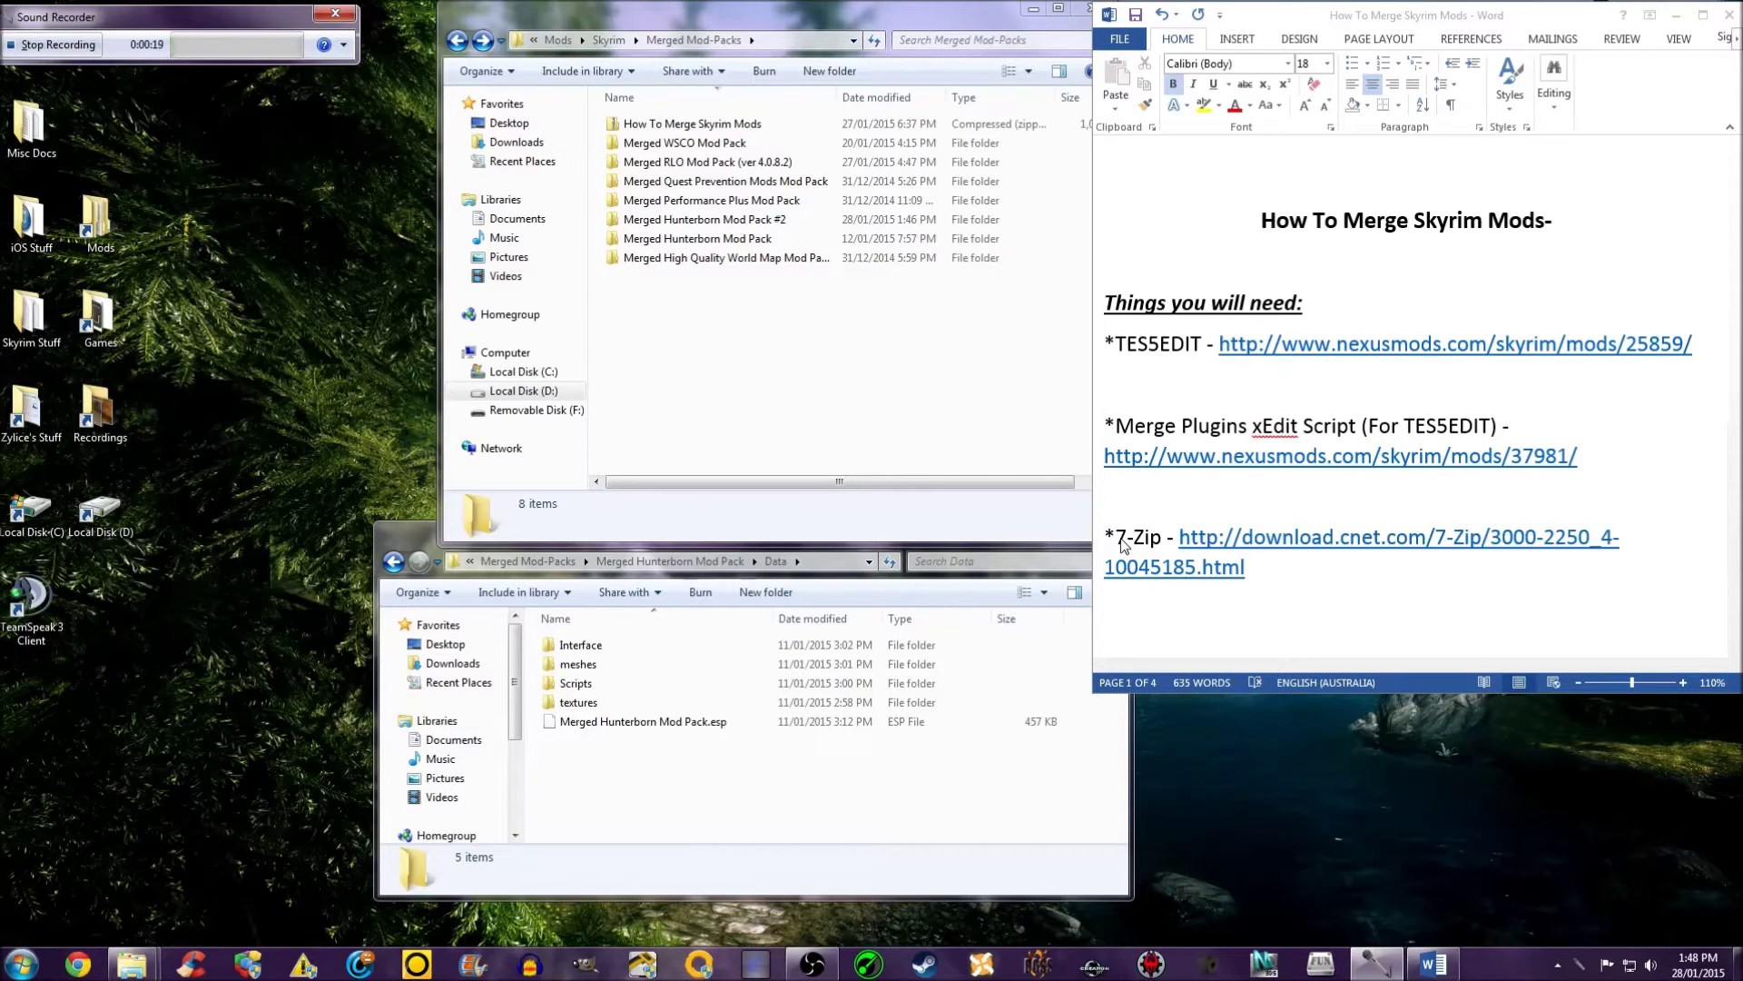
# Step: Scroll the 'How To Merge Skyrim Mods' guide to the steps about creating the Data and Source folders
pyautogui.click(1688, 223)
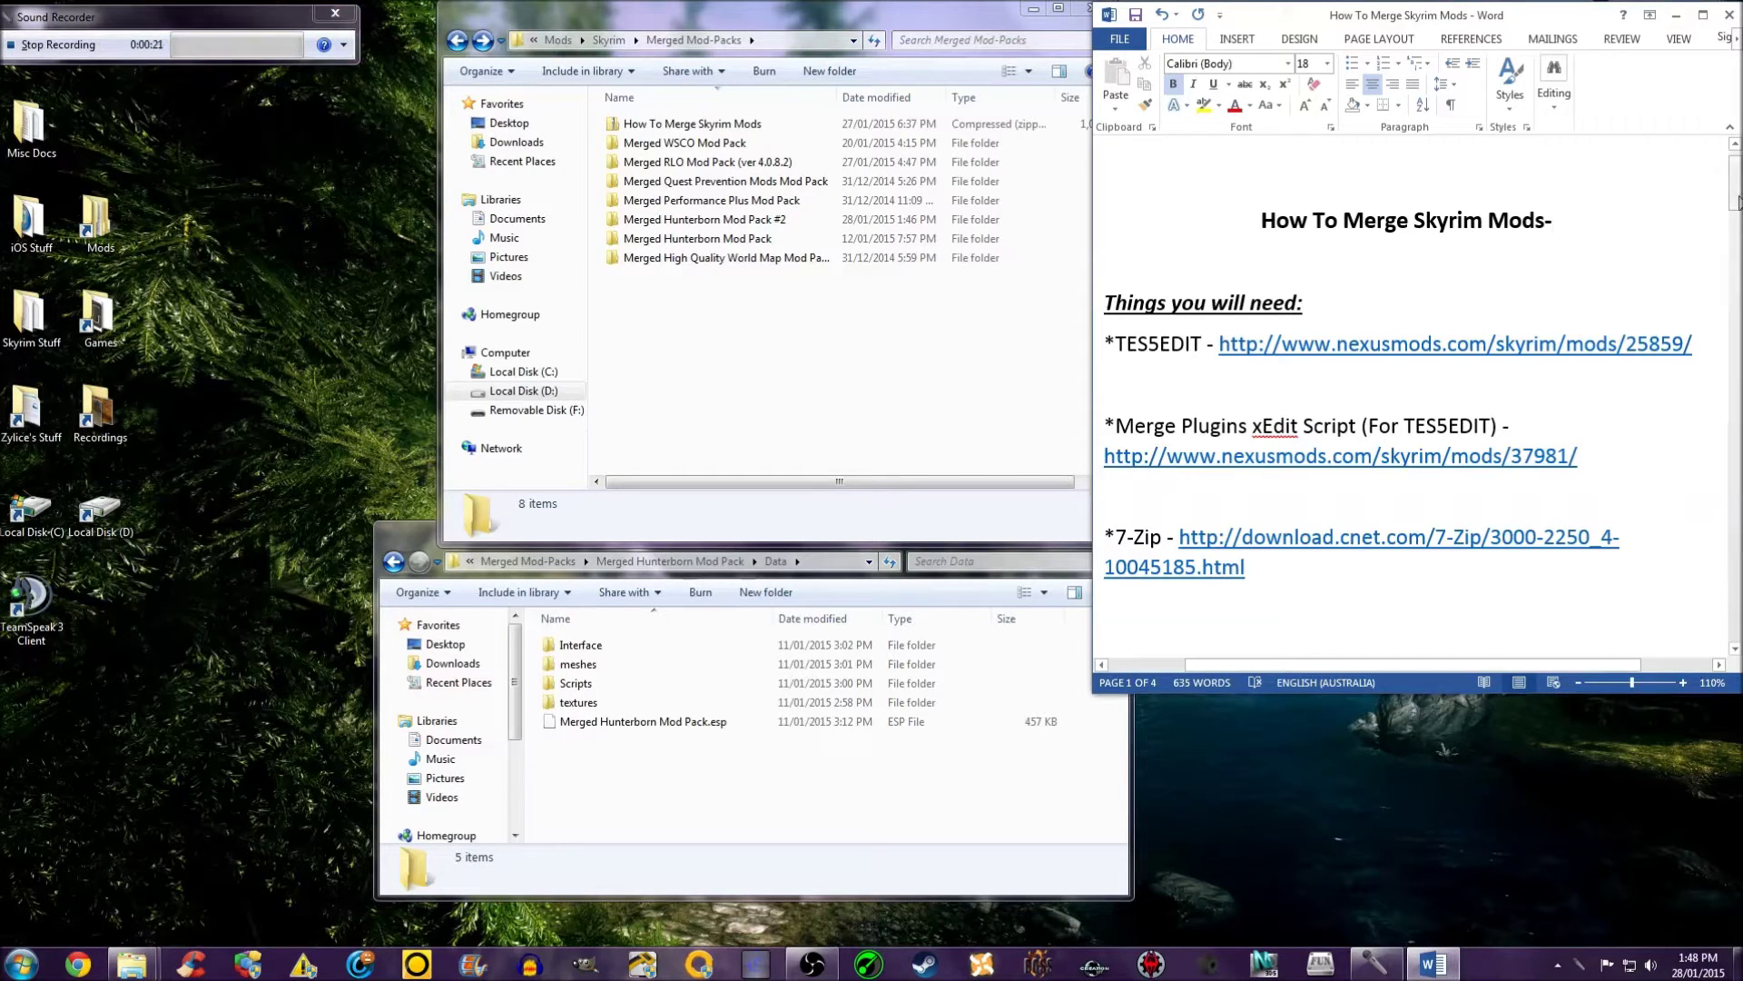
pyautogui.moveTo(1735, 201); pyautogui.dragTo(1736, 267)
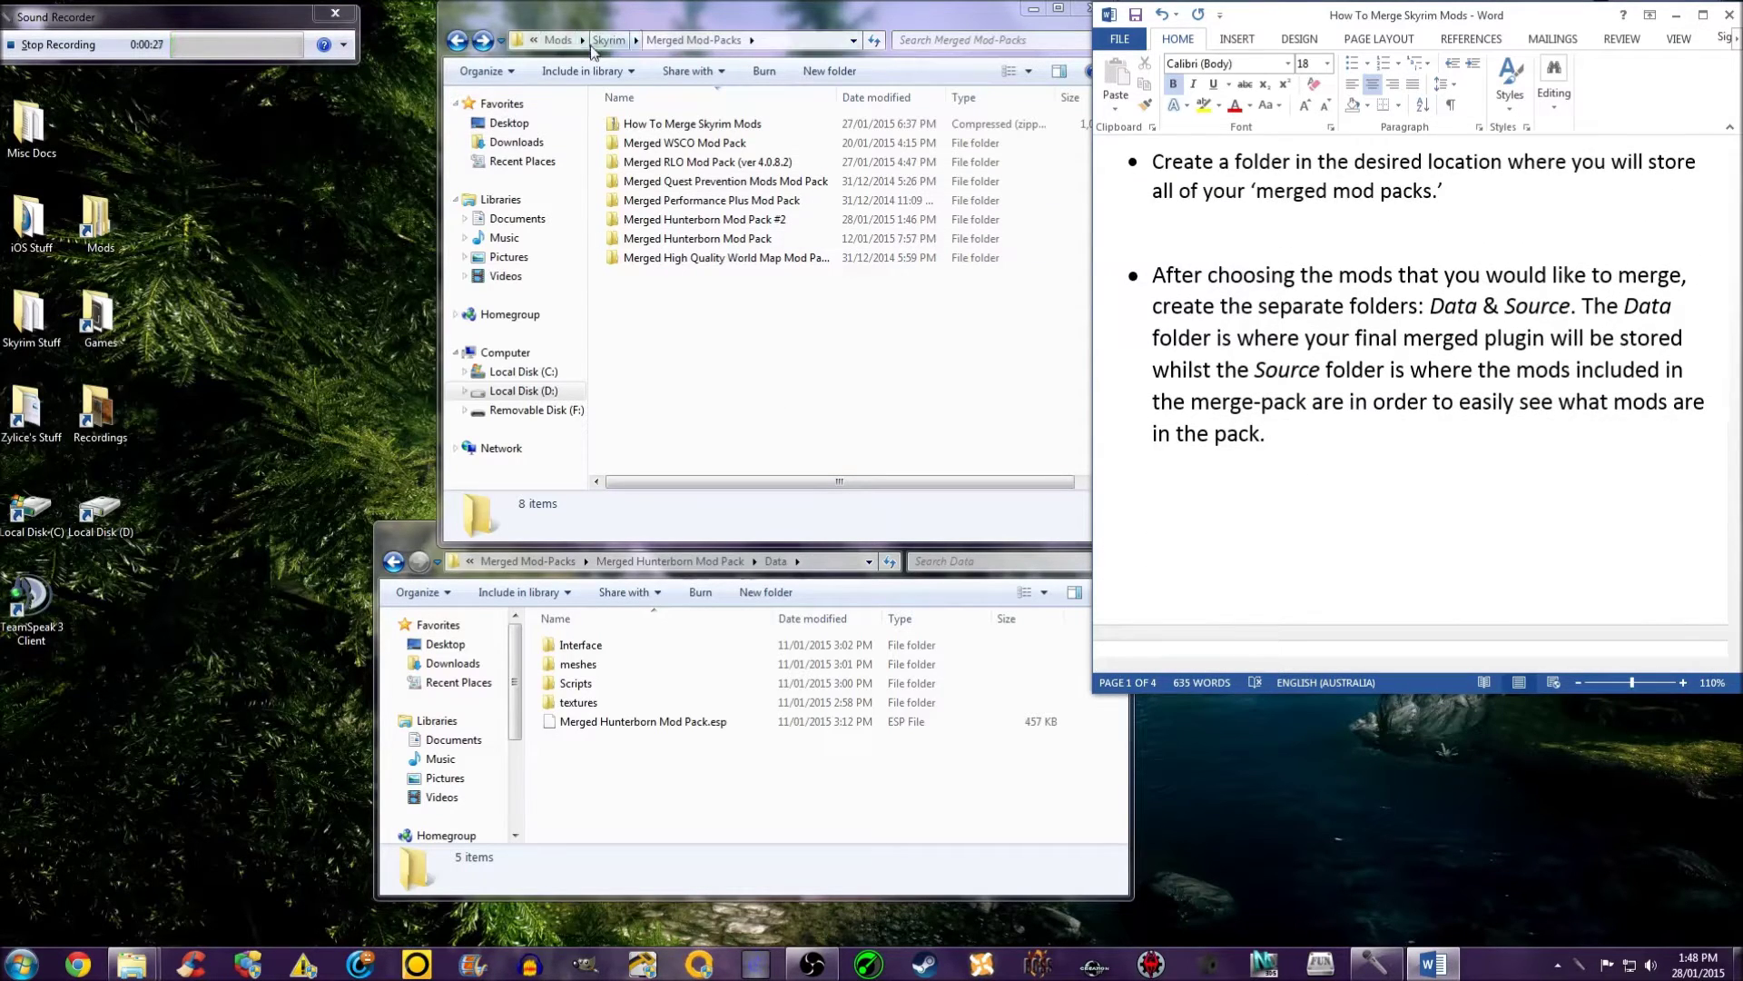
# Step: Navigate to Merged Mod-Packs\Merged Hunterborn Mod Pack #2 in Explorer
pyautogui.click(614, 45)
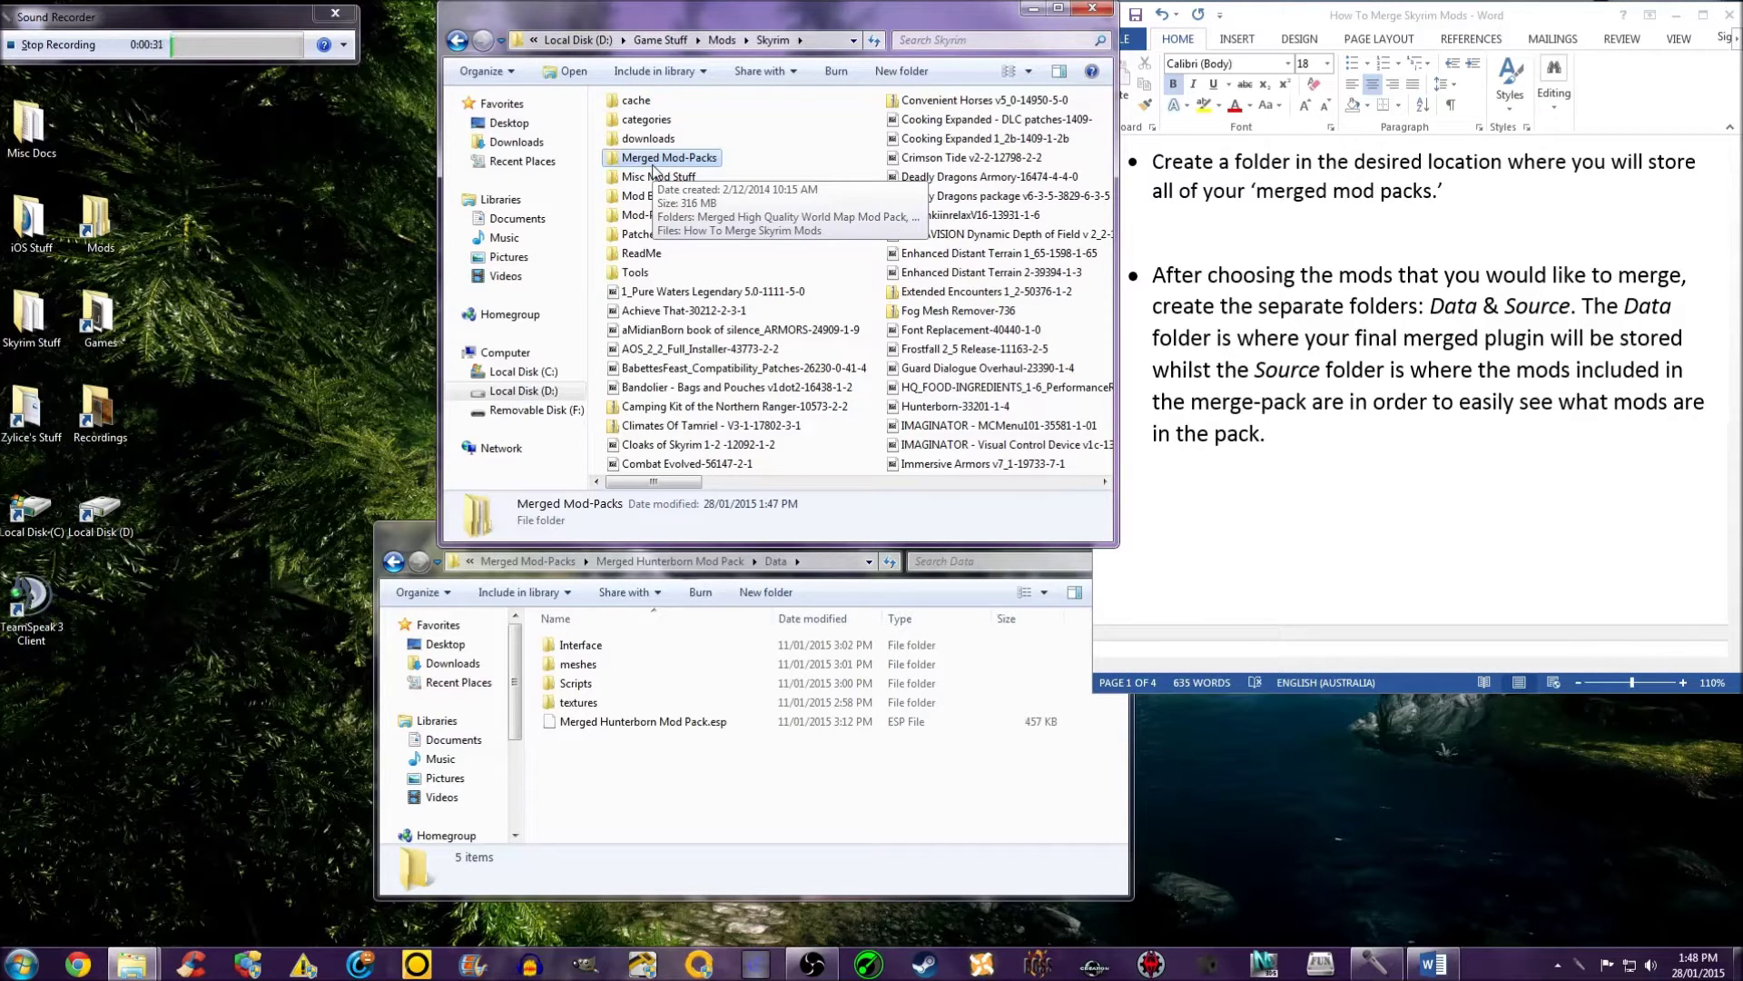
pyautogui.doubleClick(654, 163)
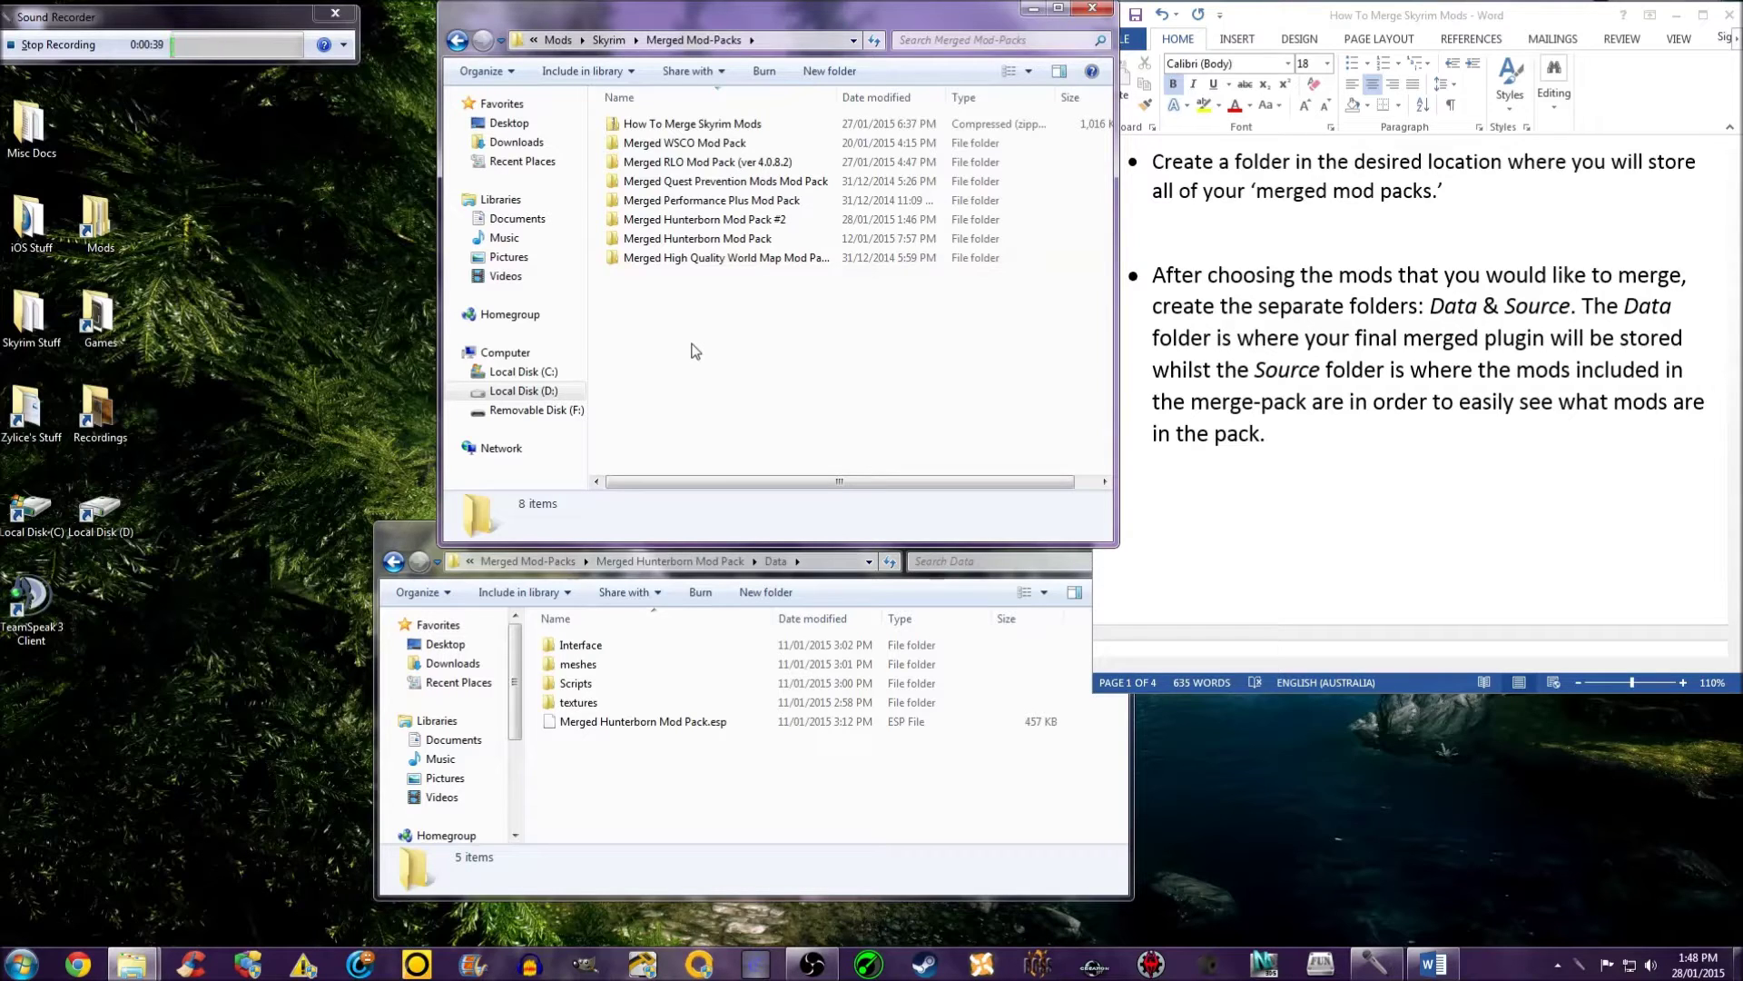
pyautogui.doubleClick(699, 220)
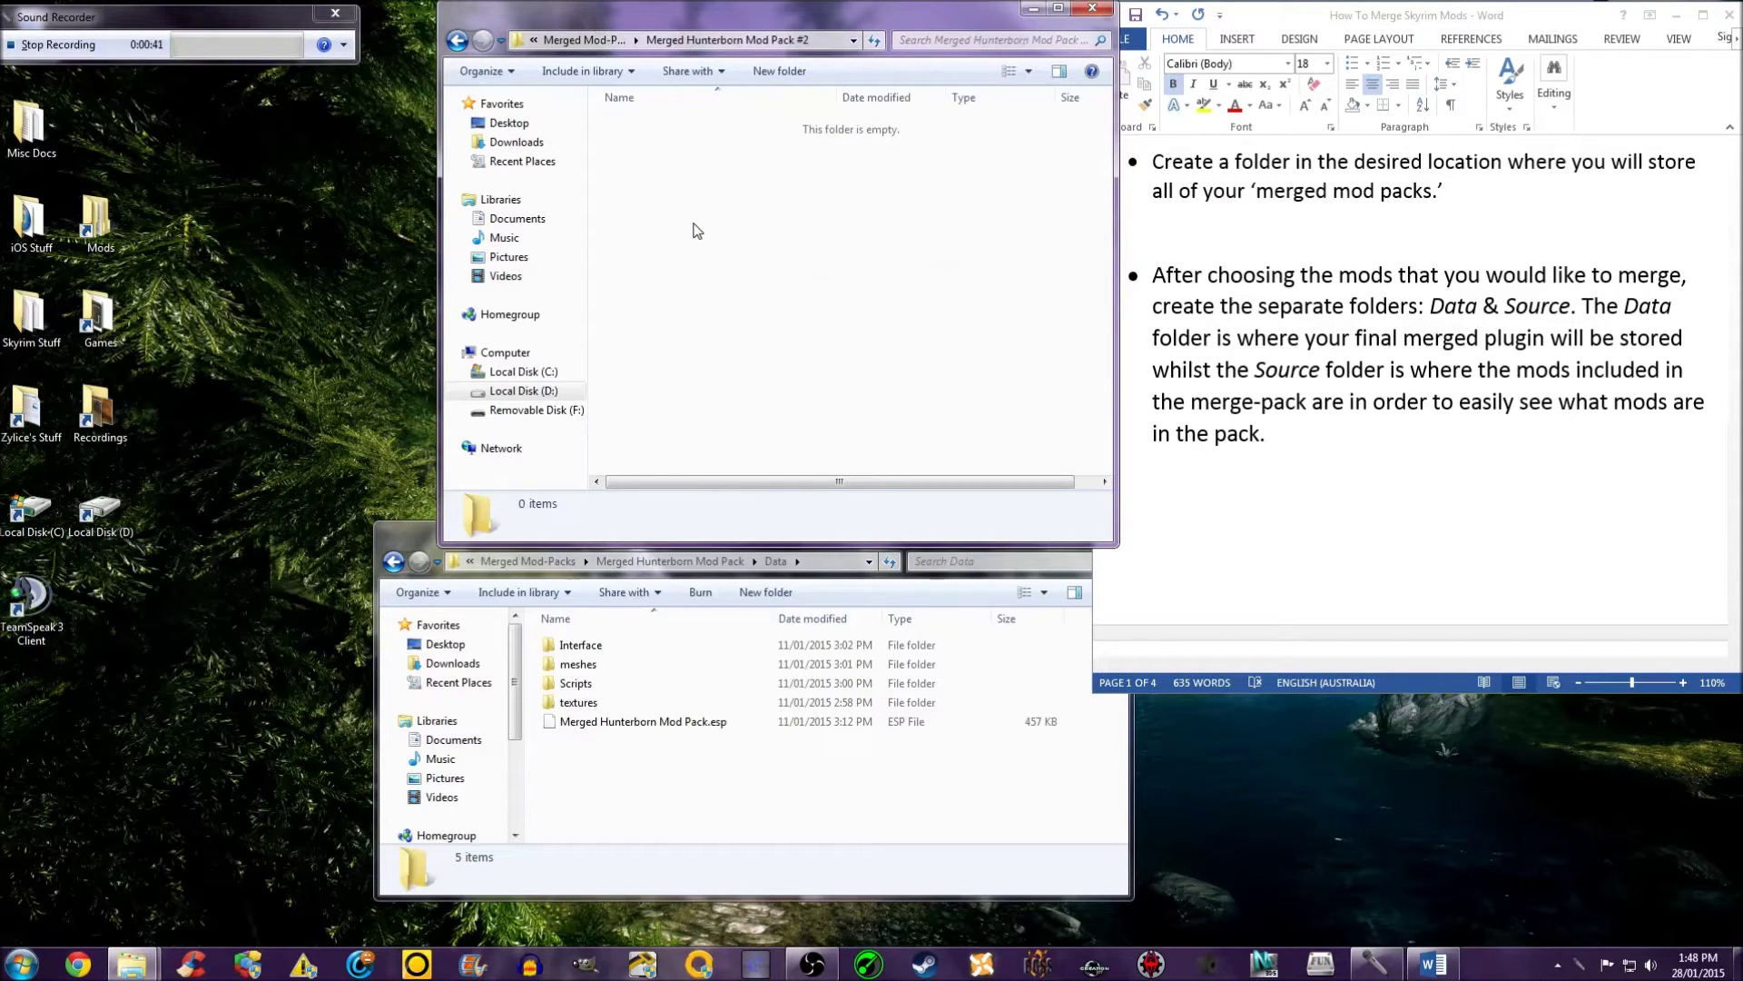
# Step: Create two subfolders named Data and Source inside the mod pack folder
pyautogui.click(759, 78)
pyautogui.write('Data')
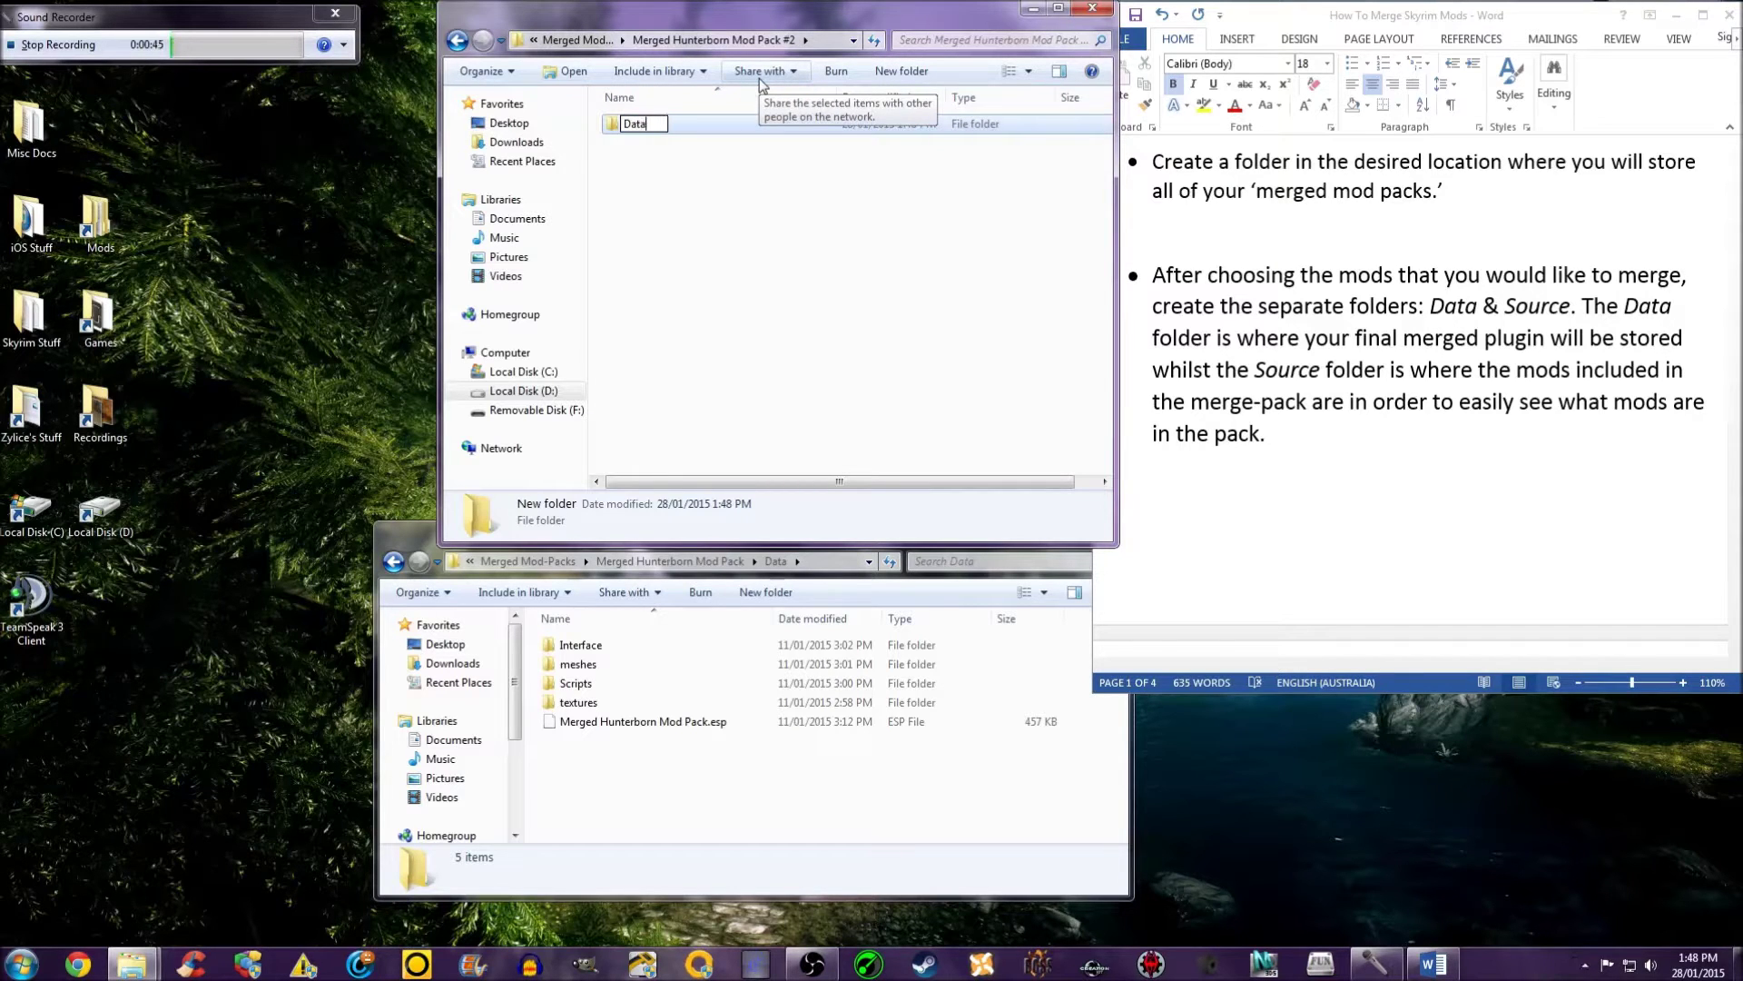
pyautogui.press('Return')
pyautogui.click(901, 73)
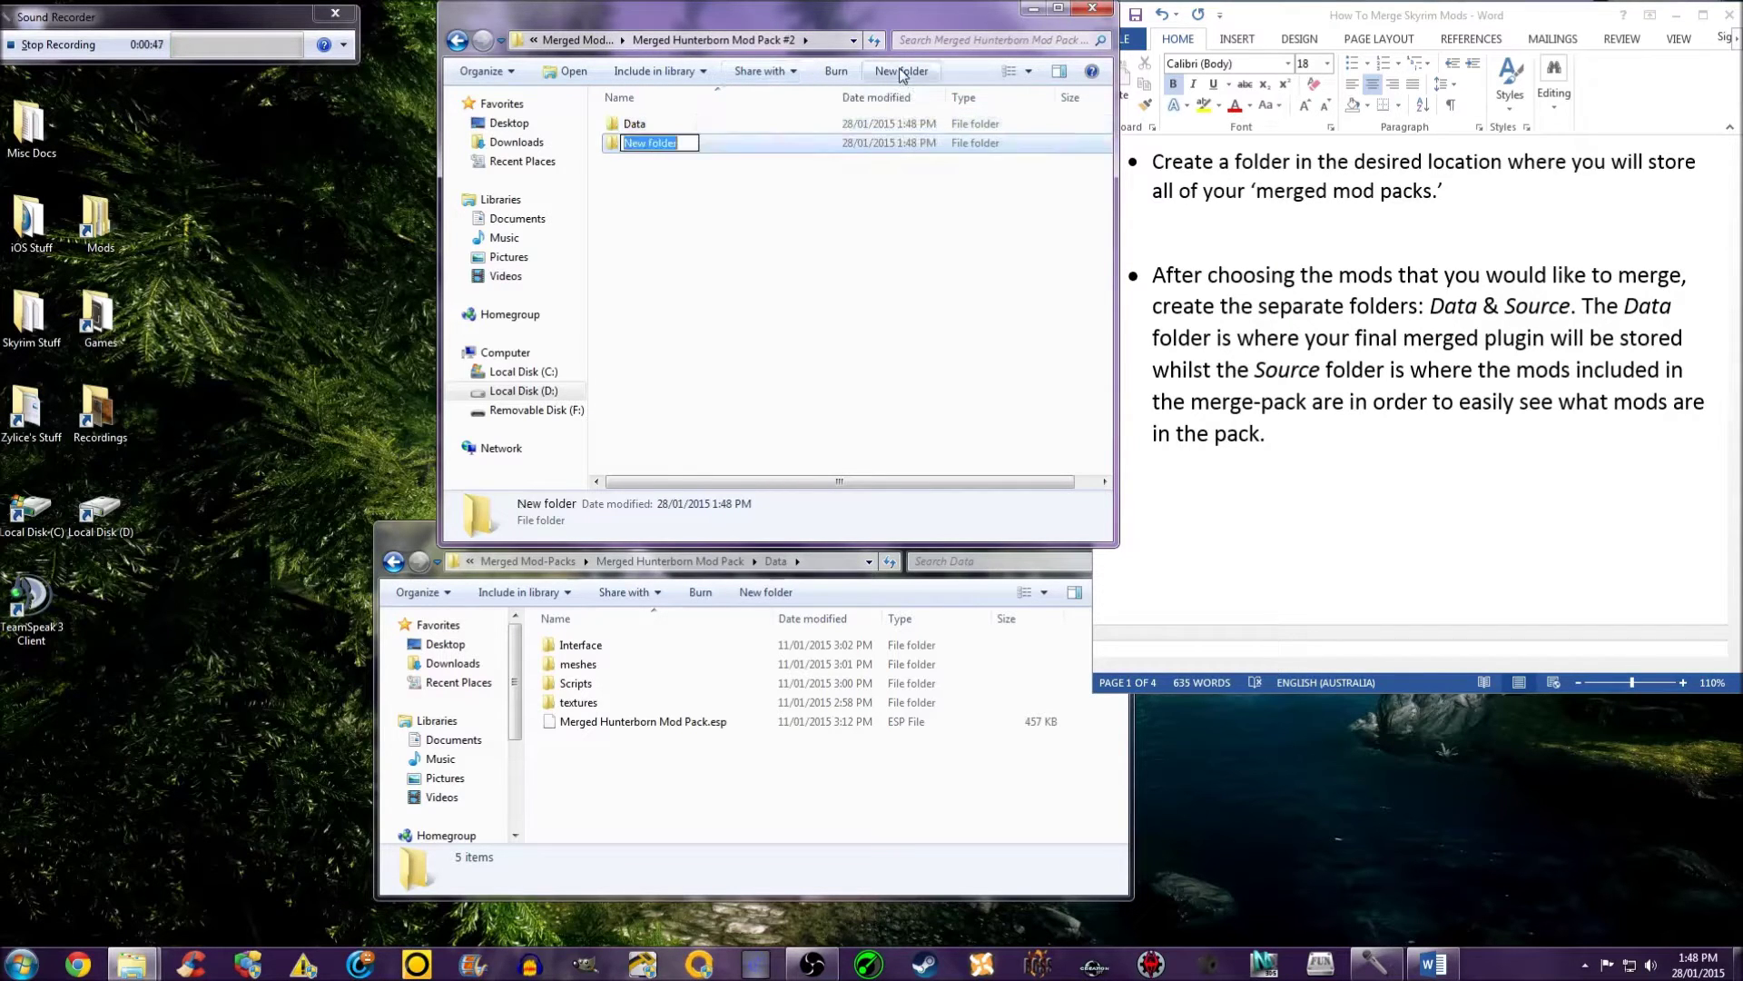
pyautogui.write('Source')
pyautogui.press('Return')
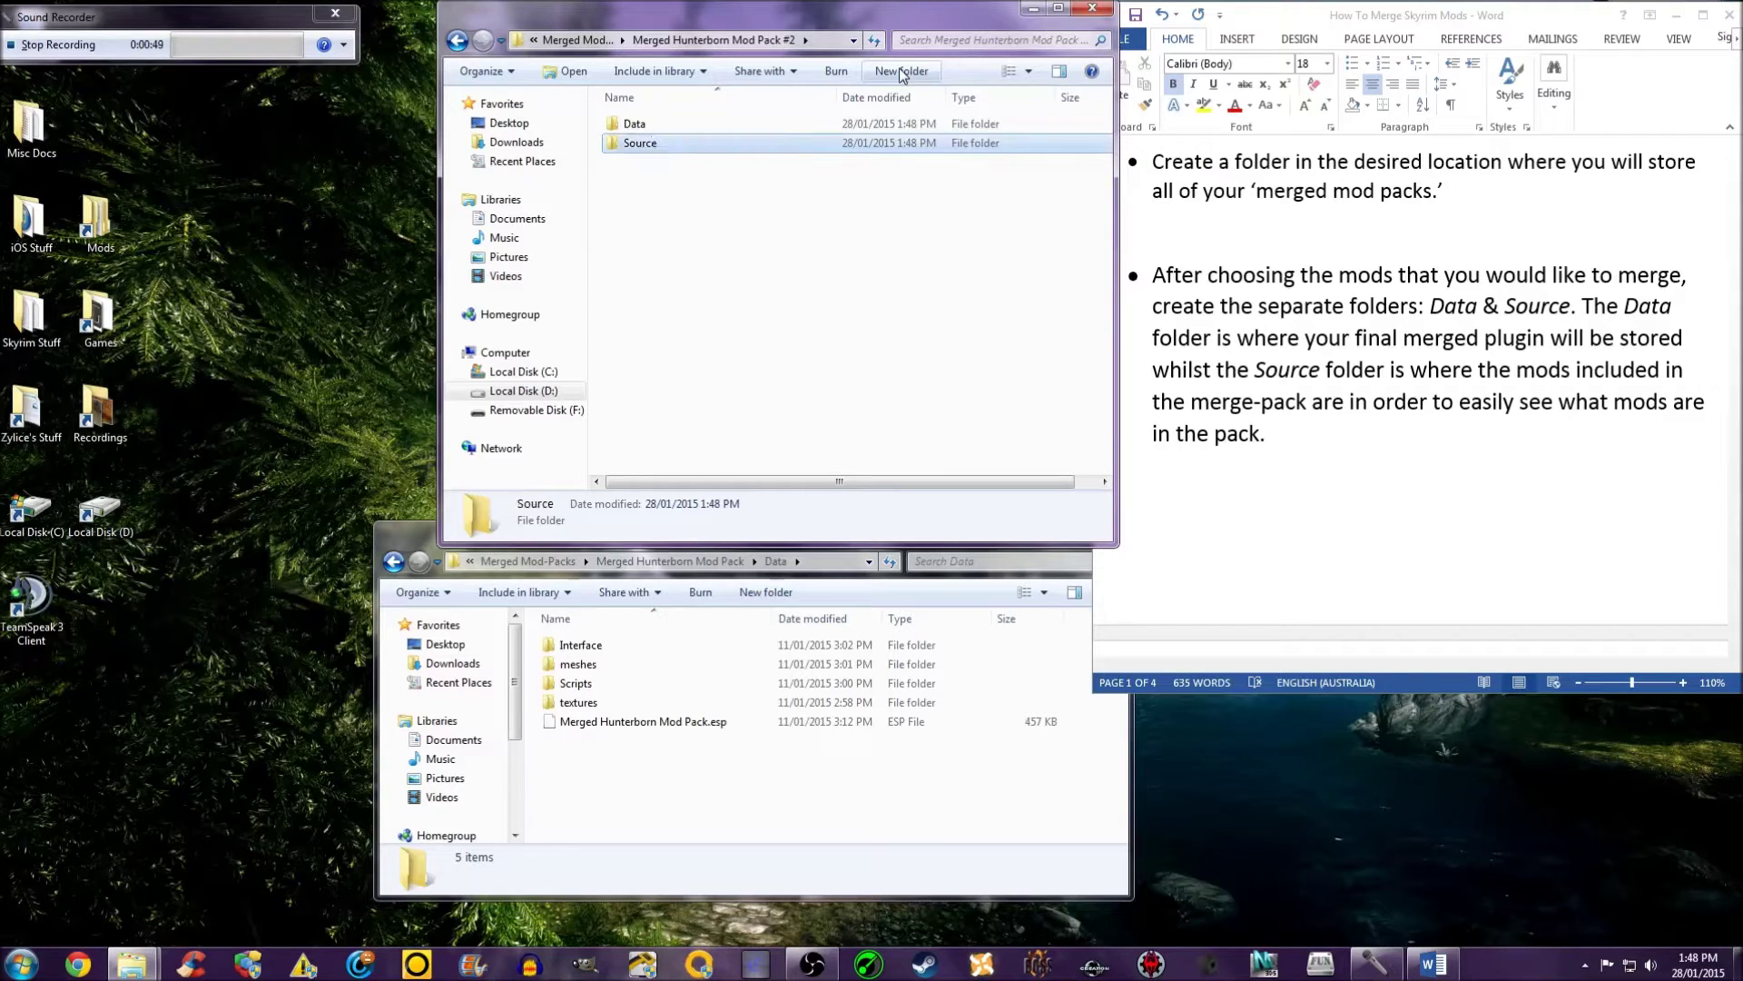
pyautogui.click(841, 218)
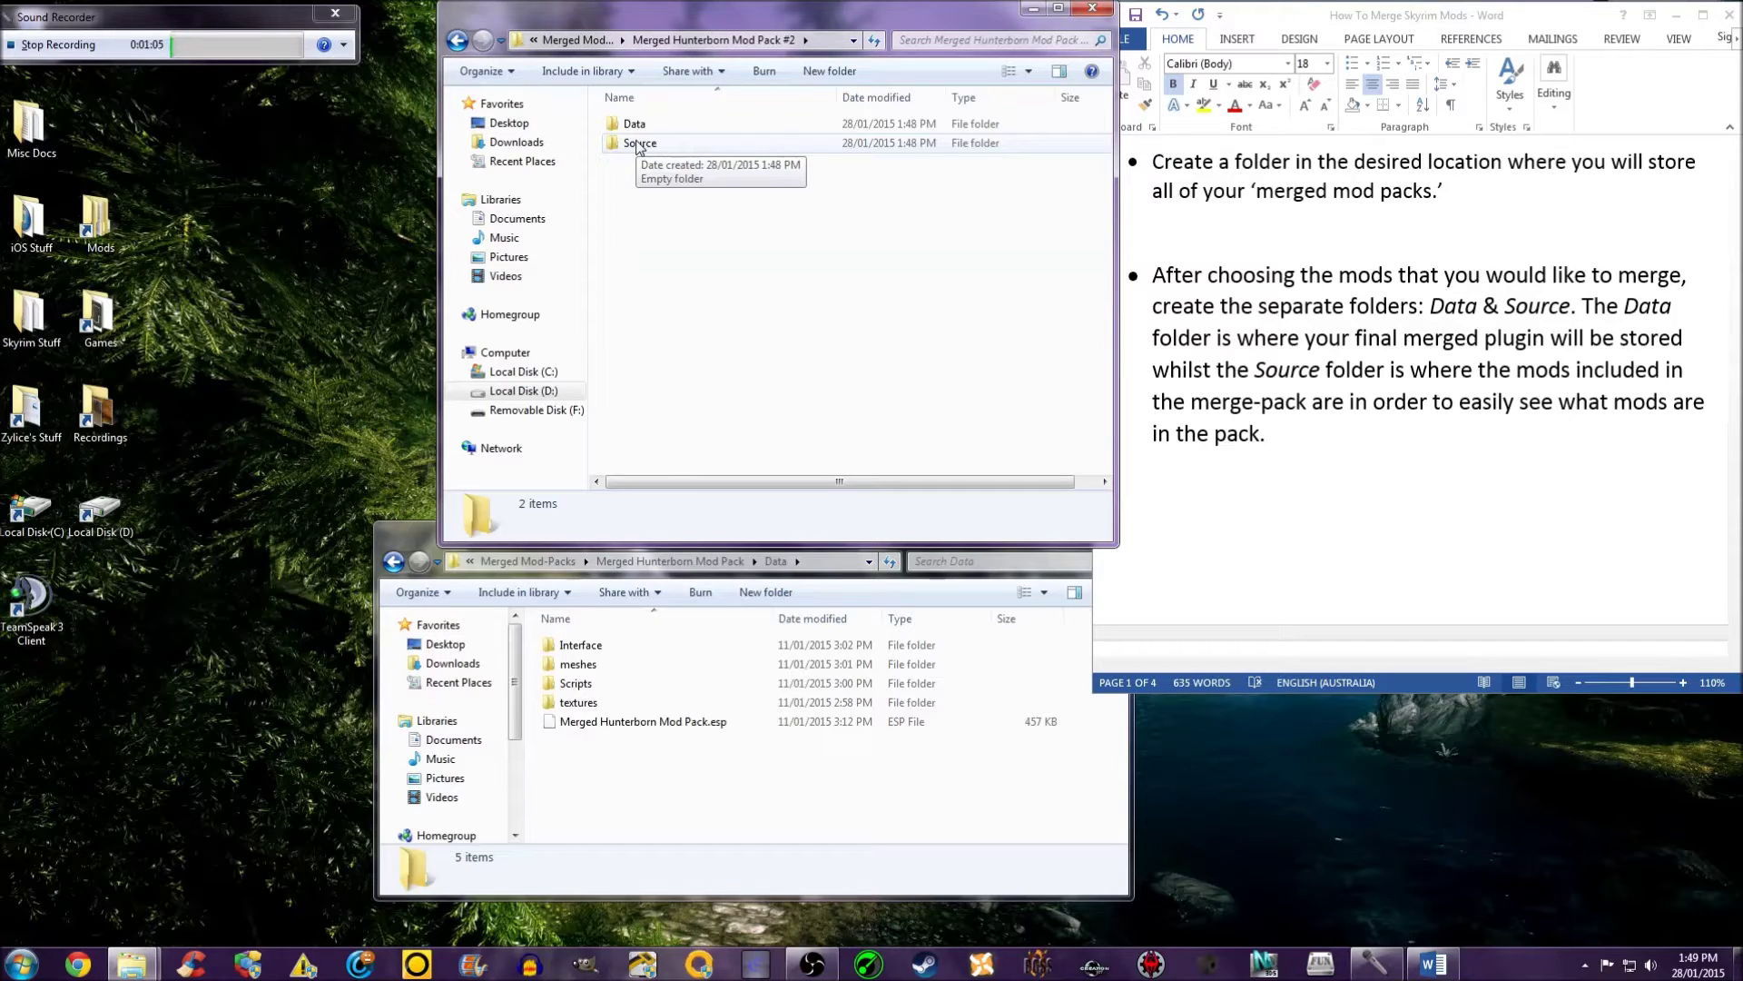
pyautogui.moveTo(1734, 253); pyautogui.dragTo(1734, 317)
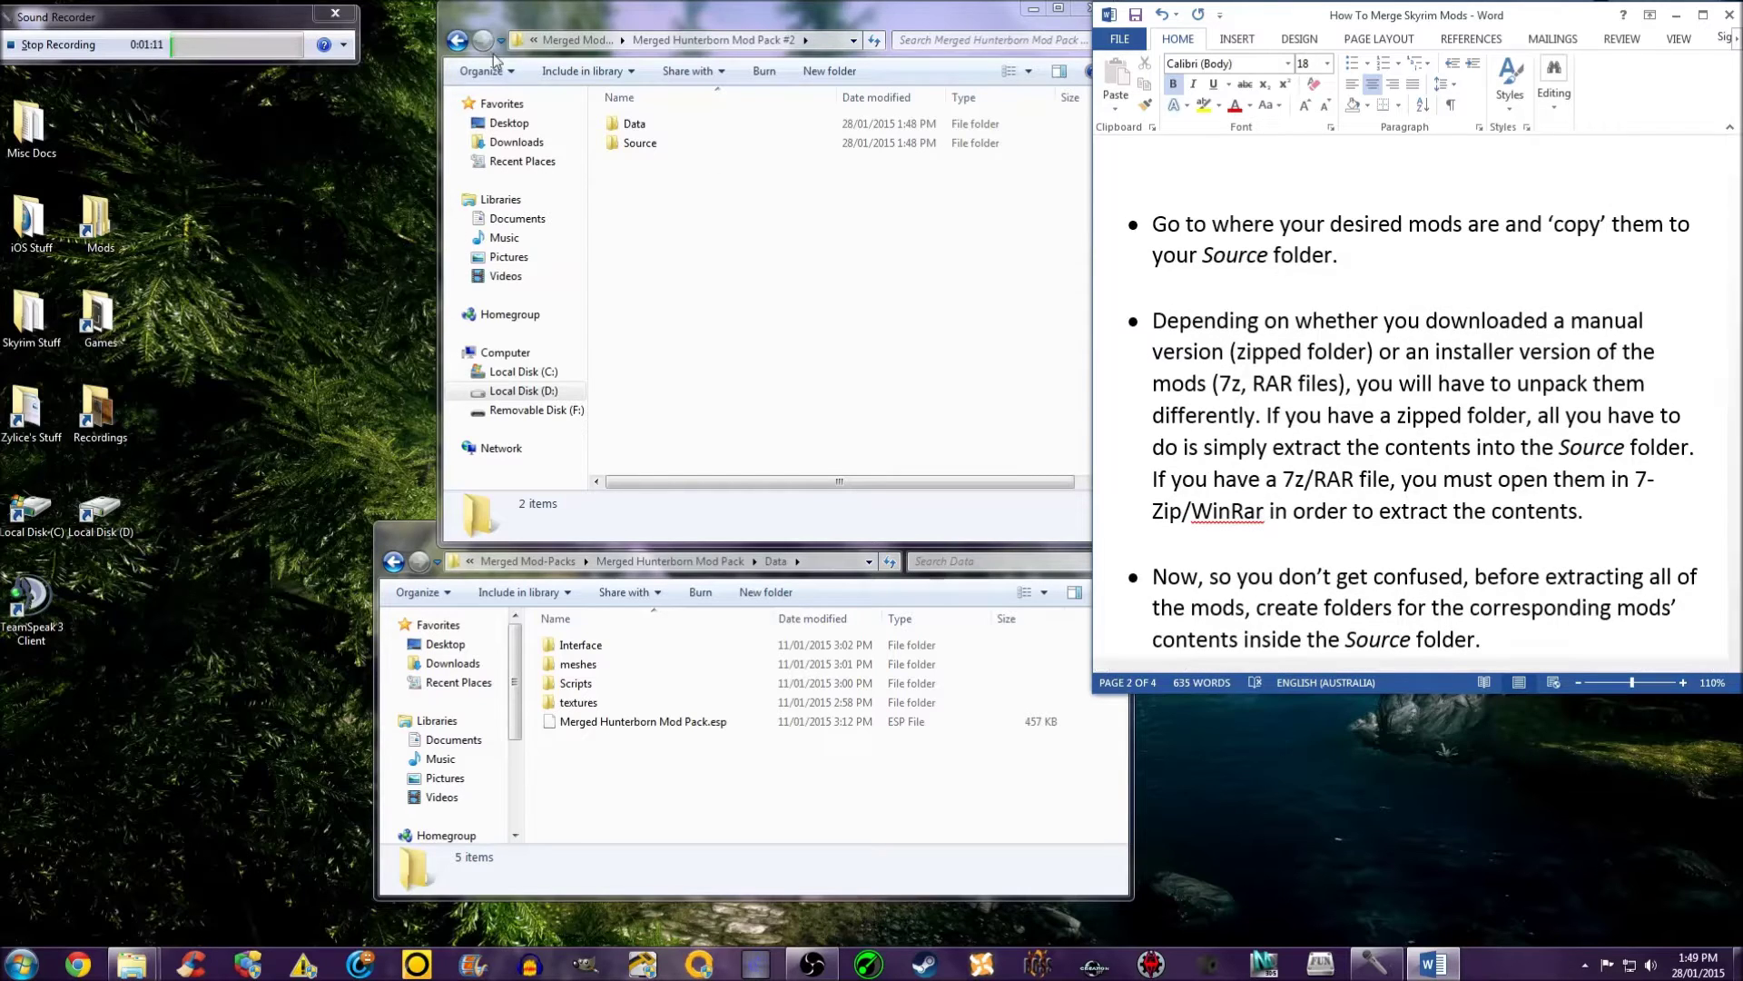
# Step: Copy the Hunterborn-33201-1-4 archive from the Skyrim mods folder into Merged Hunterborn Mod Pack #2\Source
pyautogui.click(456, 43)
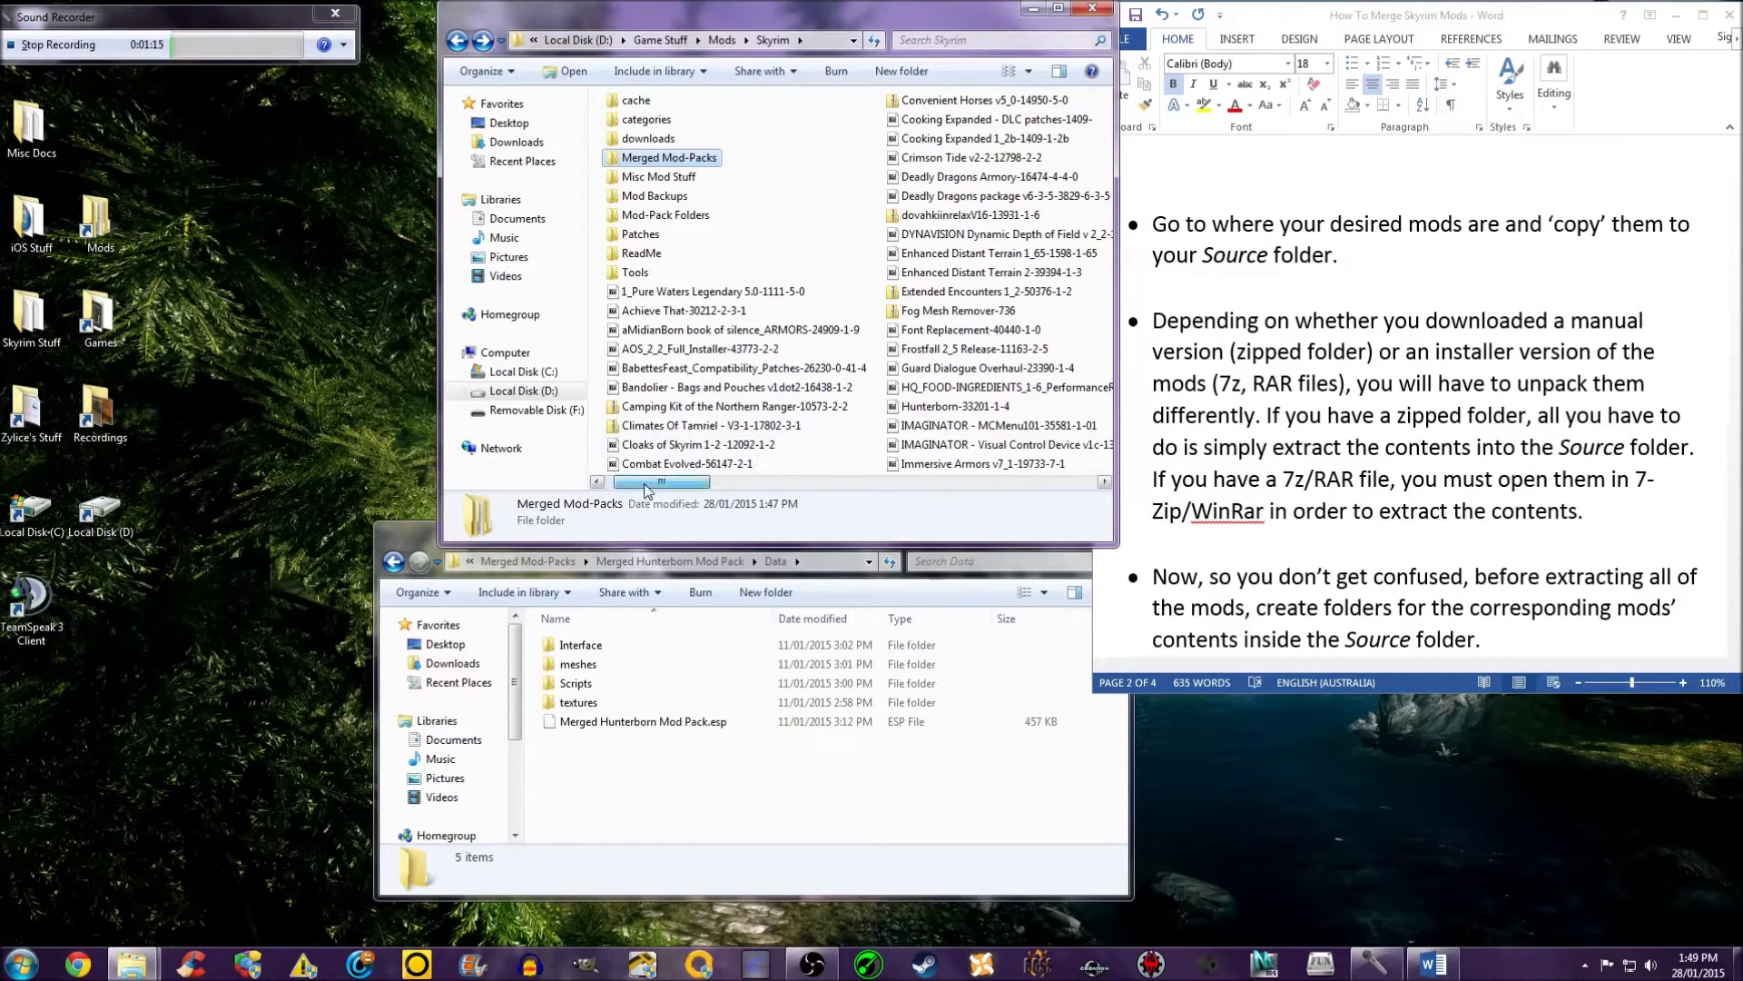
pyautogui.click(908, 407)
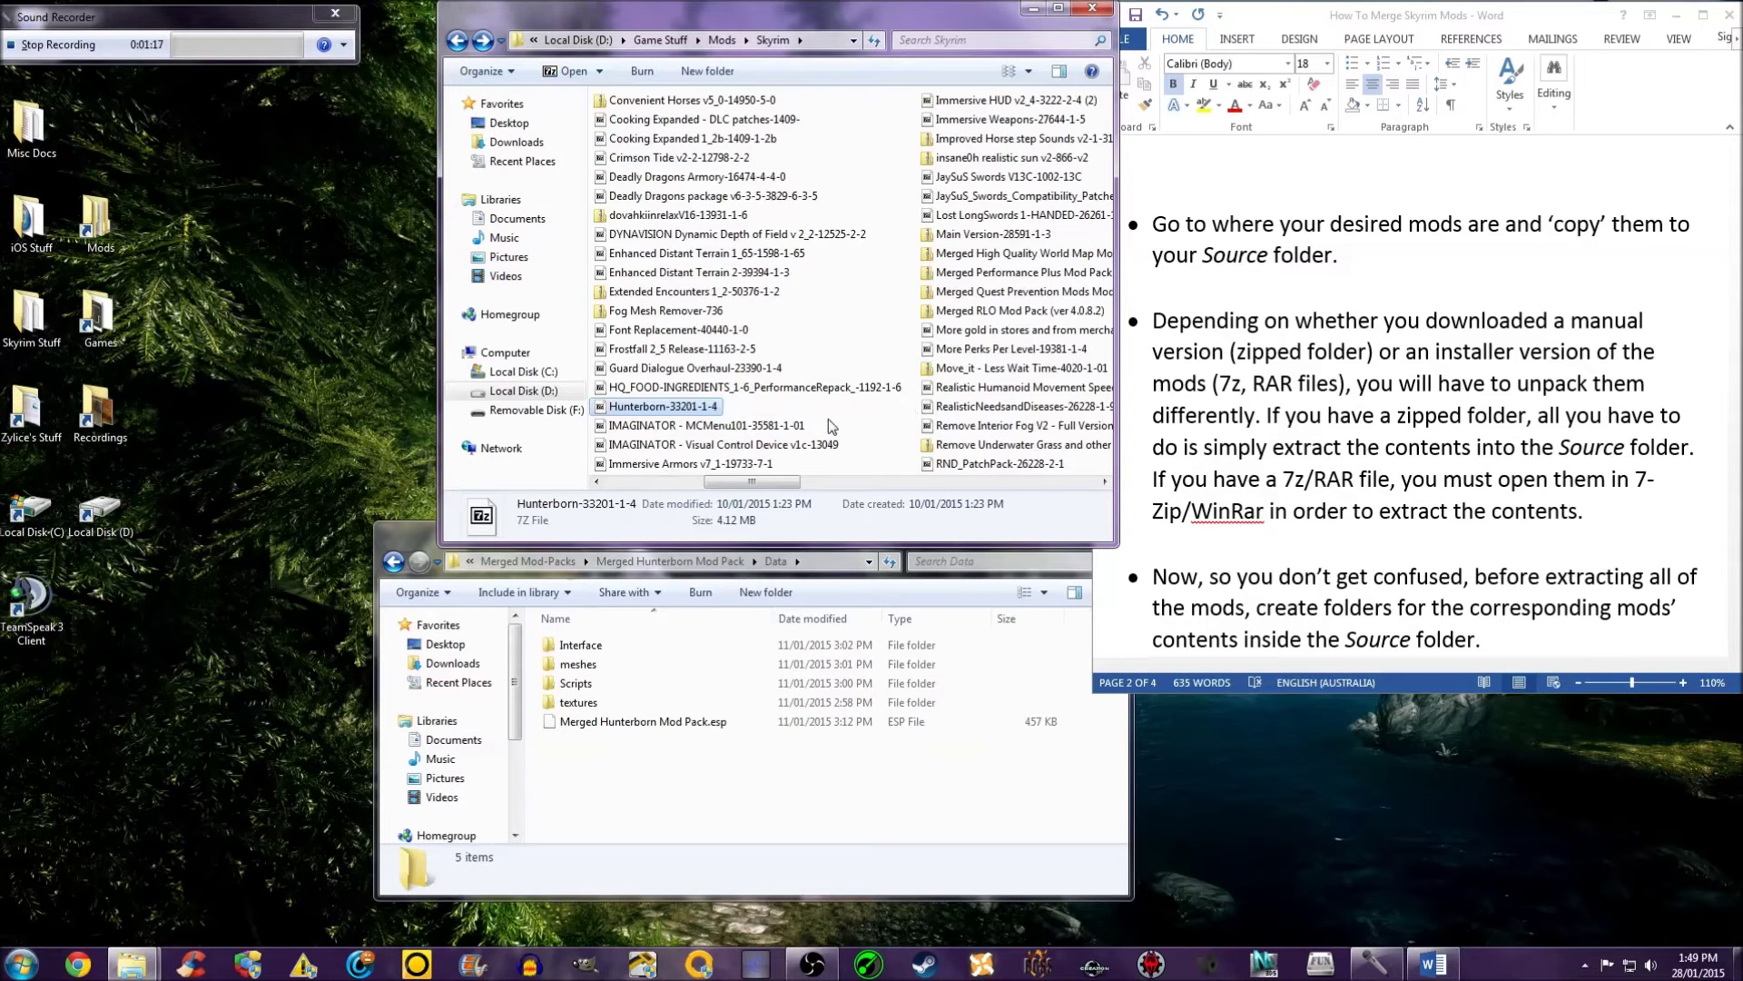
pyautogui.rightClick(642, 411)
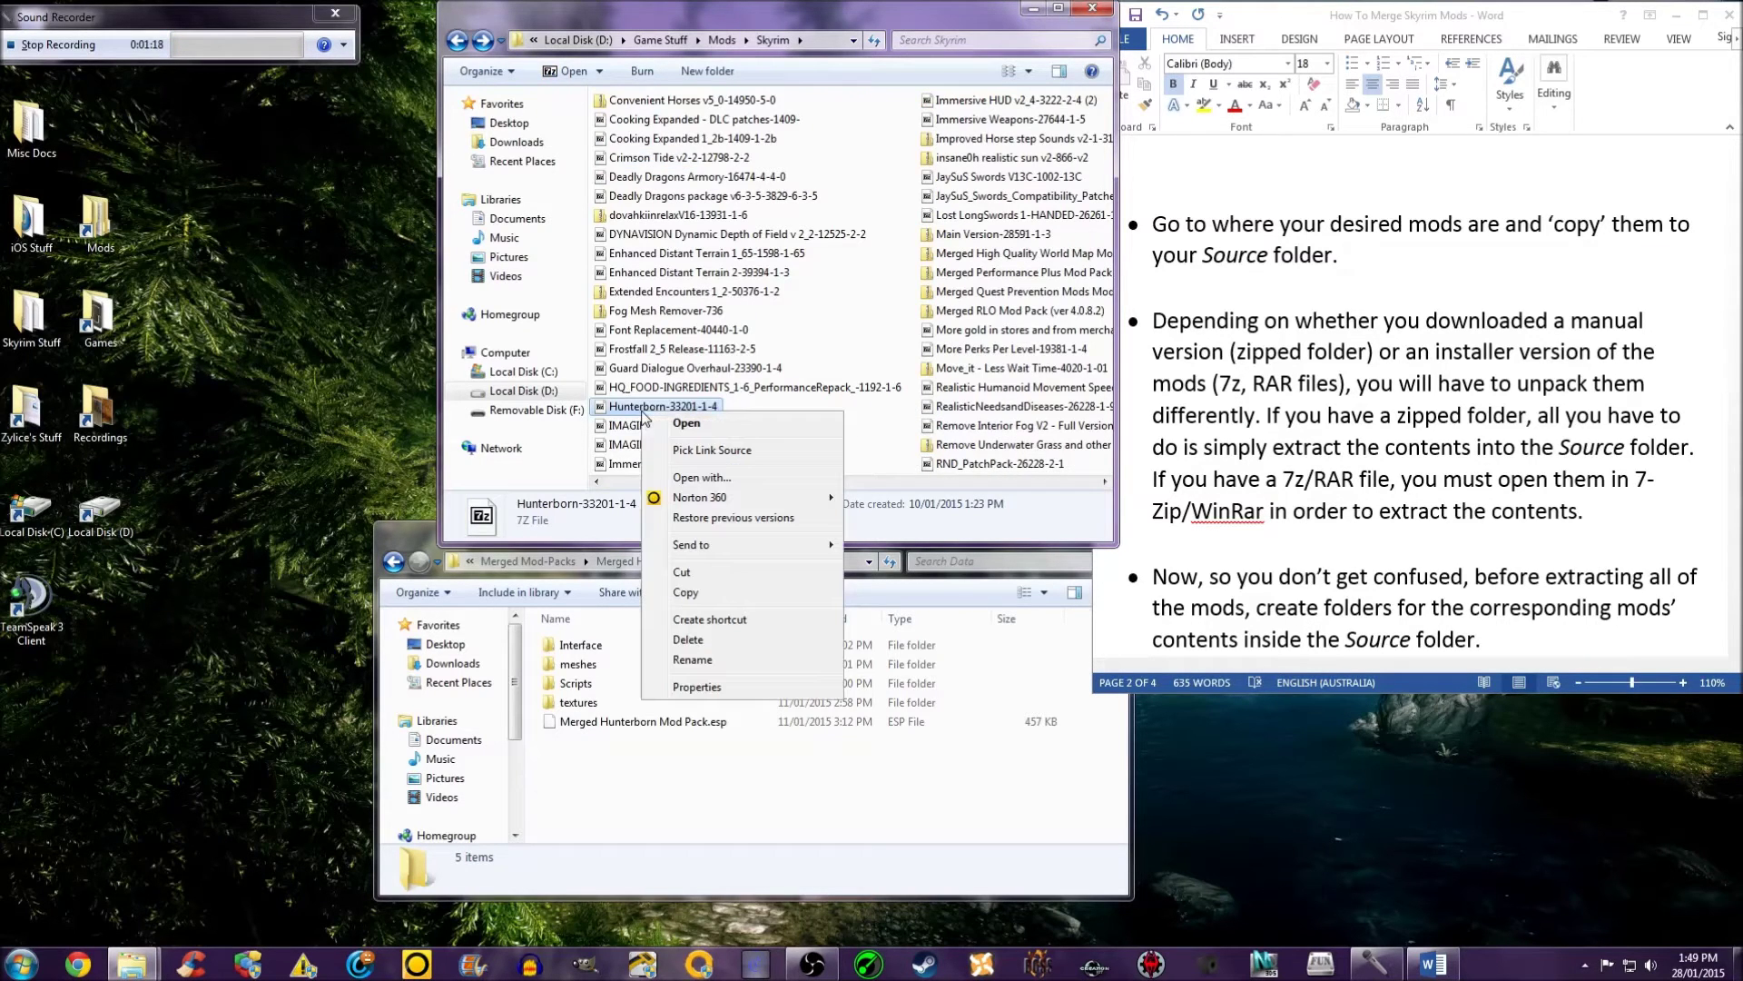
pyautogui.click(674, 595)
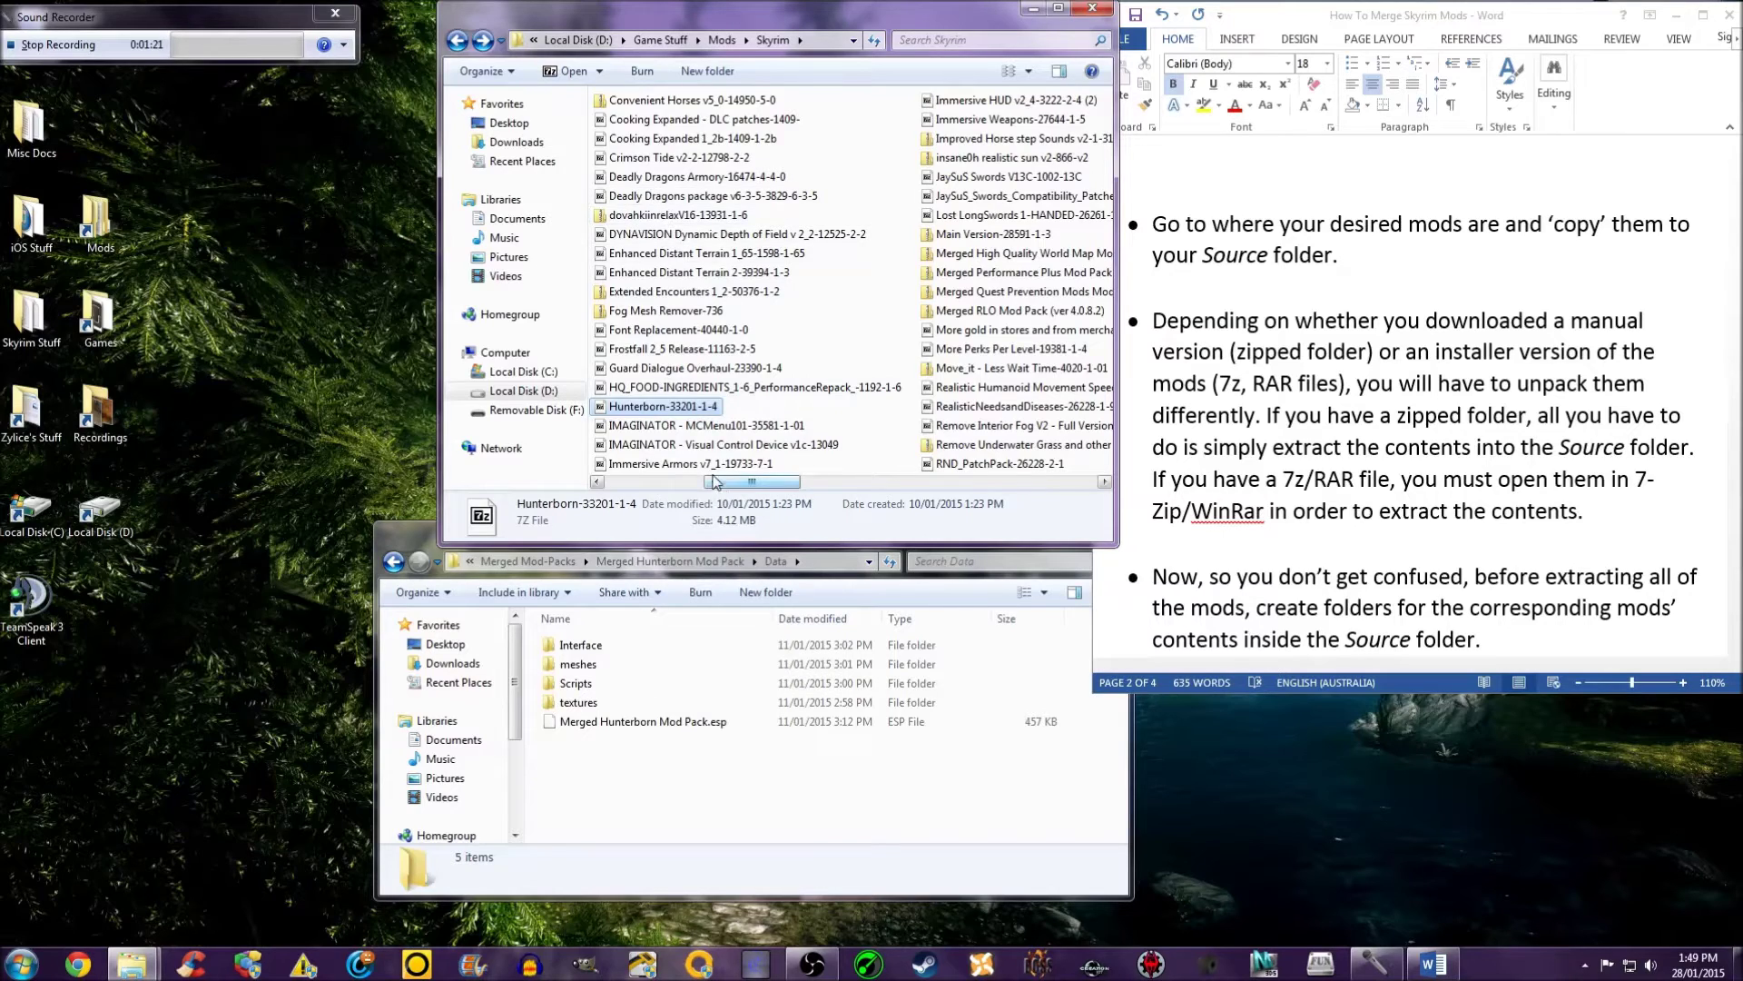
pyautogui.moveTo(717, 482); pyautogui.dragTo(654, 482)
pyautogui.doubleClick(642, 162)
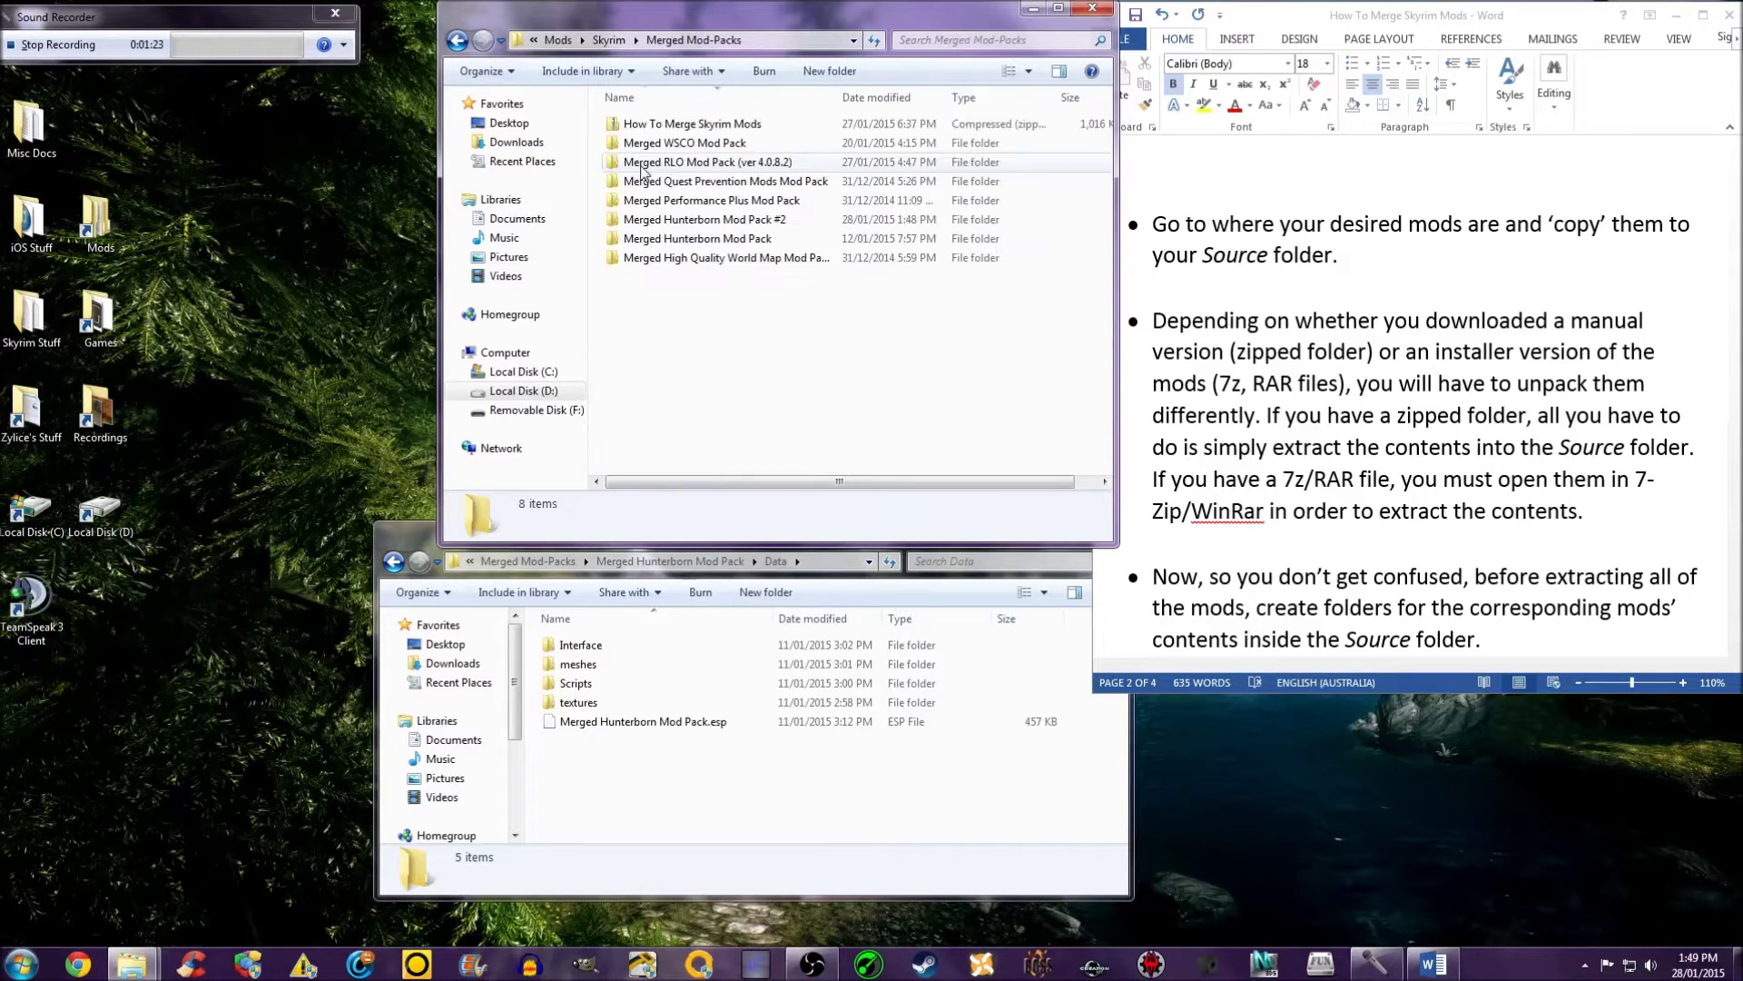
pyautogui.doubleClick(650, 219)
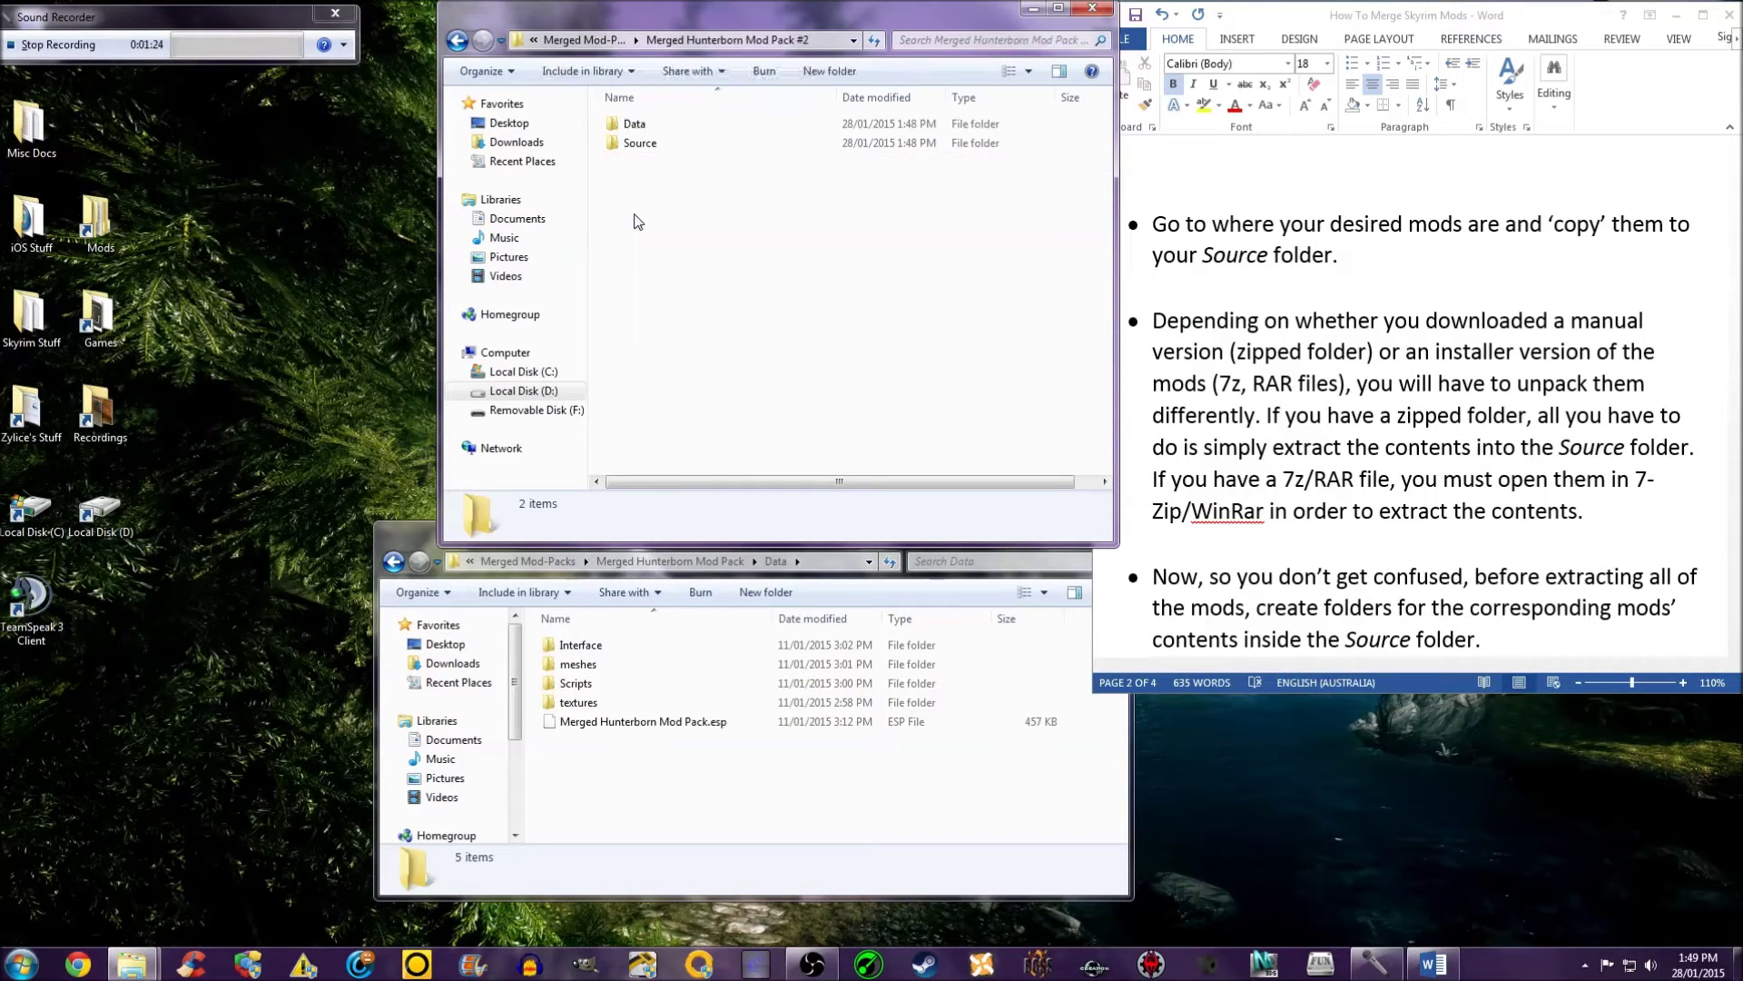
pyautogui.doubleClick(646, 145)
pyautogui.rightClick(646, 156)
pyautogui.click(658, 285)
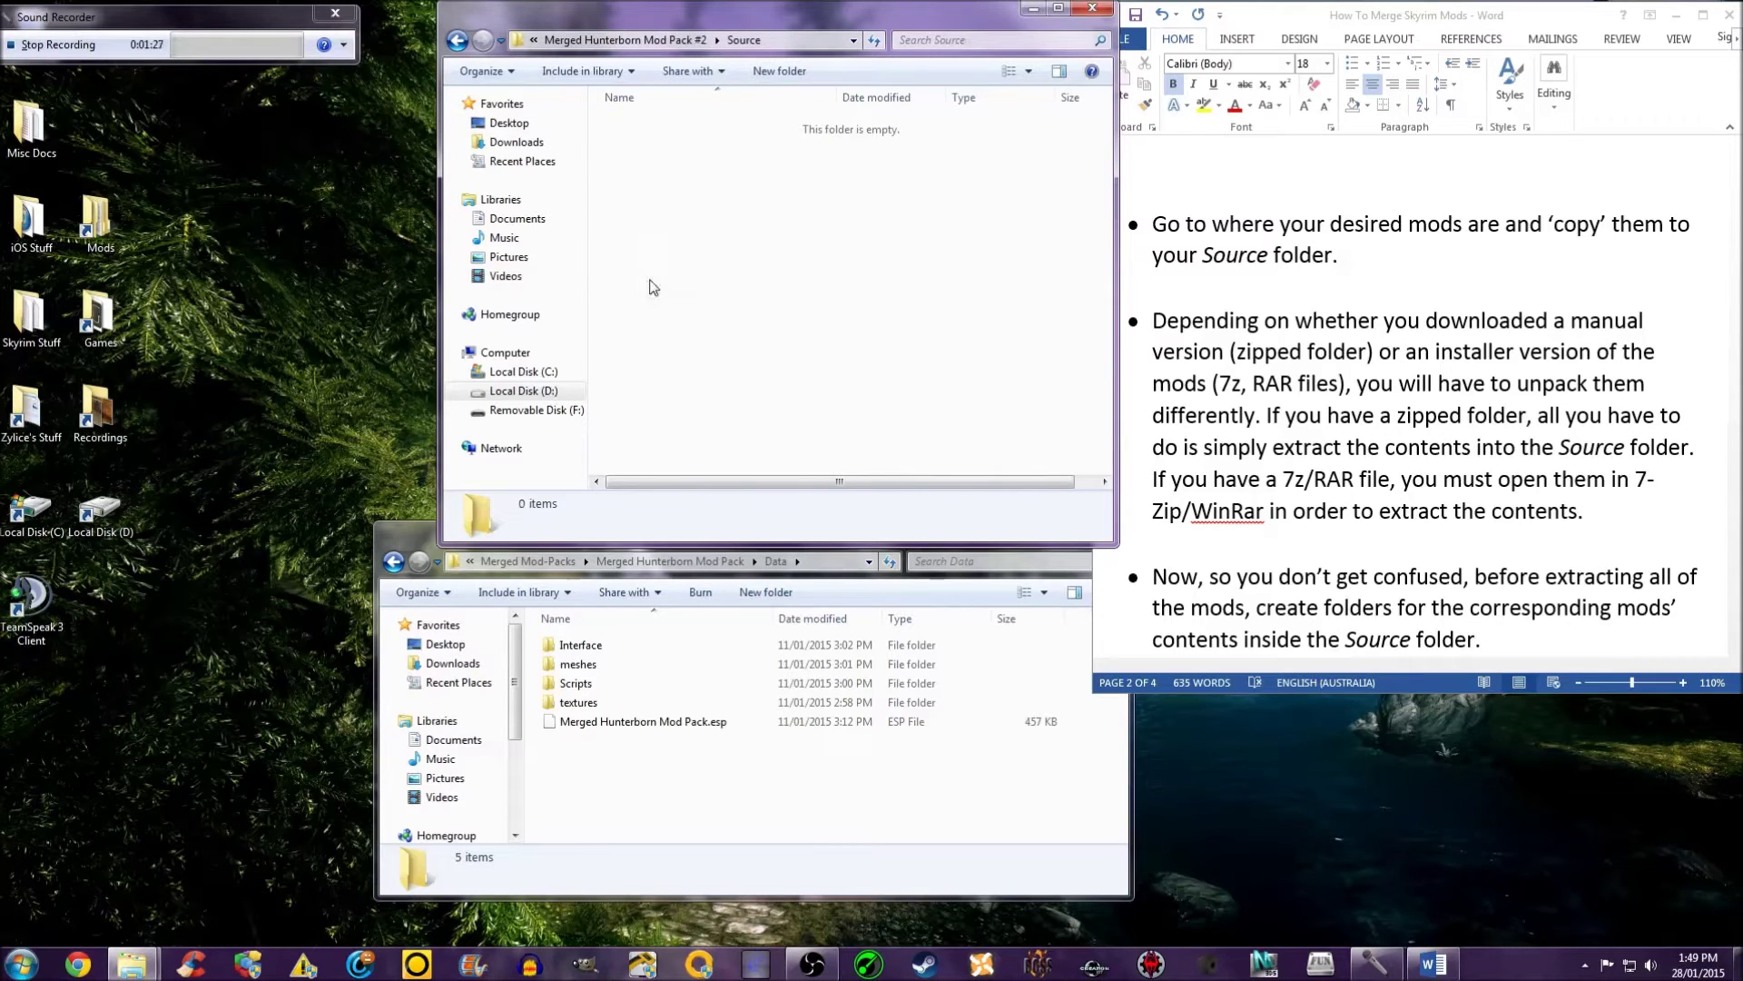
pyautogui.click(766, 284)
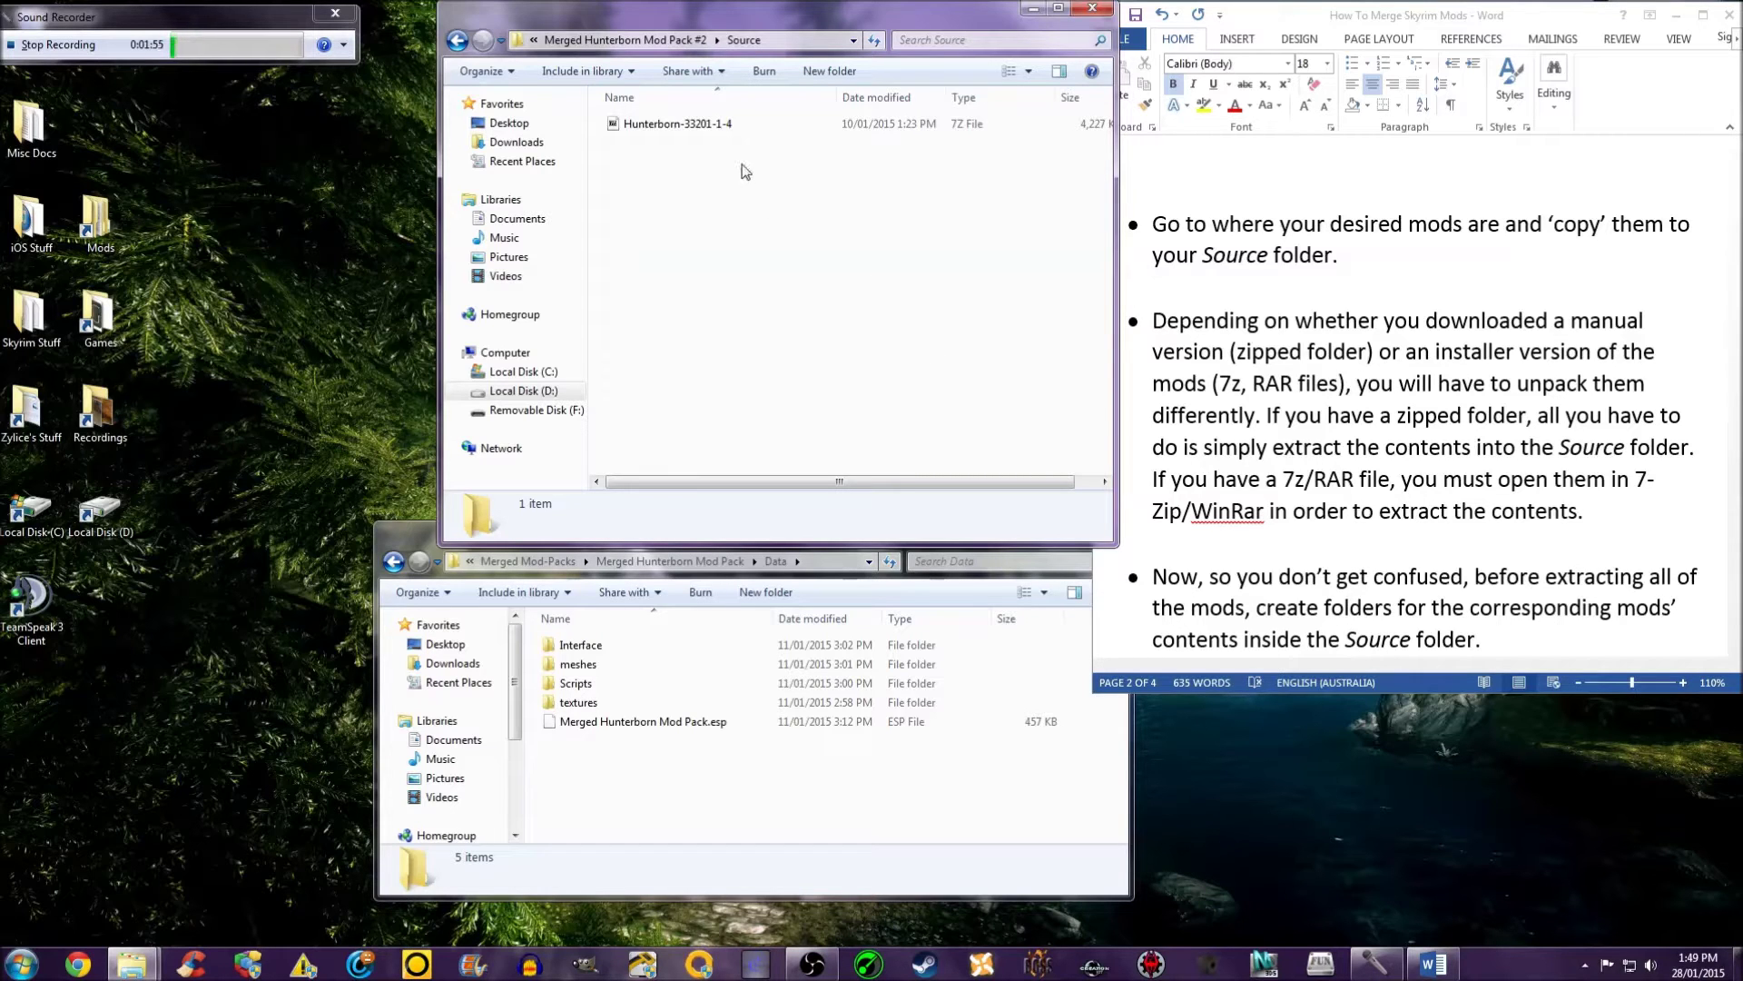
pyautogui.doubleClick(676, 123)
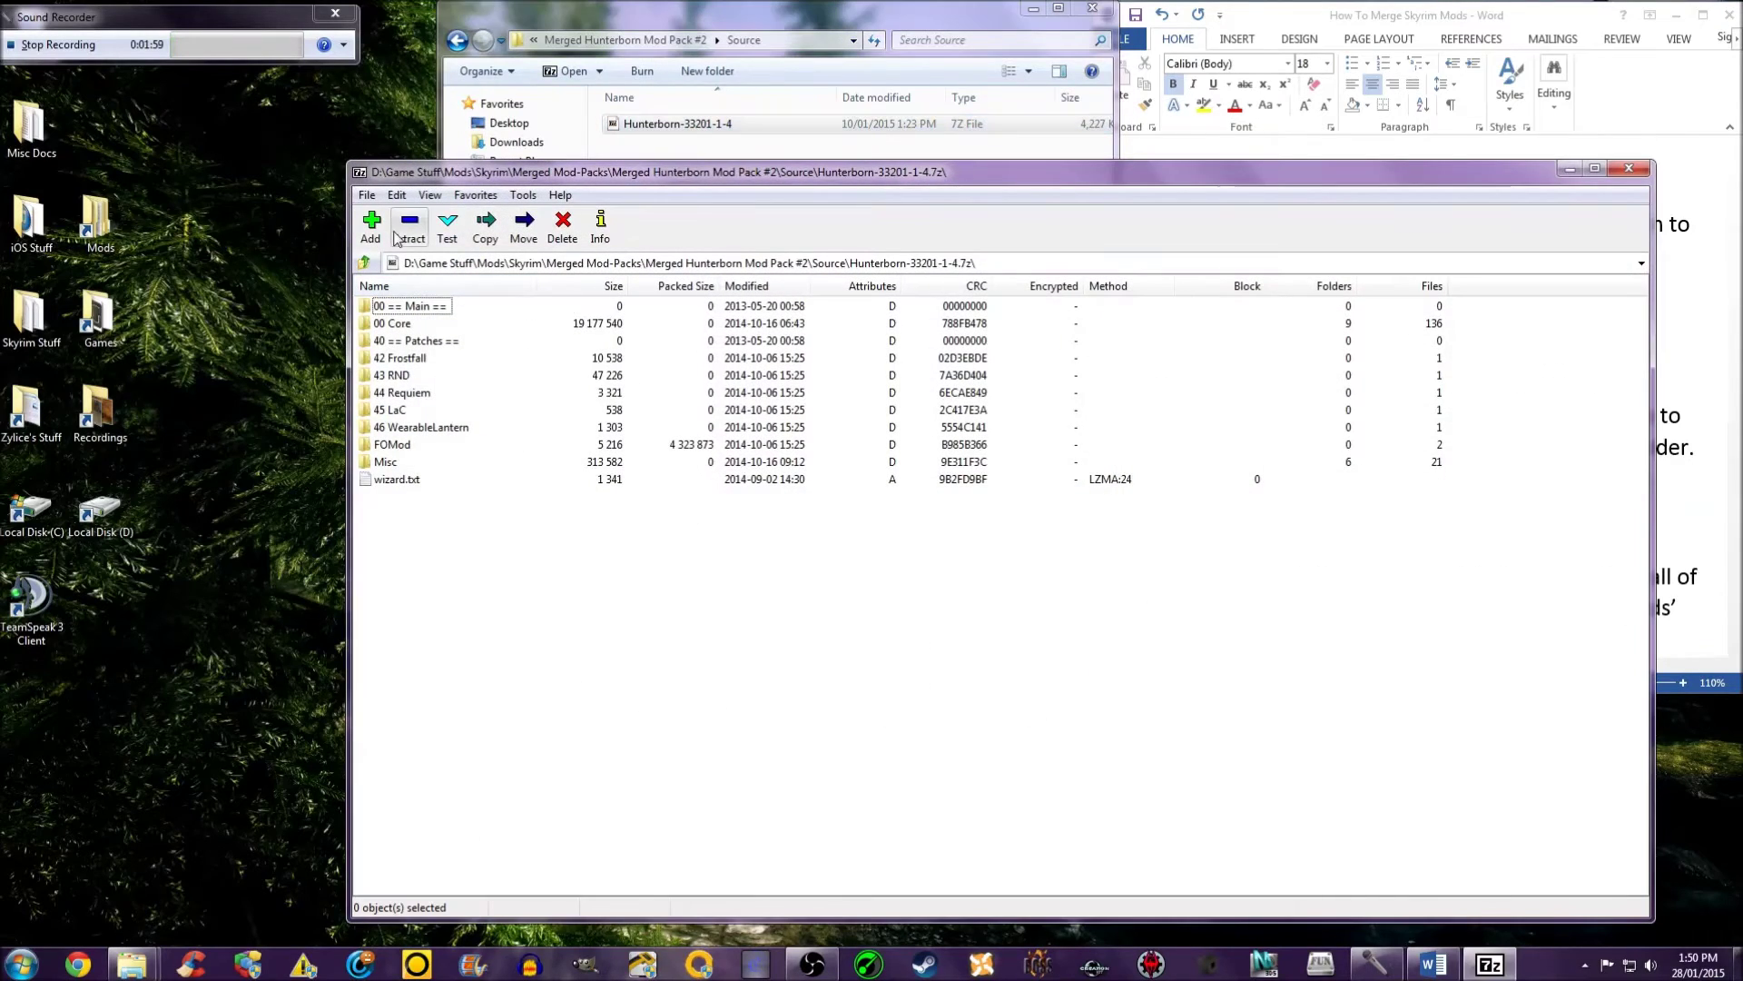
pyautogui.click(1629, 169)
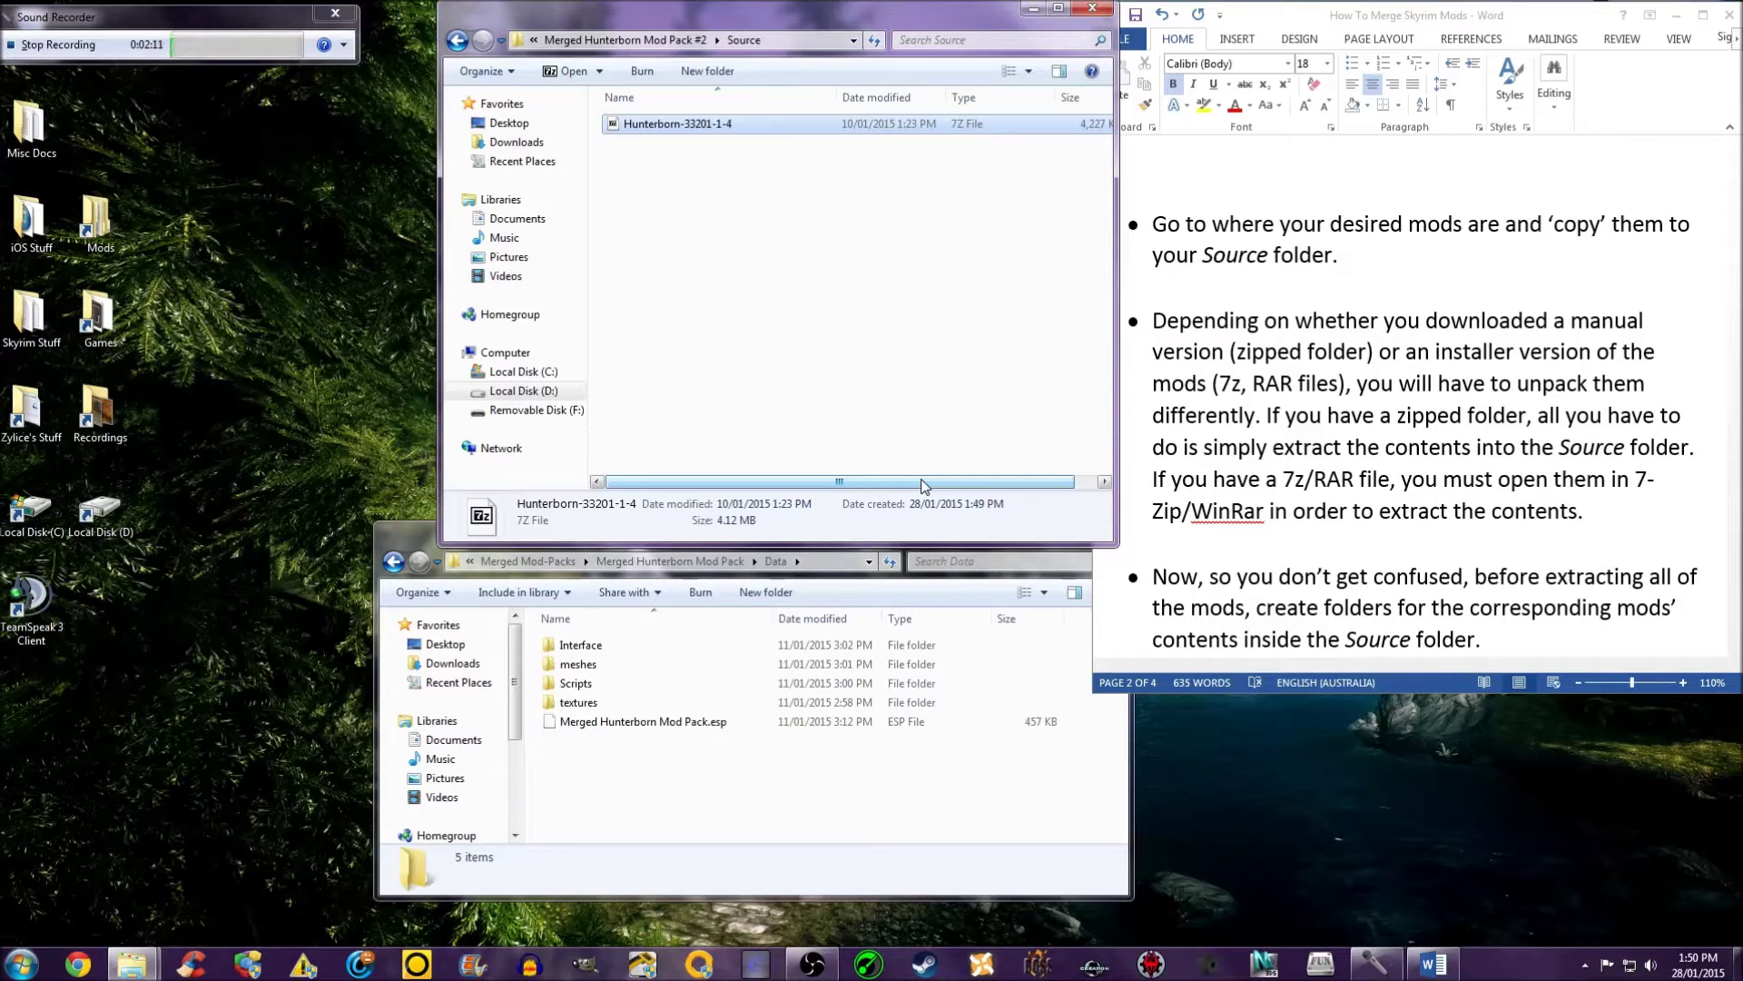
pyautogui.click(769, 234)
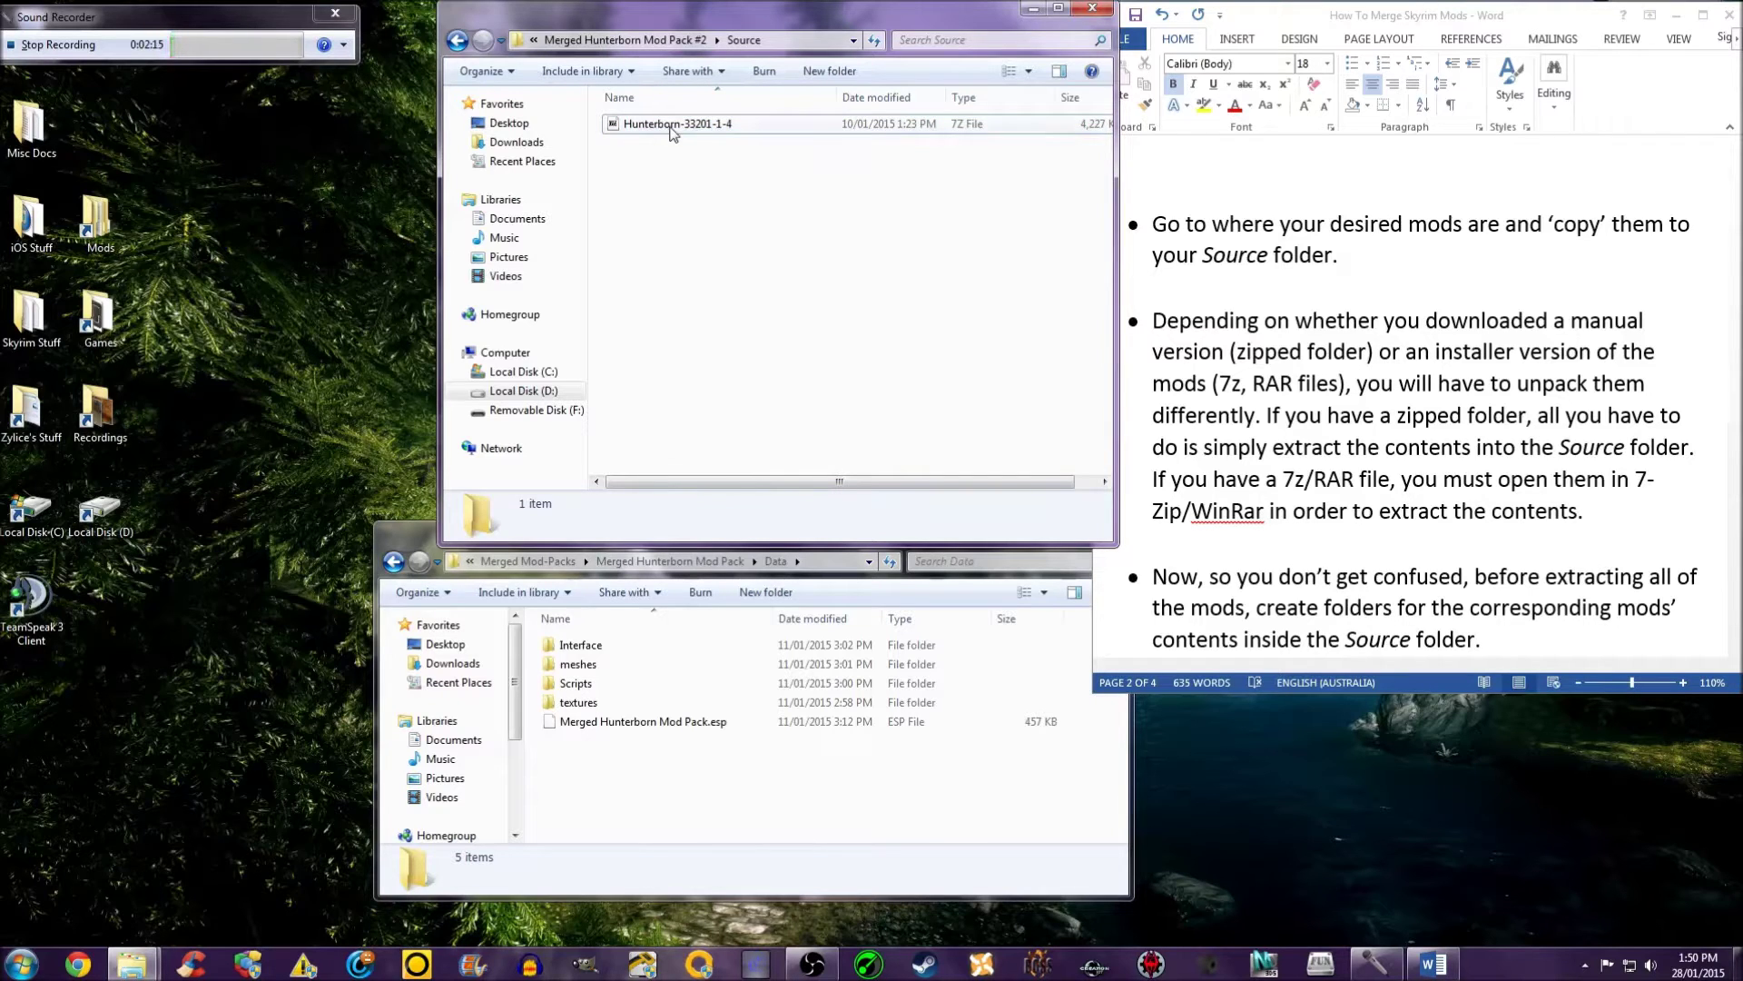
# Step: Read further in the merging guide and check the mod pack's Data and Source folders
pyautogui.click(1578, 591)
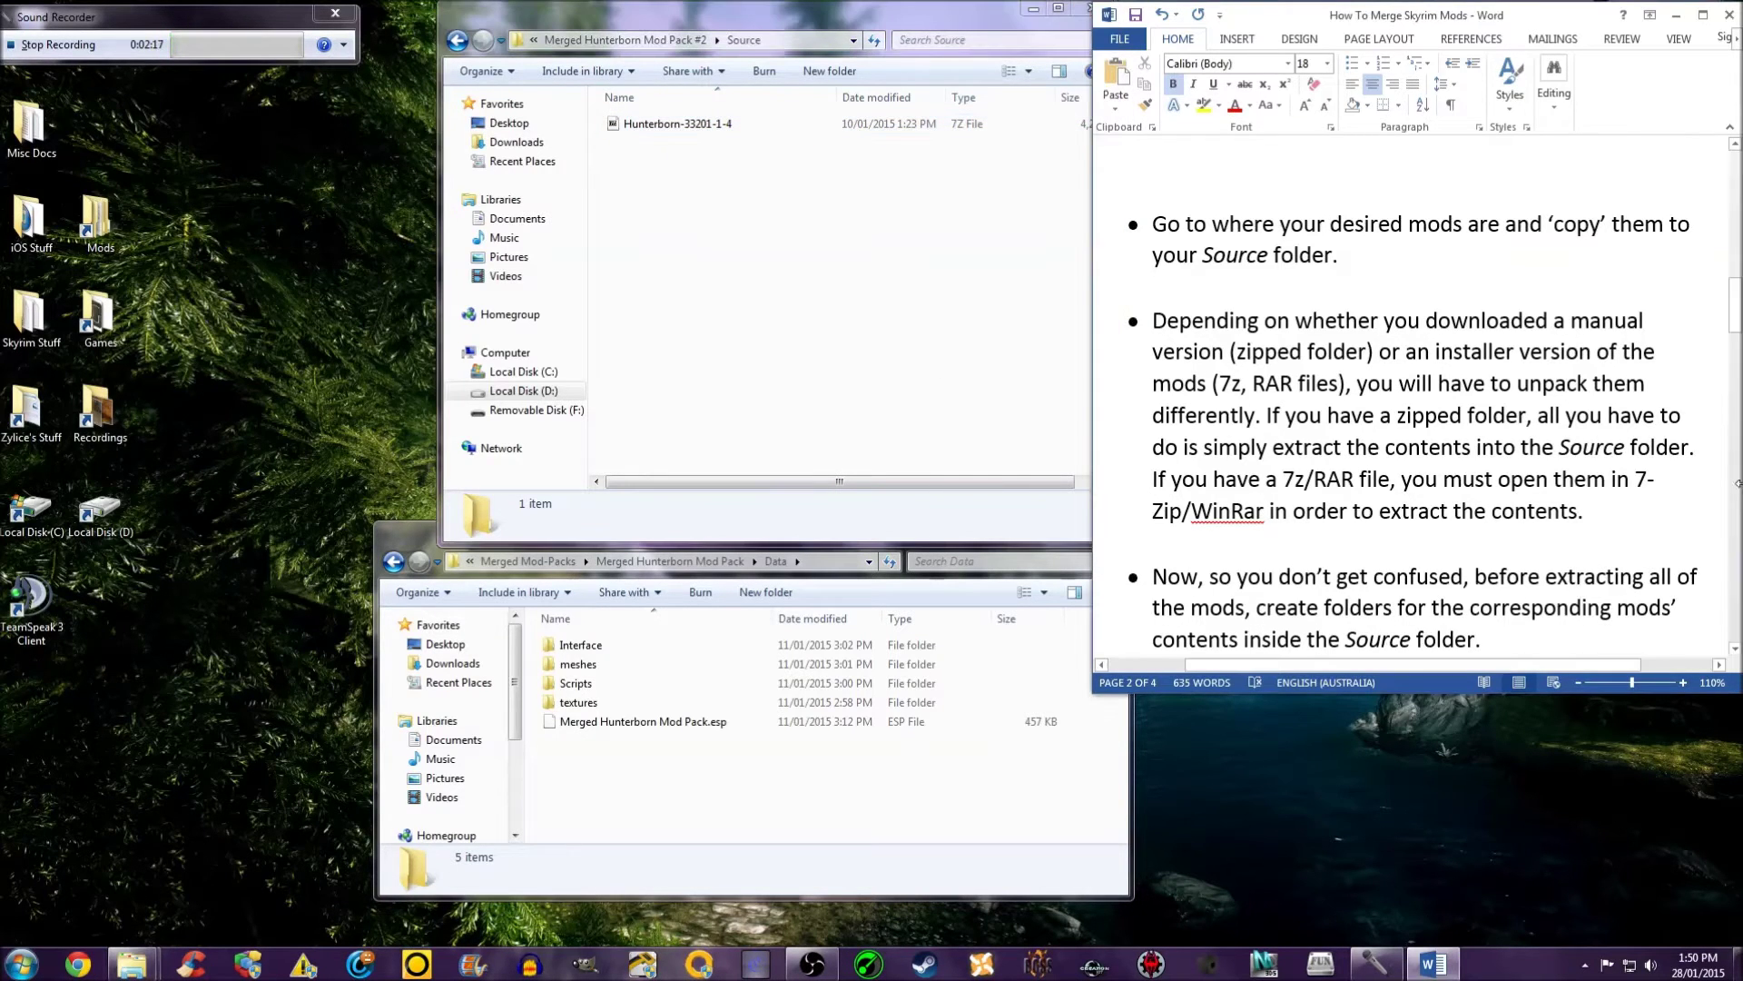
pyautogui.scroll(-5, 1724, 363)
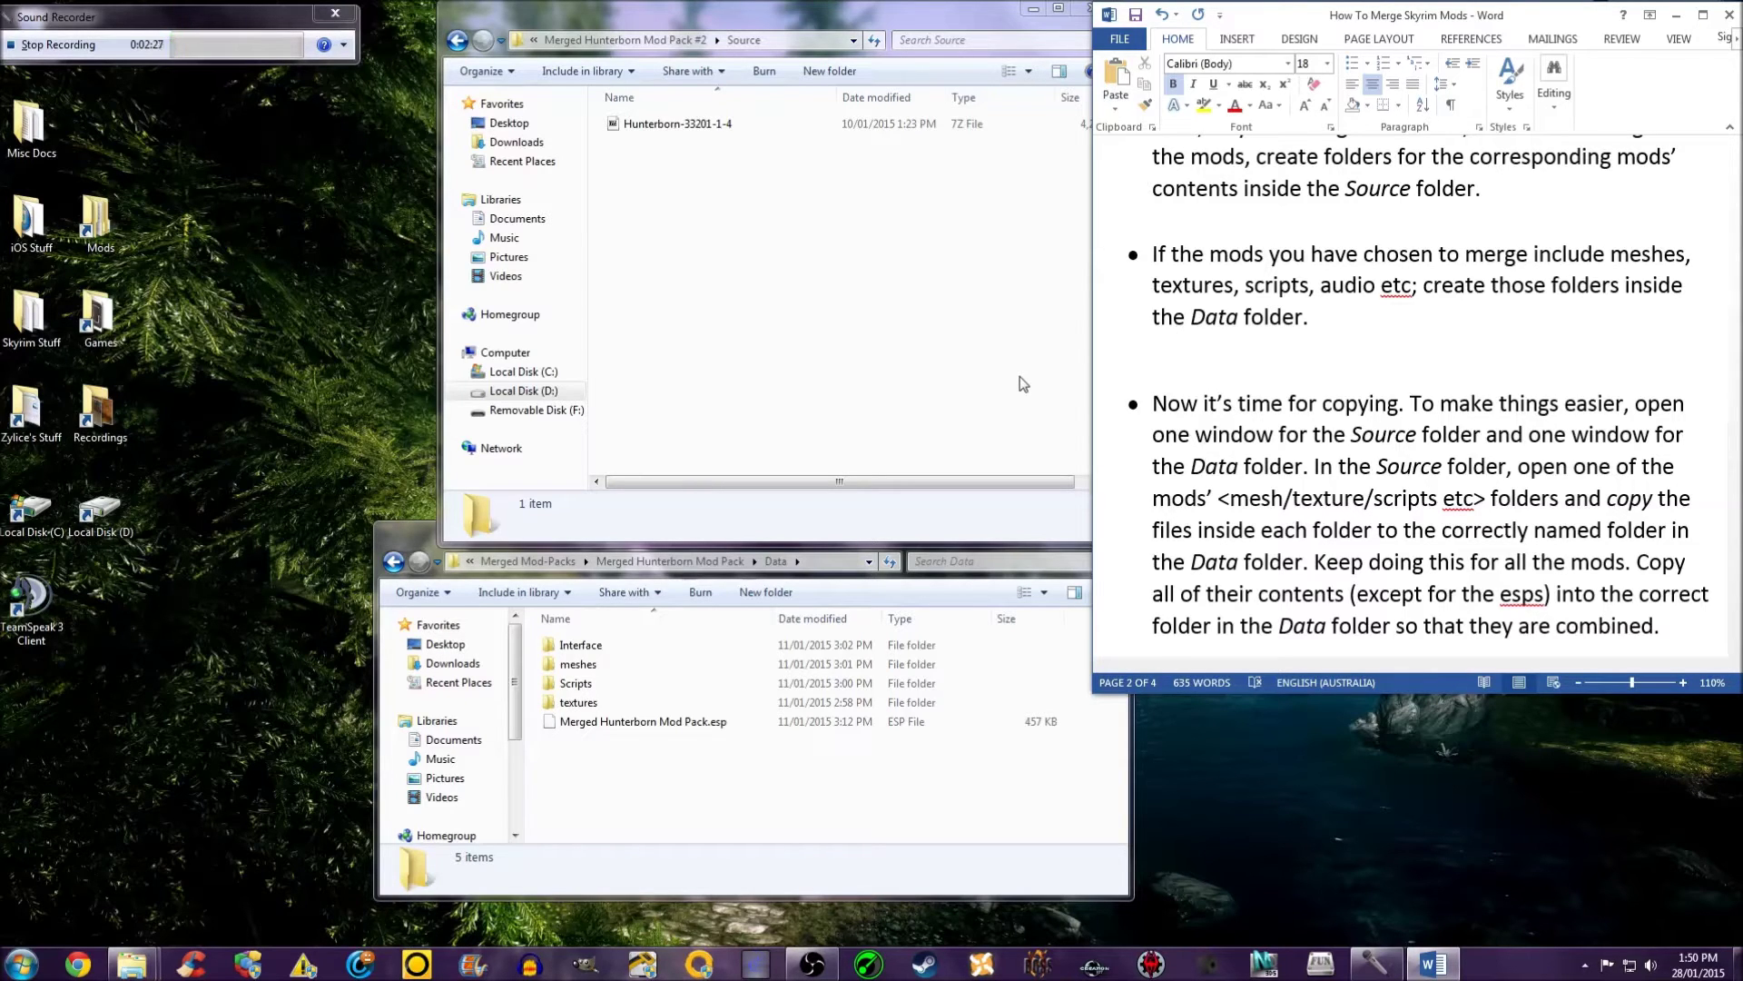
pyautogui.click(456, 40)
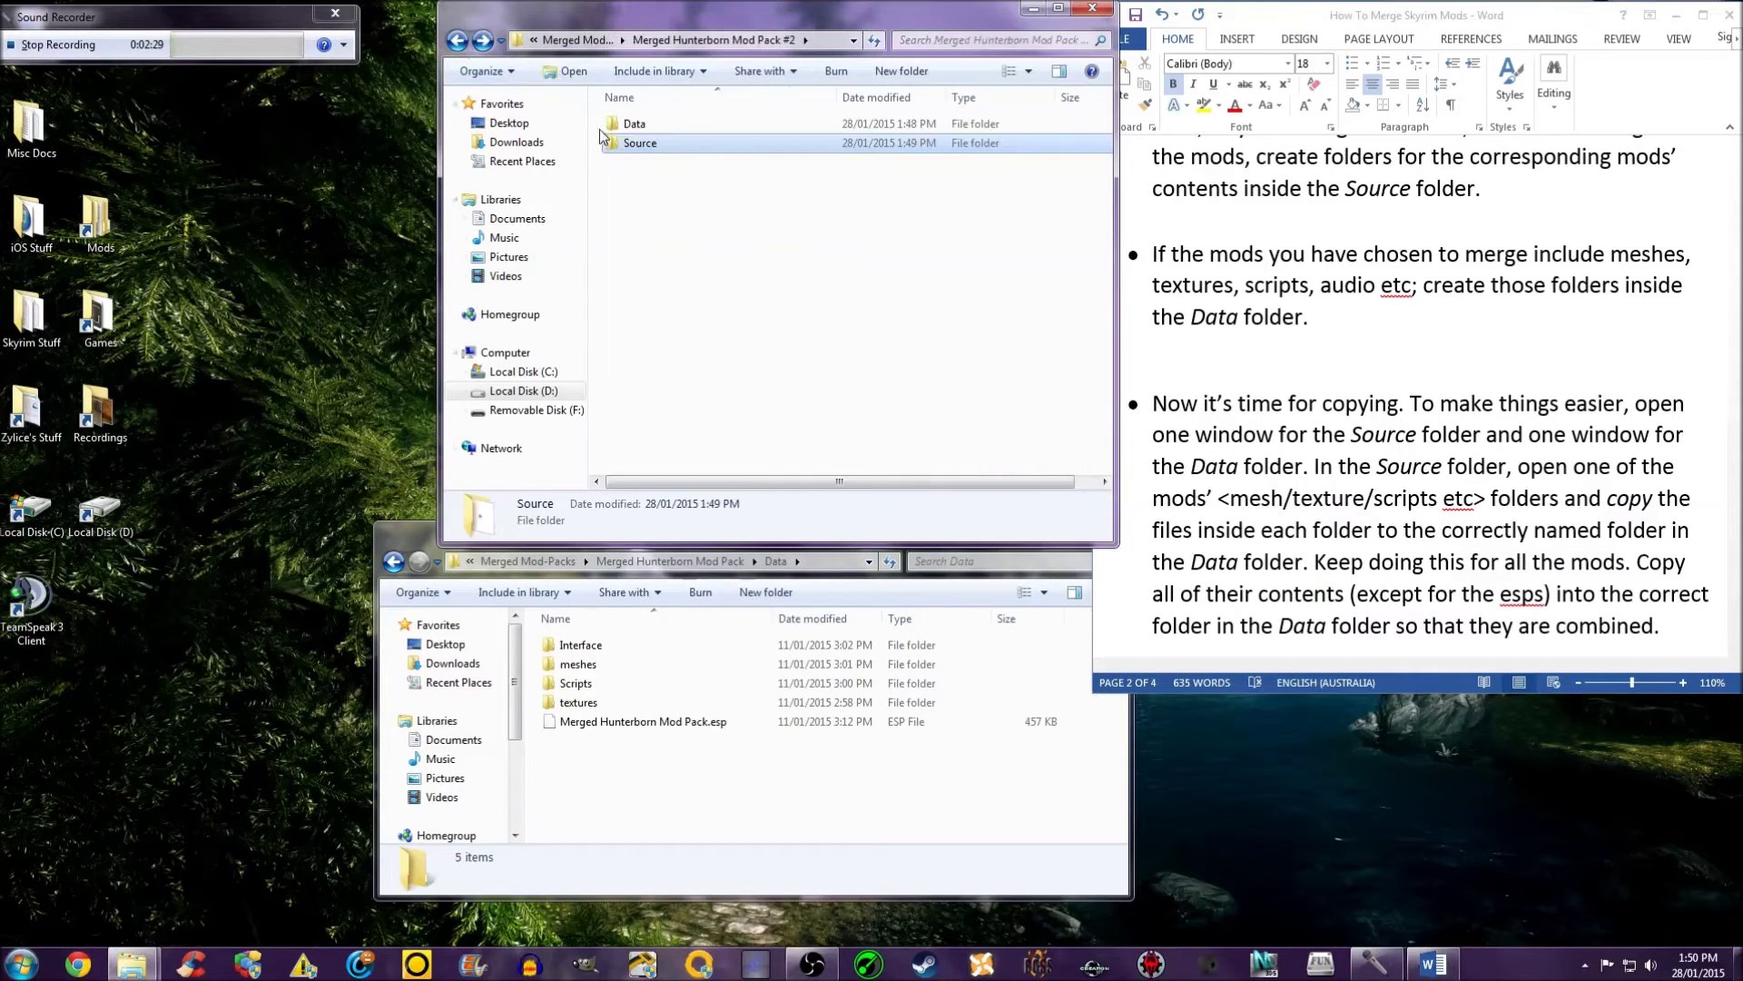
pyautogui.doubleClick(622, 126)
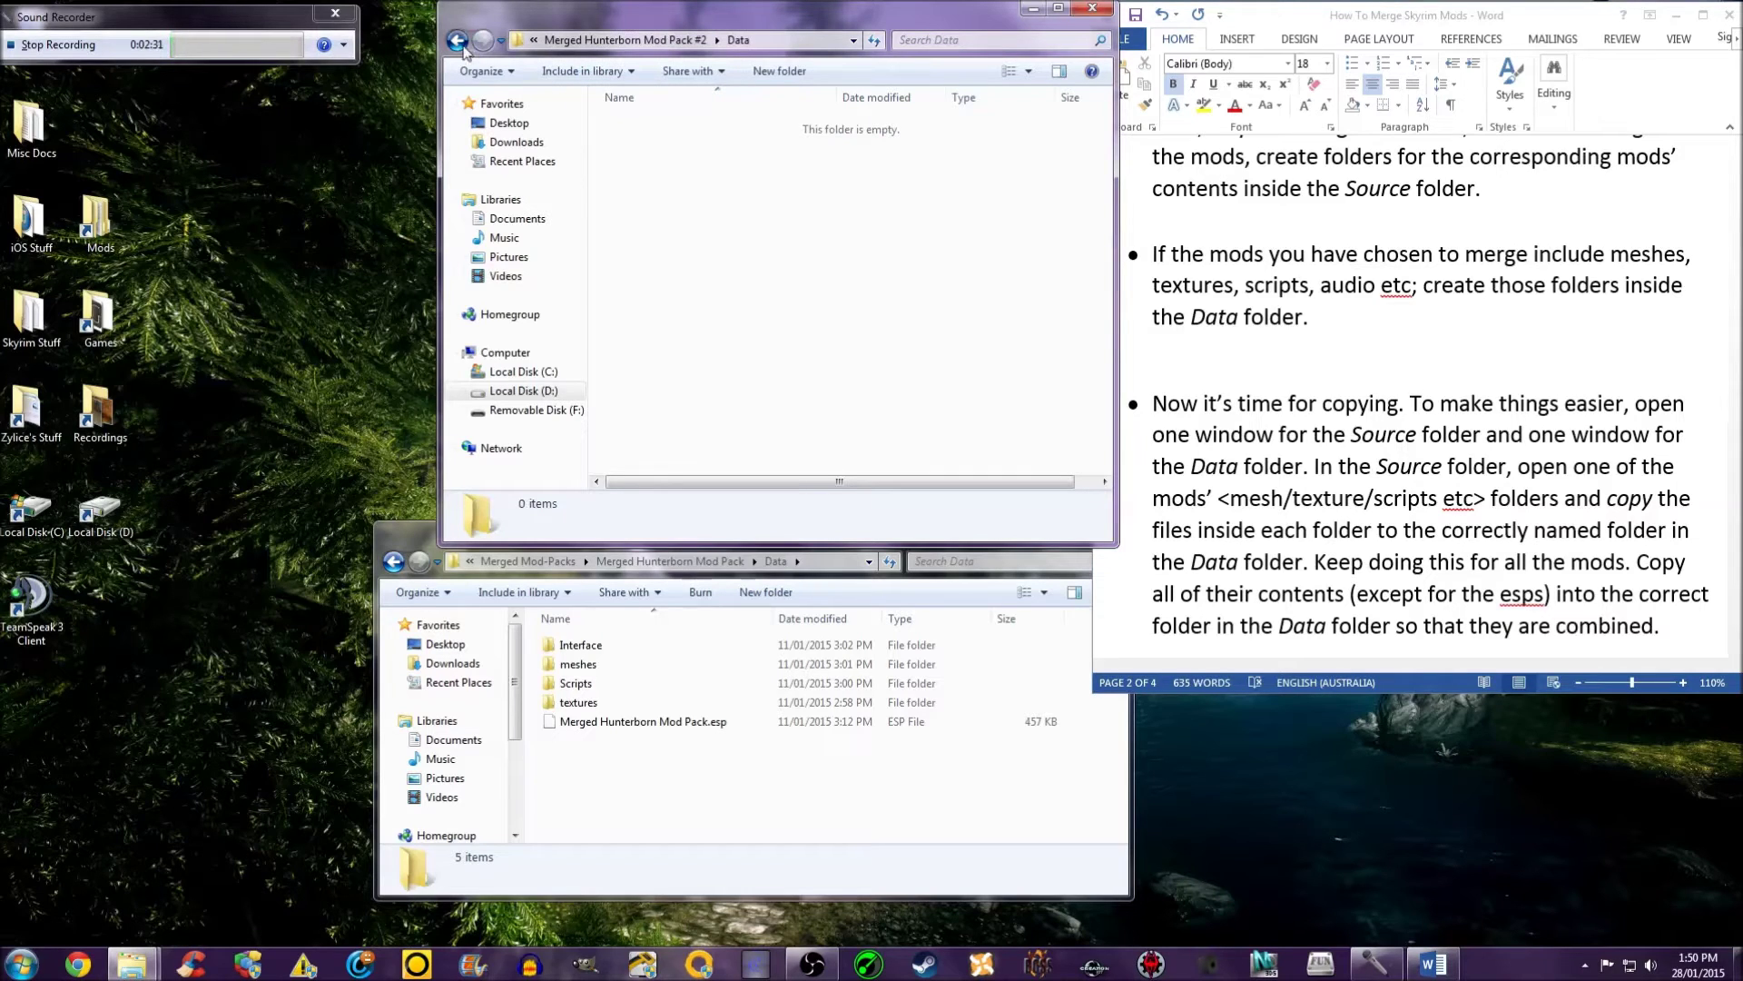
pyautogui.click(458, 41)
pyautogui.doubleClick(647, 142)
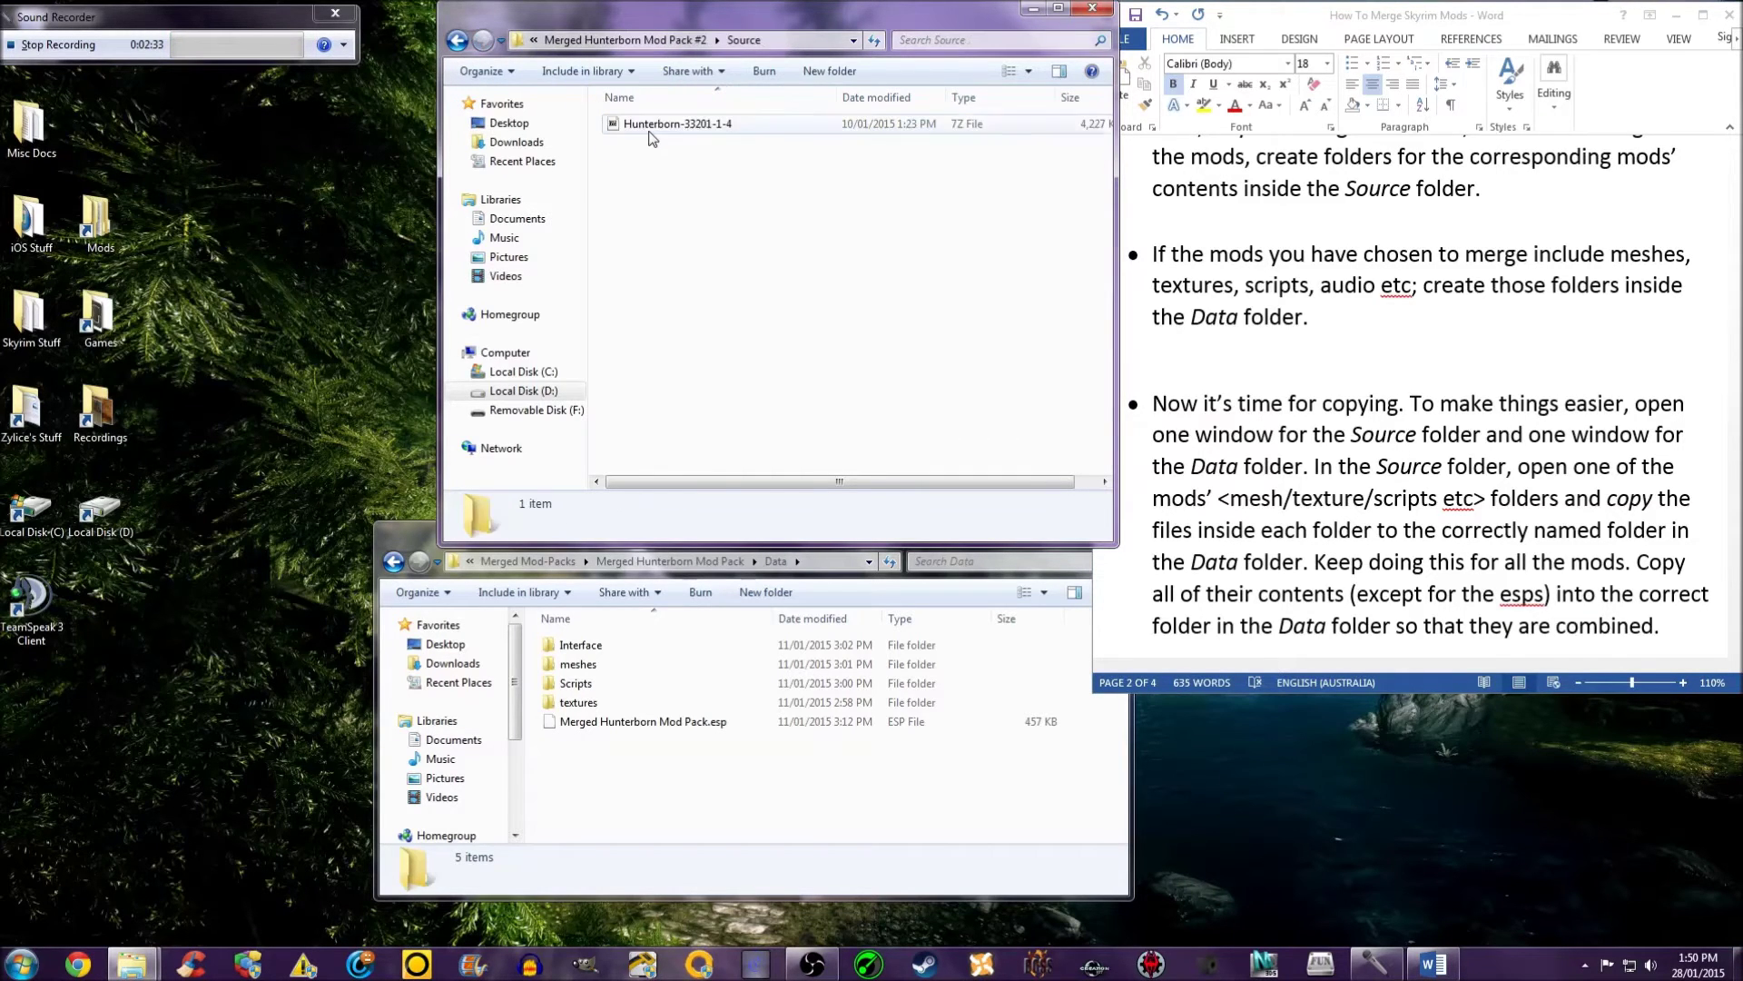
# Step: Show the Hunterborn archive's 00 Core folder in 7-Zip beside the empty Data folder
pyautogui.doubleClick(649, 127)
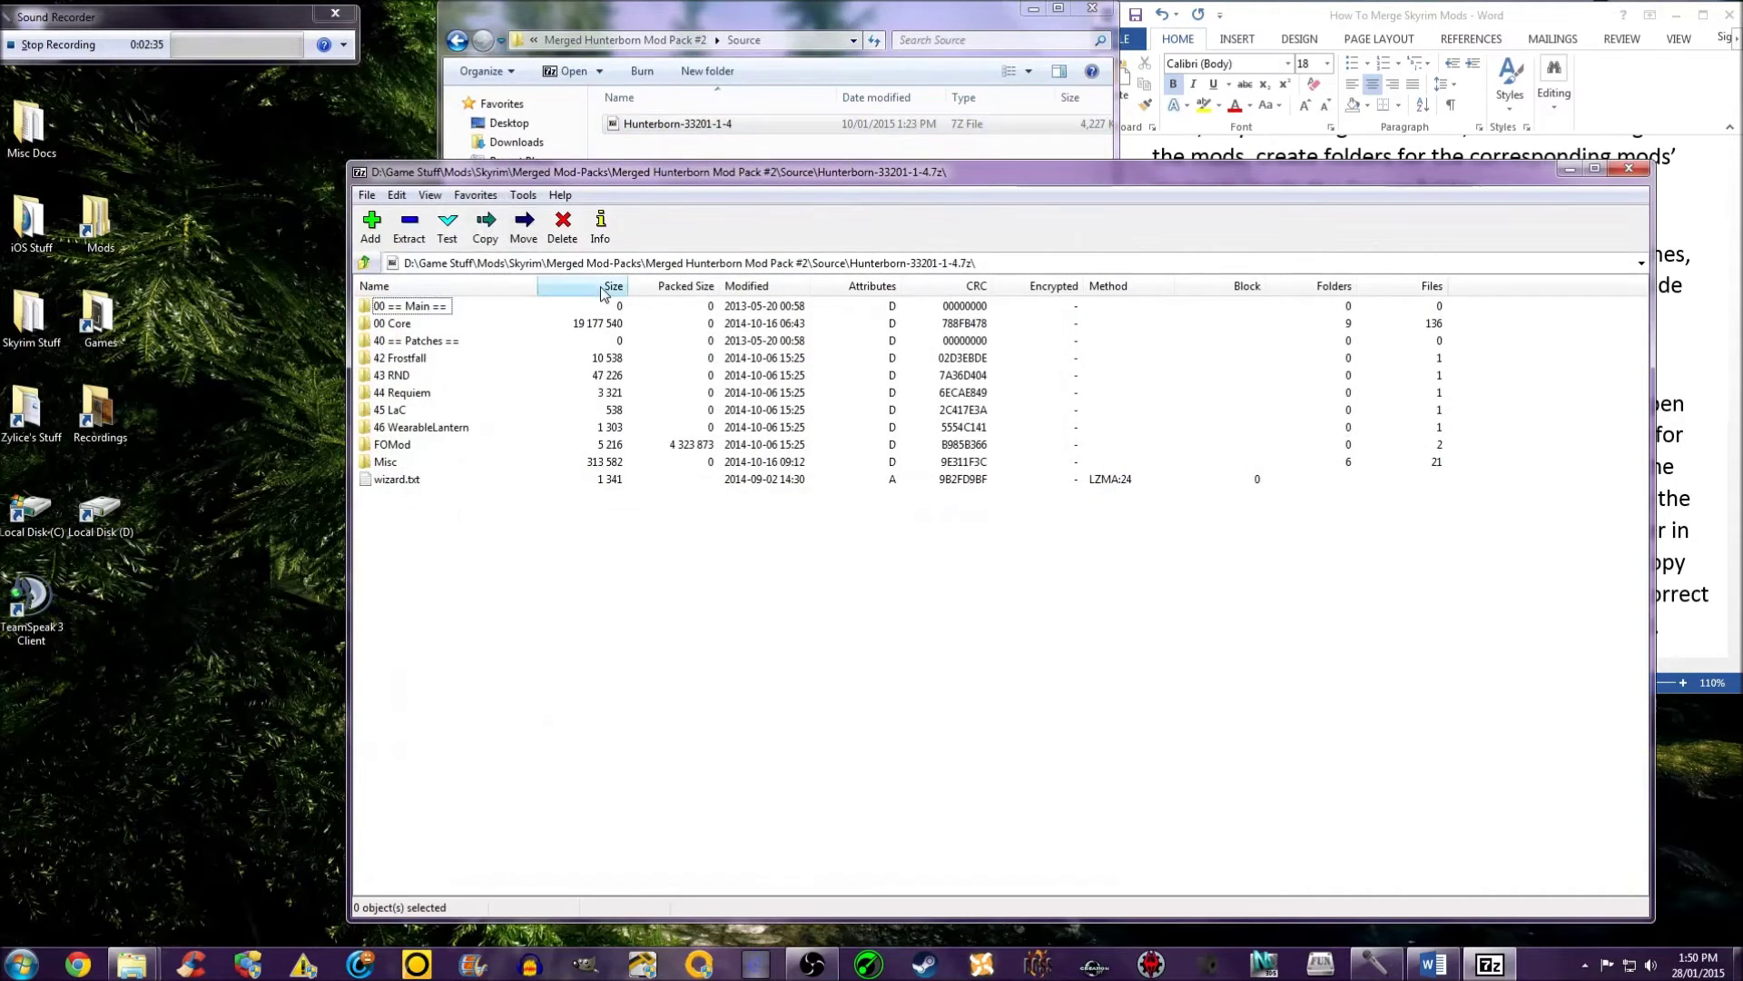
pyautogui.doubleClick(400, 324)
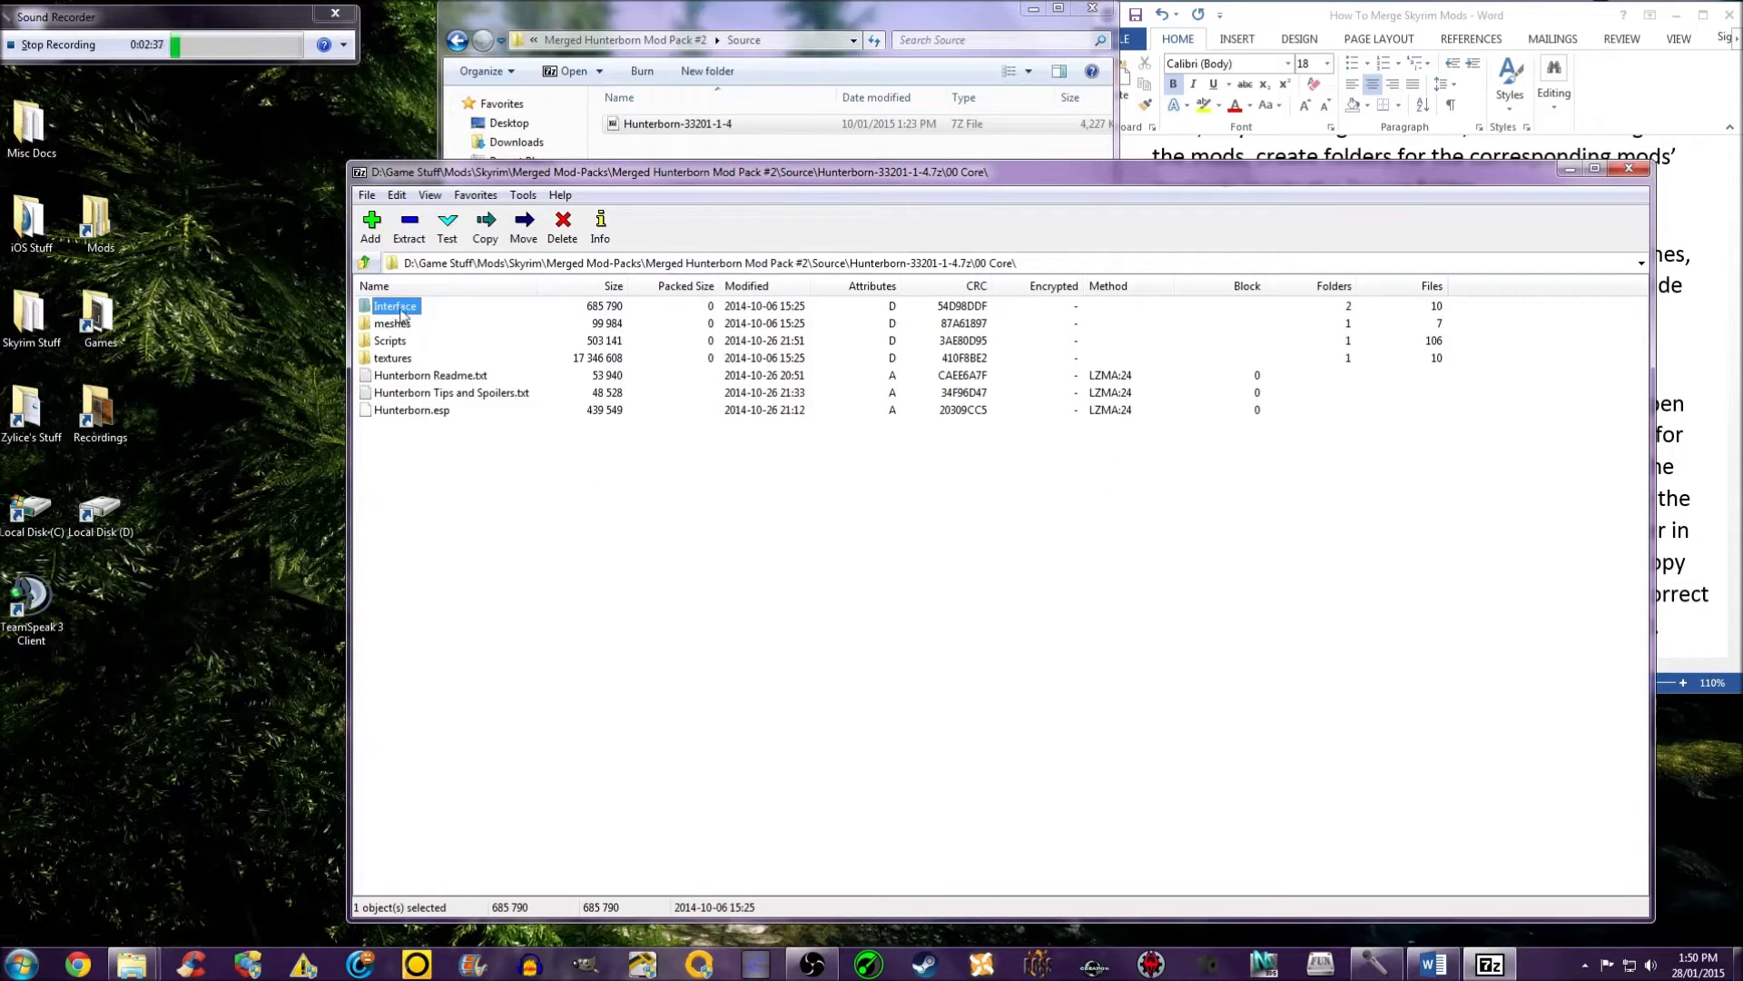
pyautogui.moveTo(564, 172); pyautogui.dragTo(702, 254)
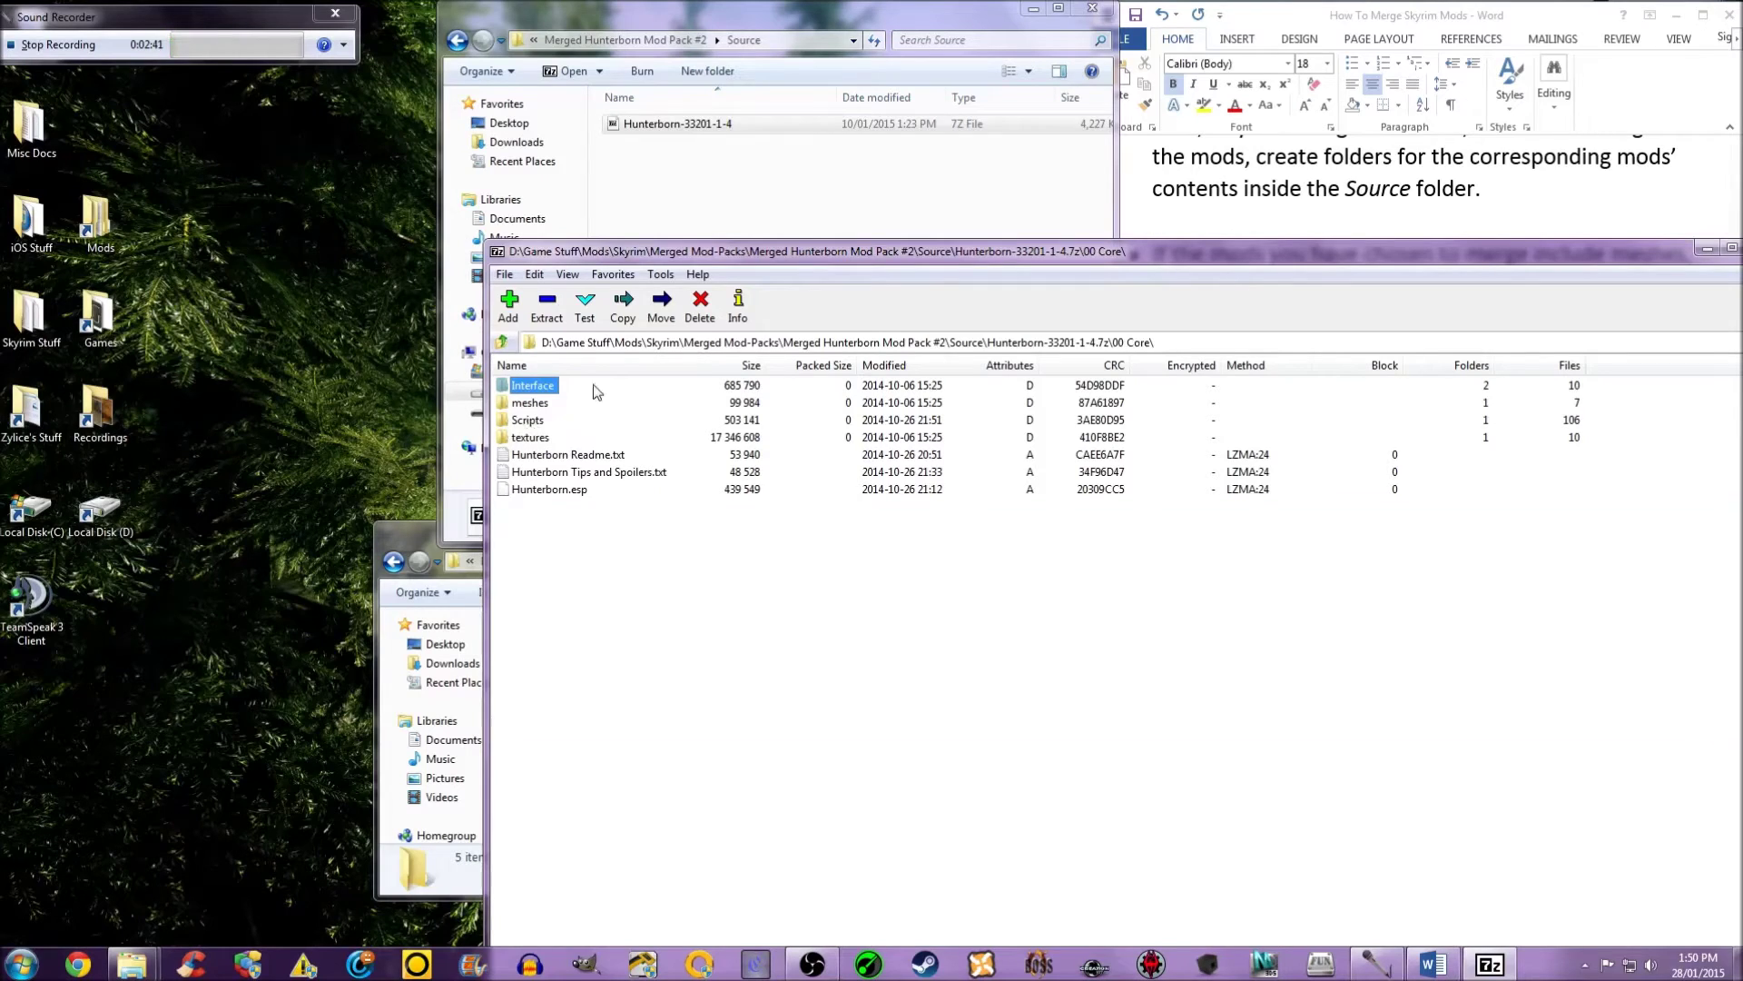
pyautogui.click(694, 177)
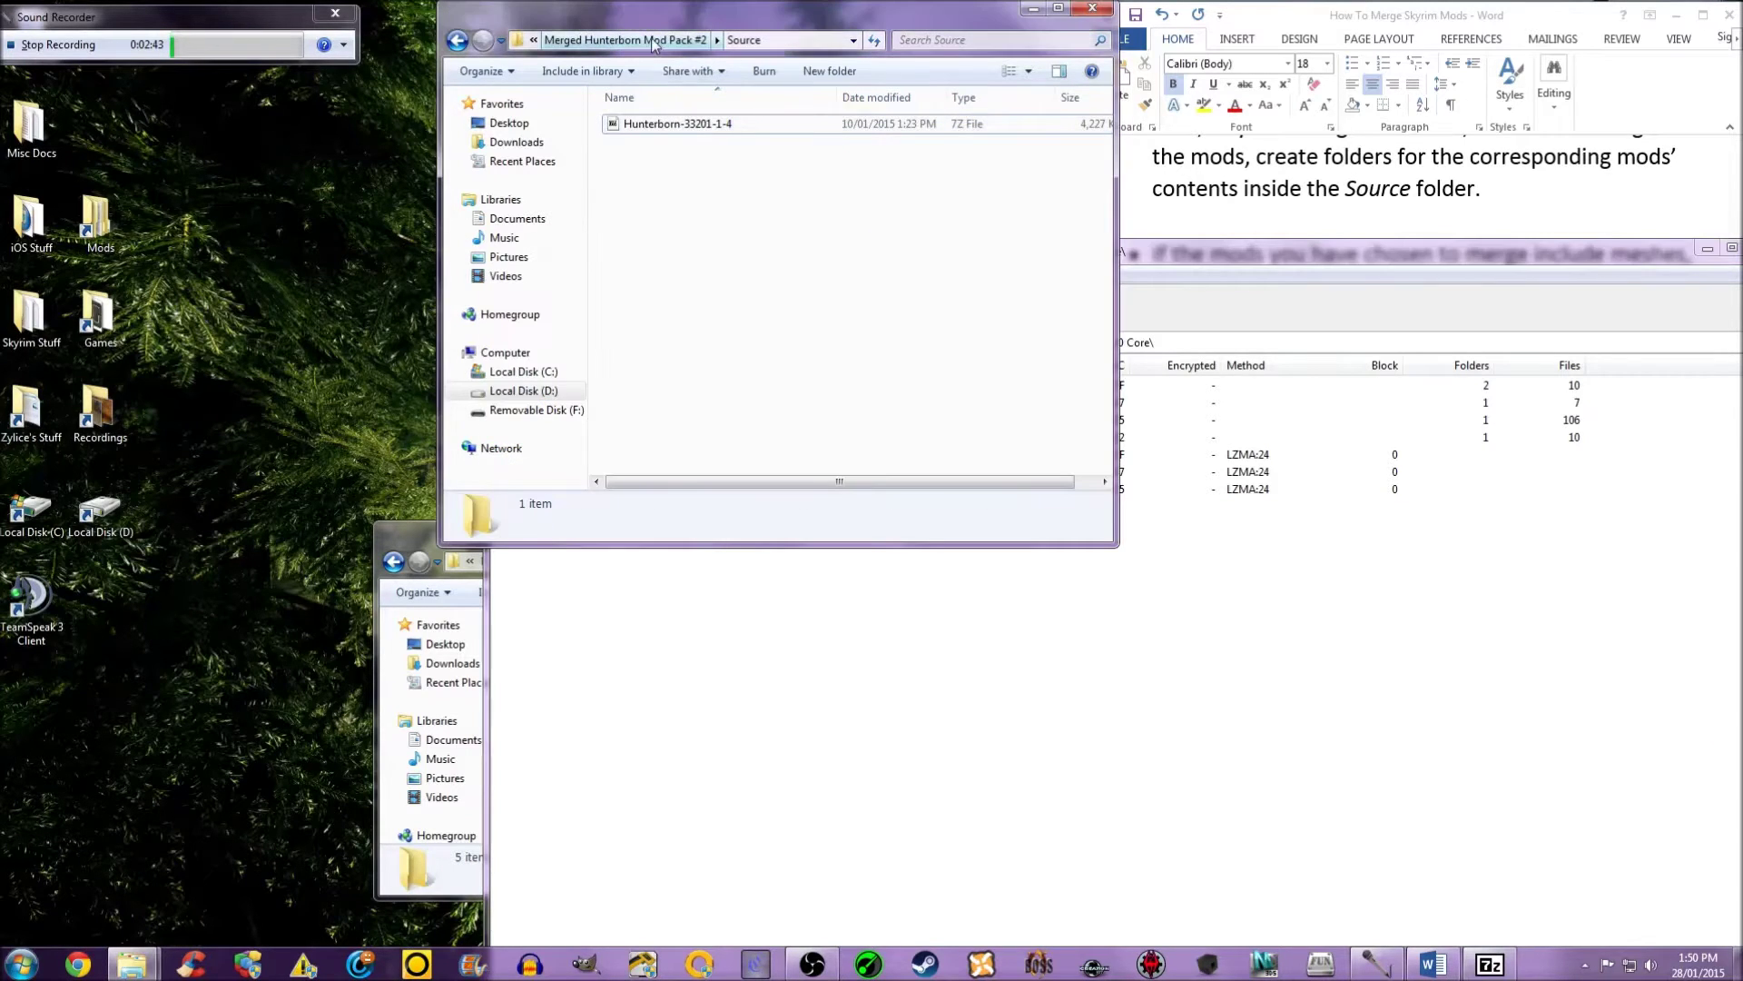
pyautogui.click(456, 40)
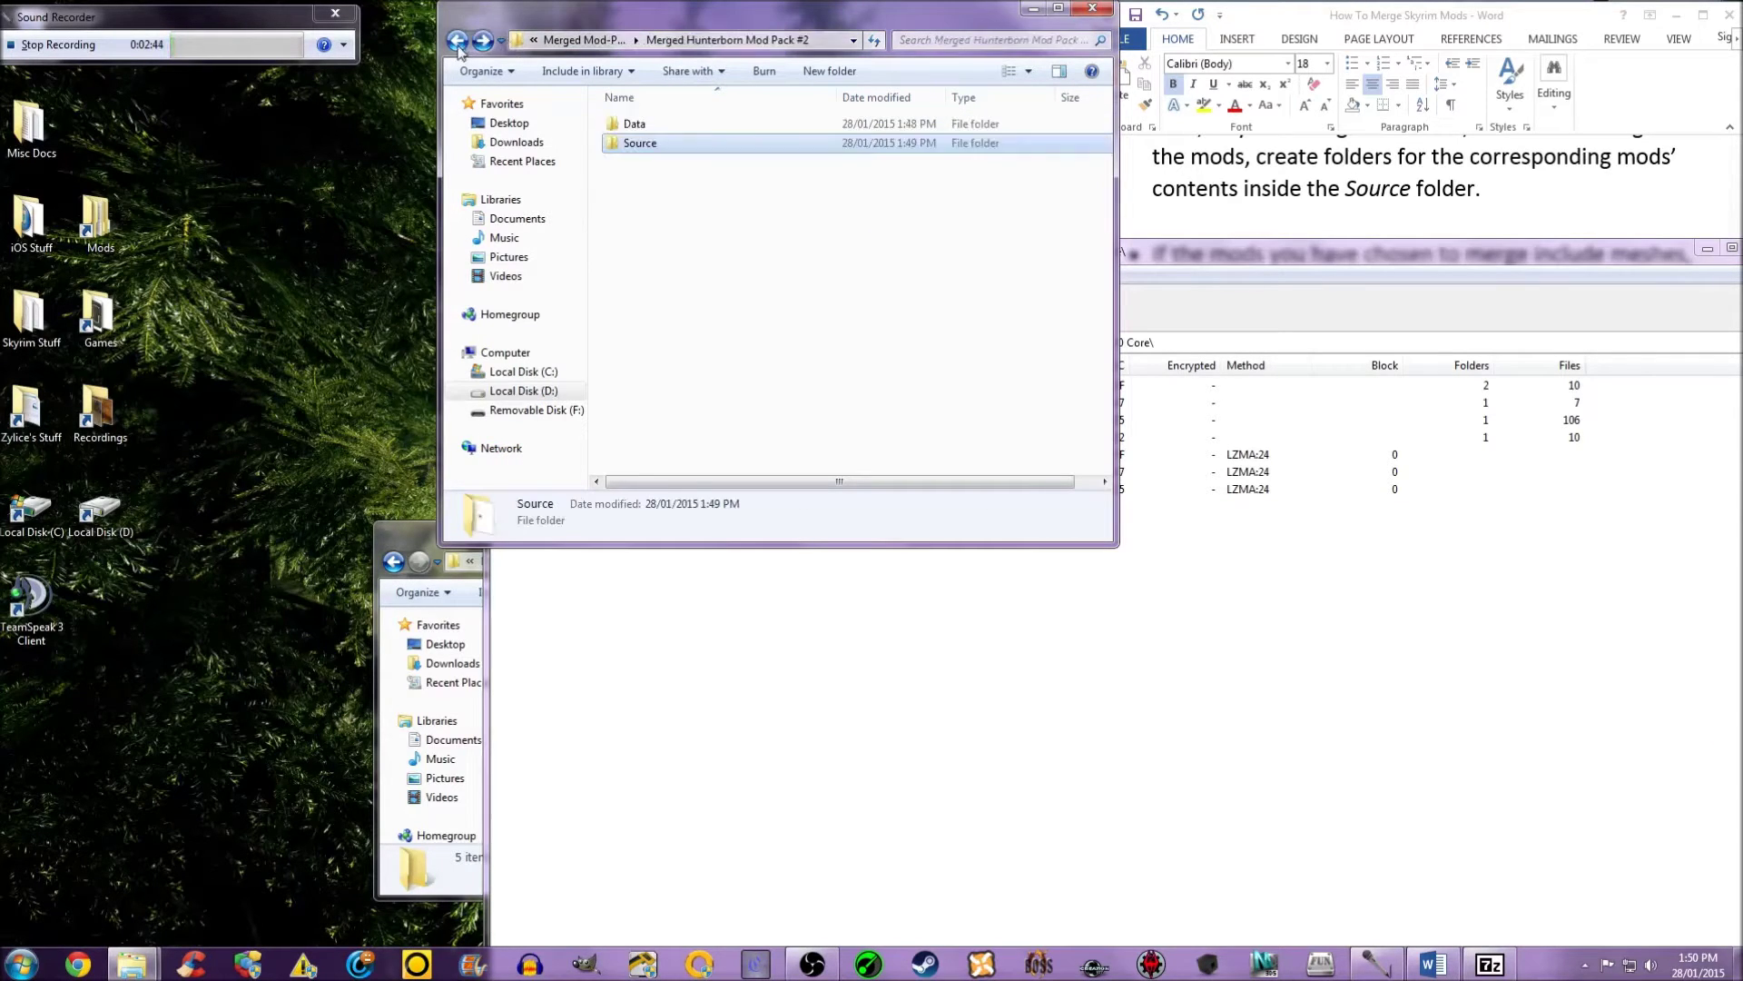
pyautogui.doubleClick(621, 124)
# Step: Create an Interface folder inside the mod pack's Data folder
pyautogui.click(781, 71)
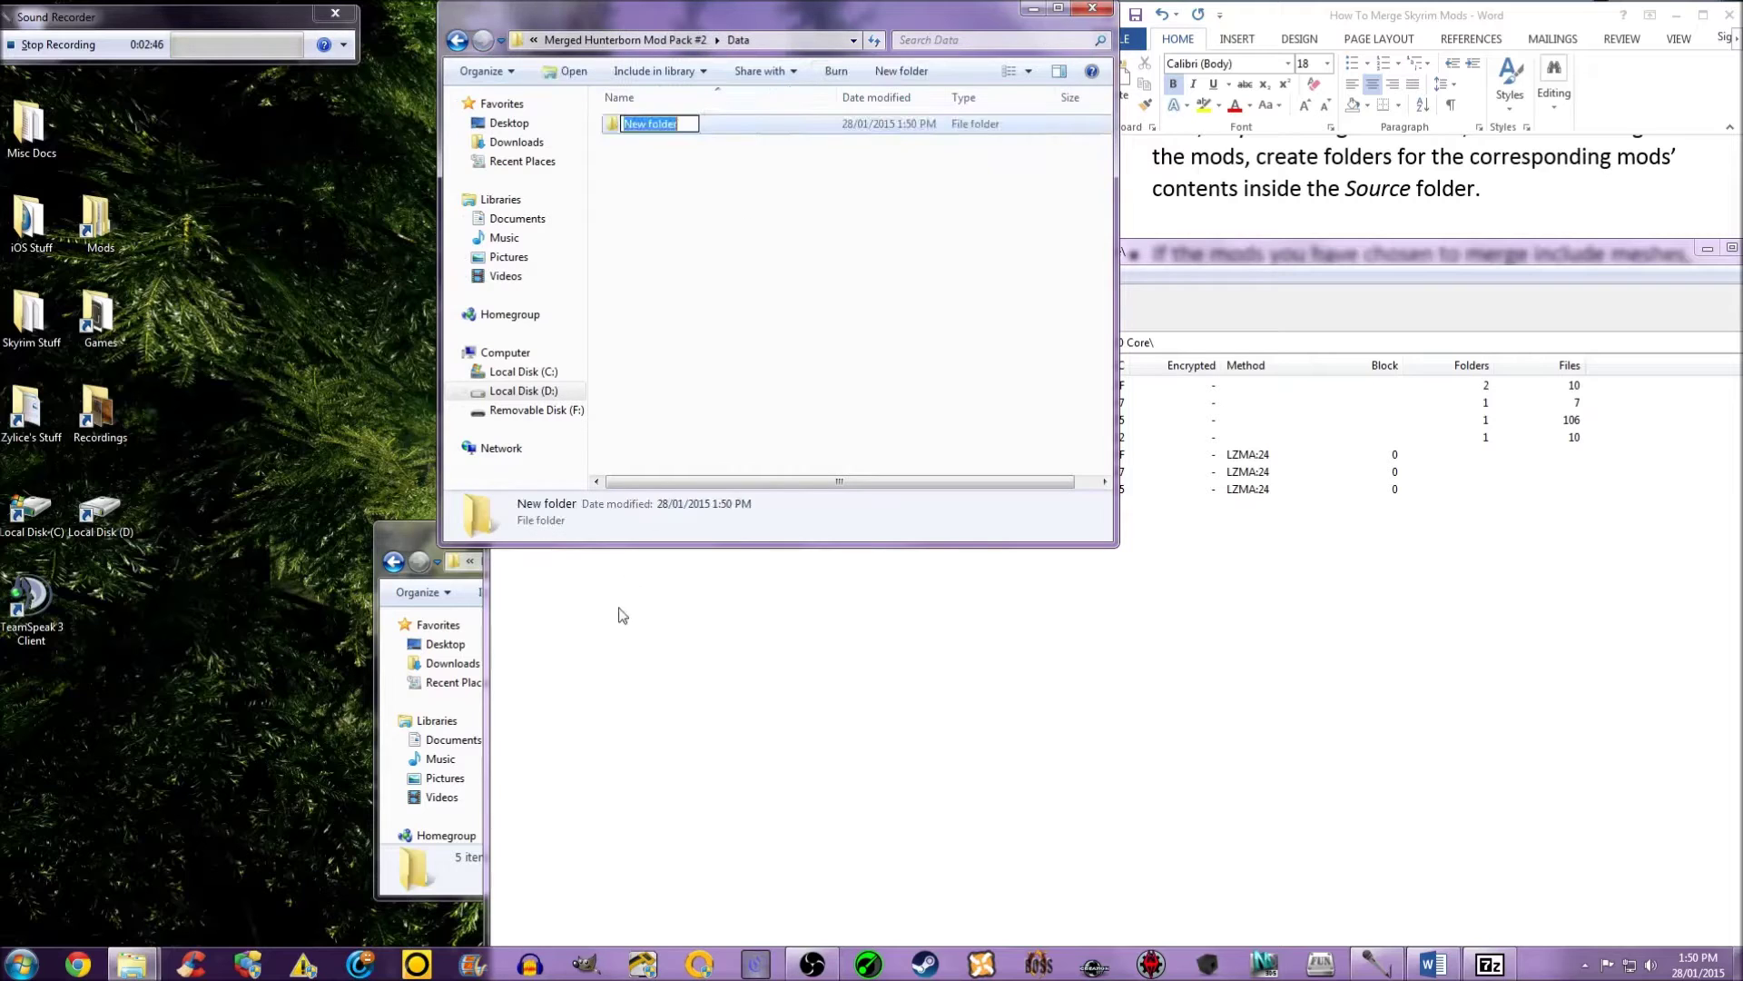
pyautogui.click(1392, 908)
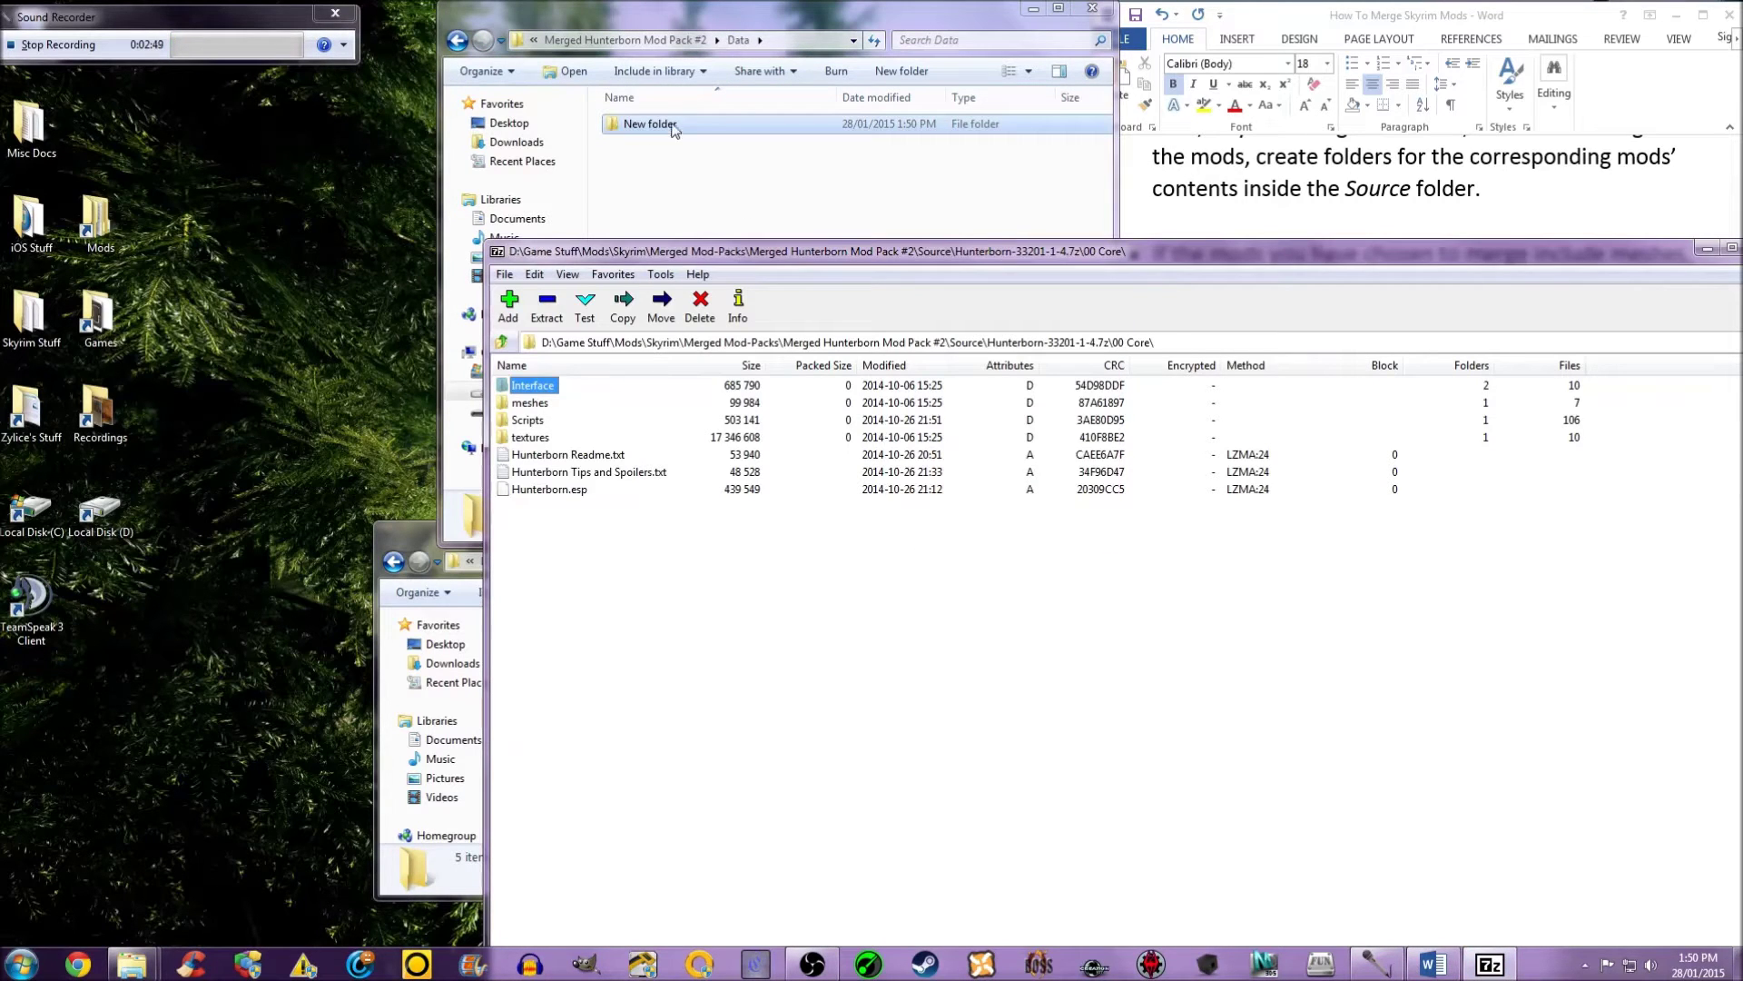
pyautogui.rightClick(736, 127)
pyautogui.click(773, 490)
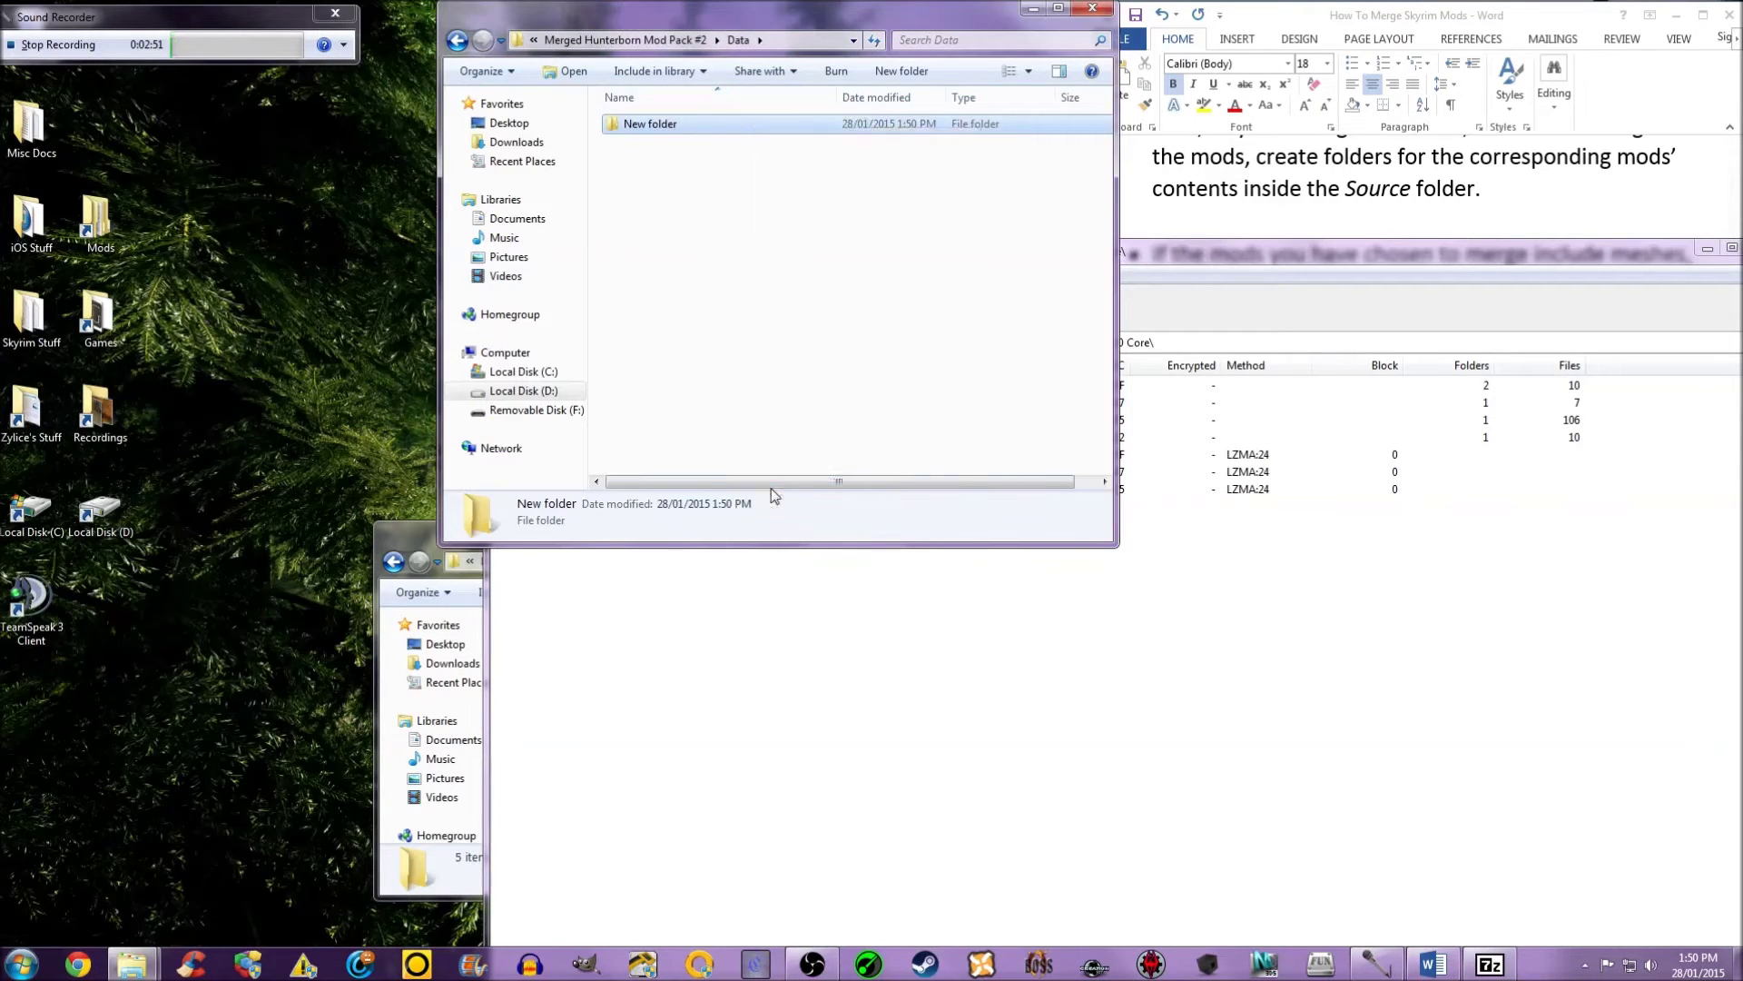
pyautogui.write('1nterface')
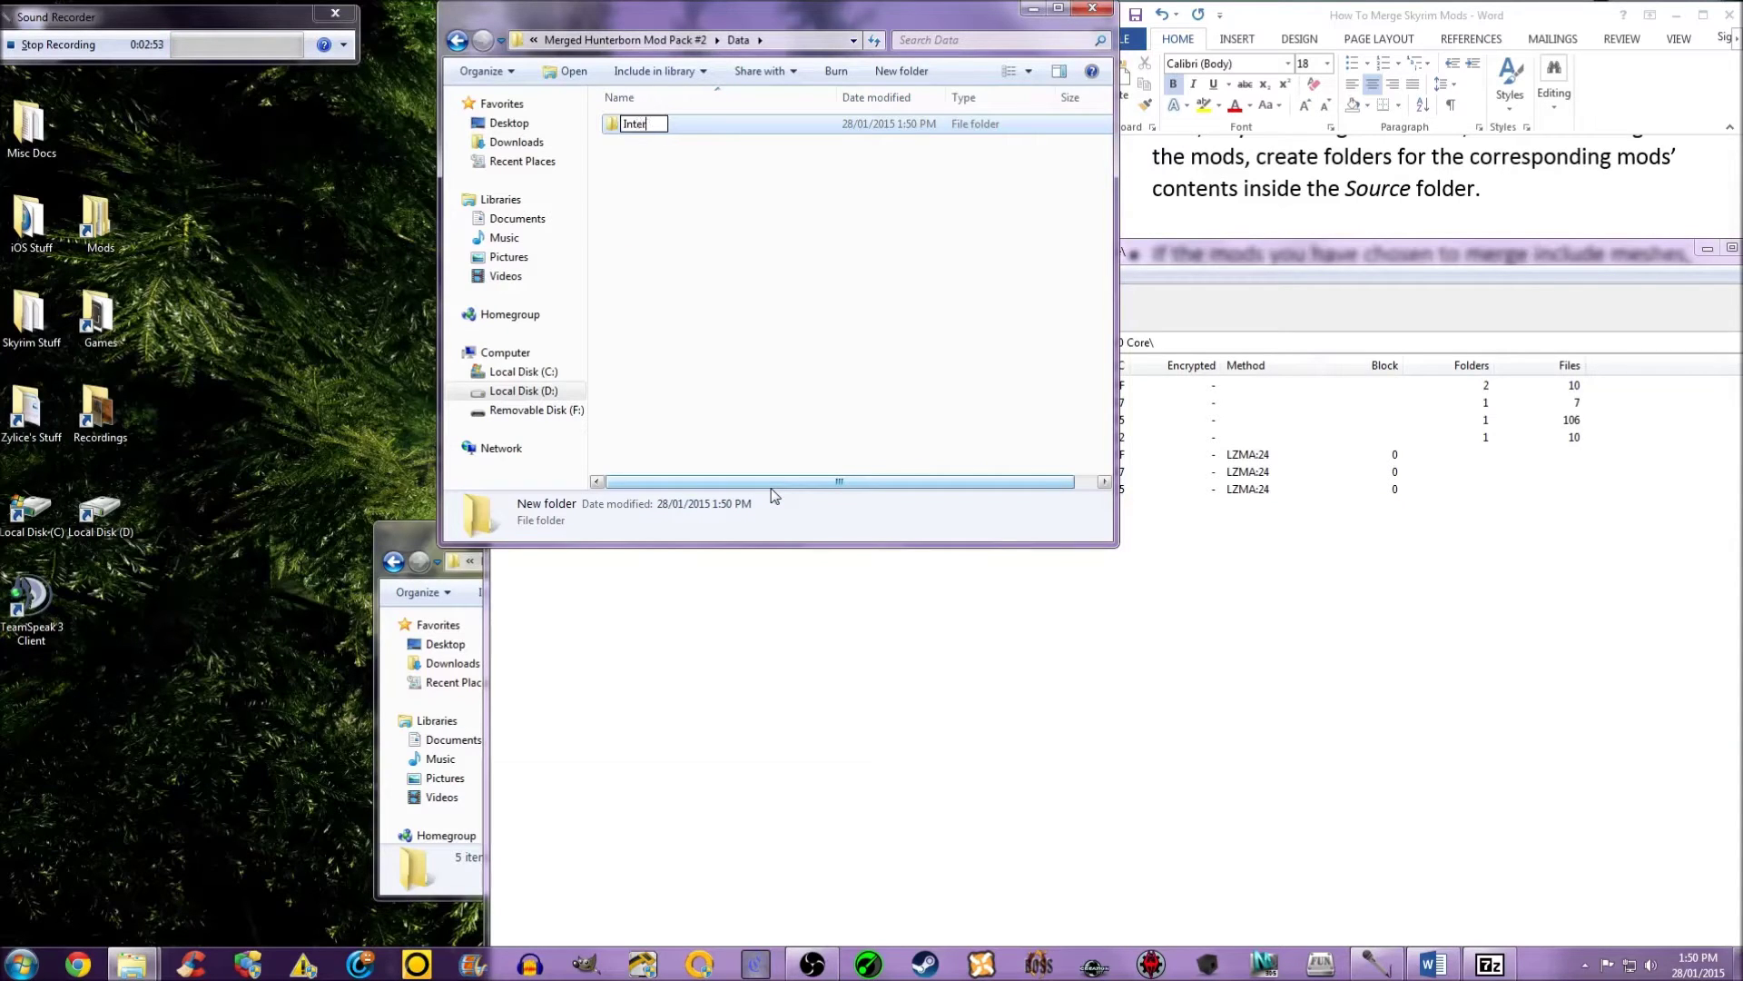
pyautogui.press('Return')
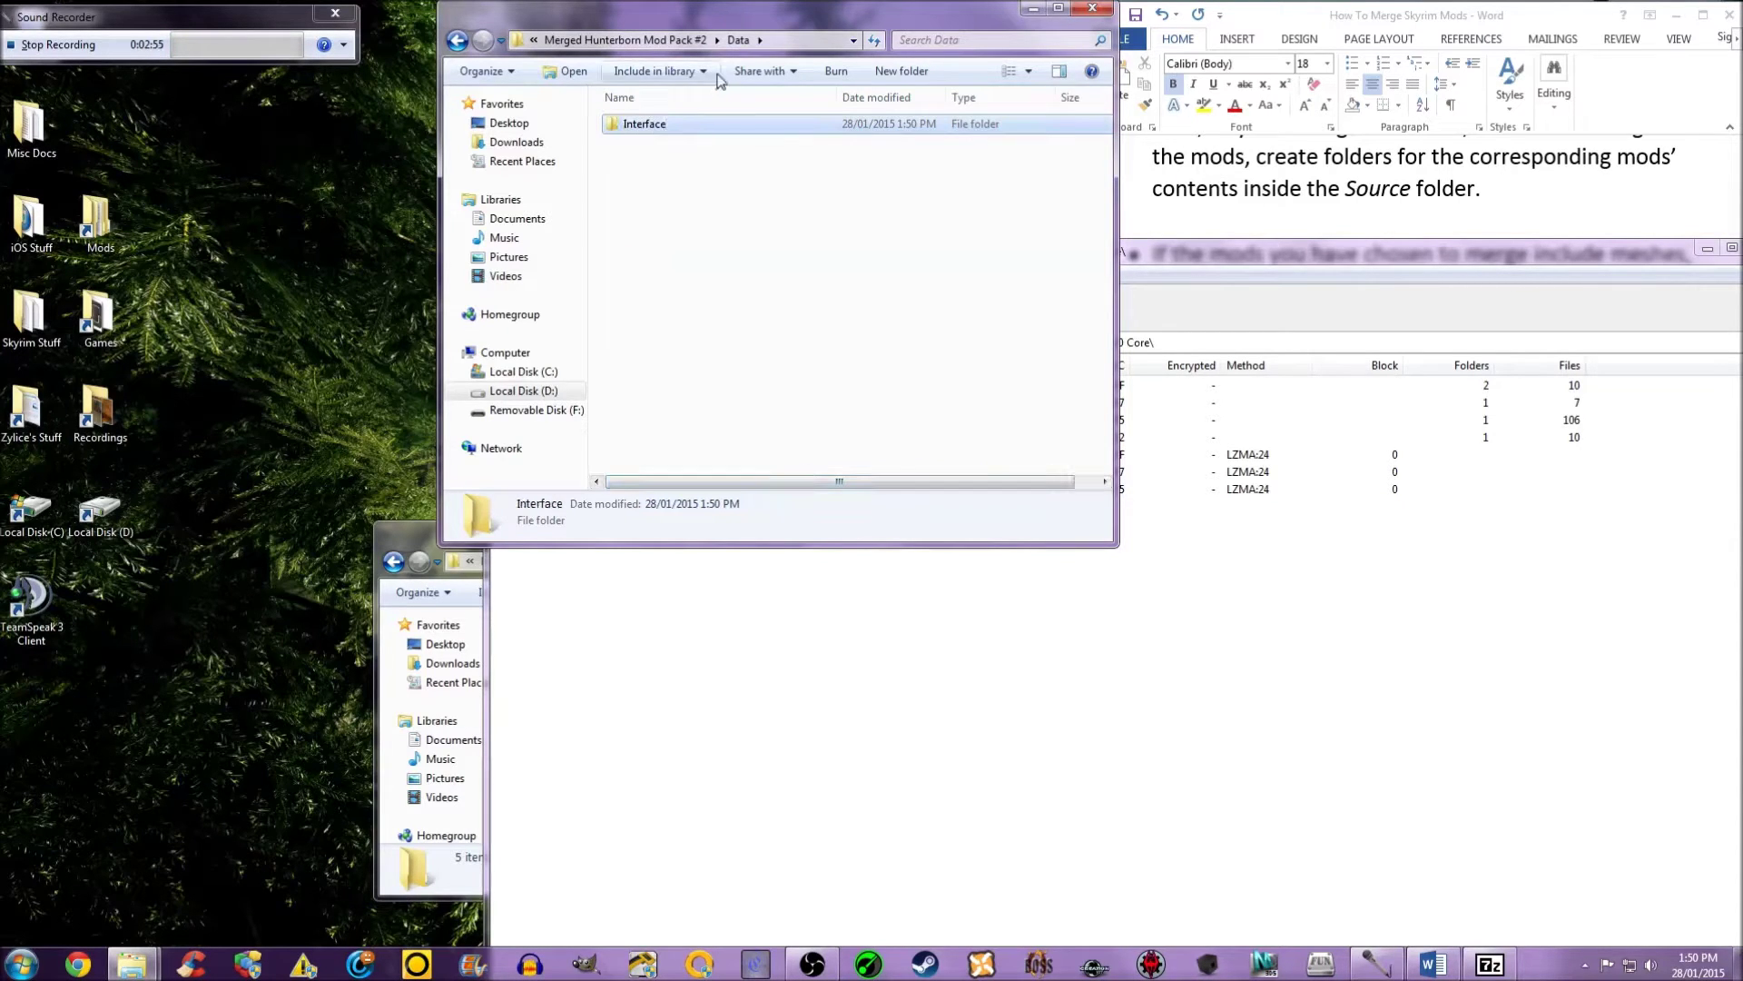
pyautogui.moveTo(753, 15); pyautogui.dragTo(814, 525)
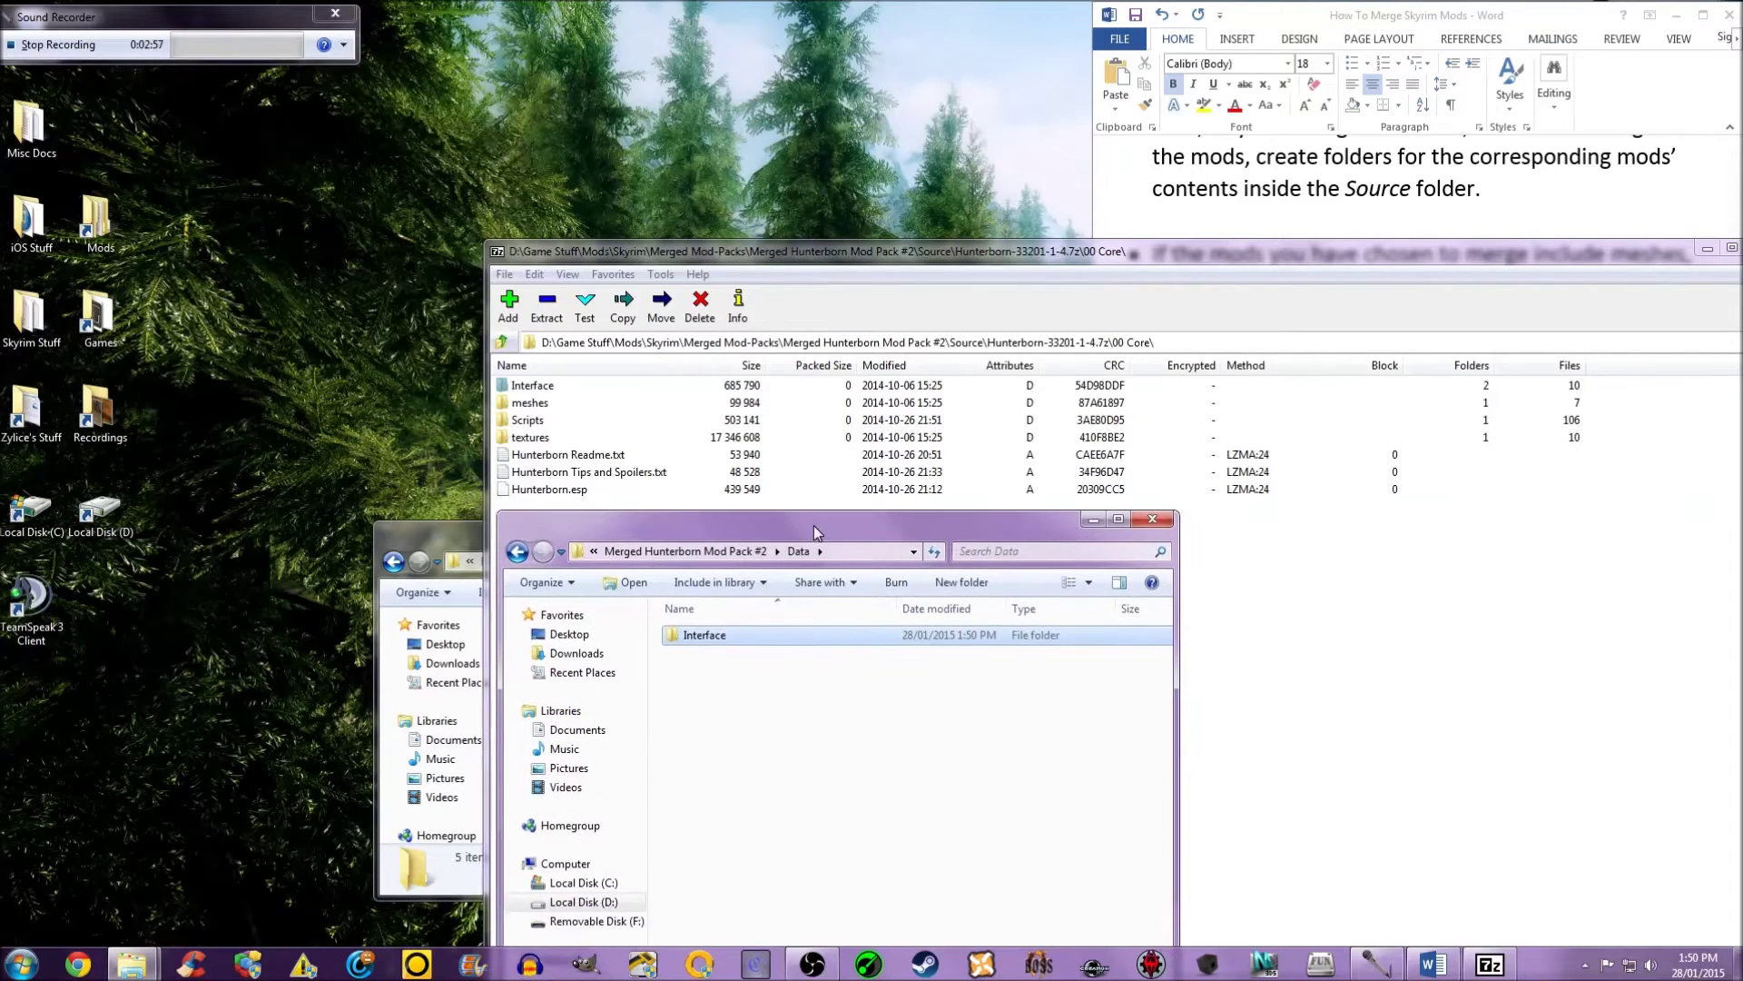
# Step: Add meshes, Scripts and textures folders inside Data
pyautogui.hotkey('ctrl', 'shift', 'n')
pyautogui.write('meshes')
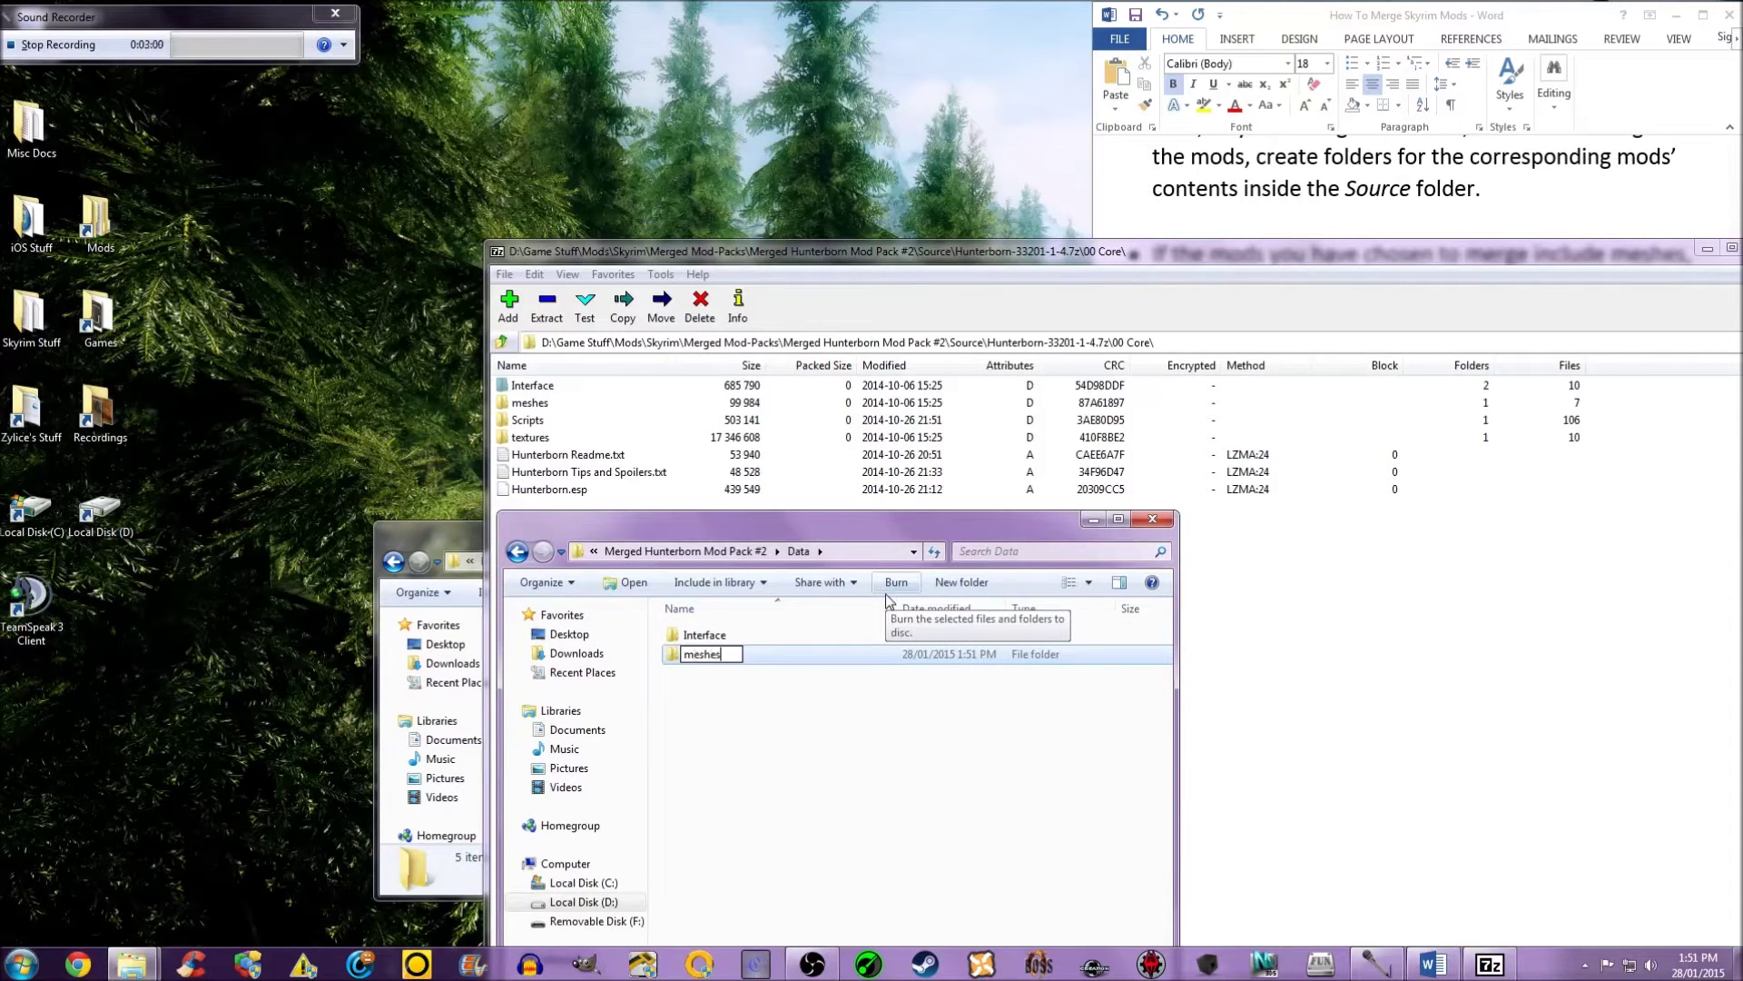
pyautogui.press('Return')
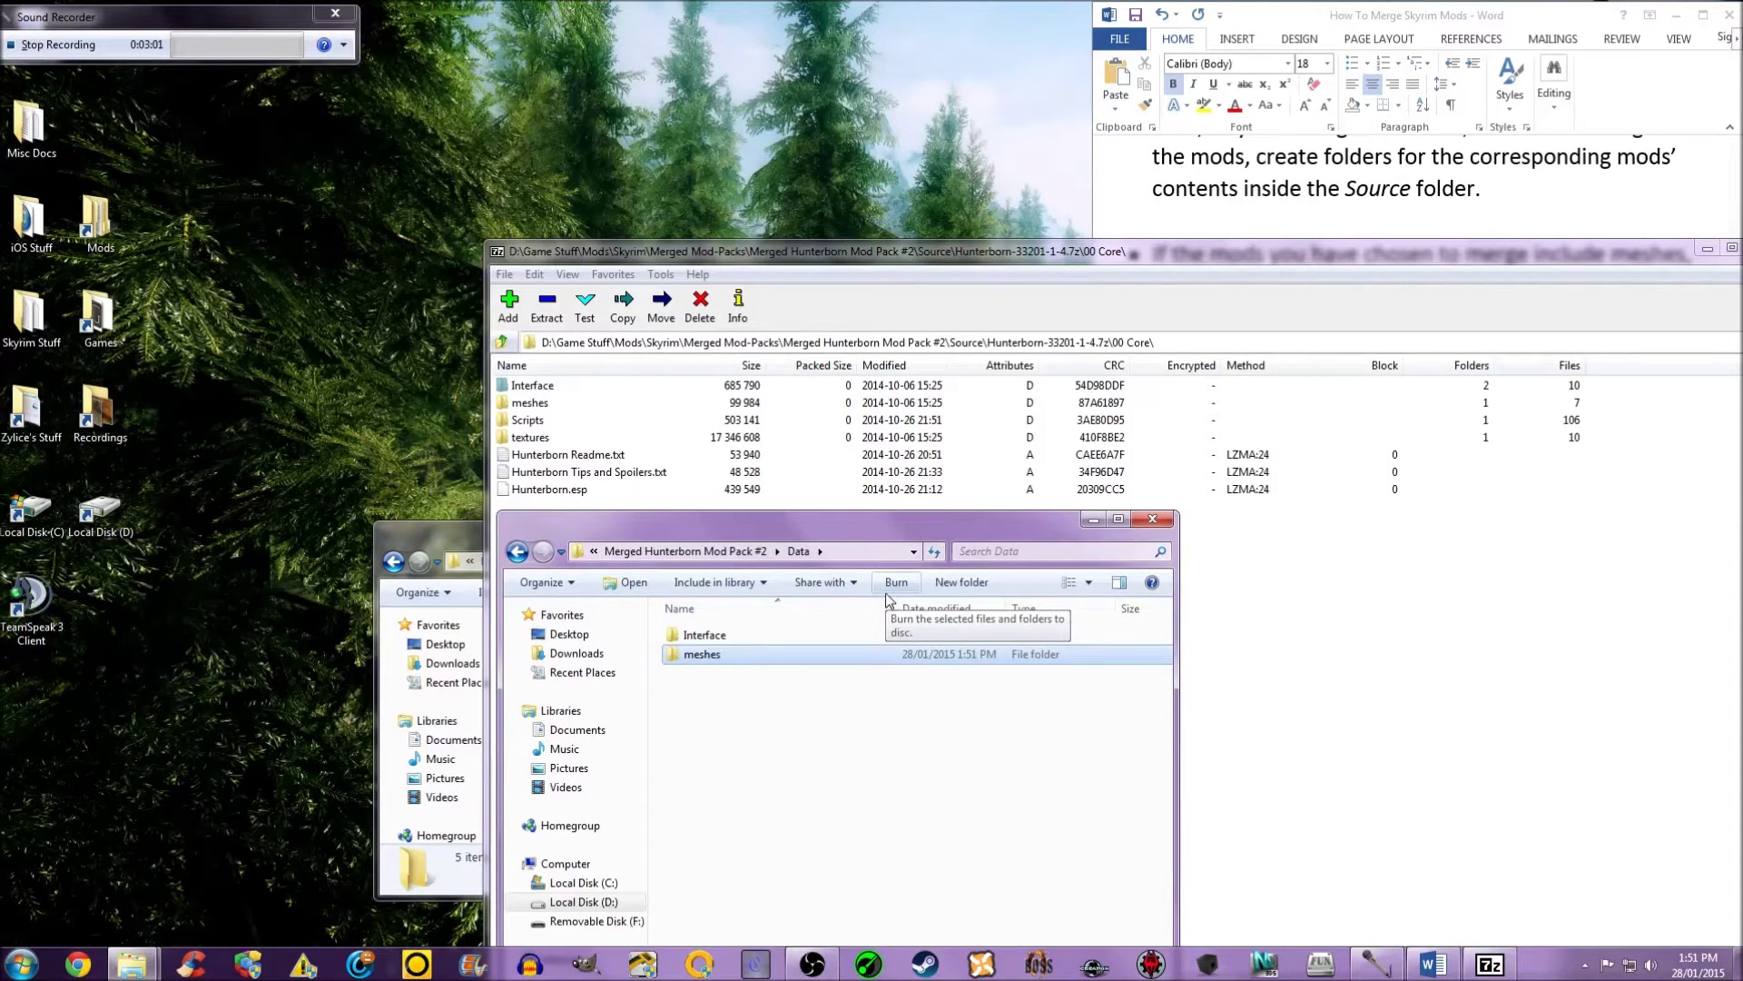
pyautogui.click(961, 582)
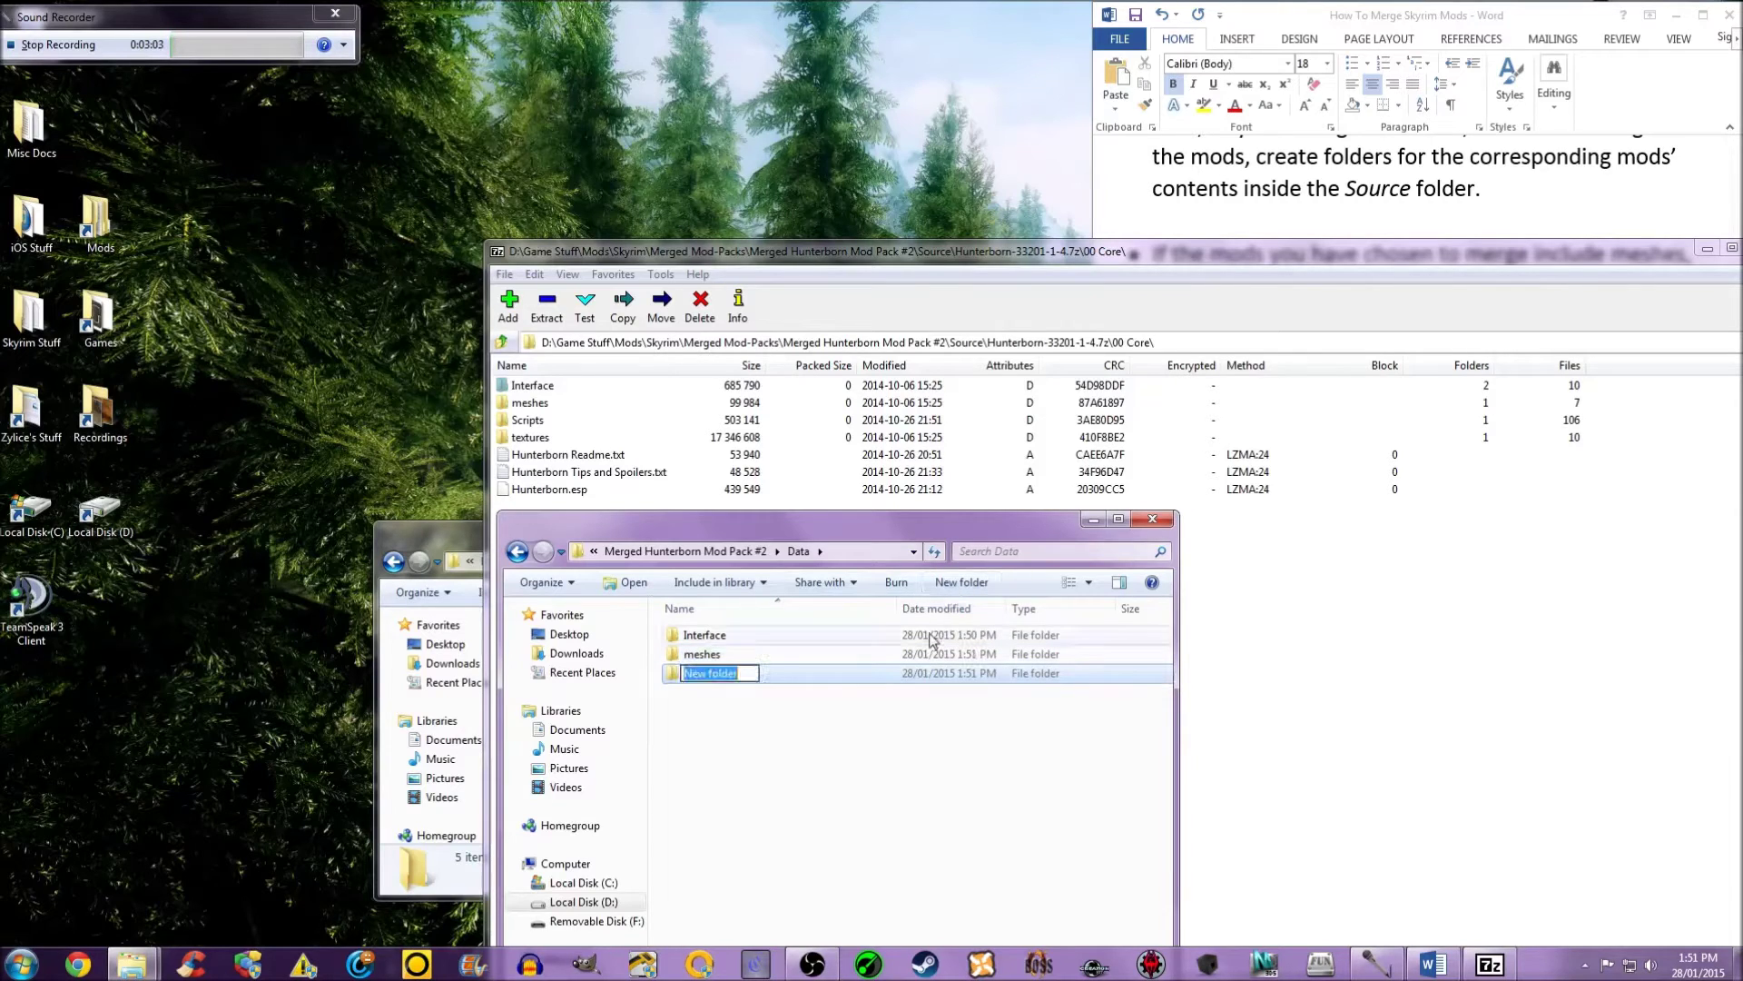
pyautogui.write('Scripts')
pyautogui.press('Return')
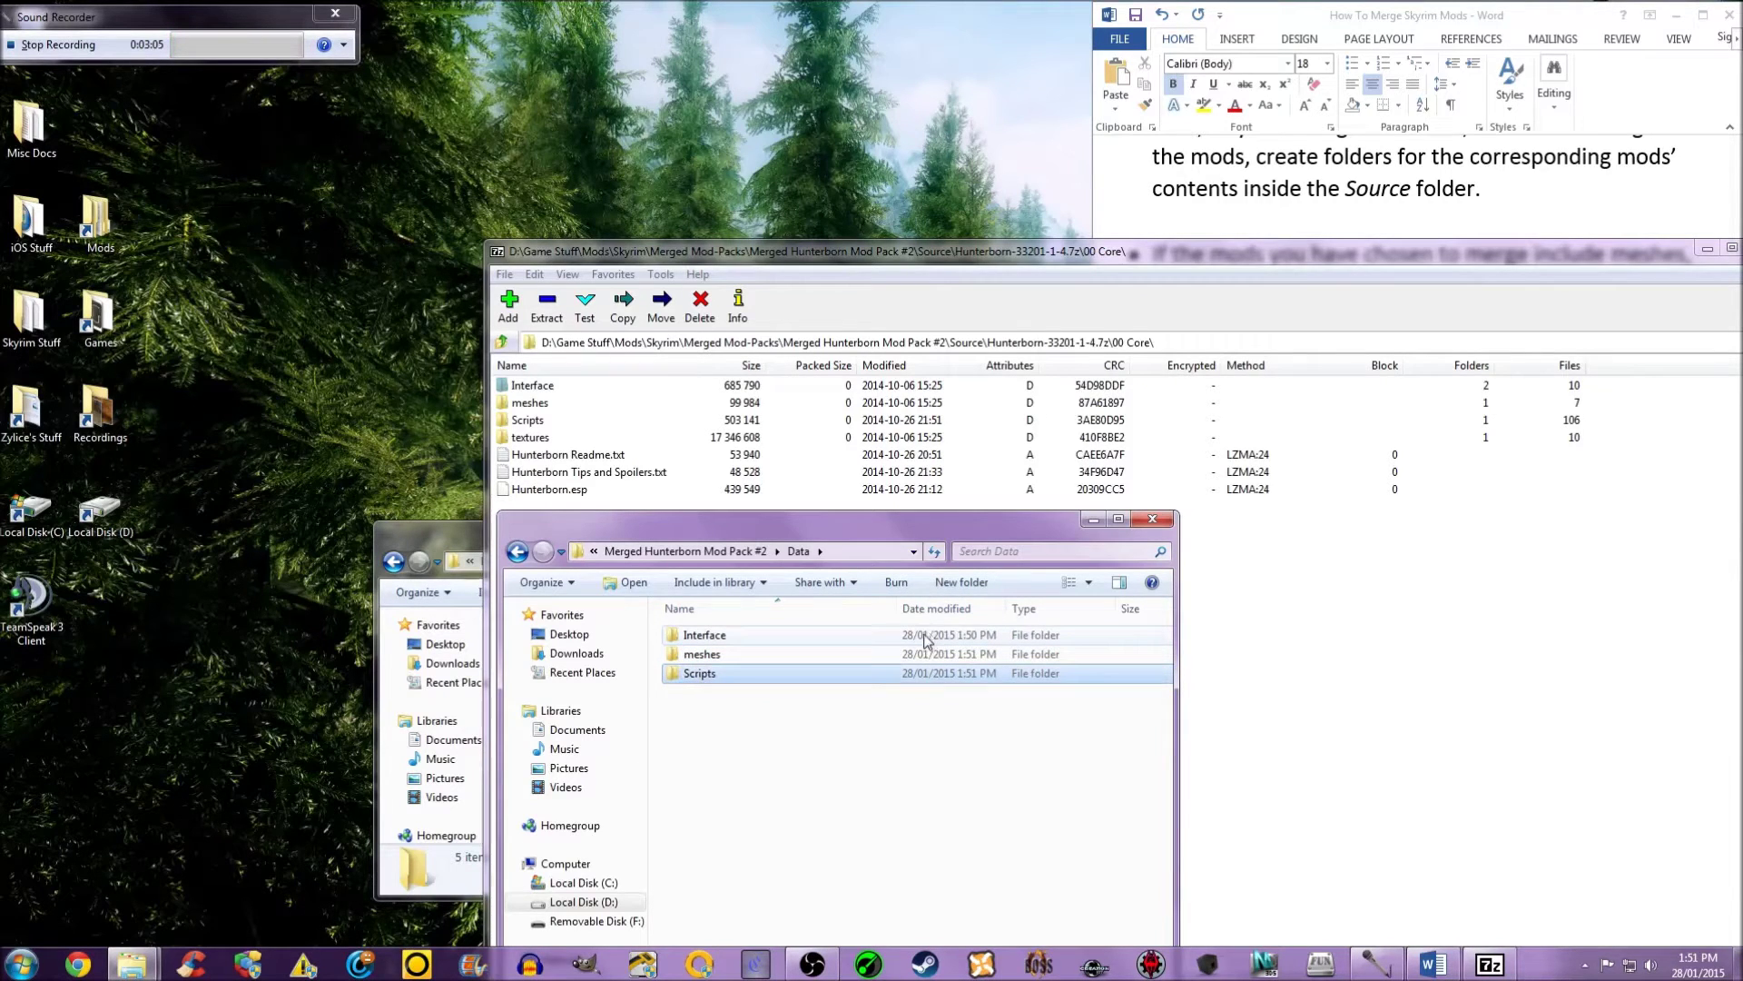
pyautogui.click(959, 584)
pyautogui.write('t')
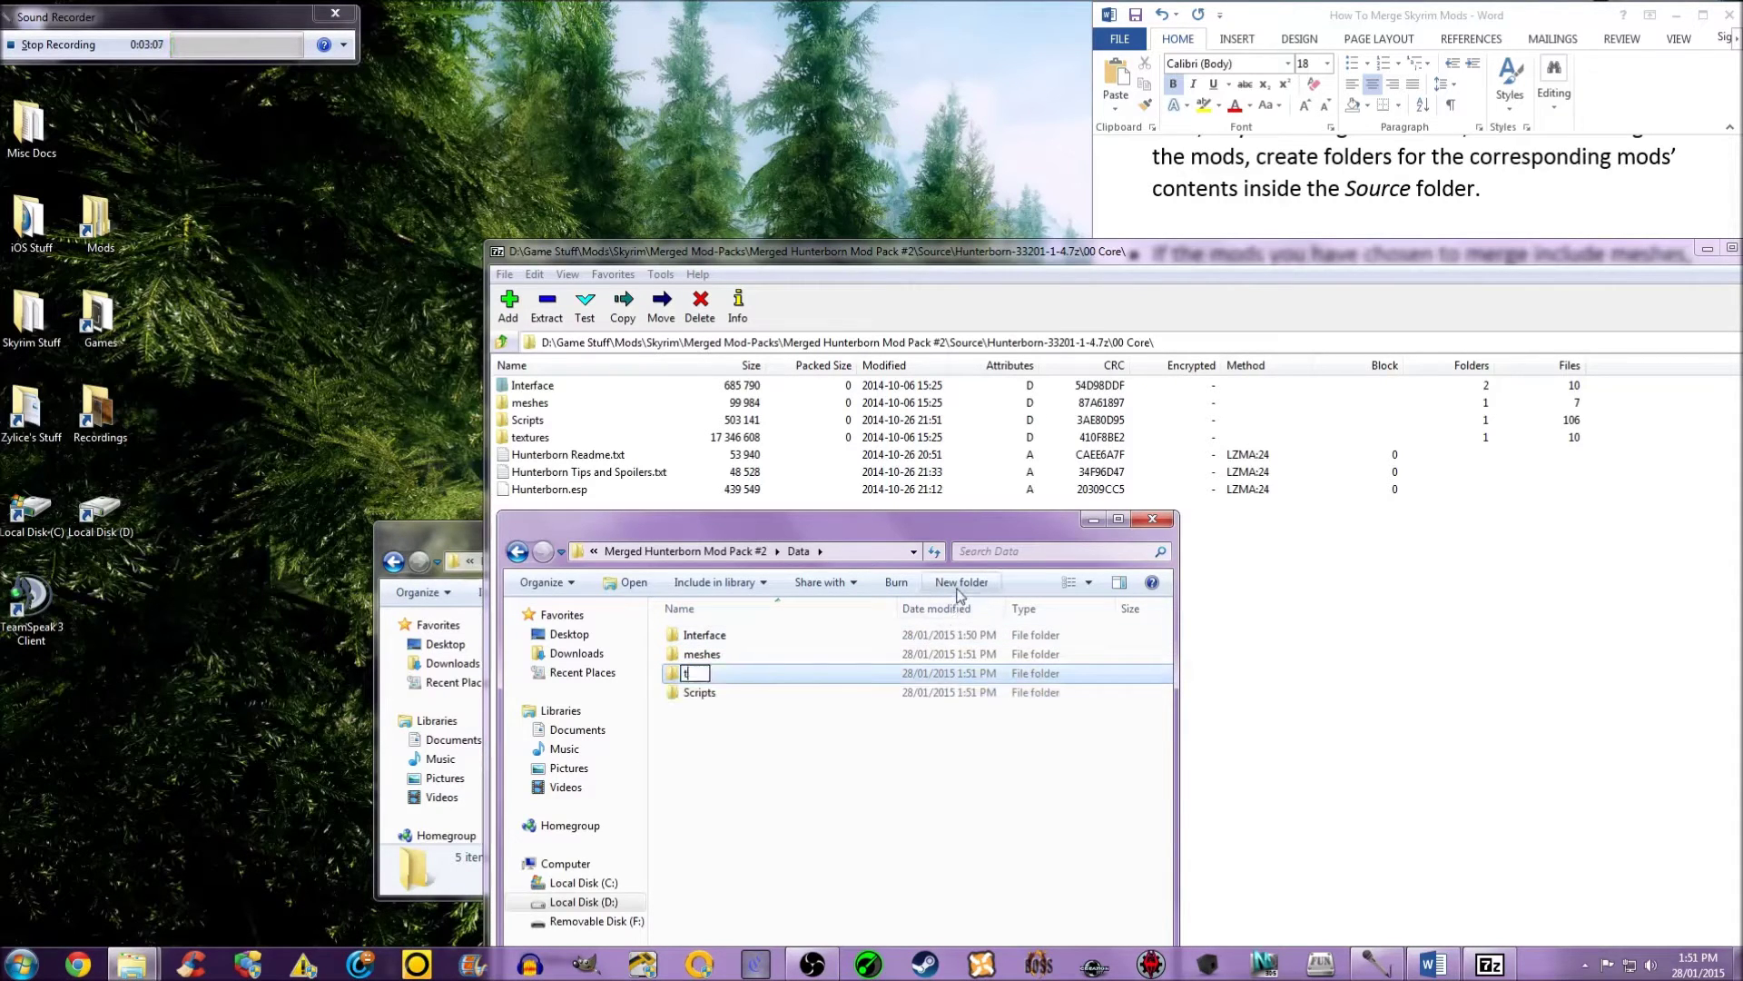
pyautogui.write('extures')
pyautogui.press('Return')
# Step: Rearrange the folder windows and close the 7-Zip archive window
pyautogui.click(720, 738)
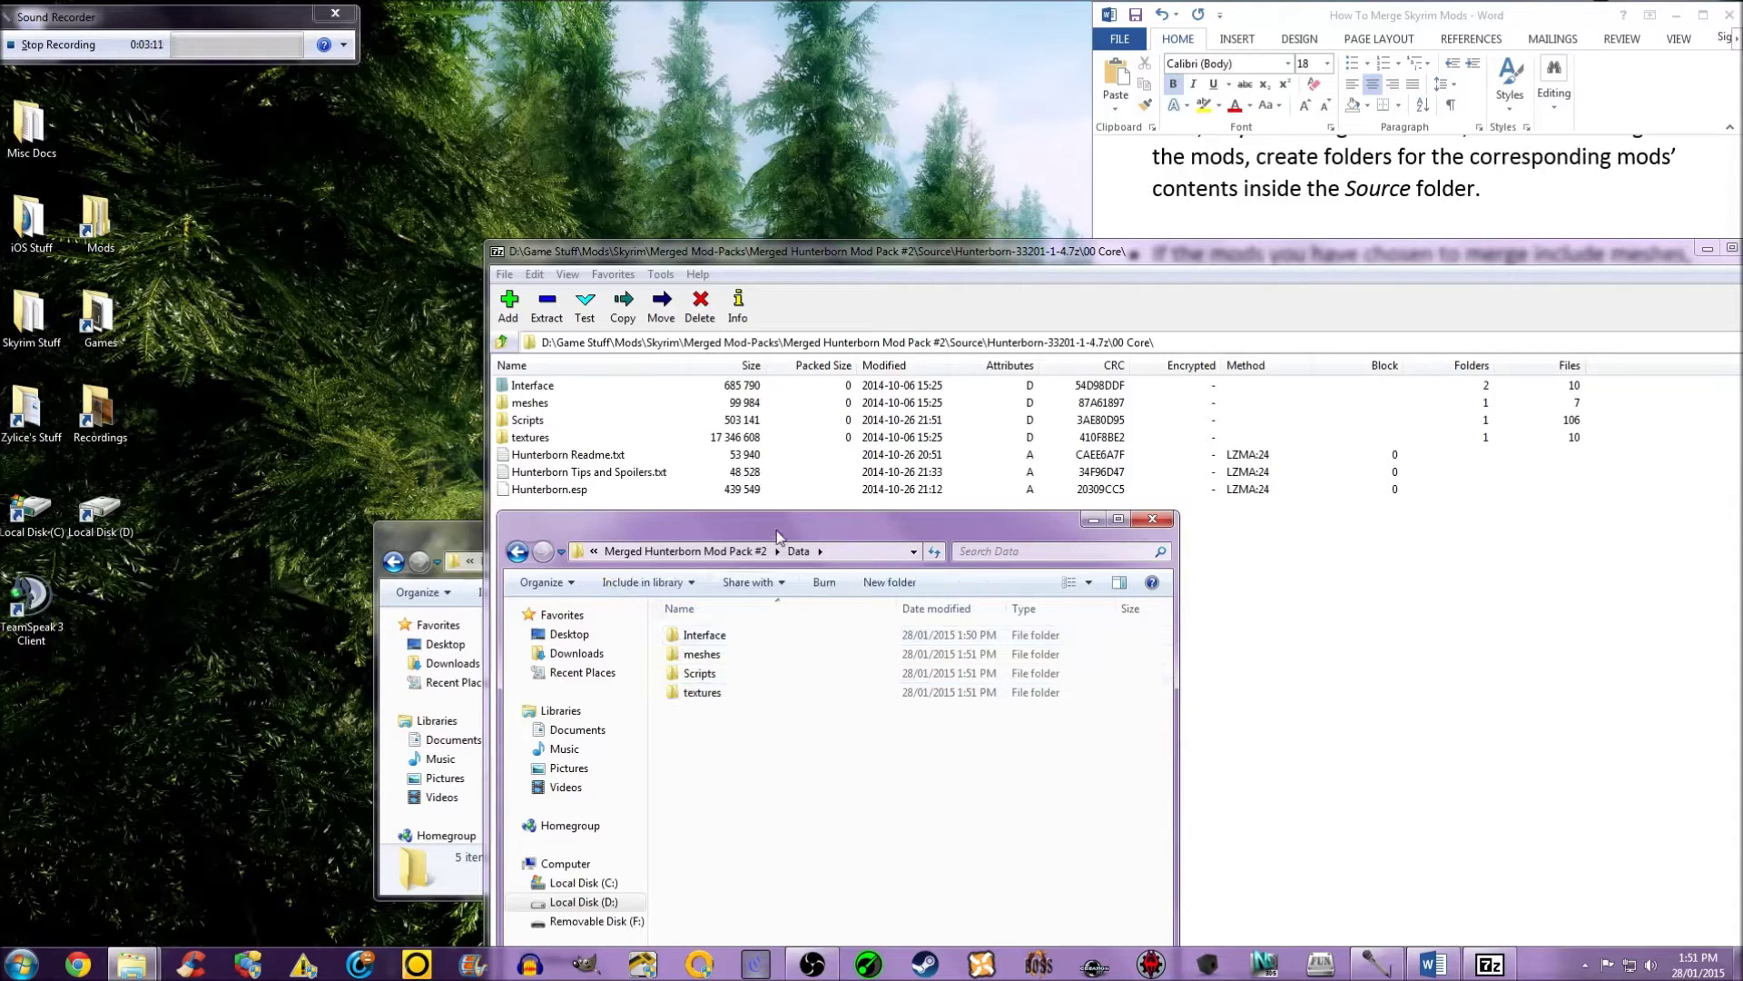
pyautogui.moveTo(777, 536); pyautogui.dragTo(393, 384)
pyautogui.moveTo(1382, 251); pyautogui.dragTo(1177, 185)
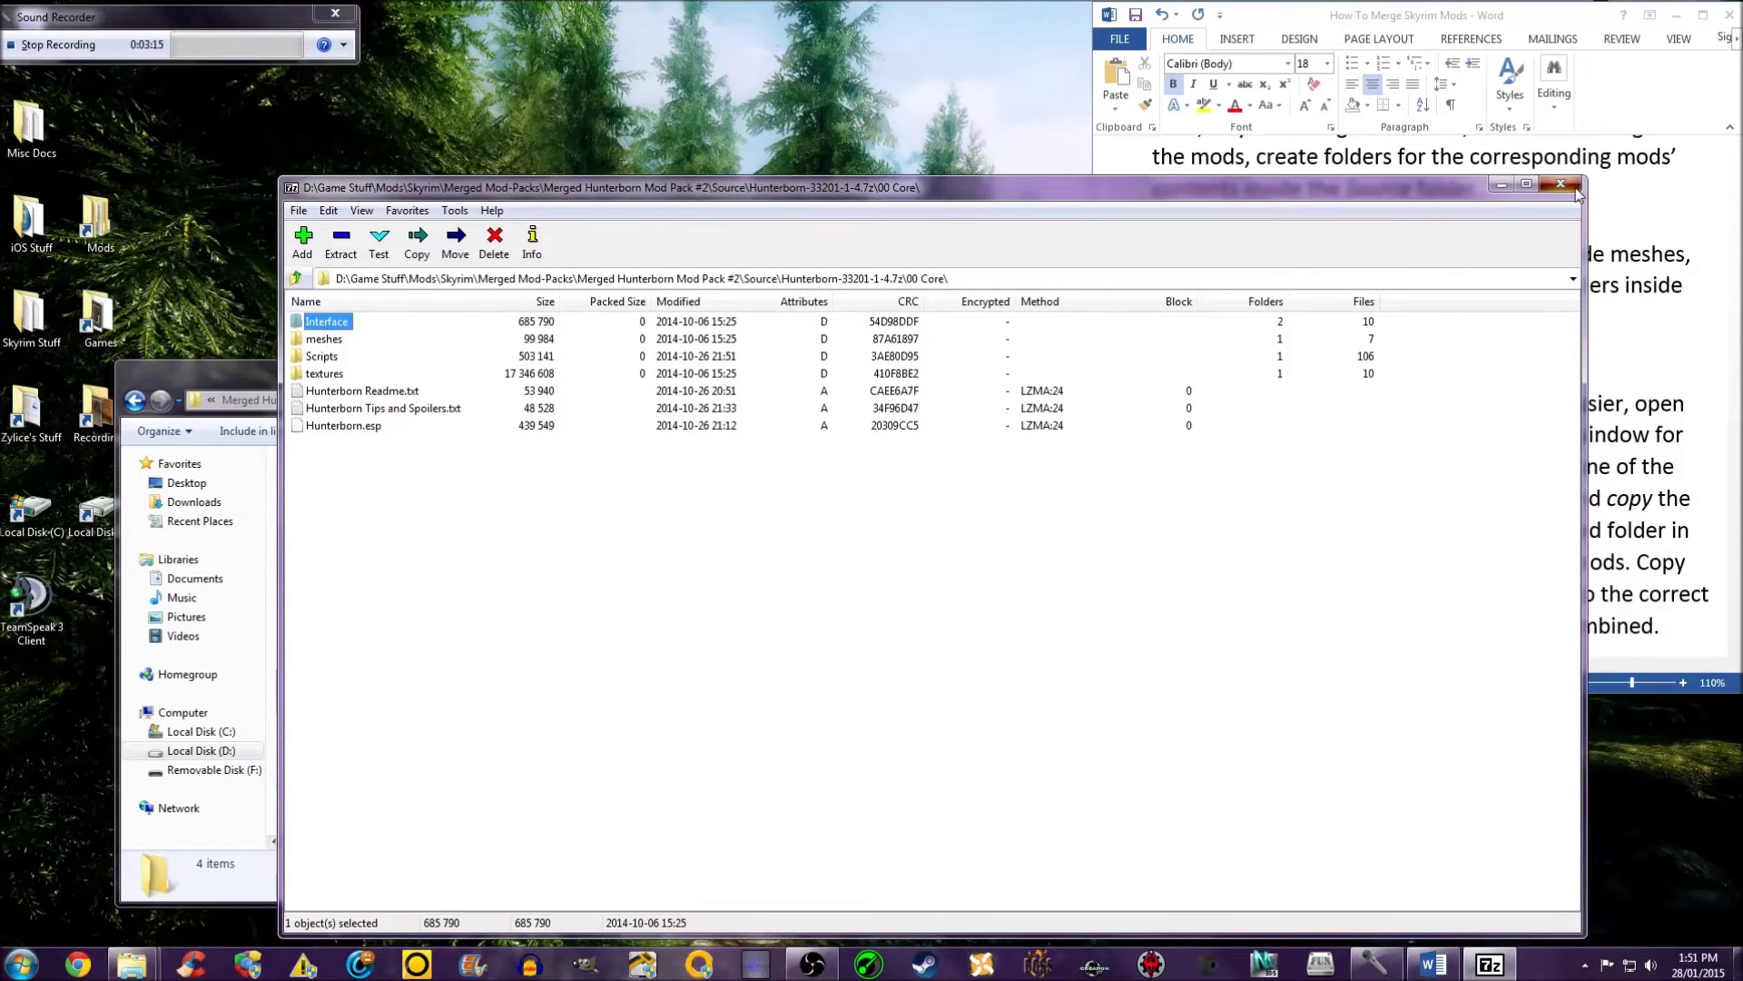
pyautogui.click(1575, 186)
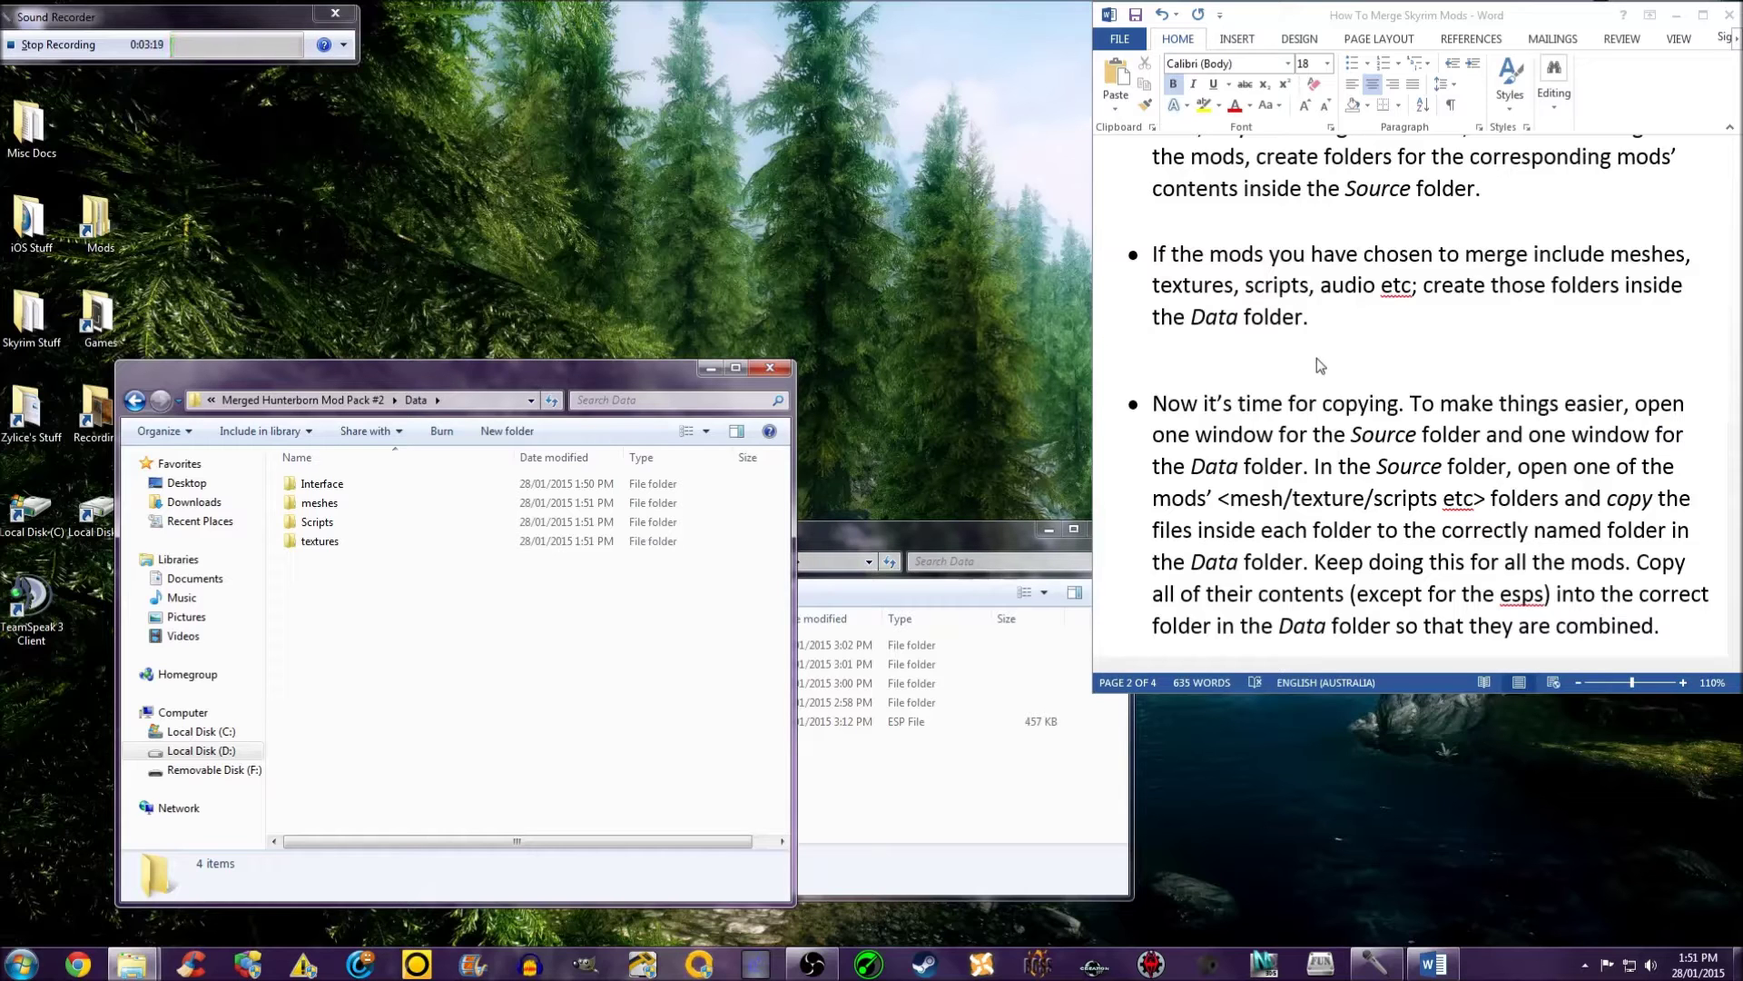
# Step: Open Source\textures\Hunterborn and the empty Data\textures\Hunterborn folder side by side
pyautogui.moveTo(443, 378); pyautogui.dragTo(267, 310)
pyautogui.click(665, 526)
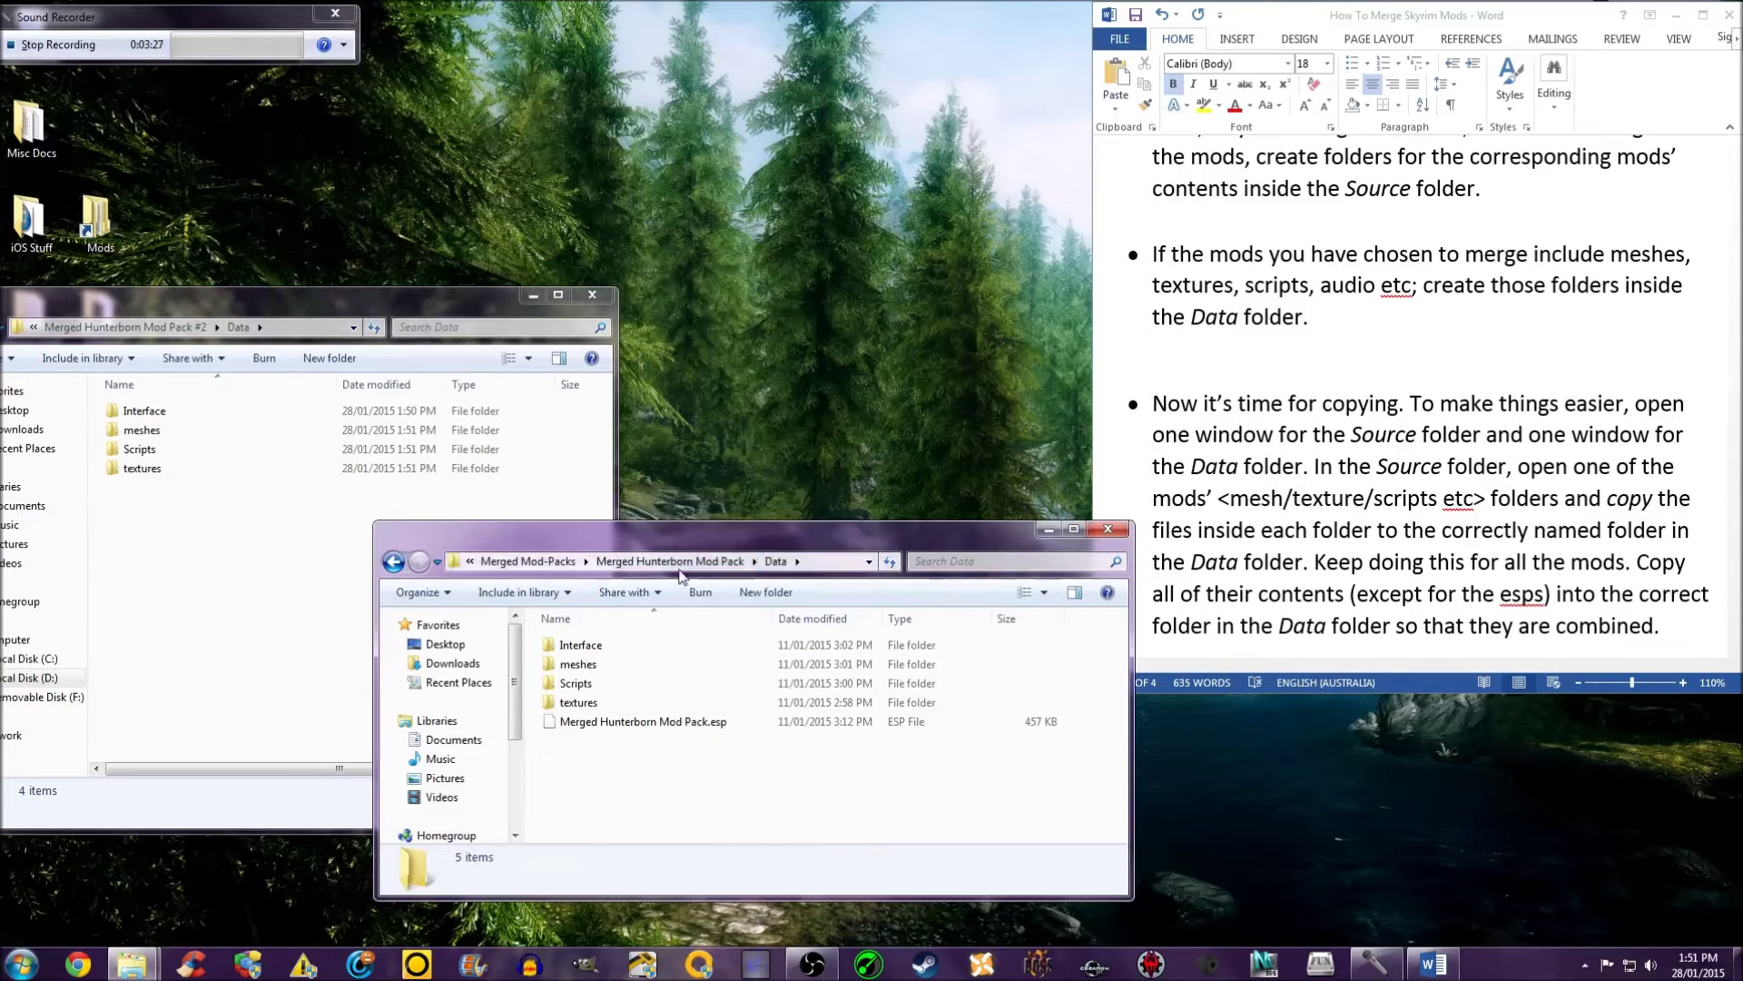
pyautogui.click(690, 561)
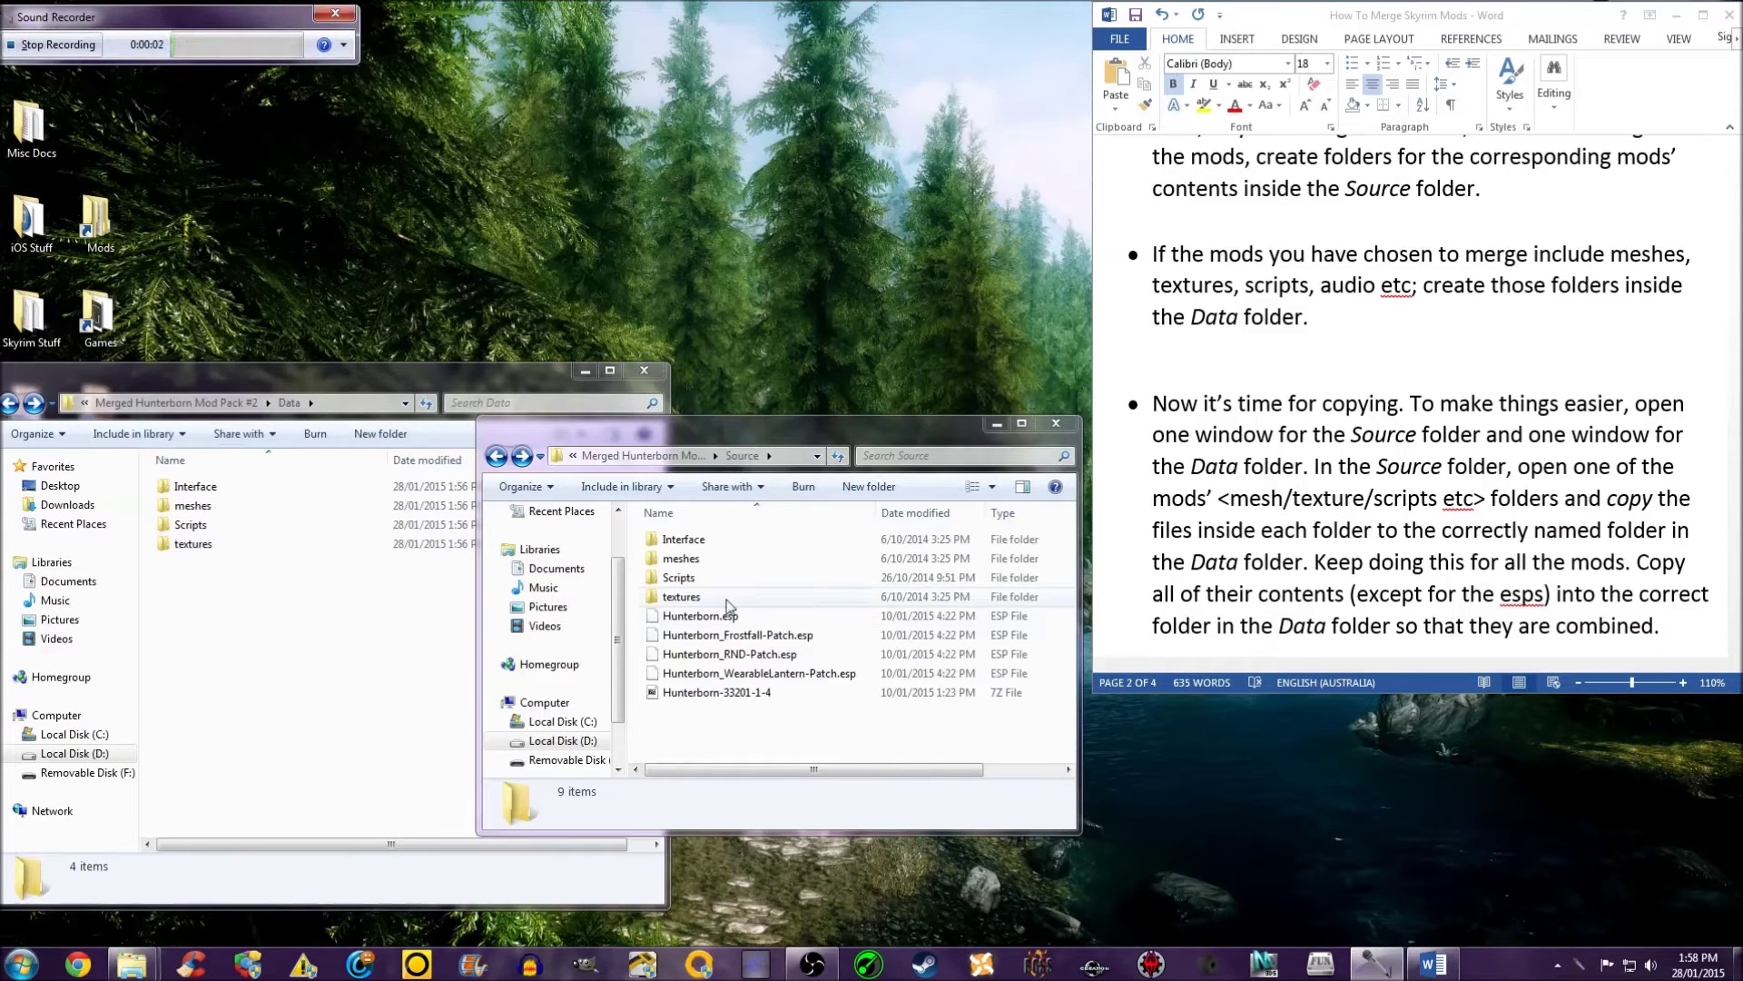
pyautogui.doubleClick(727, 600)
pyautogui.doubleClick(687, 540)
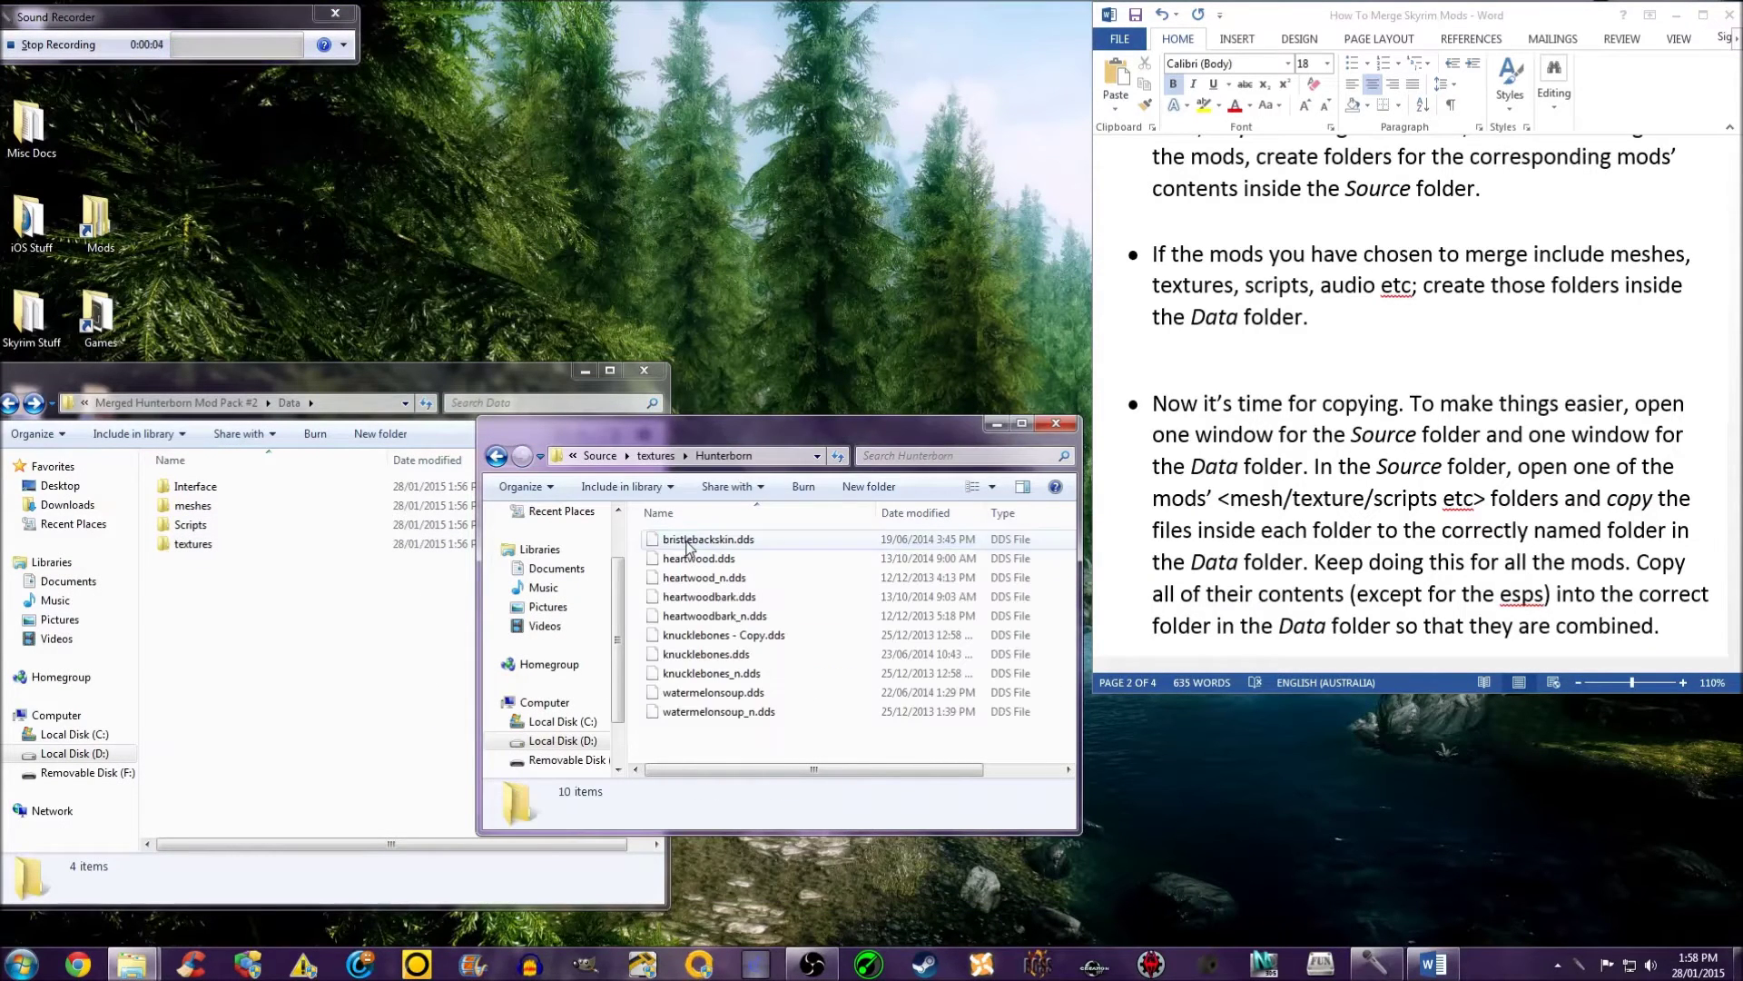
pyautogui.doubleClick(192, 543)
pyautogui.doubleClick(192, 487)
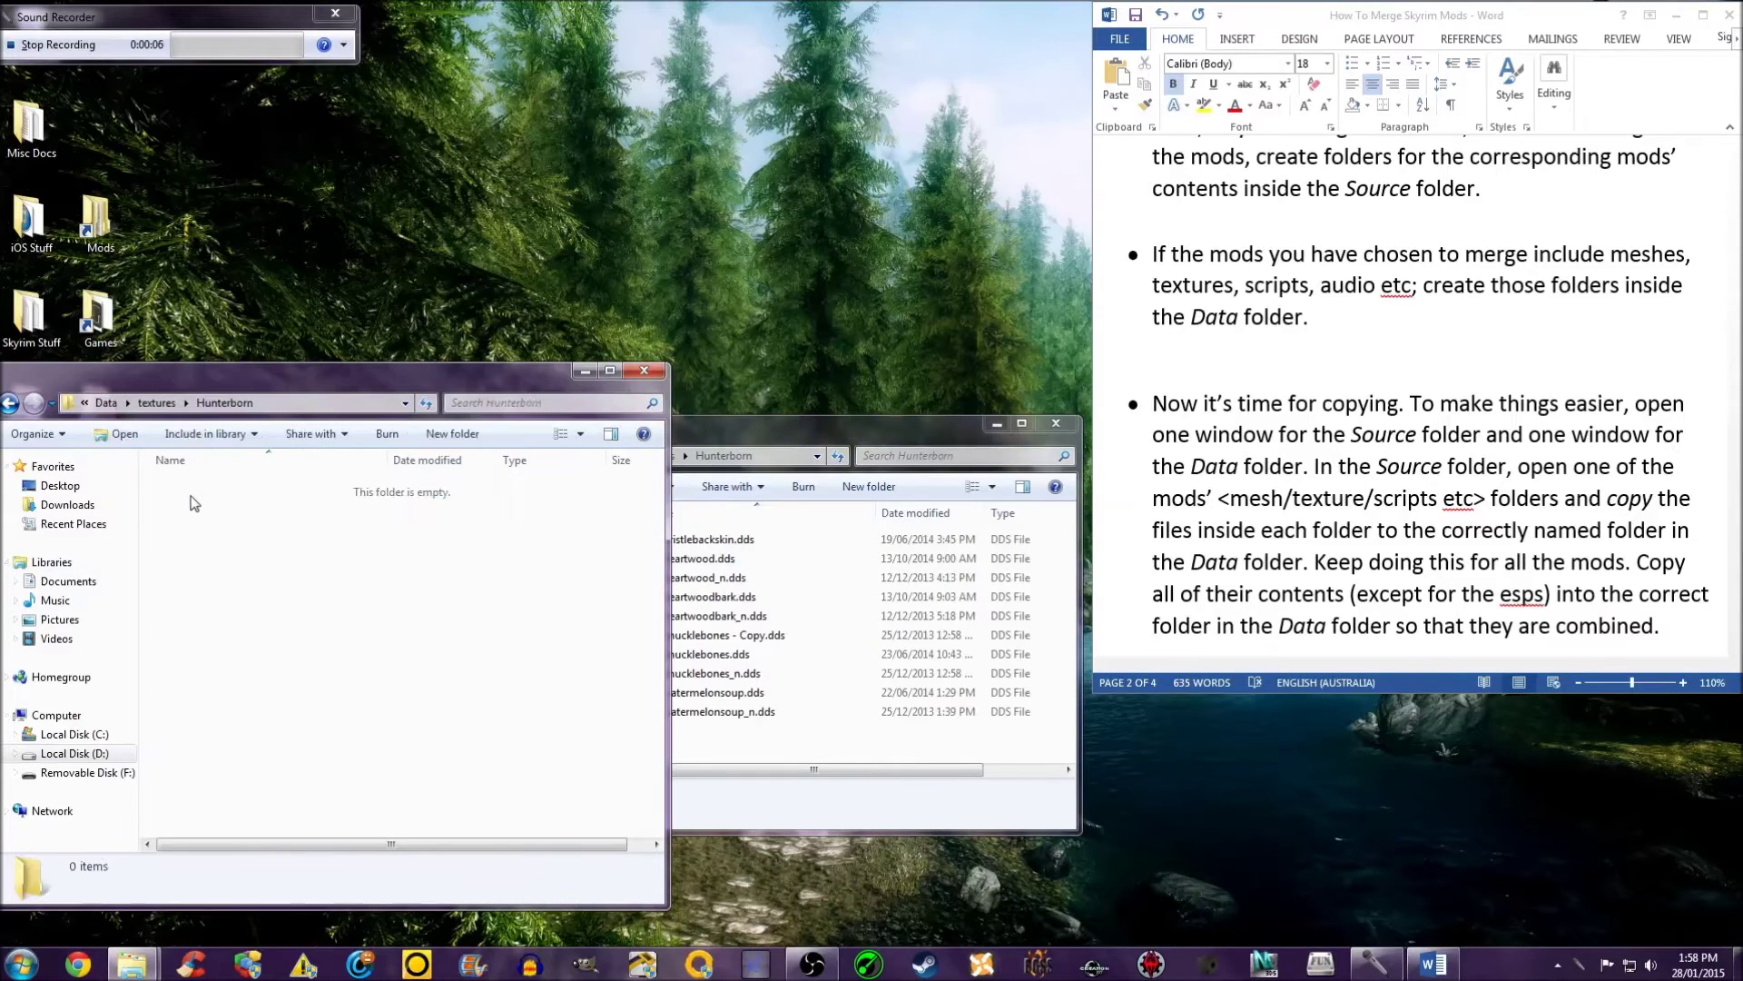
# Step: Copy all 10 Hunterborn DDS textures into Data\textures\Hunterborn
pyautogui.moveTo(780, 761); pyautogui.dragTo(783, 539)
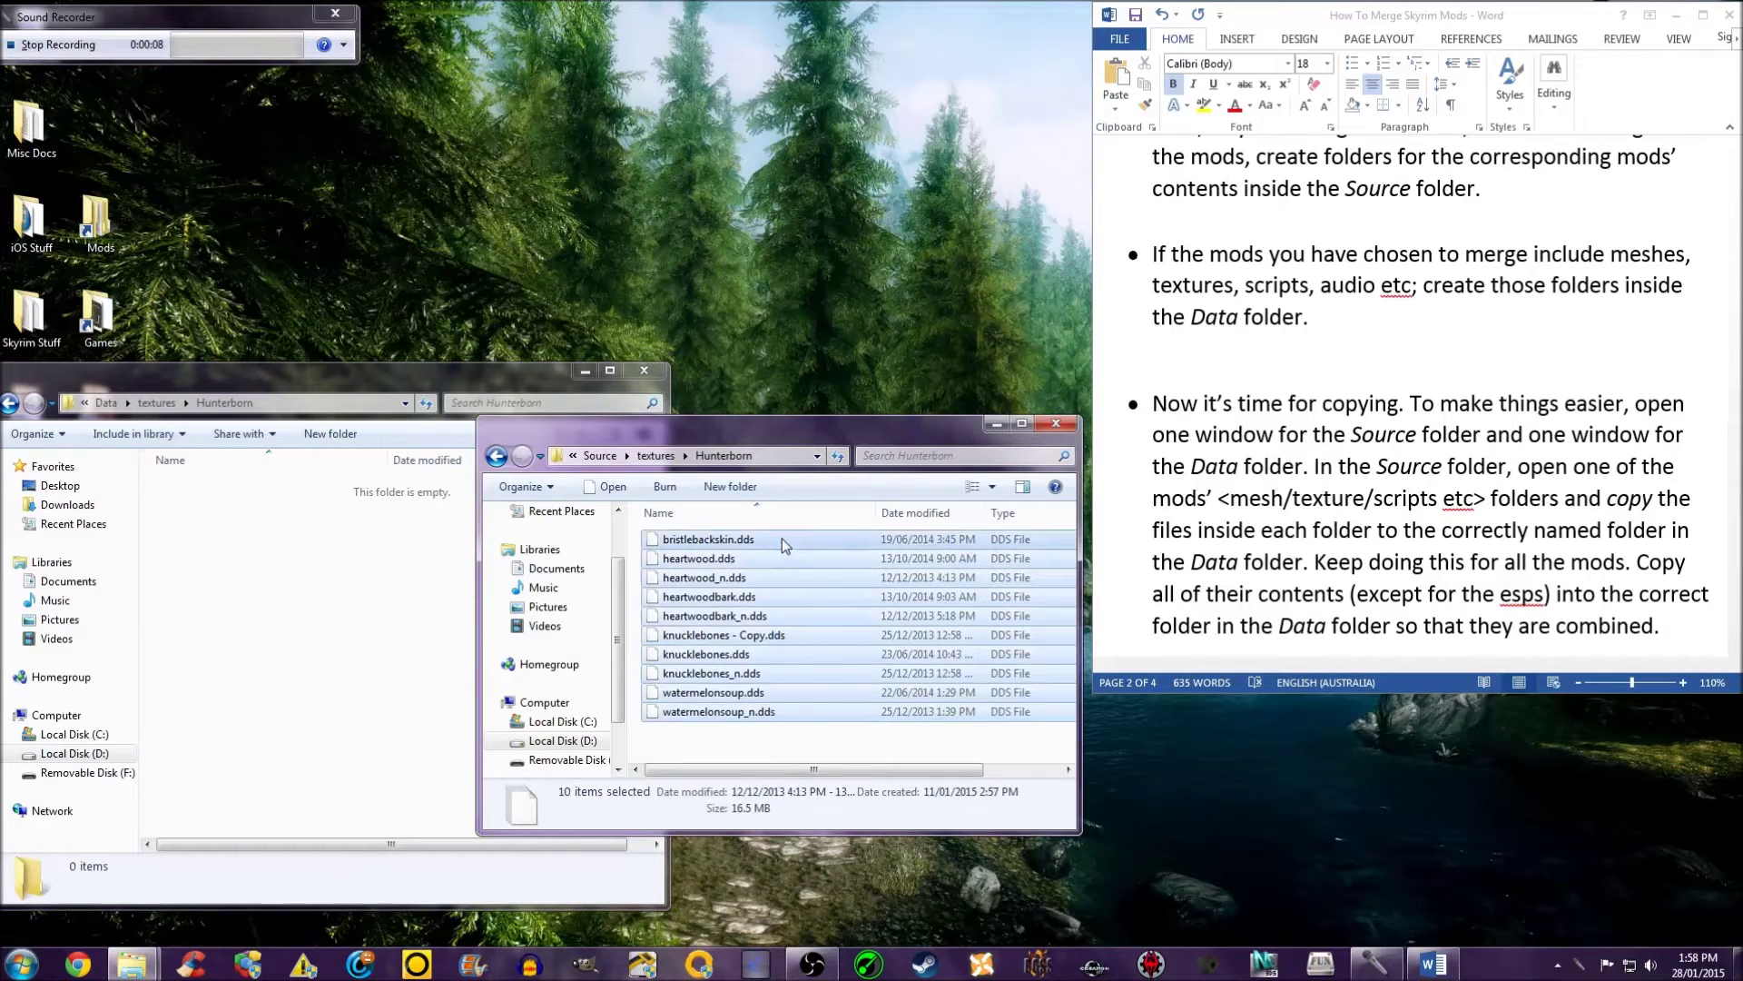
pyautogui.rightClick(781, 538)
pyautogui.click(792, 654)
pyautogui.rightClick(334, 647)
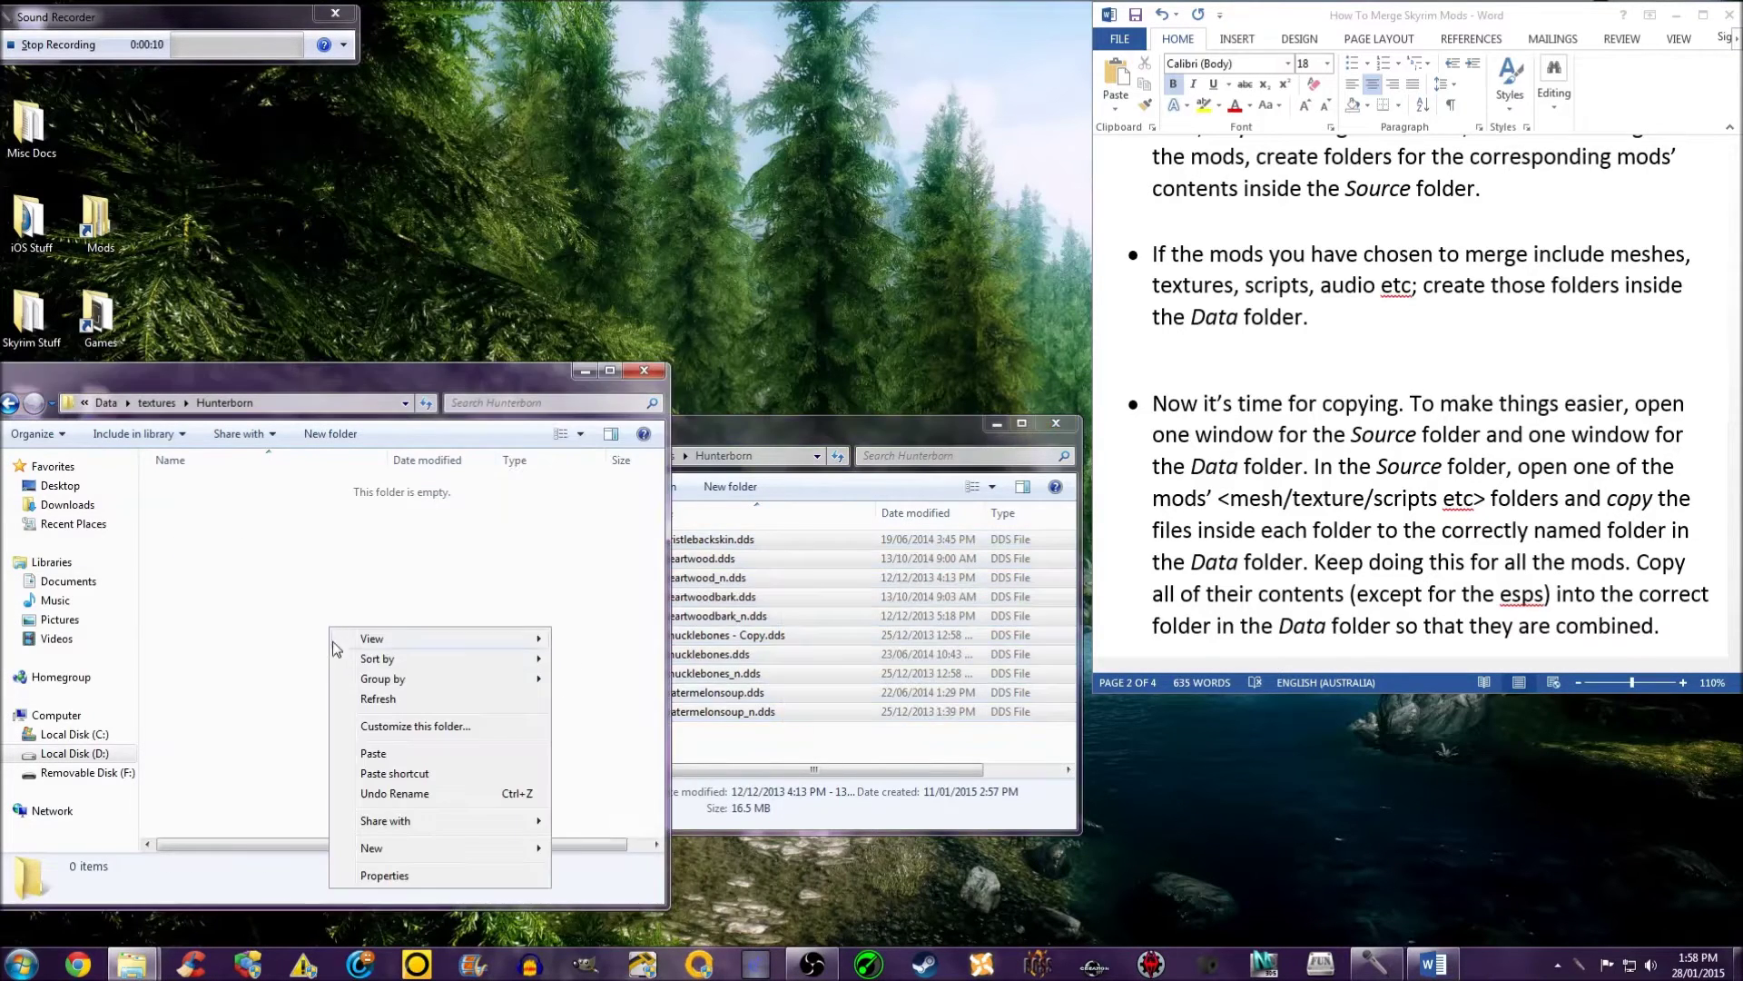
pyautogui.click(347, 754)
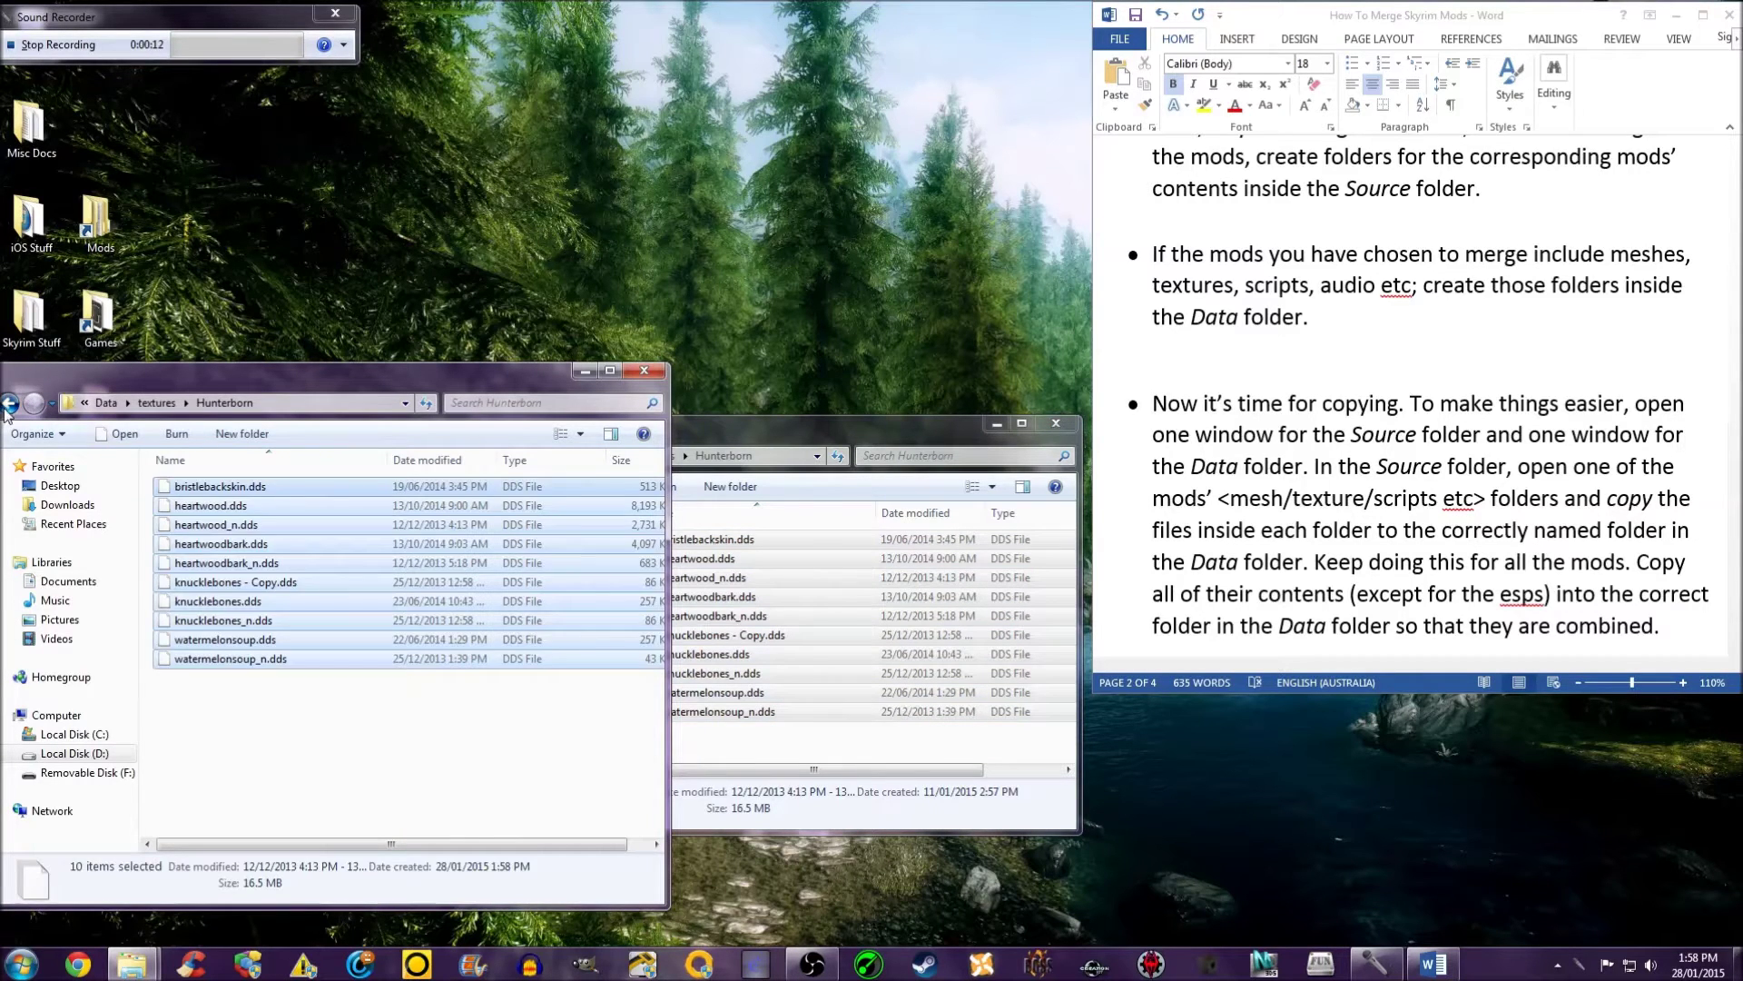
# Step: Open the Data\Scripts folder and step back up in the Source window
pyautogui.click(9, 403)
pyautogui.click(9, 403)
pyautogui.doubleClick(186, 524)
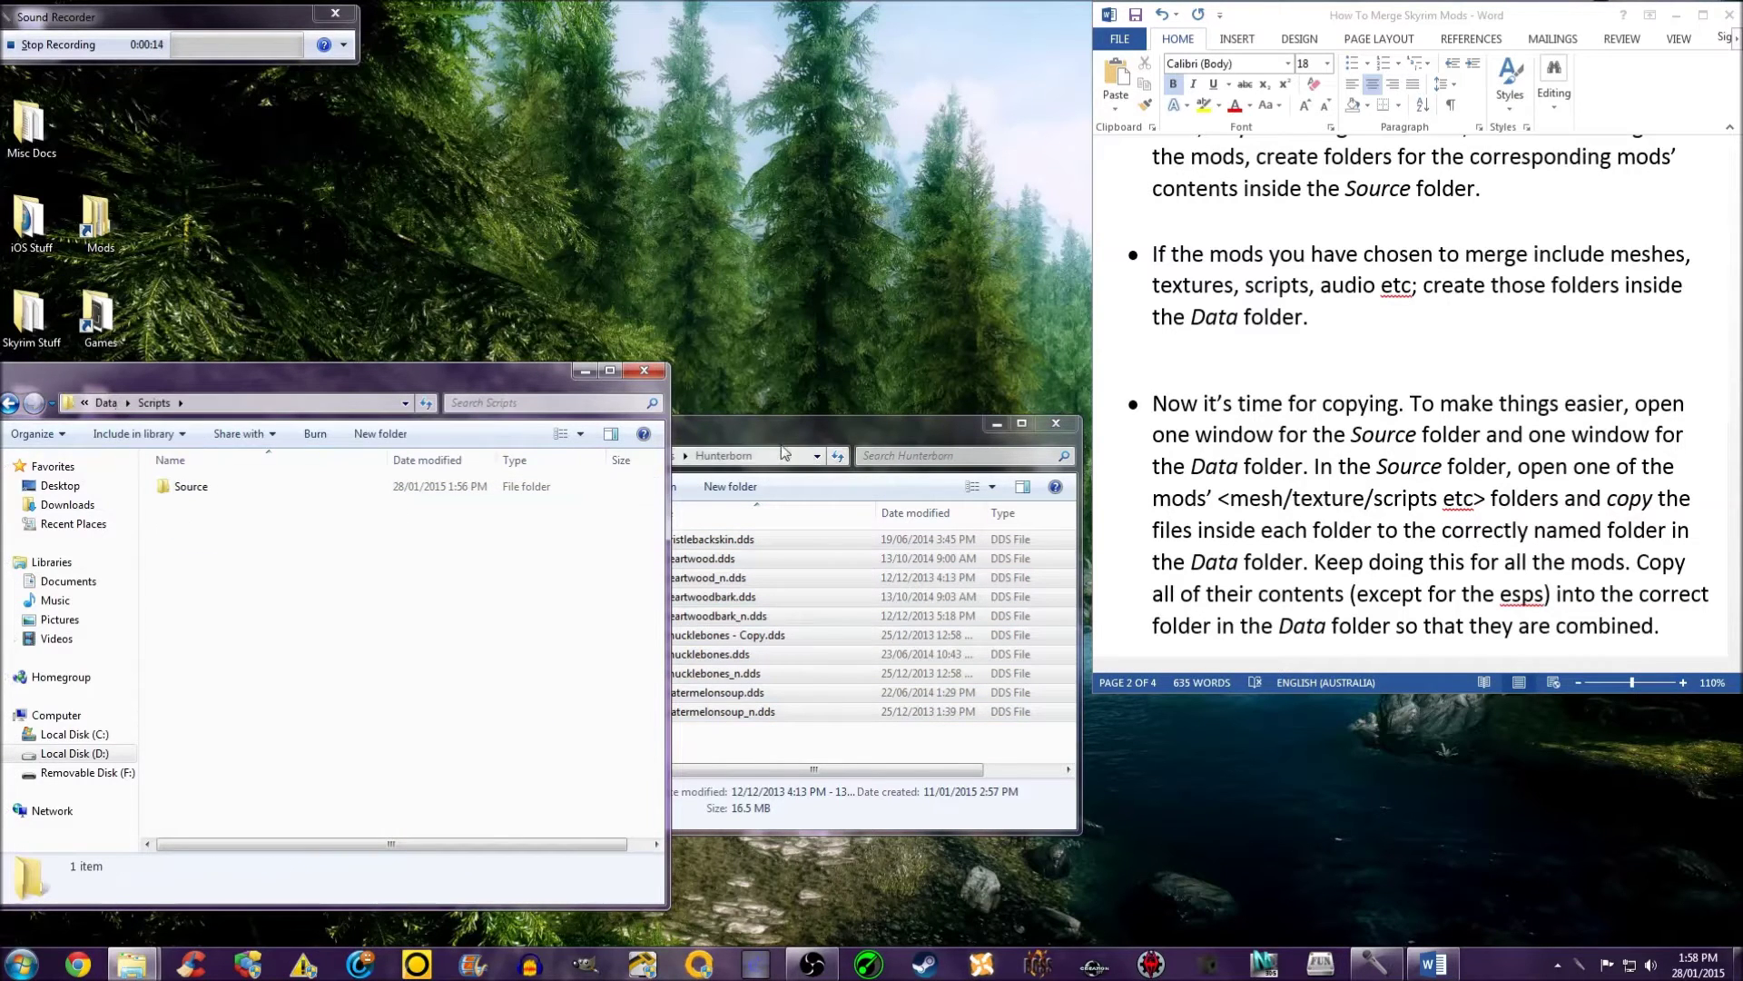
pyautogui.moveTo(786, 440); pyautogui.dragTo(808, 441)
pyautogui.click(517, 456)
# Step: Copy the 53 PEX scripts from Source\Scripts into Data\Scripts
pyautogui.click(518, 456)
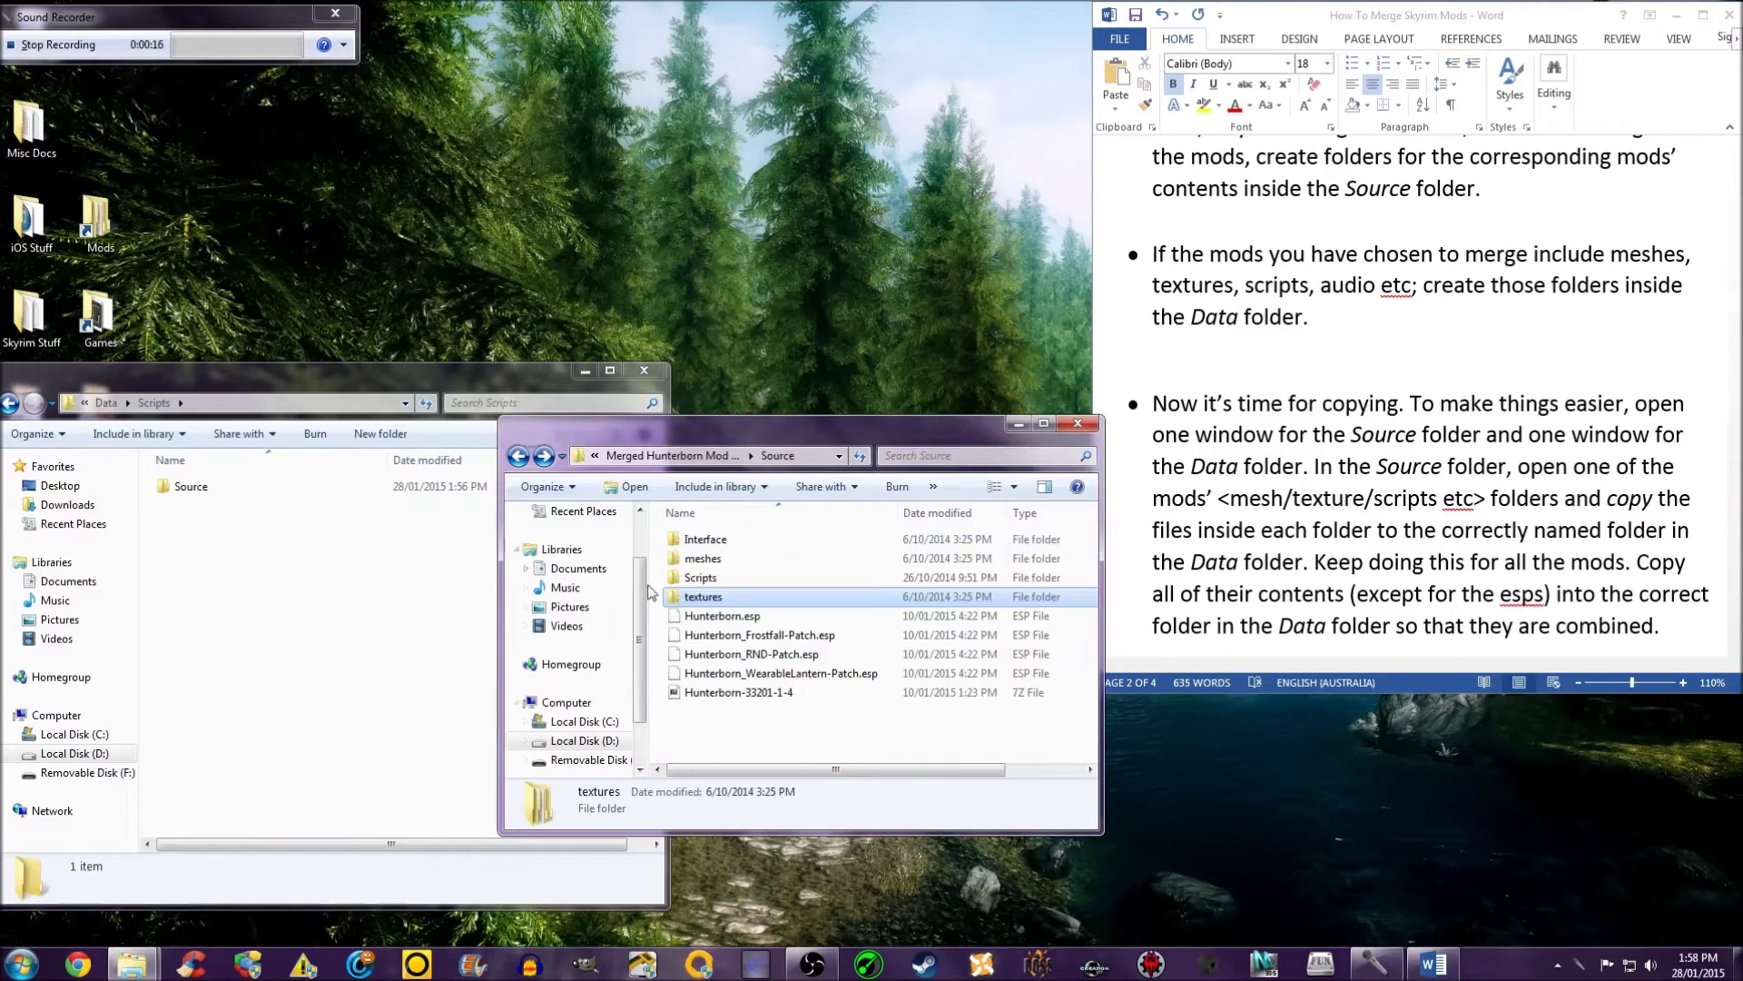
pyautogui.doubleClick(700, 578)
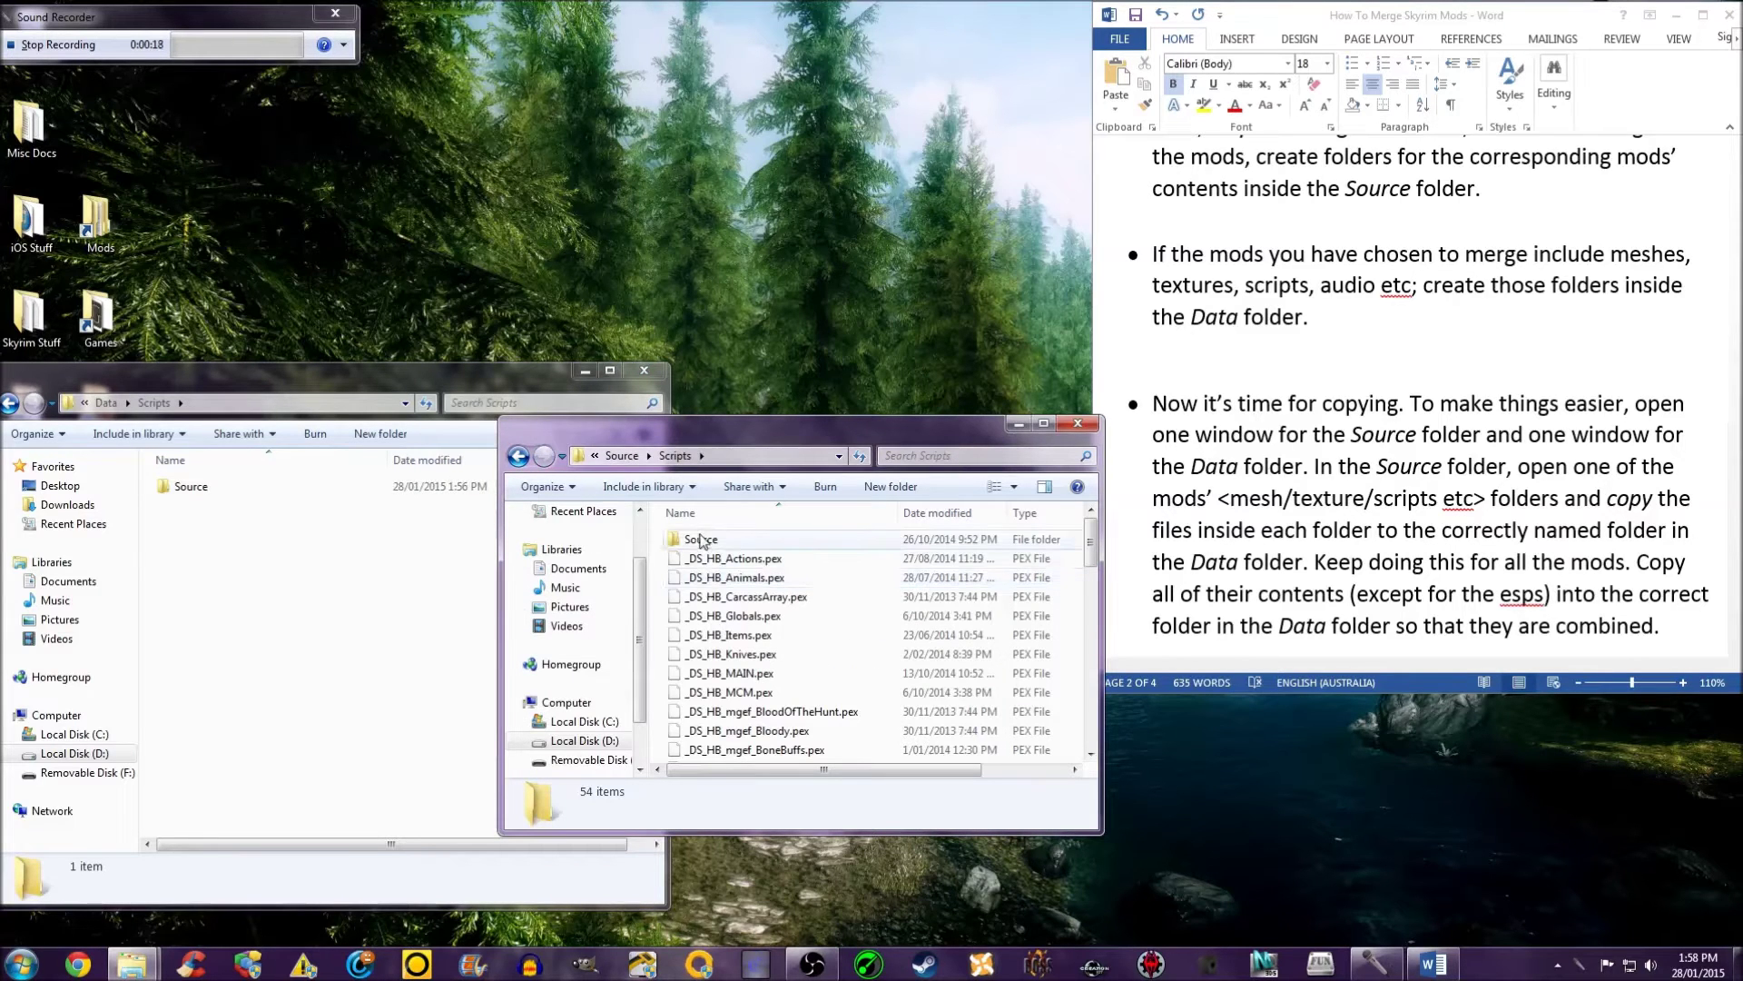
pyautogui.moveTo(1089, 545); pyautogui.dragTo(877, 563)
pyautogui.rightClick(877, 565)
pyautogui.click(890, 674)
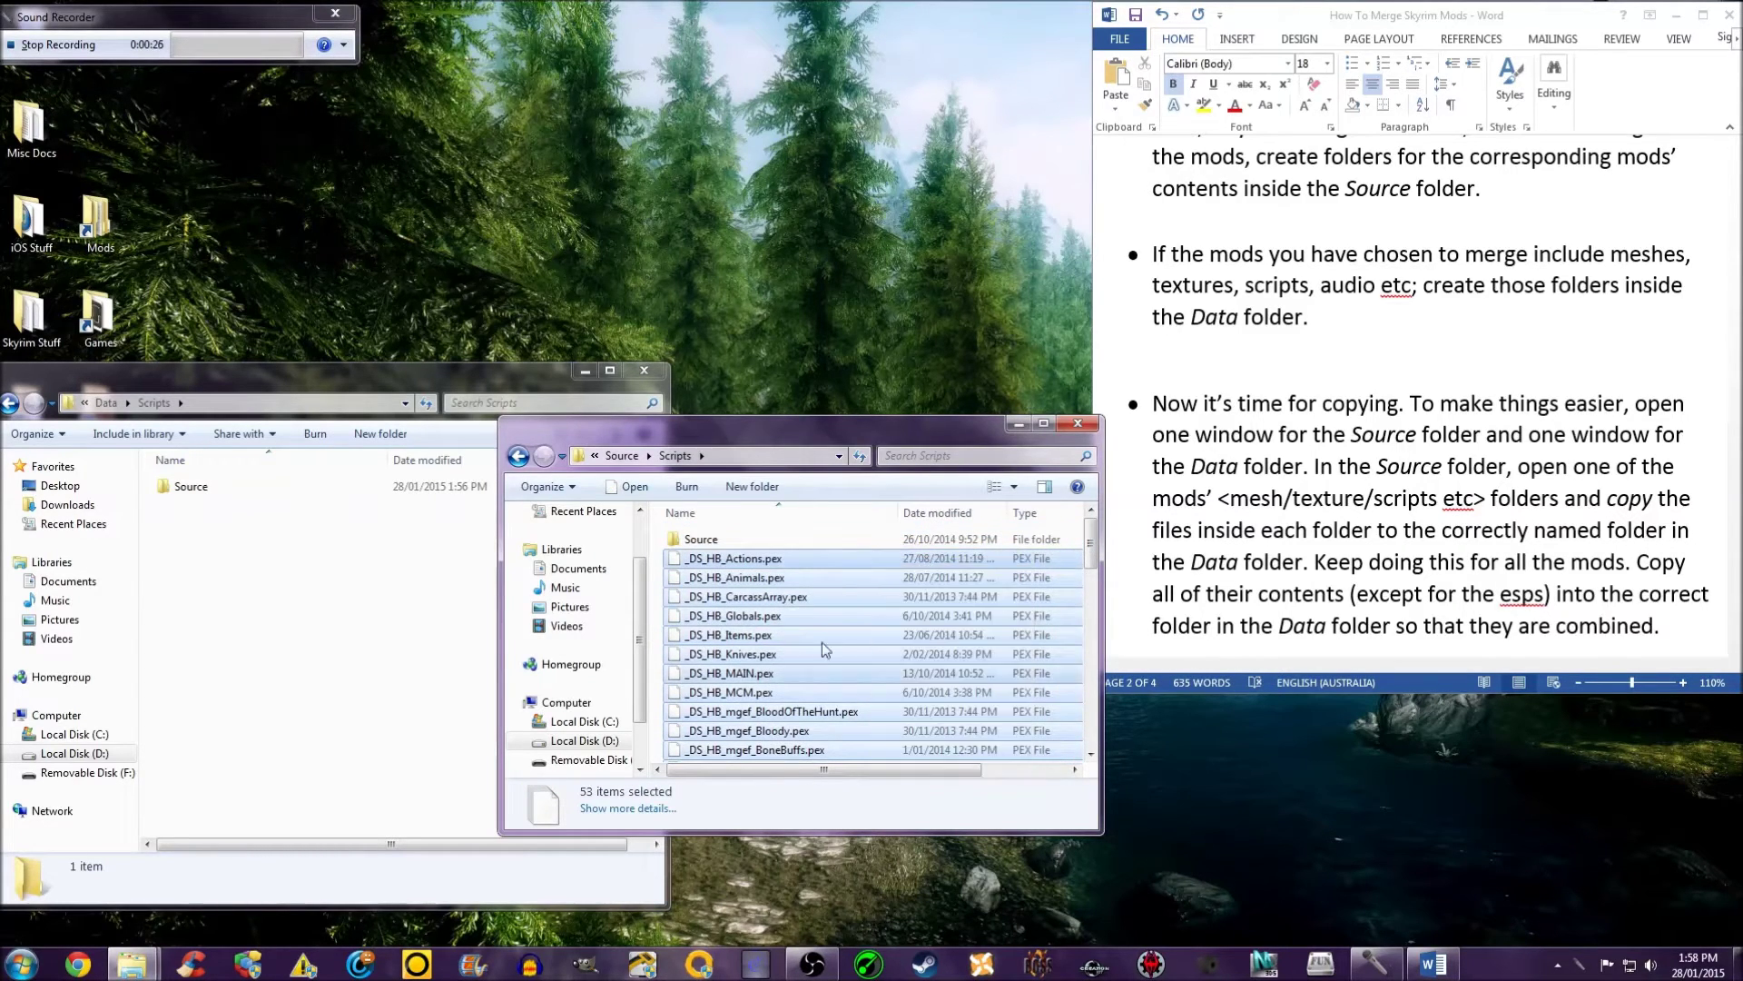
pyautogui.rightClick(218, 545)
pyautogui.click(262, 672)
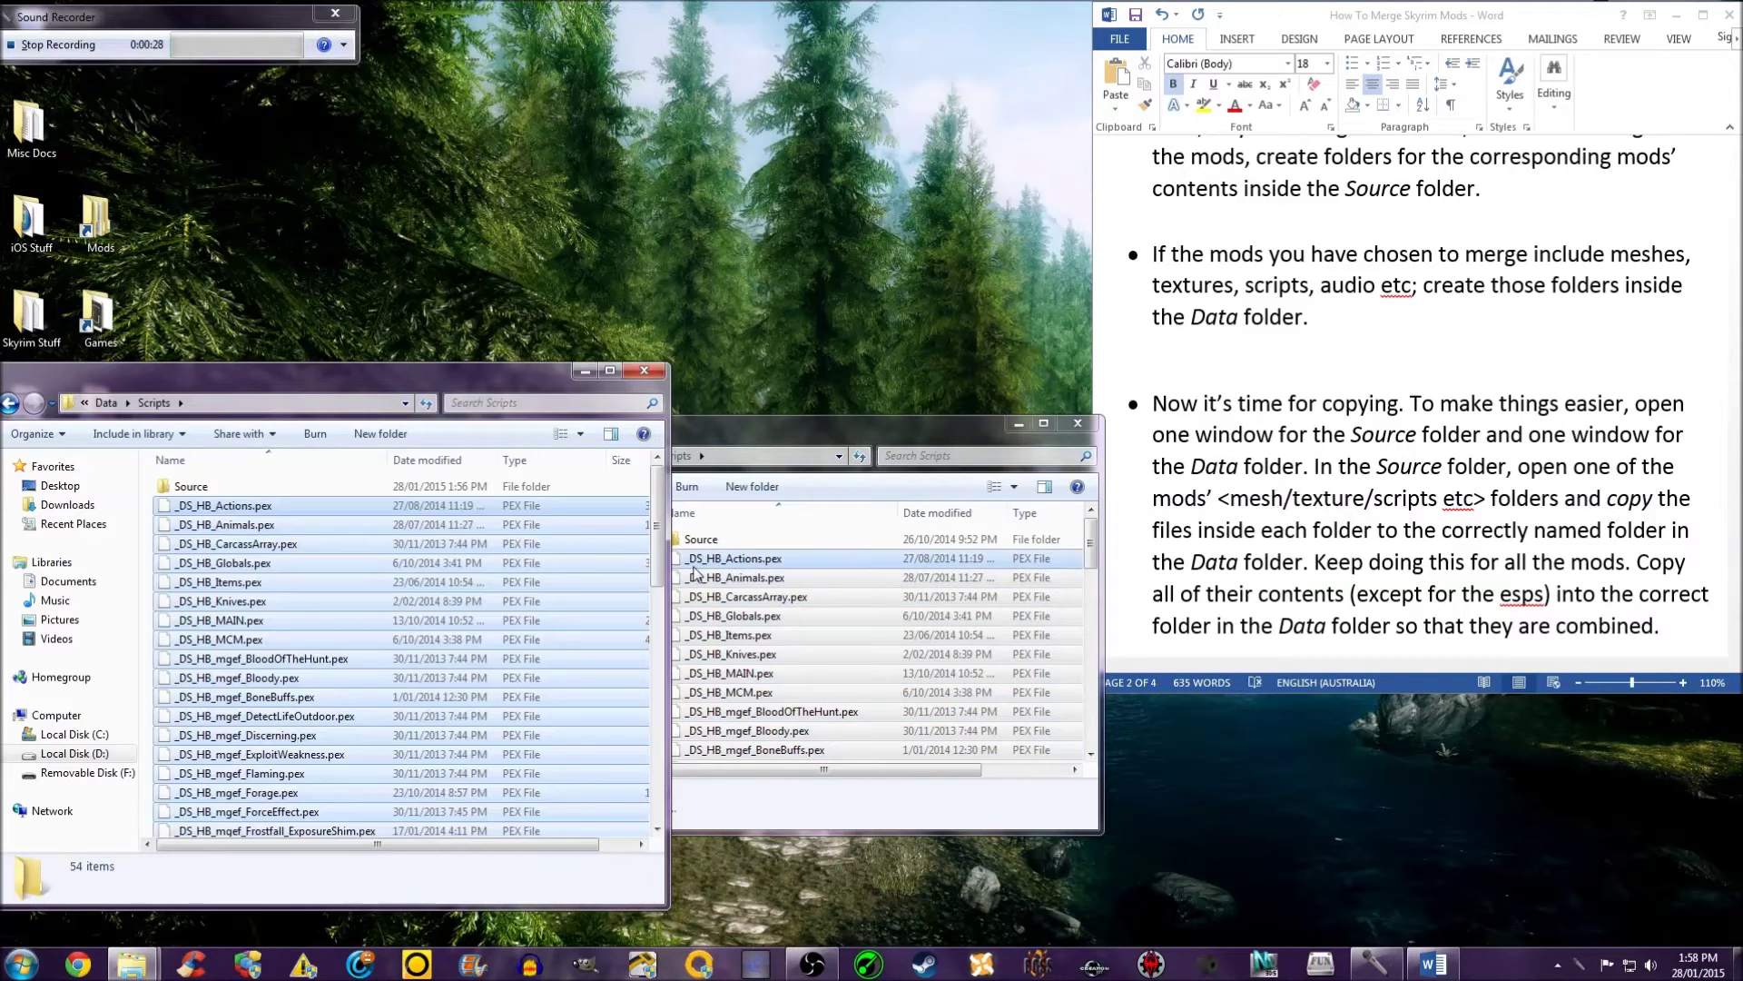
# Step: Copy the 53 PSC source files from Scripts\Source into Data\Scripts\Source
pyautogui.doubleClick(701, 539)
pyautogui.doubleClick(218, 486)
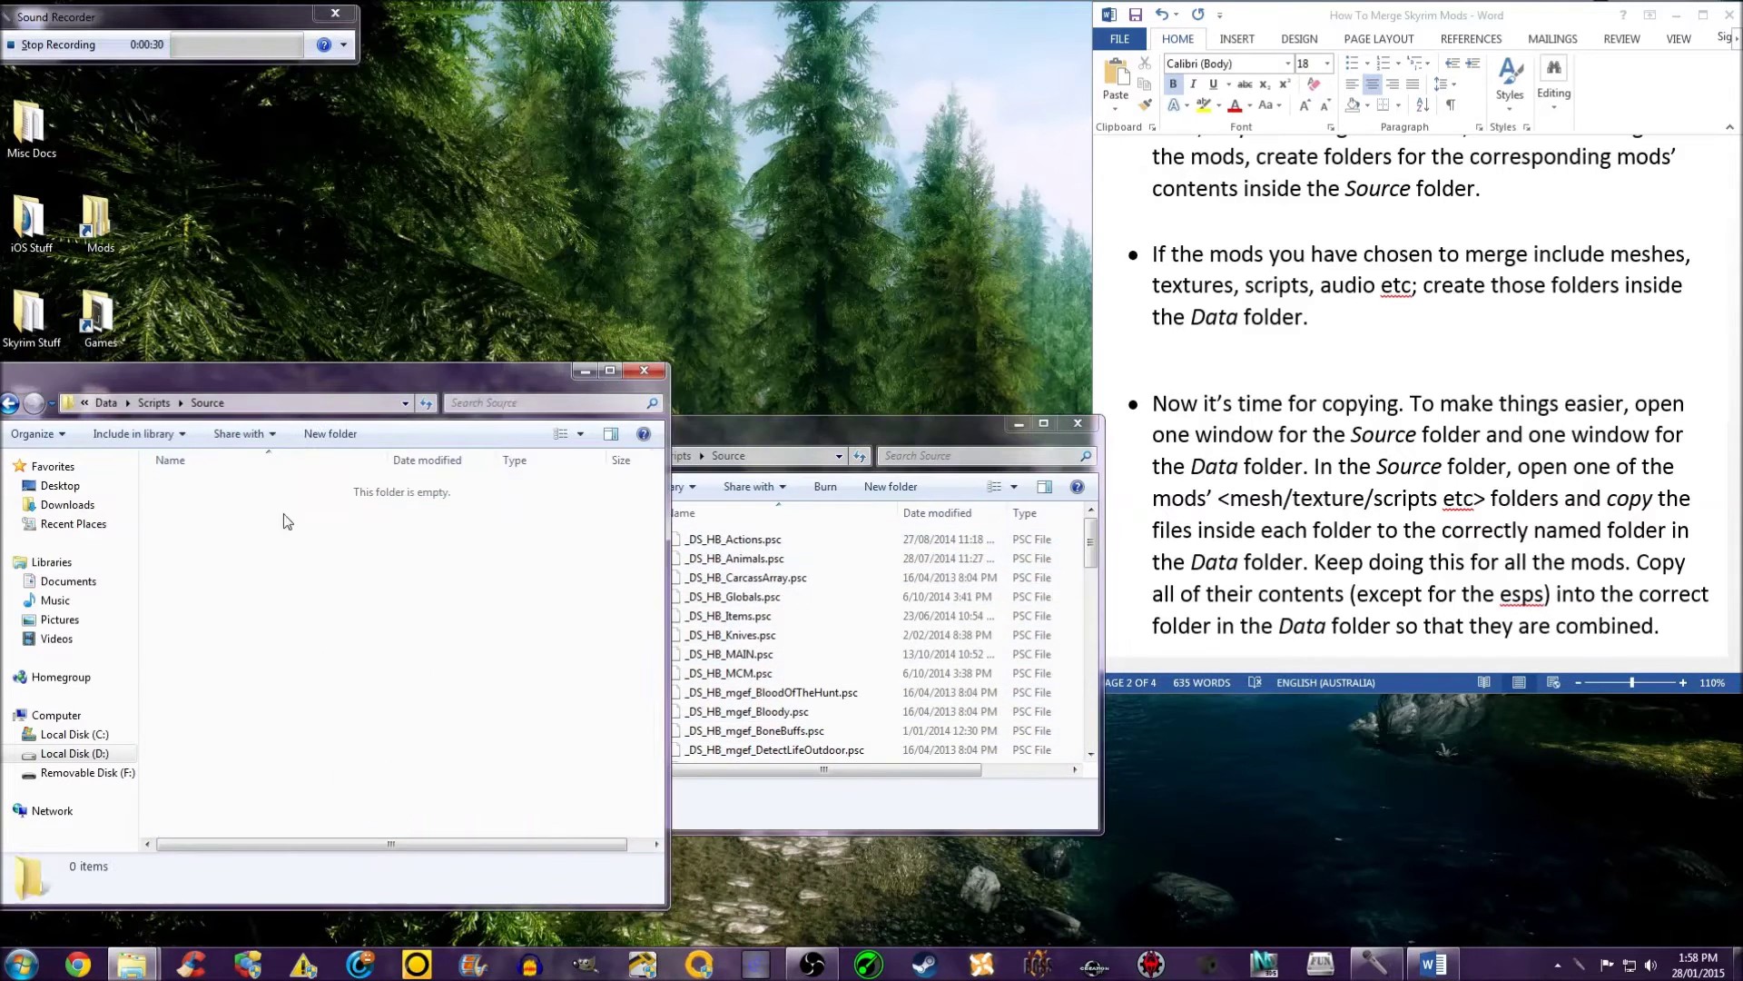
pyautogui.scroll(-3, 1089, 610)
pyautogui.scroll(-6, 1089, 610)
pyautogui.moveTo(1071, 759); pyautogui.dragTo(779, 495)
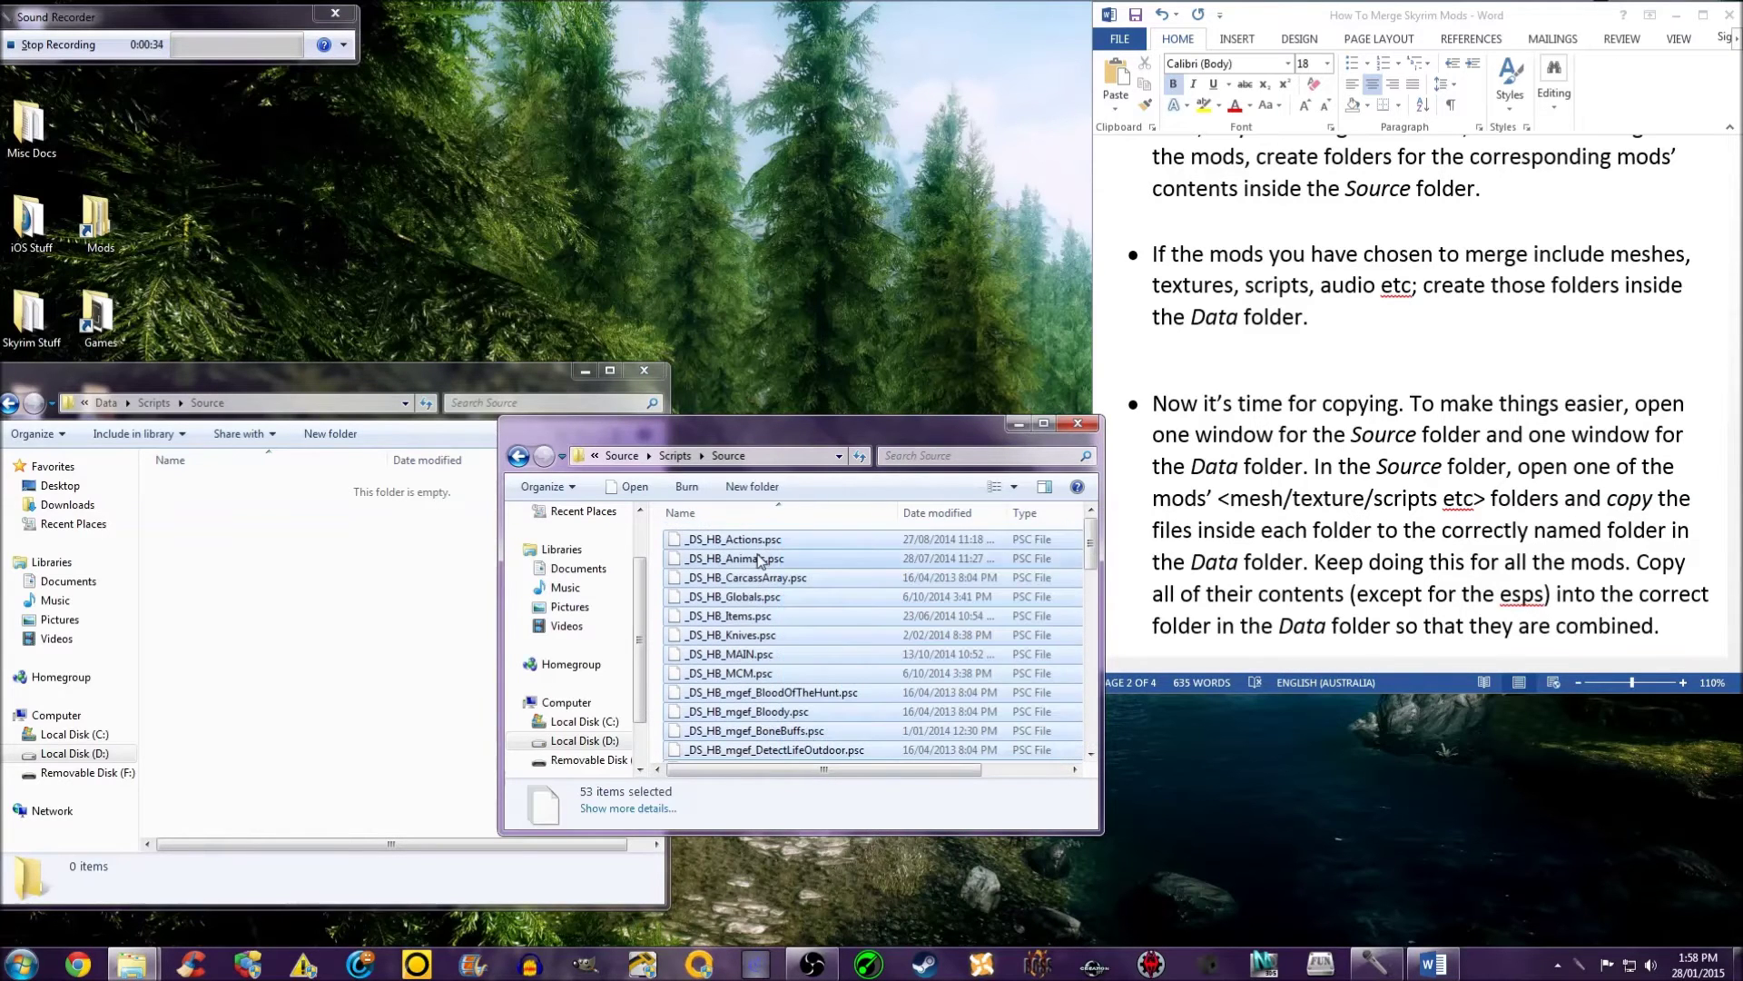
pyautogui.rightClick(760, 550)
pyautogui.click(768, 659)
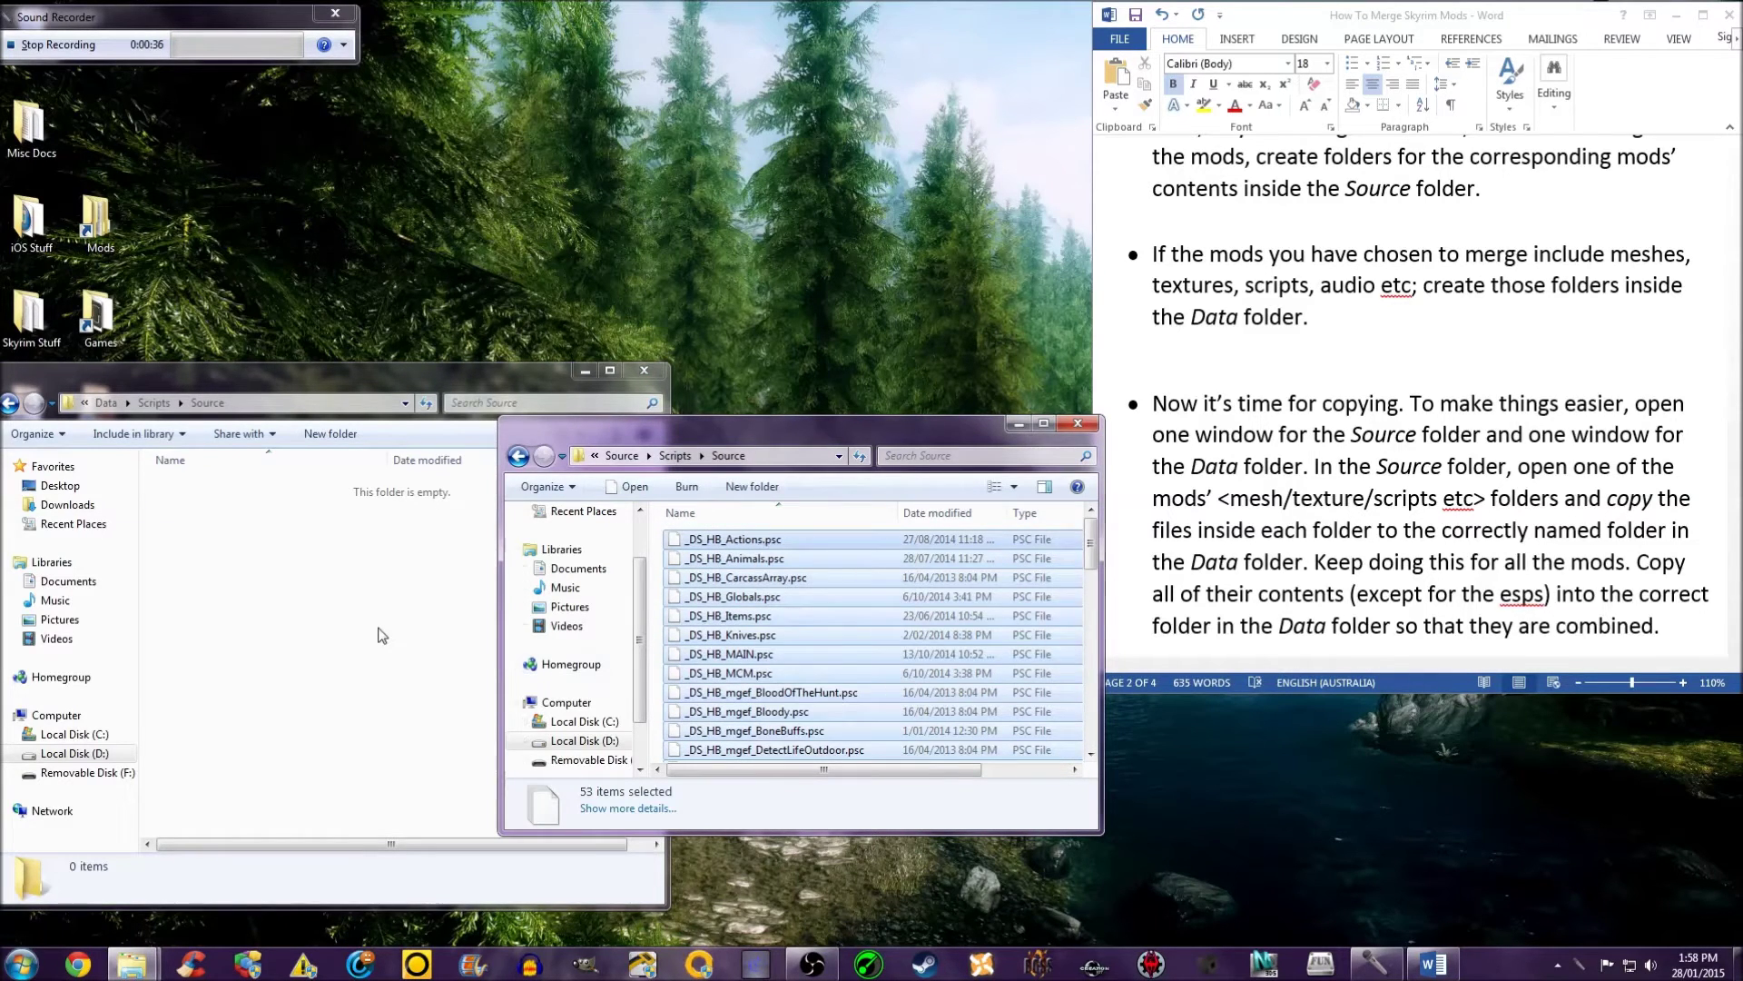
pyautogui.rightClick(380, 633)
pyautogui.click(394, 753)
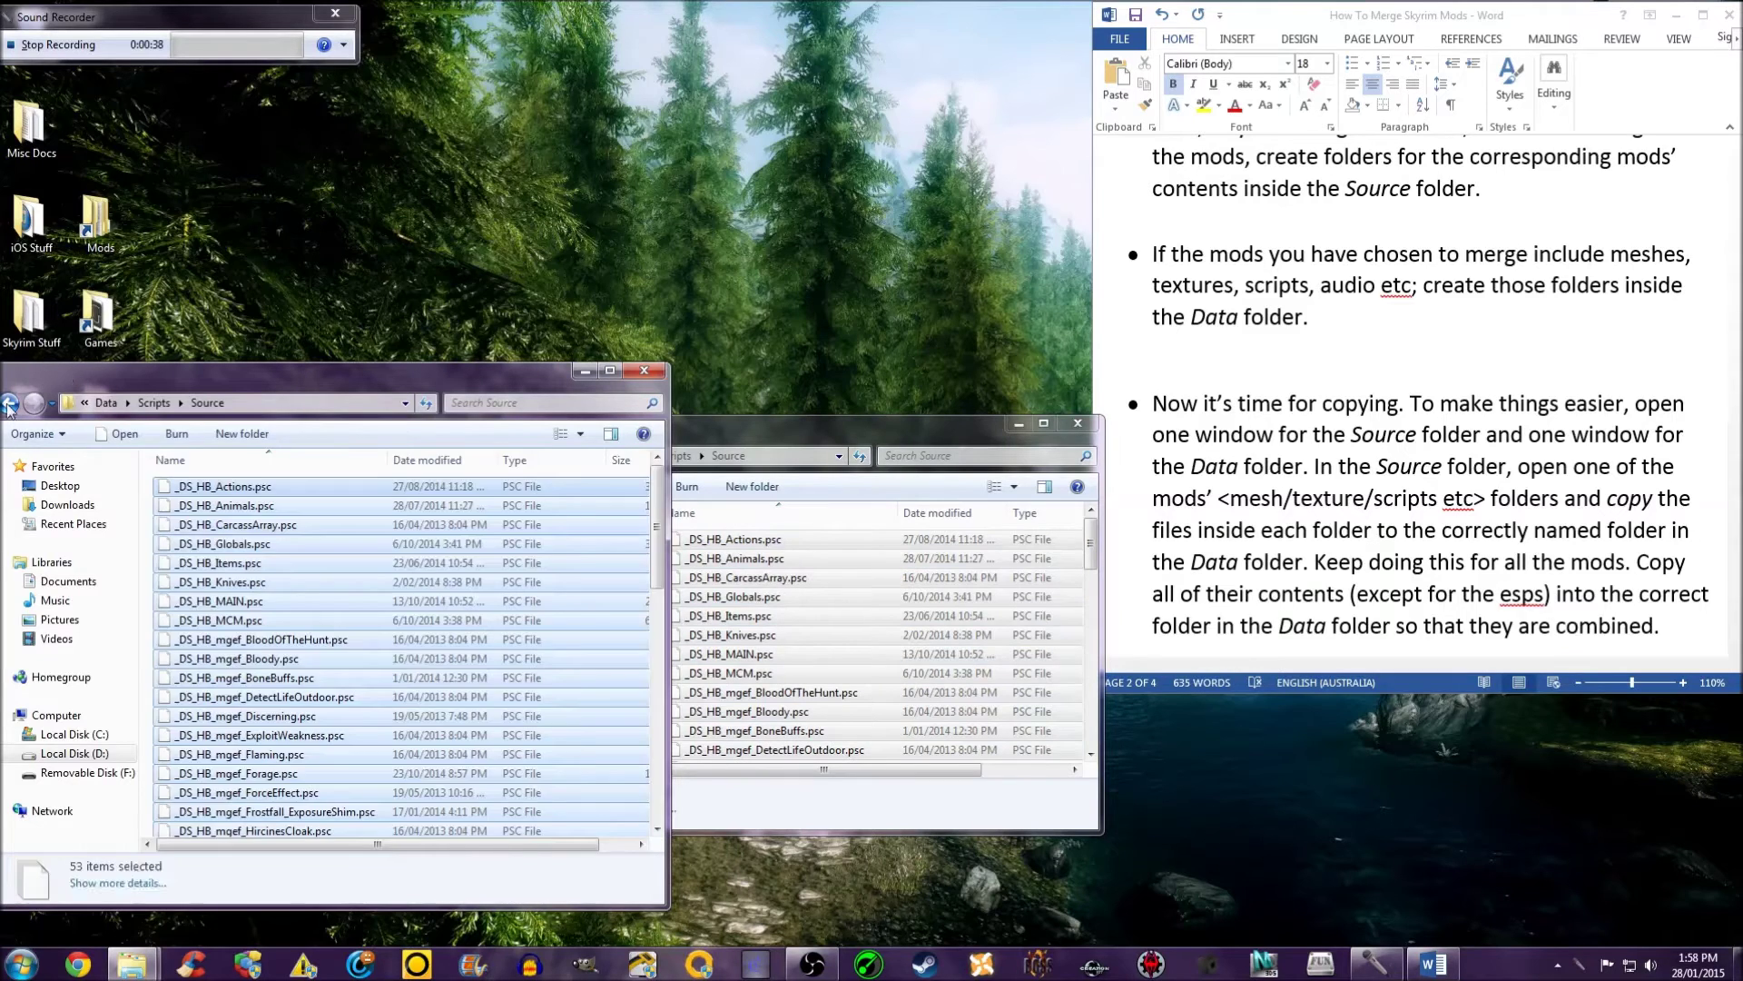
pyautogui.click(9, 403)
pyautogui.click(9, 403)
# Step: Open Source\meshes\Hunterborn and the empty Data\meshes\Hunterborn folder
pyautogui.click(835, 427)
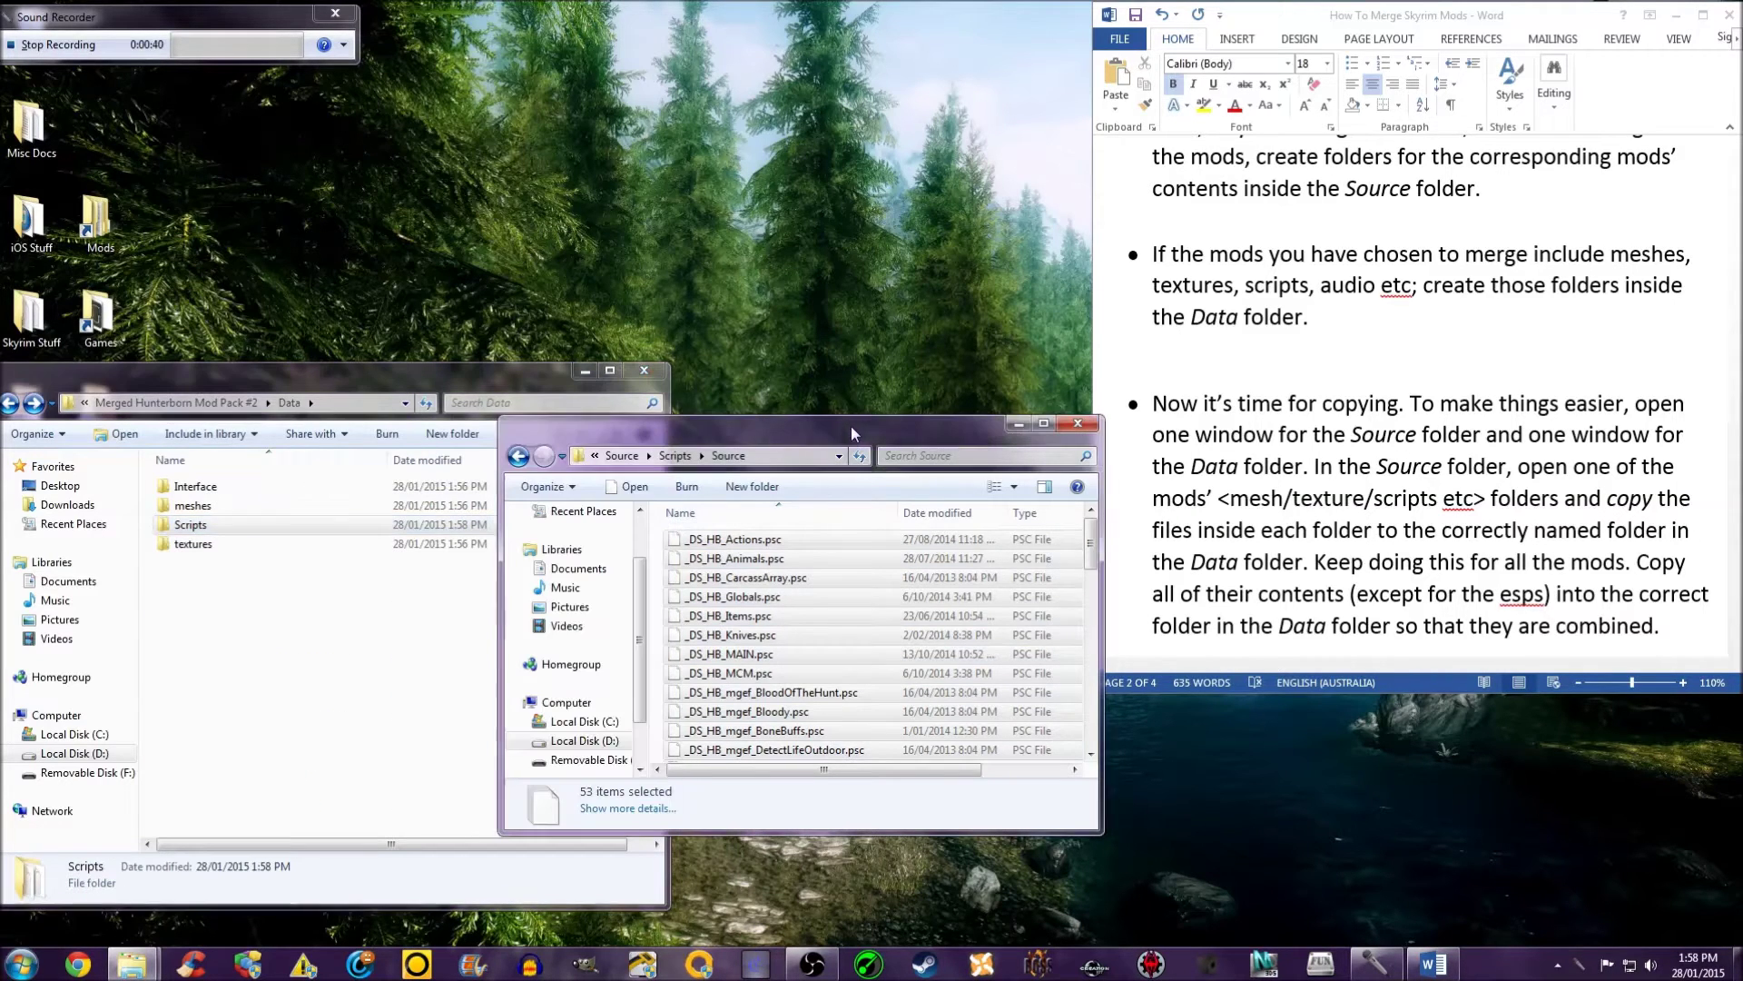
pyautogui.click(524, 457)
pyautogui.click(524, 457)
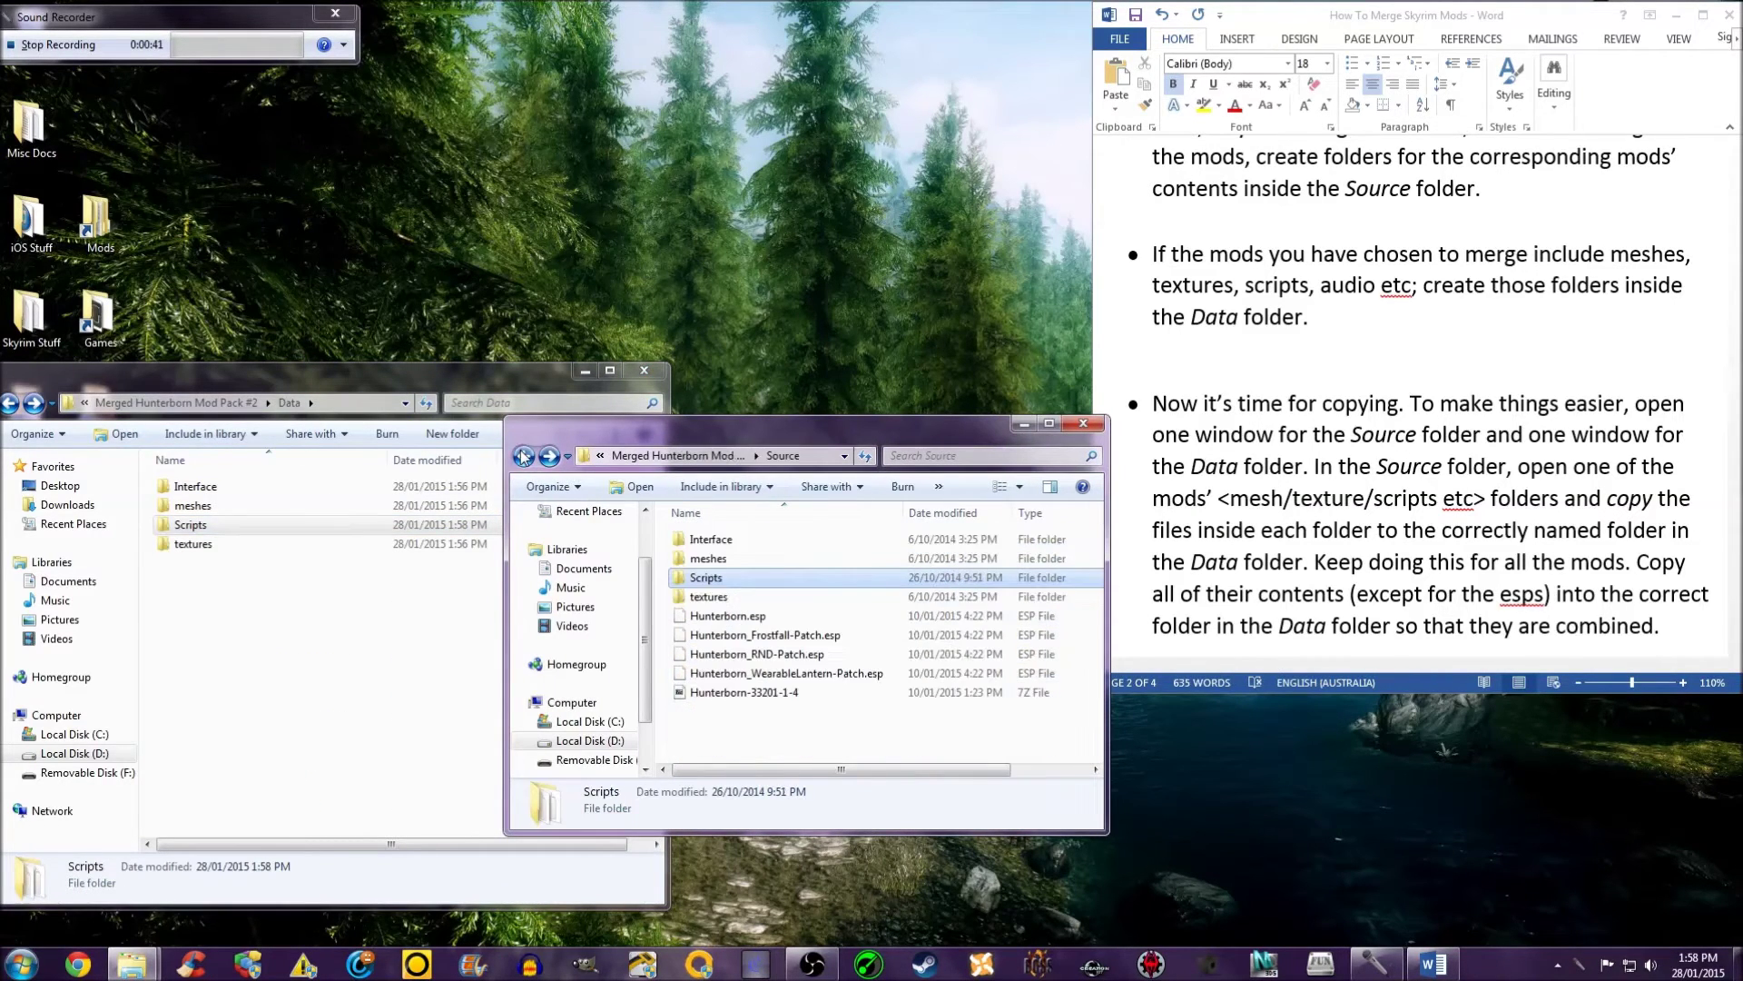
pyautogui.doubleClick(700, 565)
pyautogui.doubleClick(193, 505)
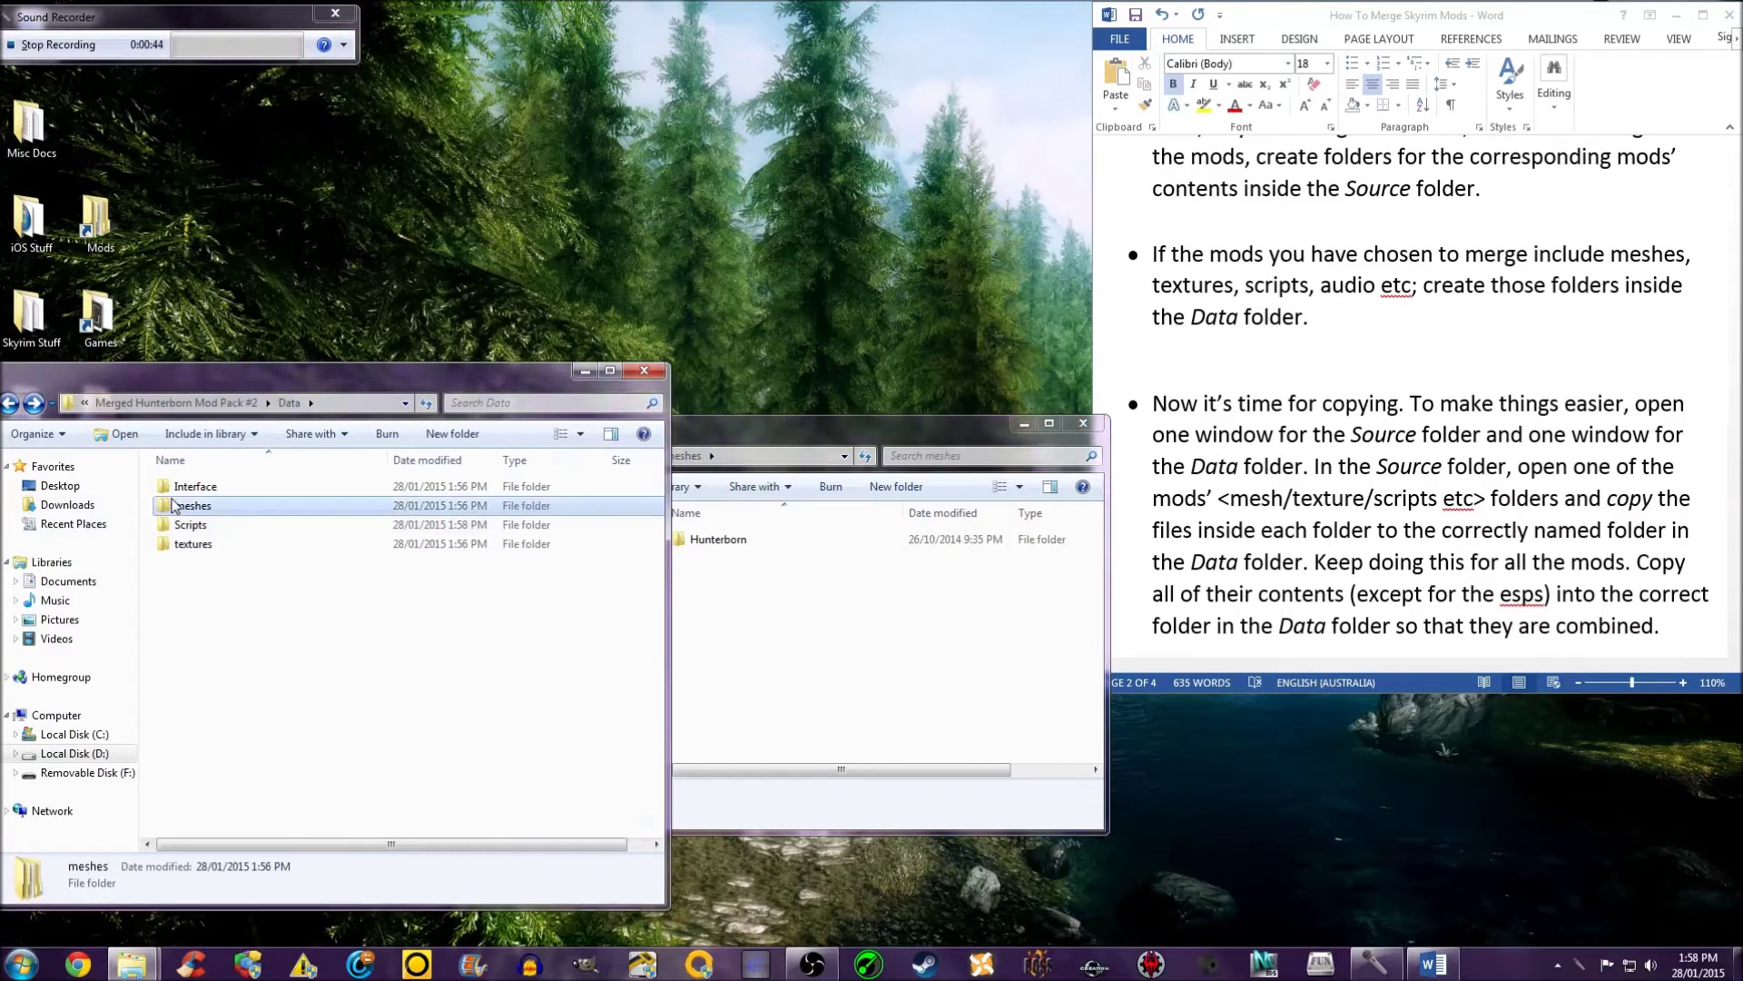
pyautogui.click(687, 541)
pyautogui.doubleClick(687, 541)
pyautogui.click(352, 506)
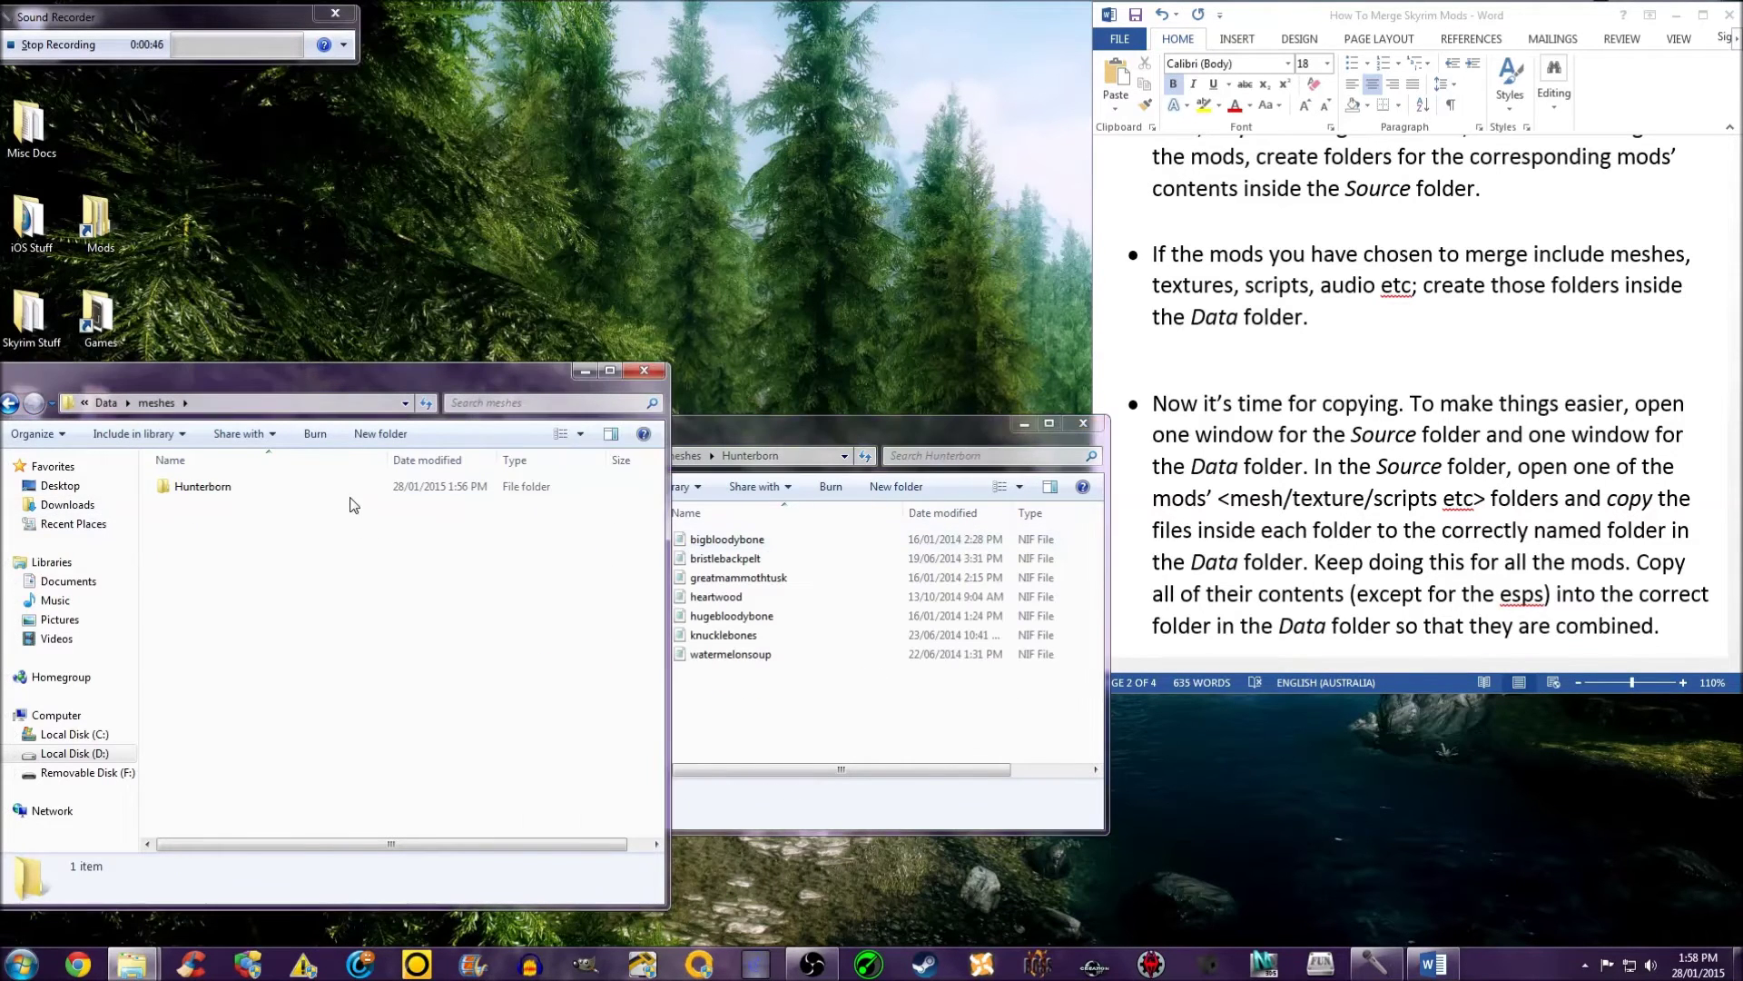
pyautogui.doubleClick(354, 488)
# Step: Copy the seven NIF meshes into Data\meshes\Hunterborn
pyautogui.click(742, 702)
pyautogui.moveTo(742, 702); pyautogui.dragTo(754, 536)
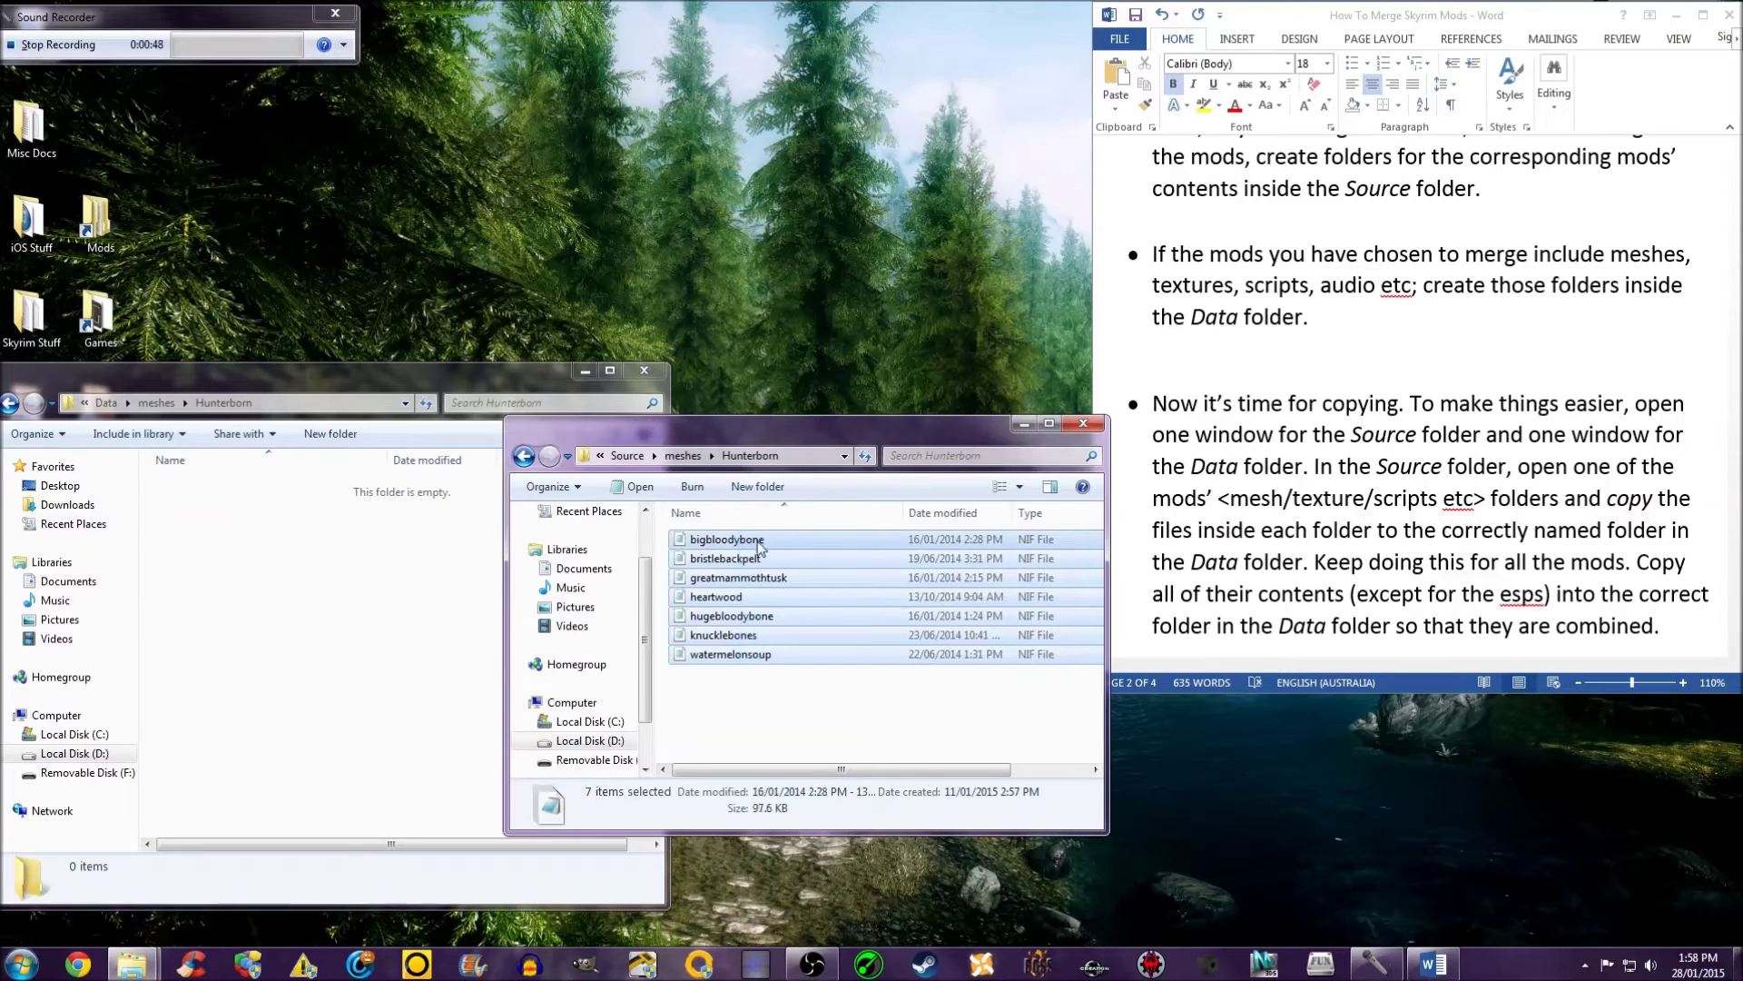
pyautogui.rightClick(754, 540)
pyautogui.click(779, 683)
pyautogui.rightClick(291, 654)
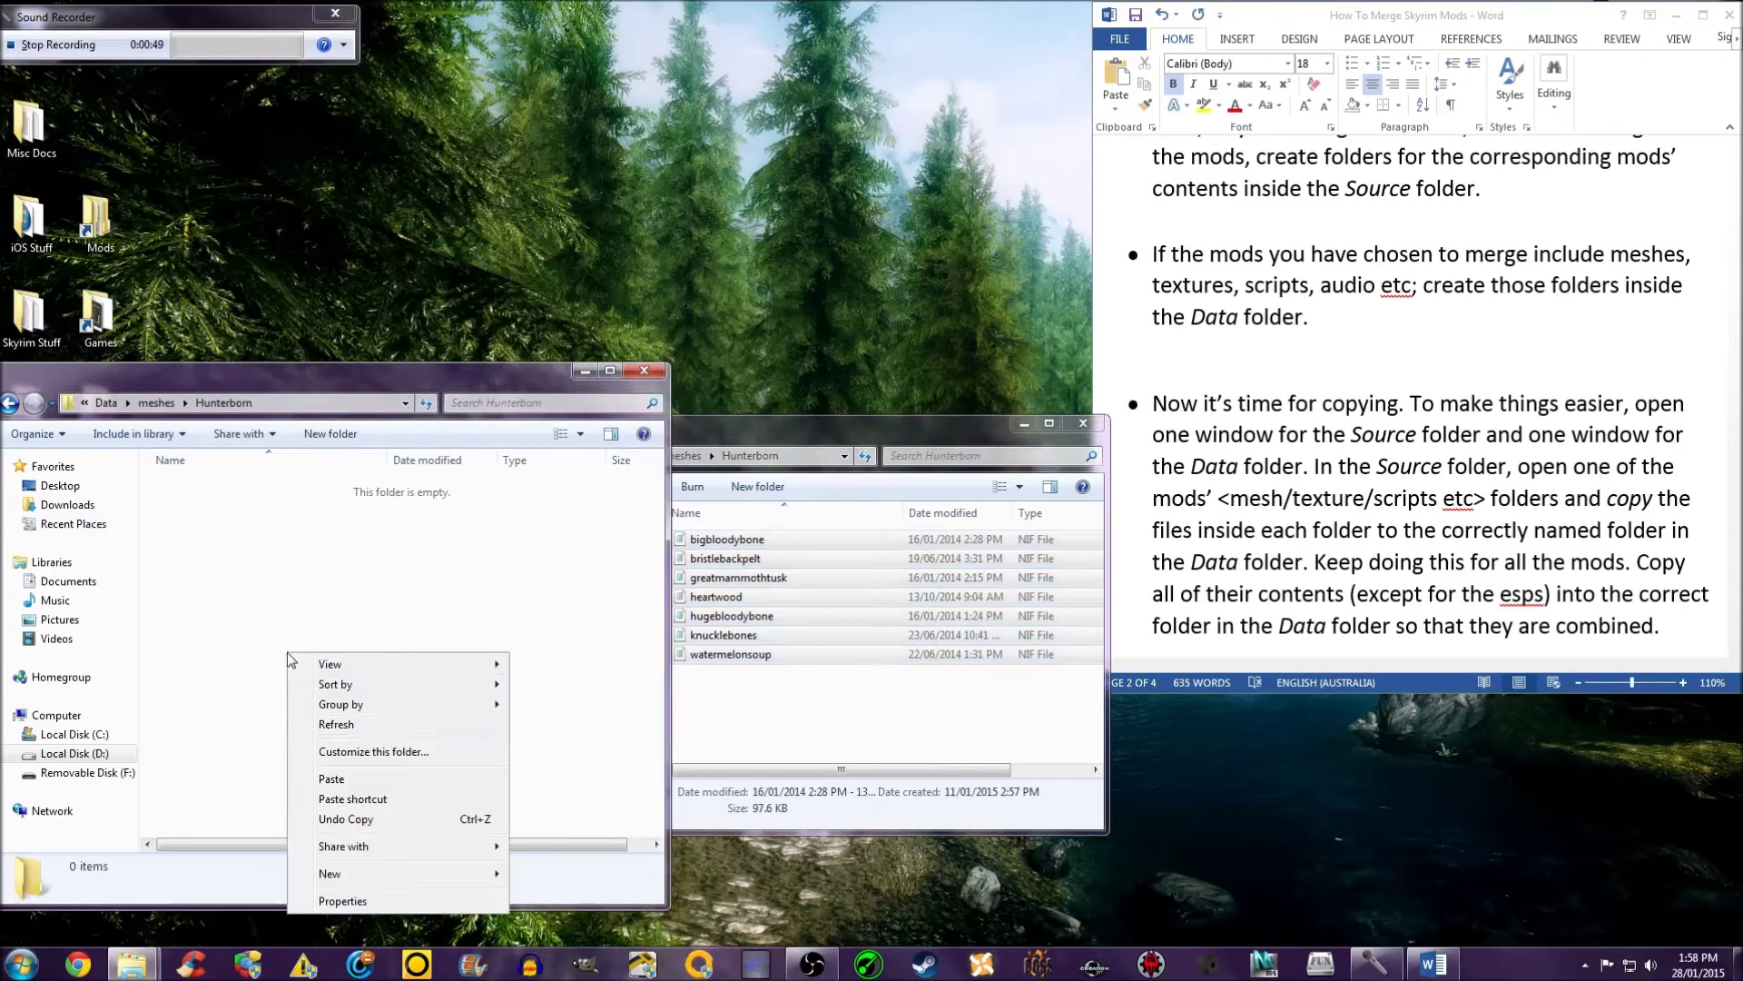
pyautogui.click(312, 775)
pyautogui.click(9, 403)
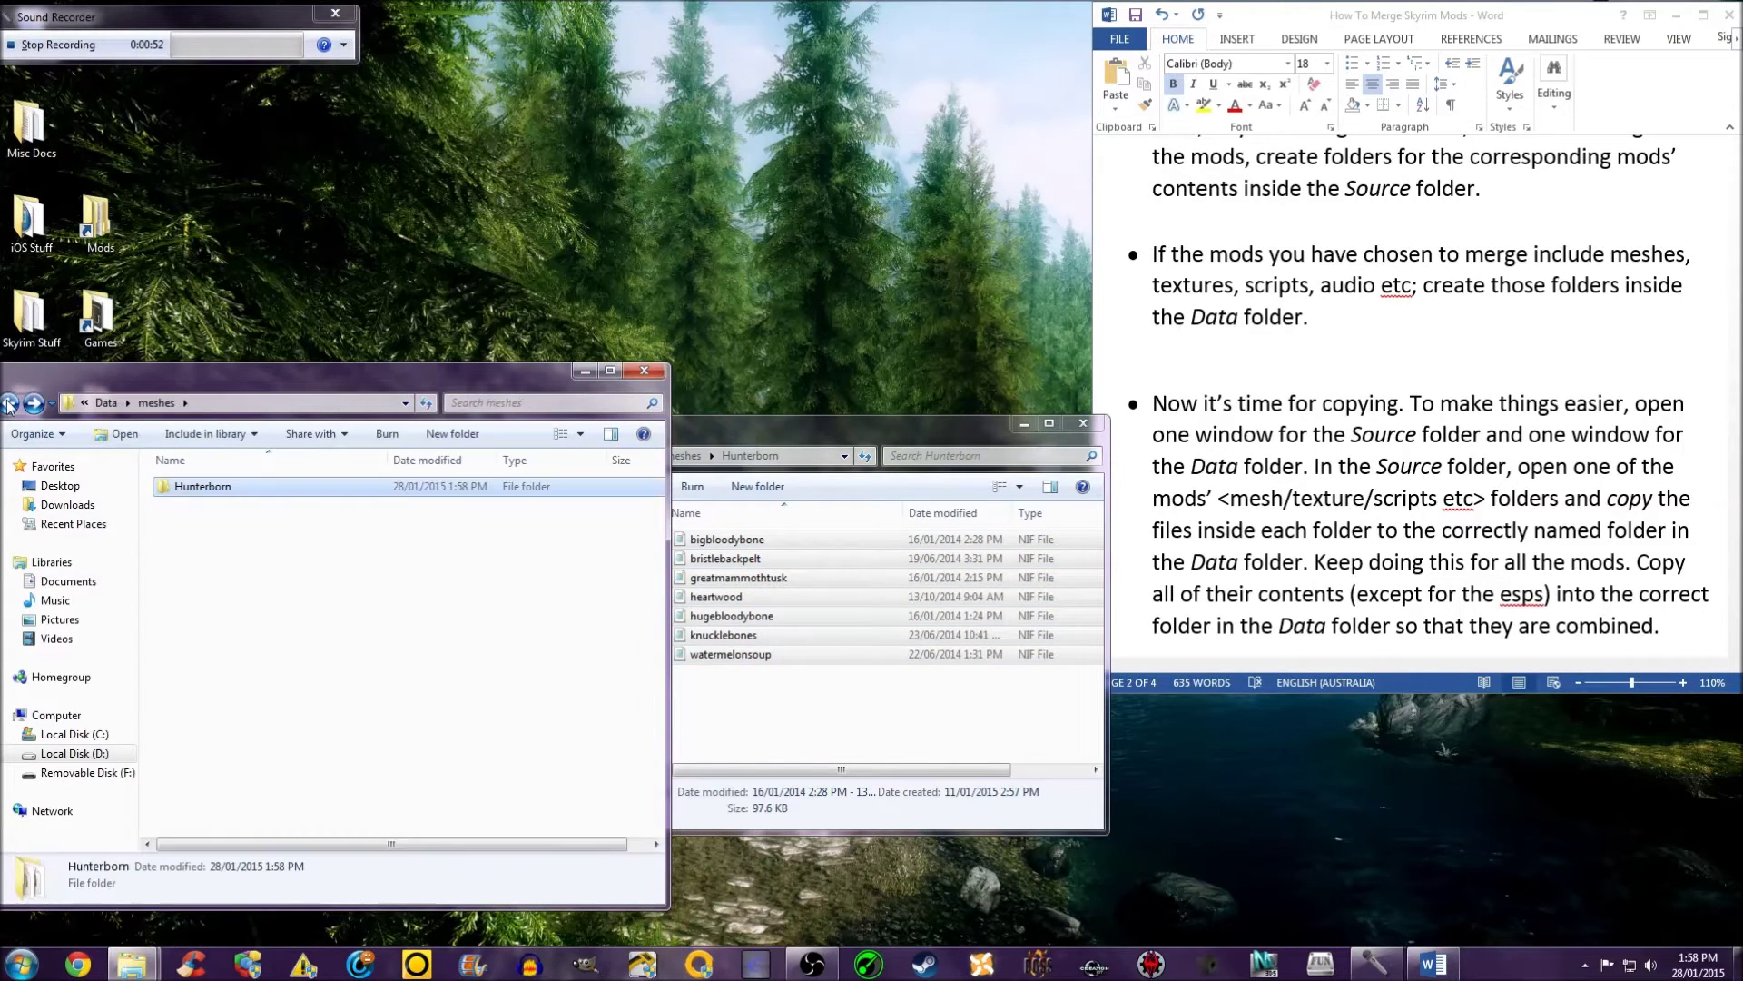
pyautogui.click(10, 403)
# Step: Open both Interface folders and check their Translations subfolders
pyautogui.click(586, 458)
pyautogui.click(524, 456)
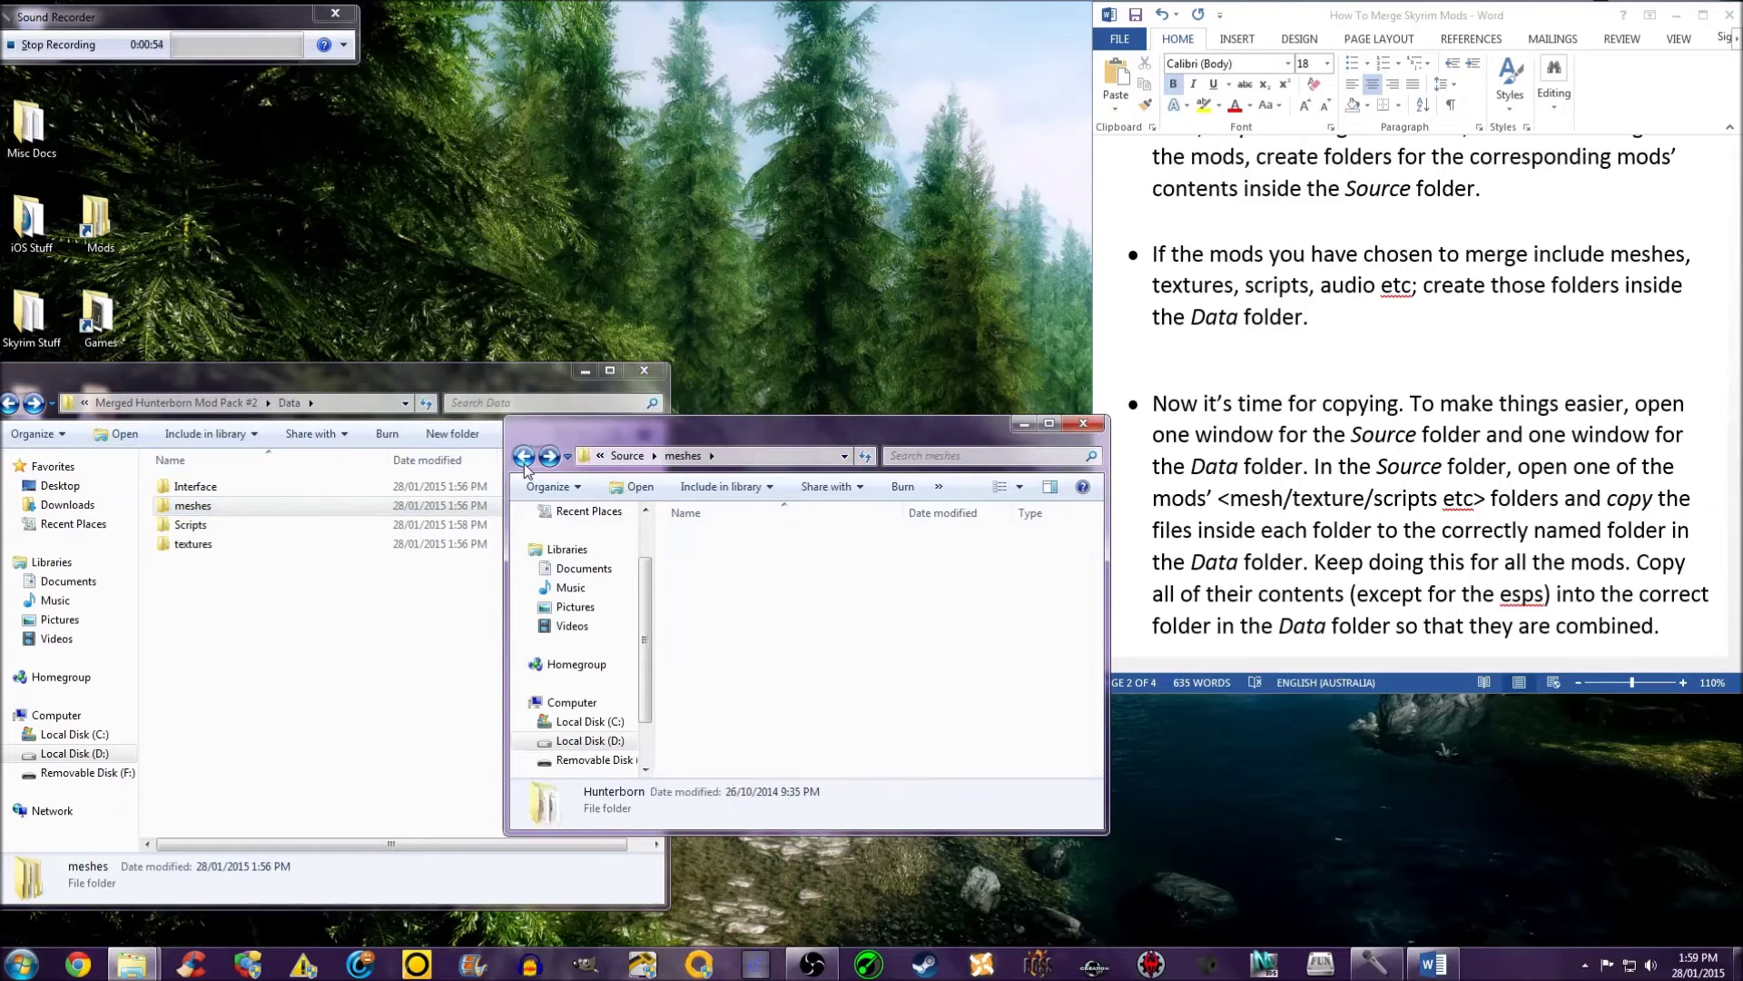
pyautogui.click(524, 456)
pyautogui.doubleClick(195, 486)
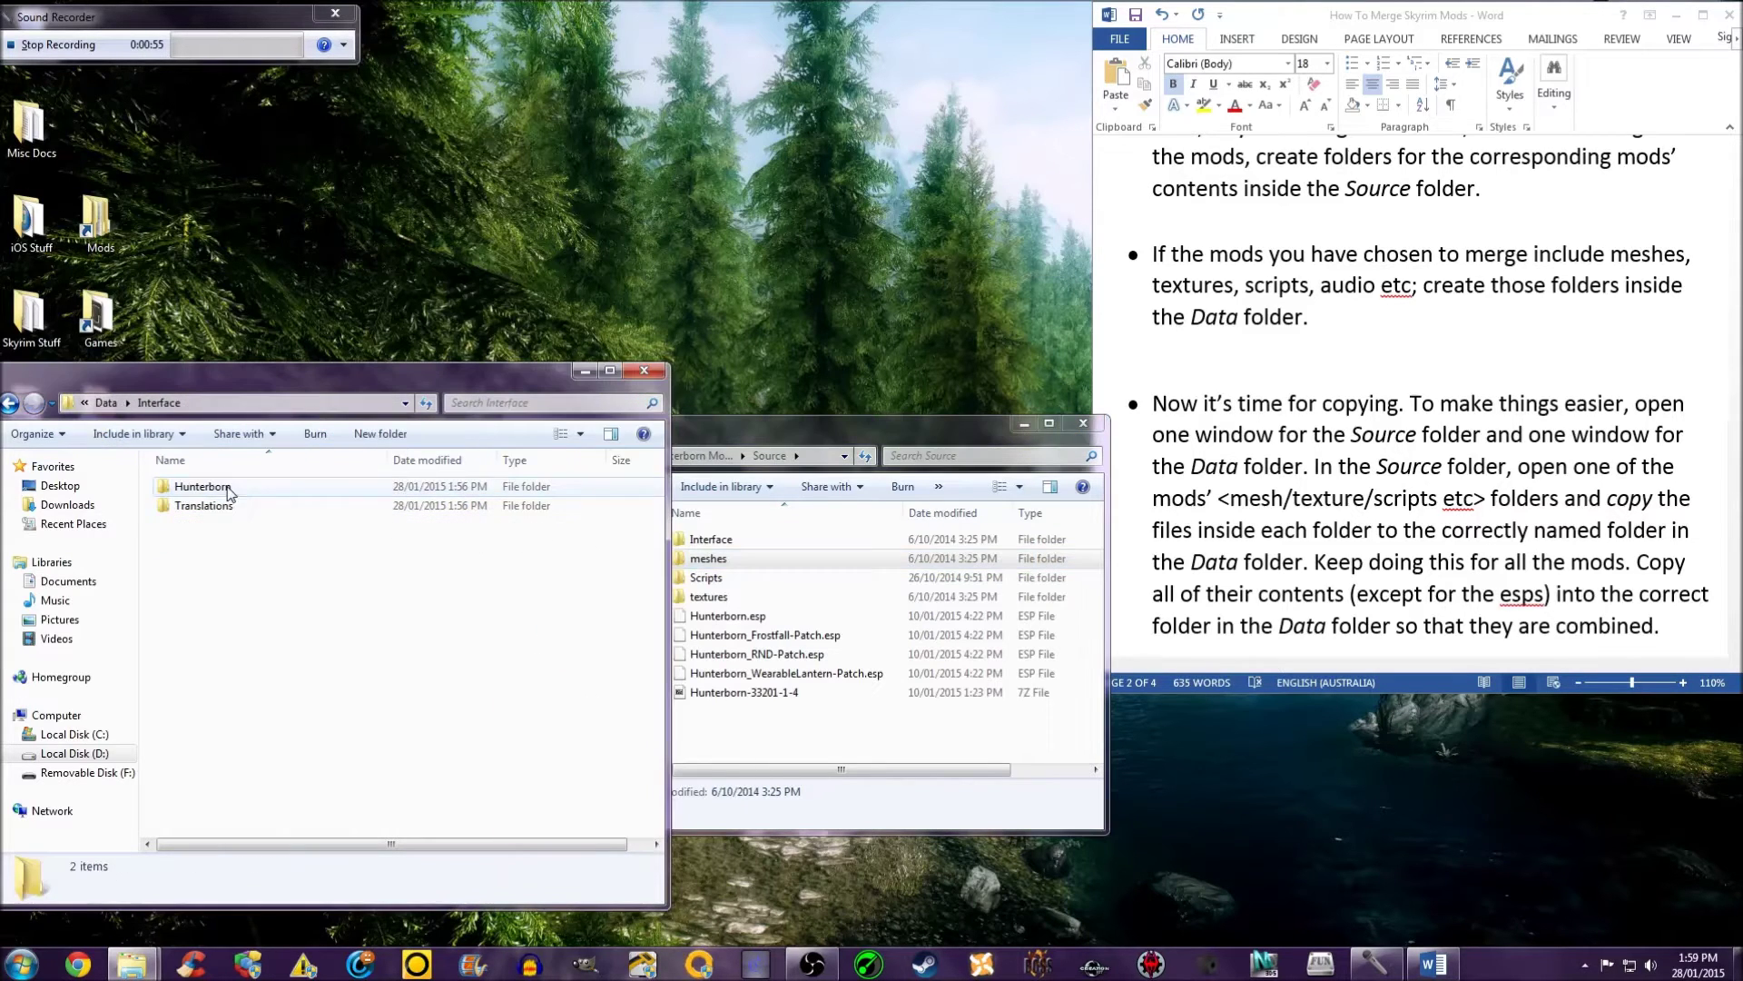
pyautogui.doubleClick(711, 540)
pyautogui.click(718, 561)
pyautogui.doubleClick(718, 560)
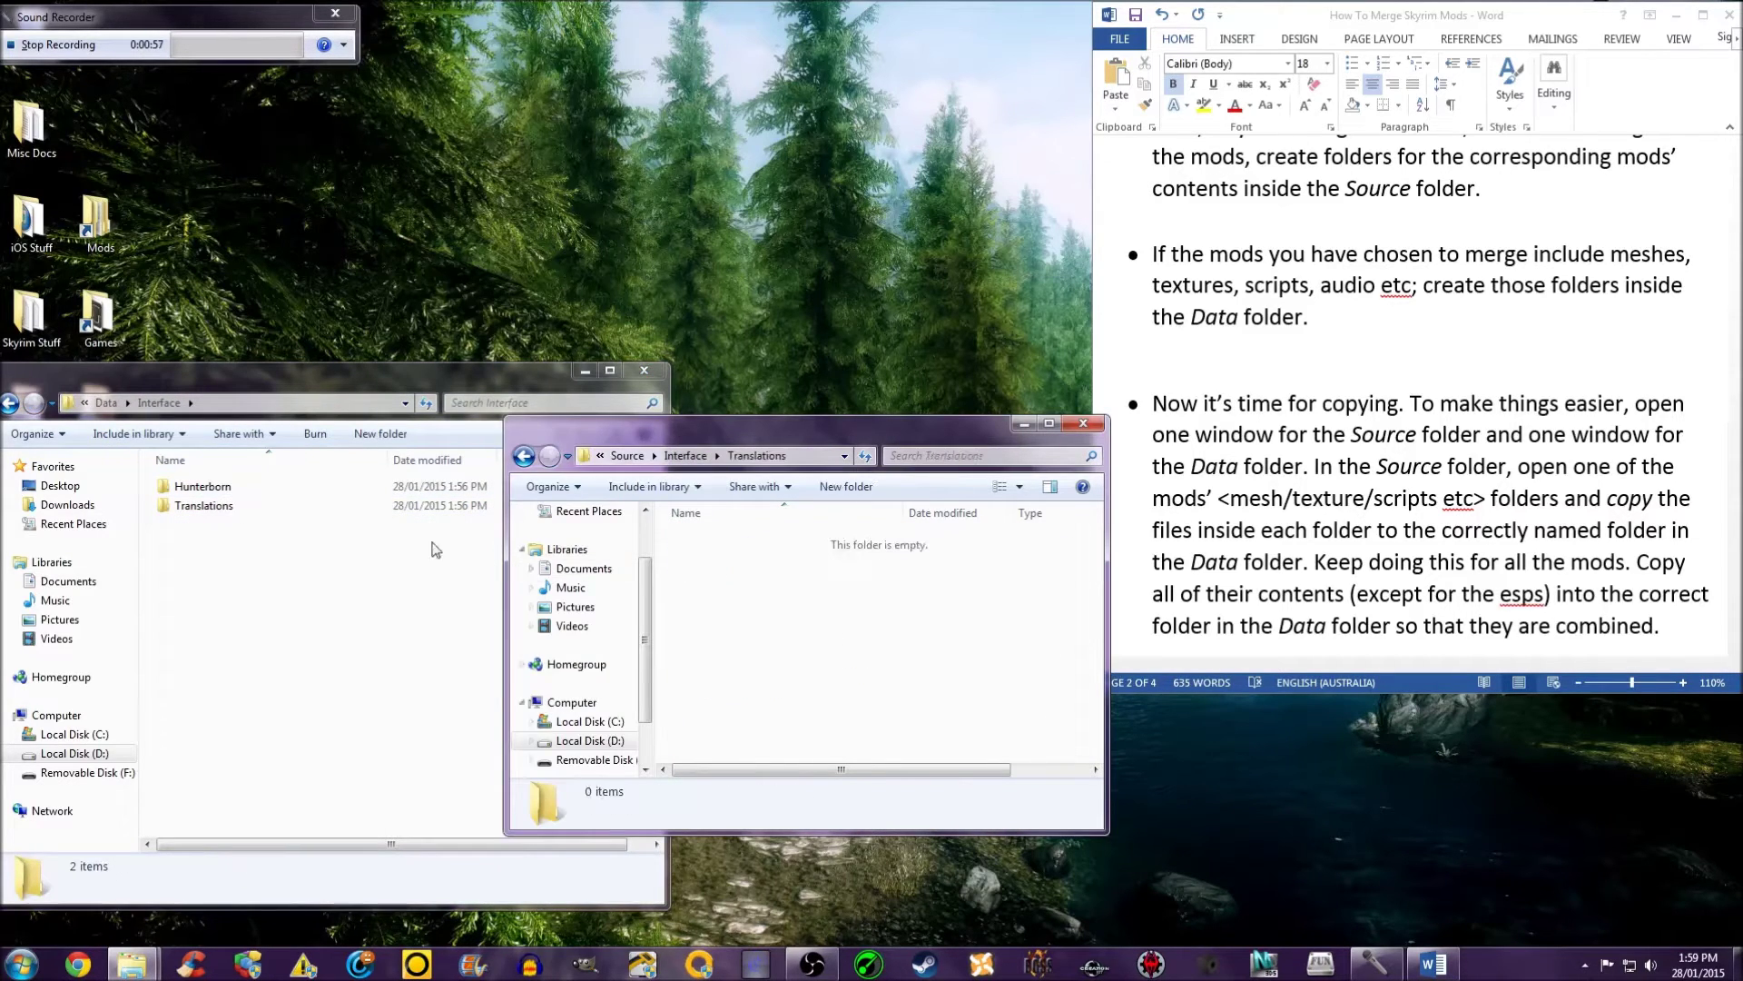
pyautogui.doubleClick(326, 507)
pyautogui.click(11, 404)
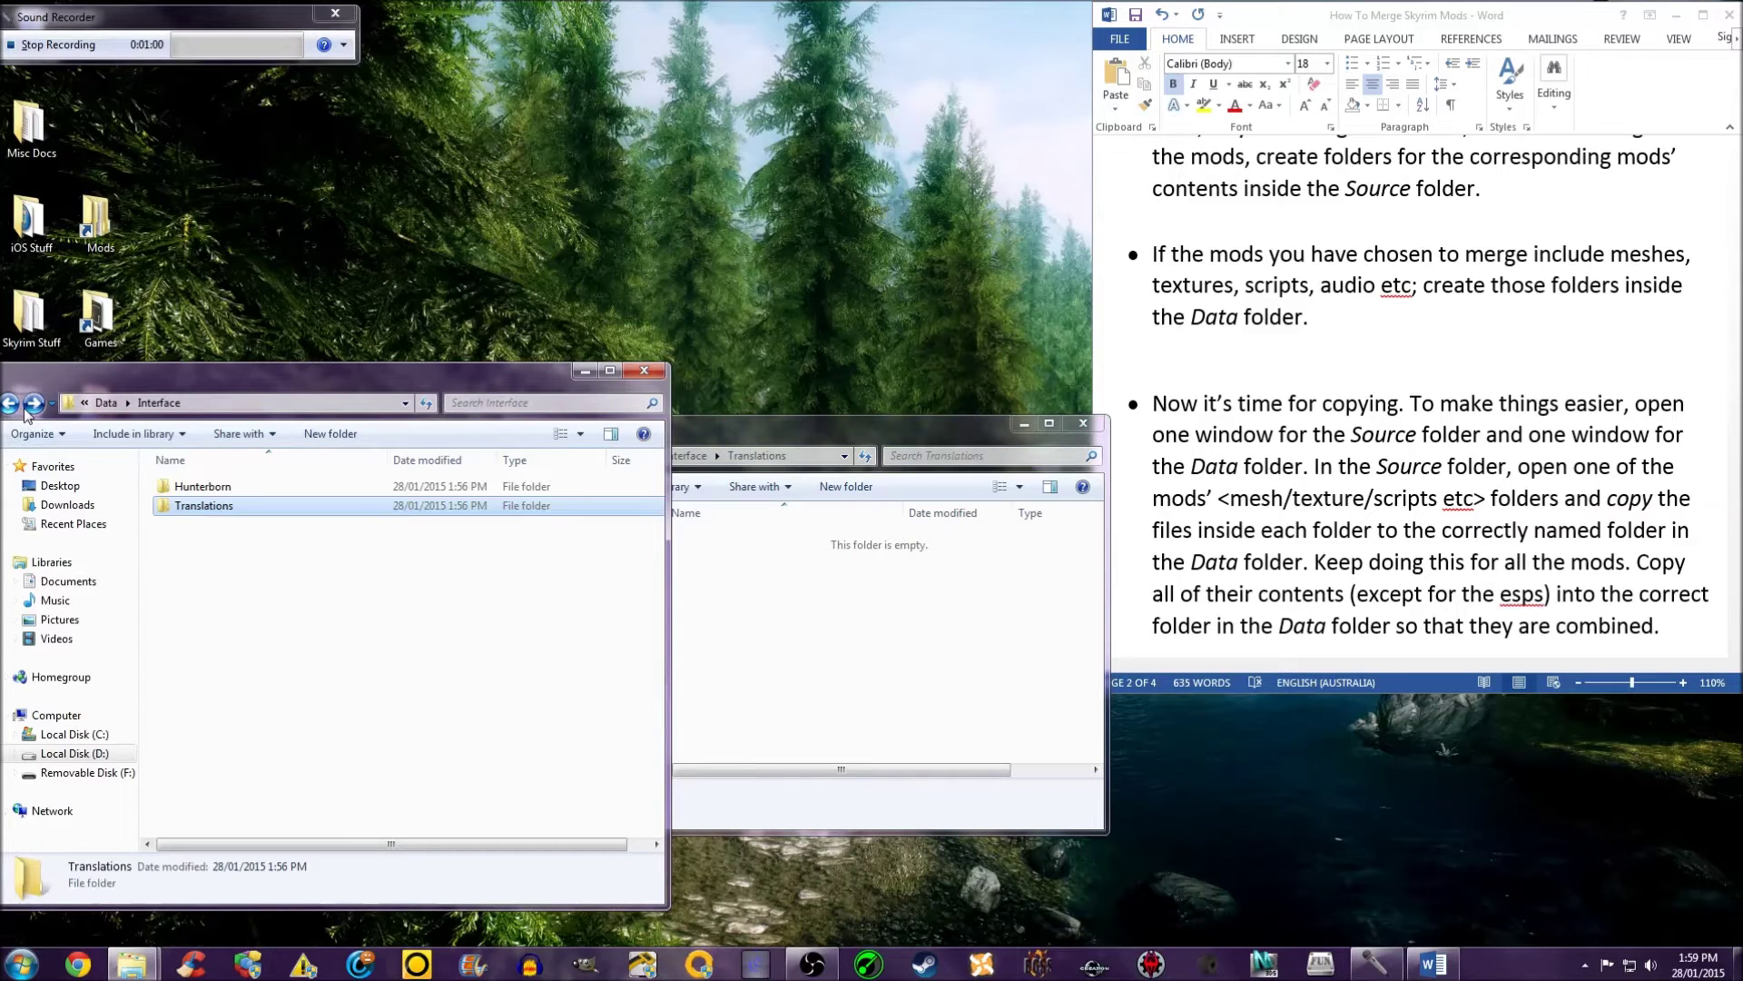
# Step: Copy Hunterborn.dds from Source\Interface\Hunterborn into Data\Interface\Hunterborn
pyautogui.click(876, 497)
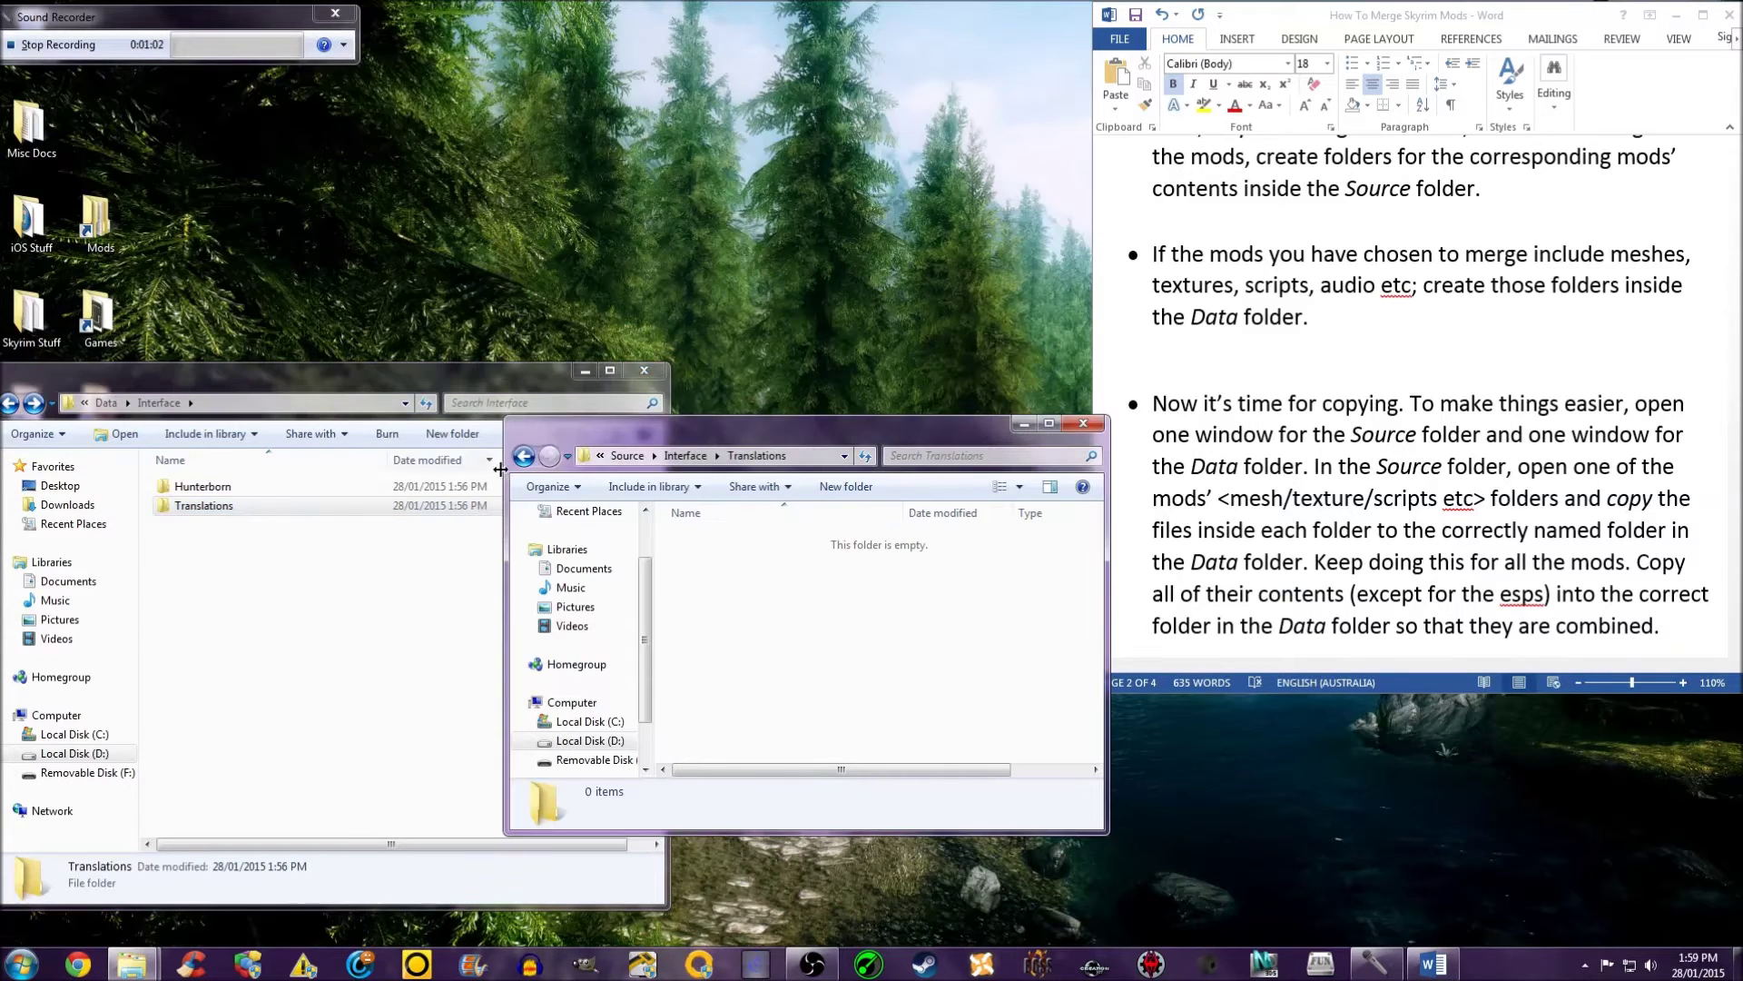
pyautogui.click(524, 456)
pyautogui.doubleClick(724, 538)
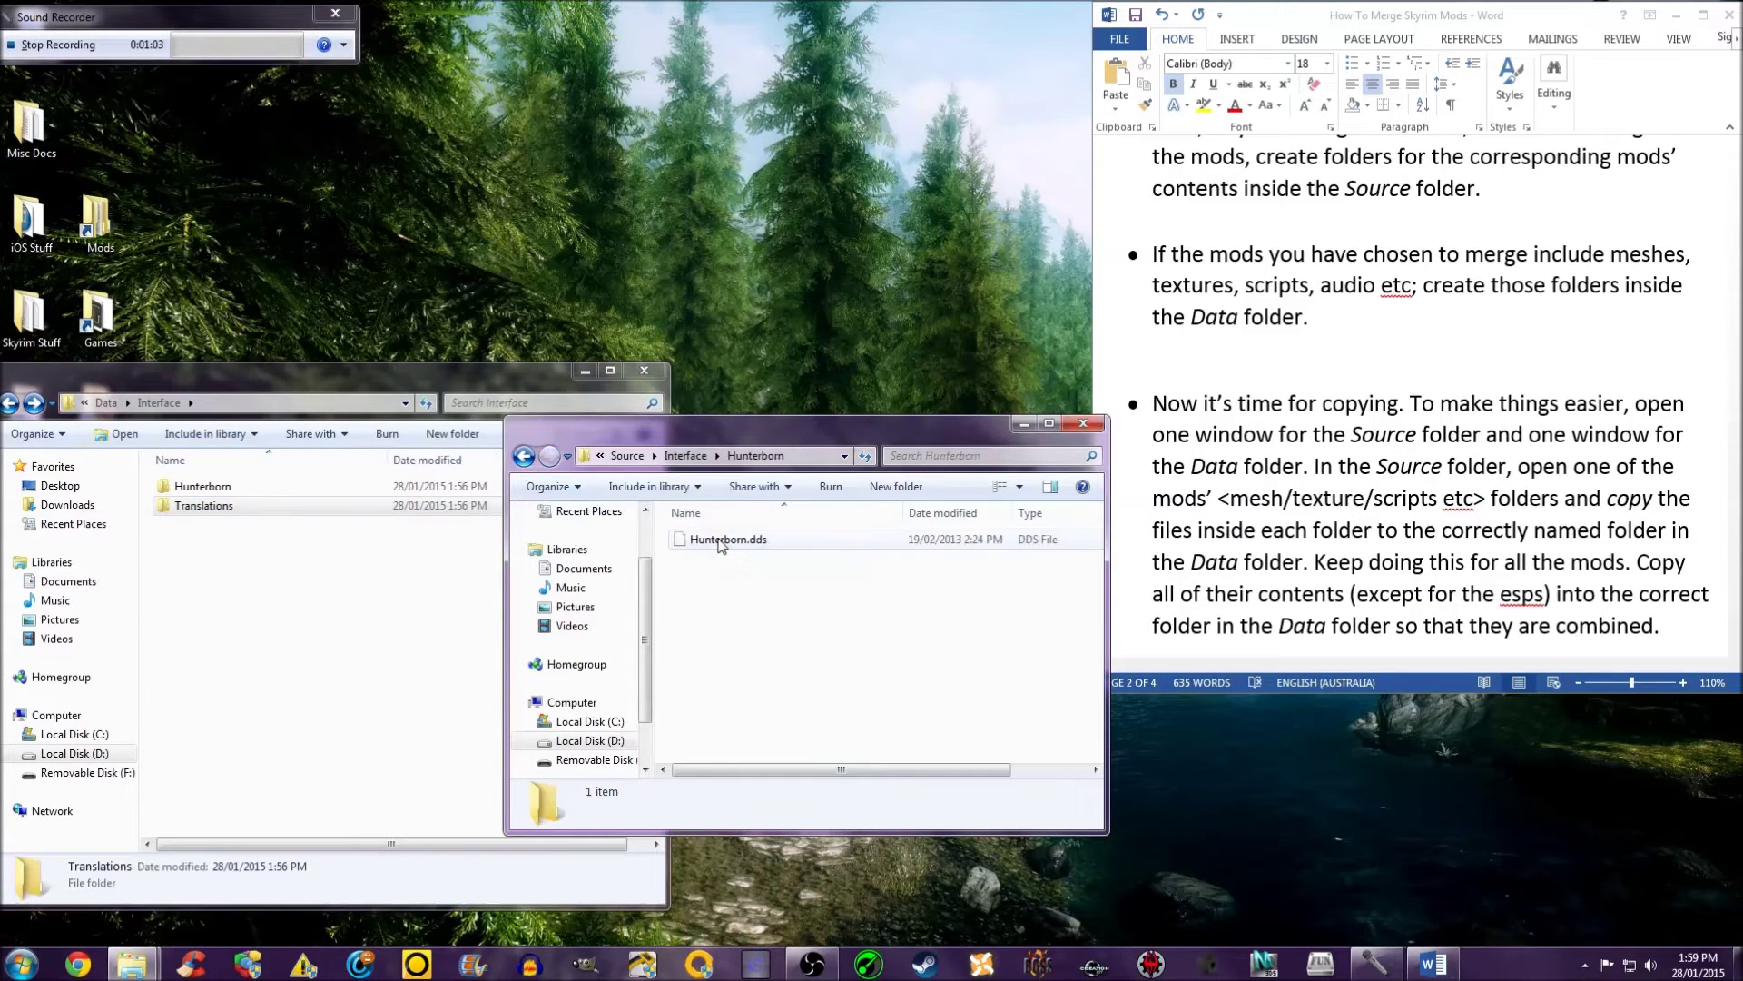
pyautogui.doubleClick(344, 490)
pyautogui.rightClick(789, 539)
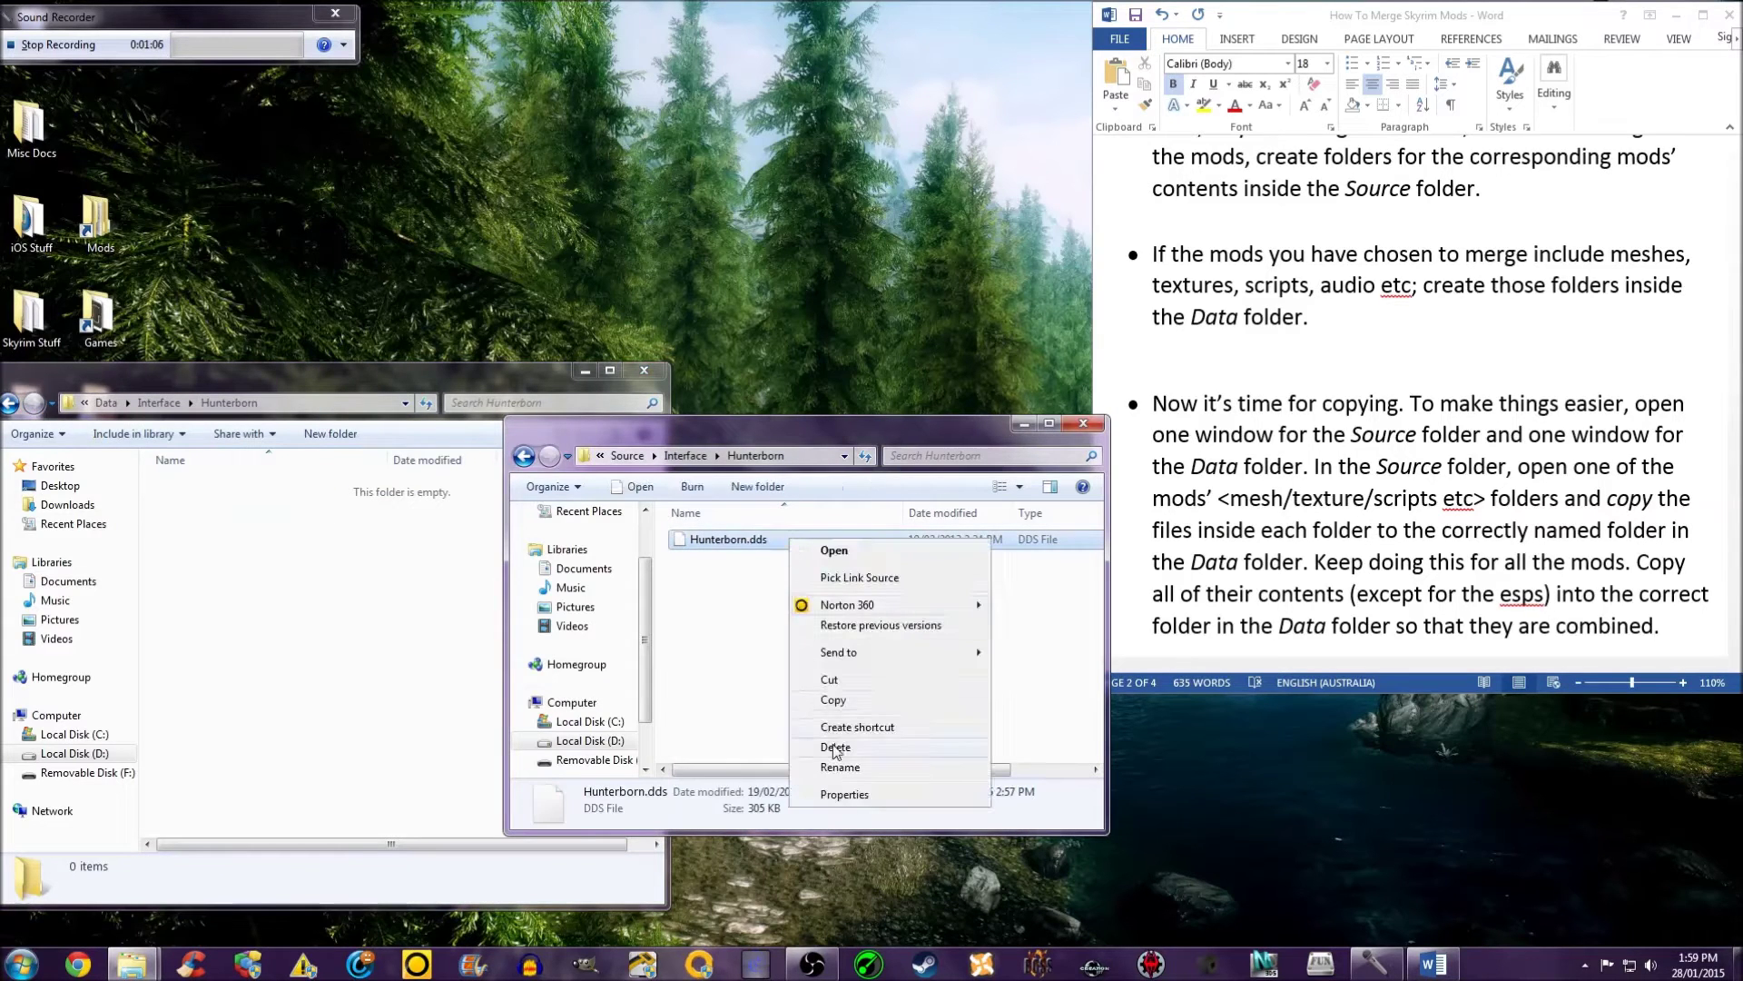
pyautogui.click(845, 703)
pyautogui.rightClick(431, 627)
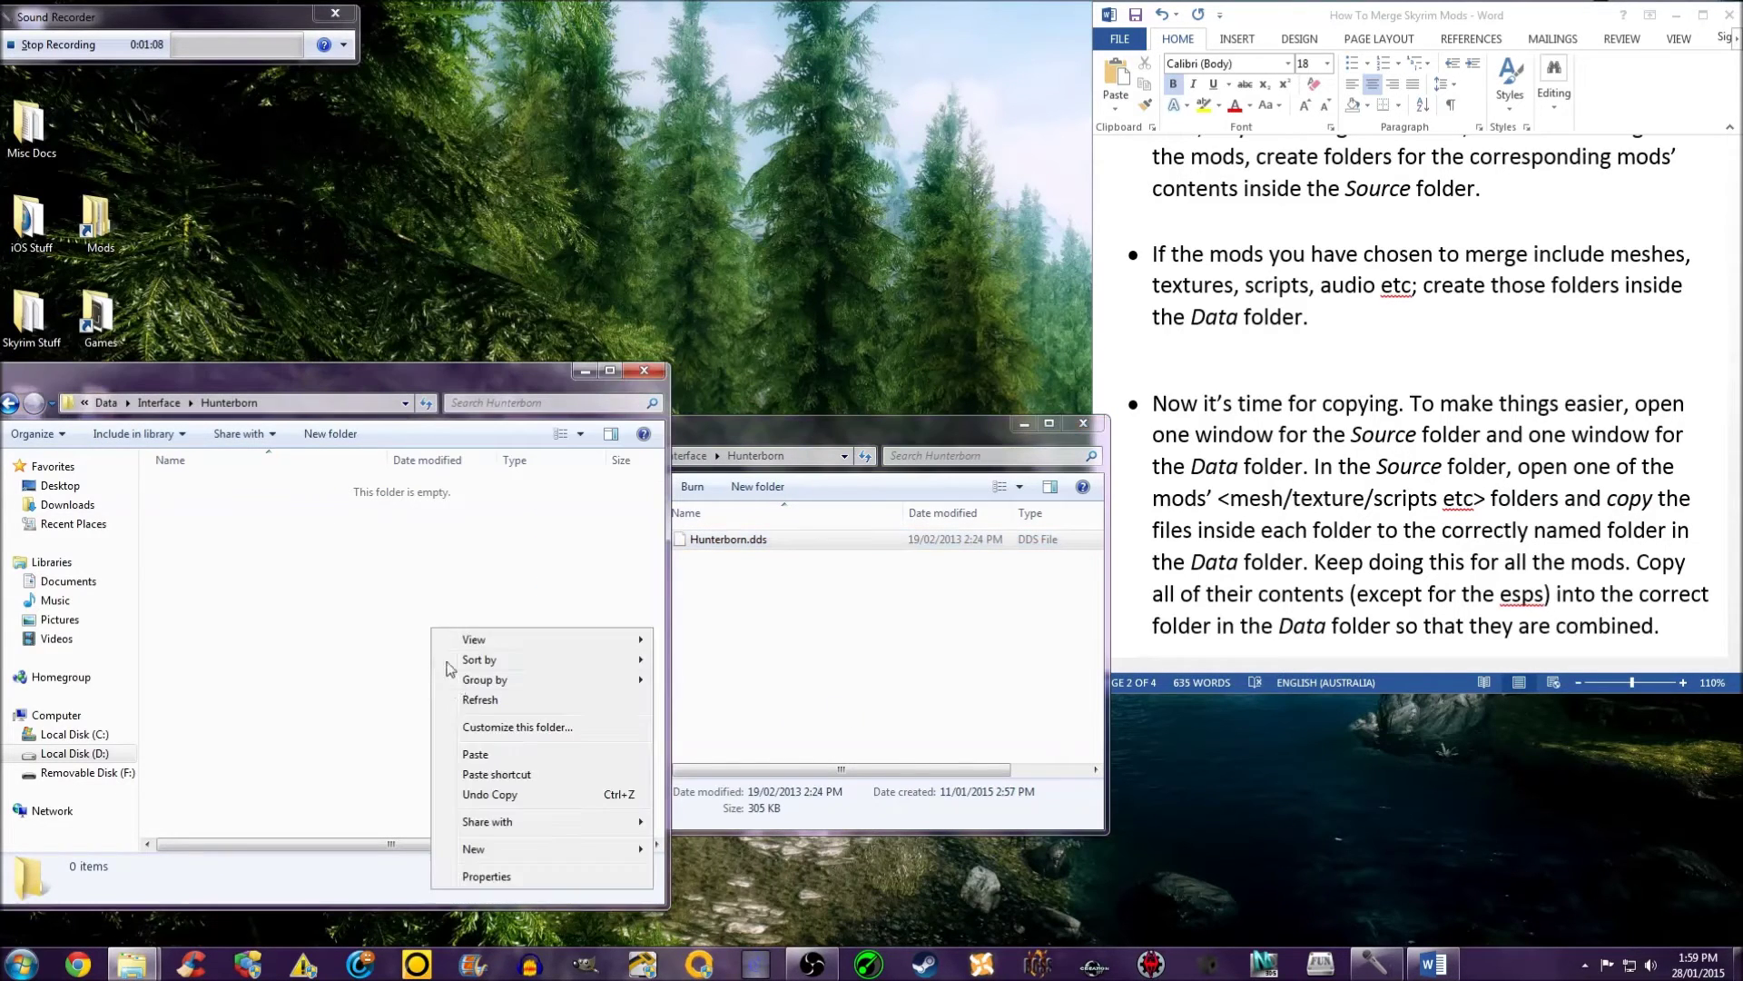
pyautogui.click(476, 754)
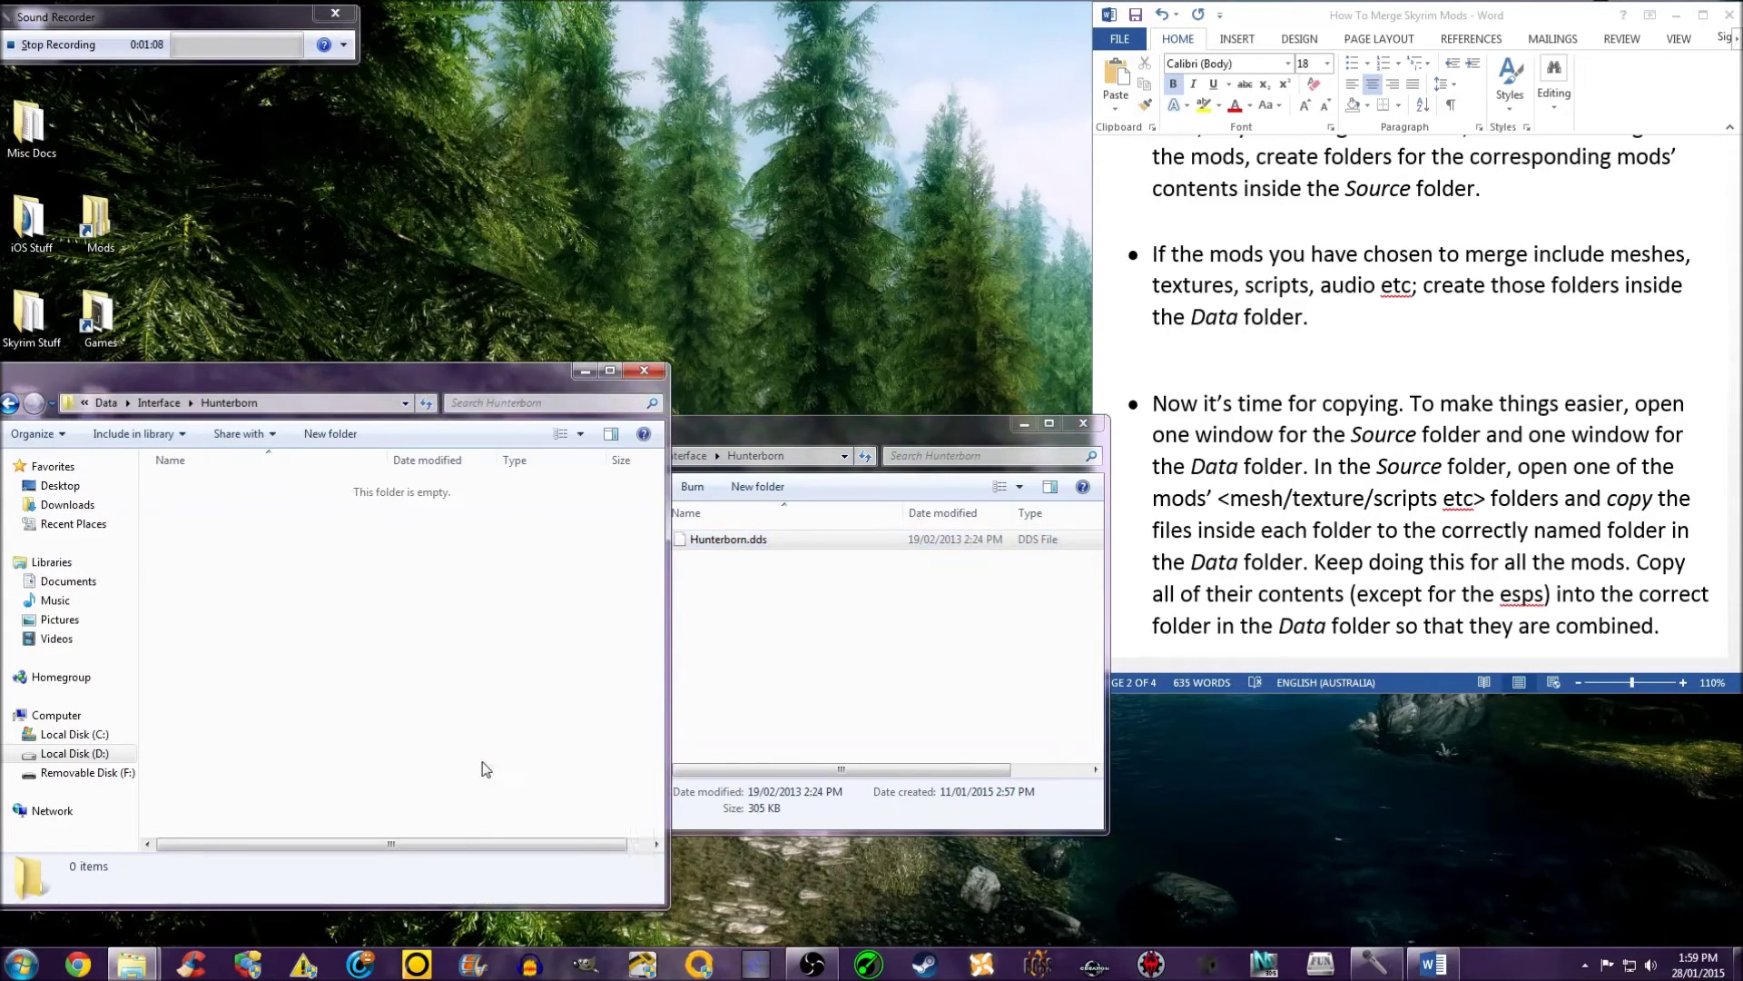
pyautogui.click(8, 405)
pyautogui.click(7, 405)
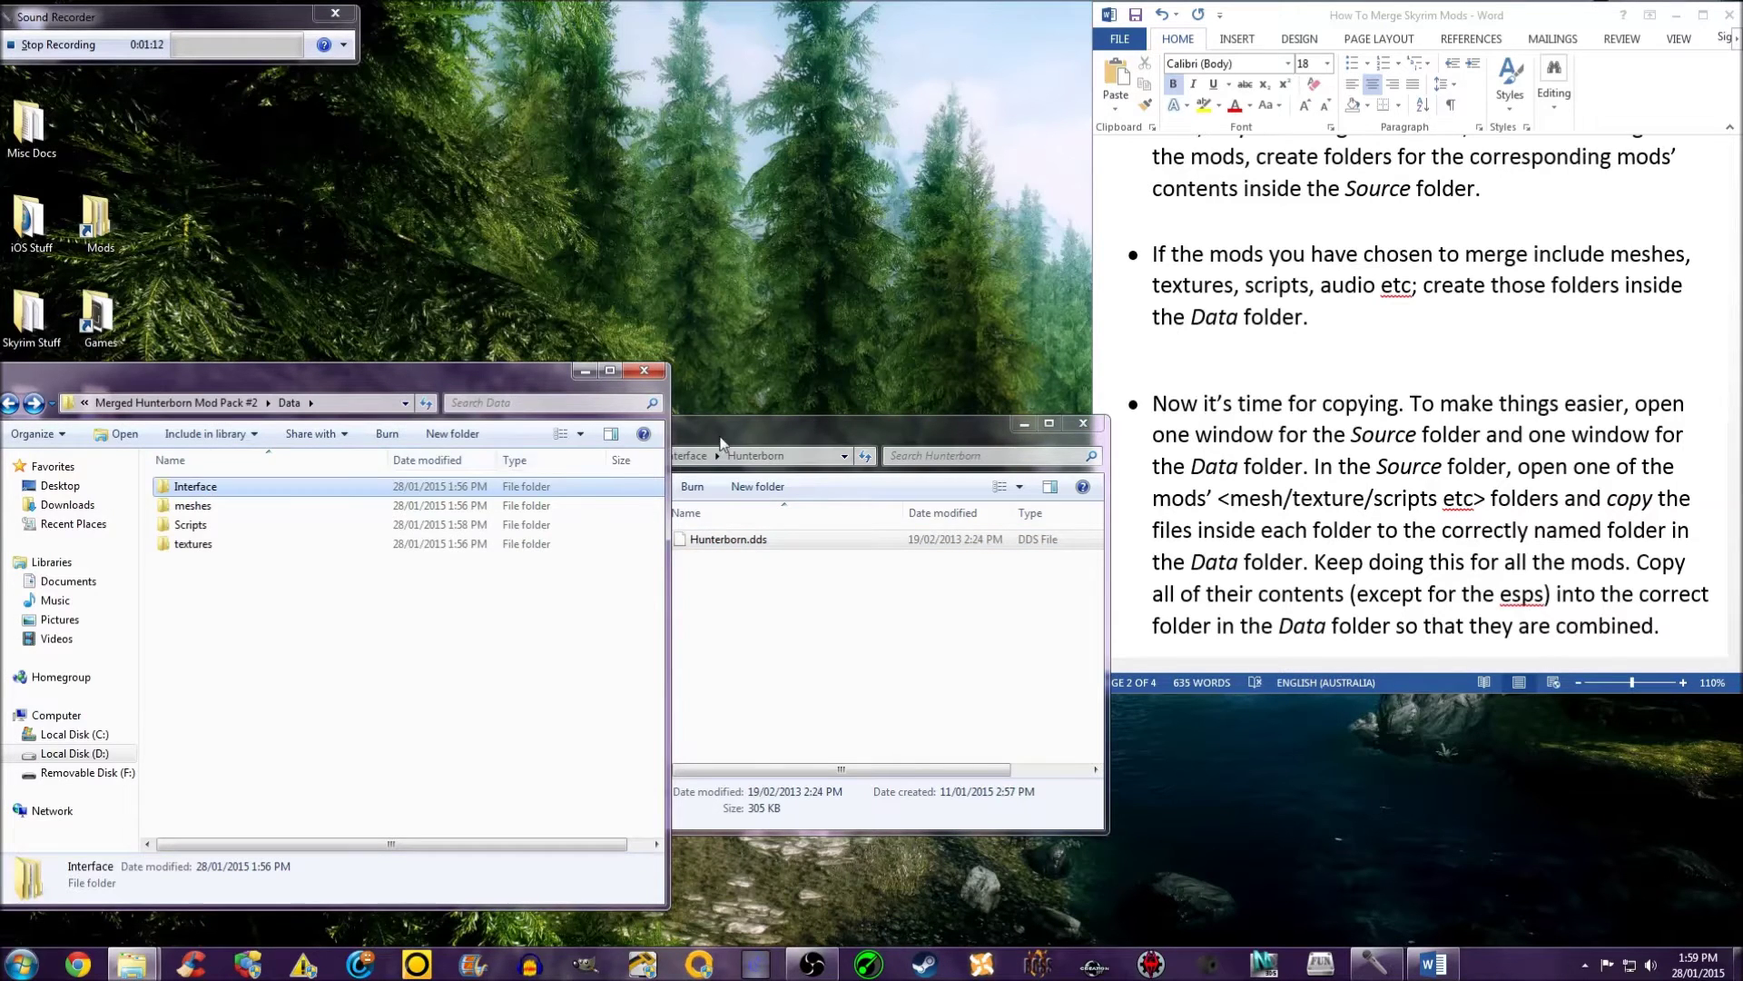
# Step: Return the Explorer window to the Source folder and consult the merging guide
pyautogui.click(720, 443)
pyautogui.click(524, 456)
pyautogui.click(524, 456)
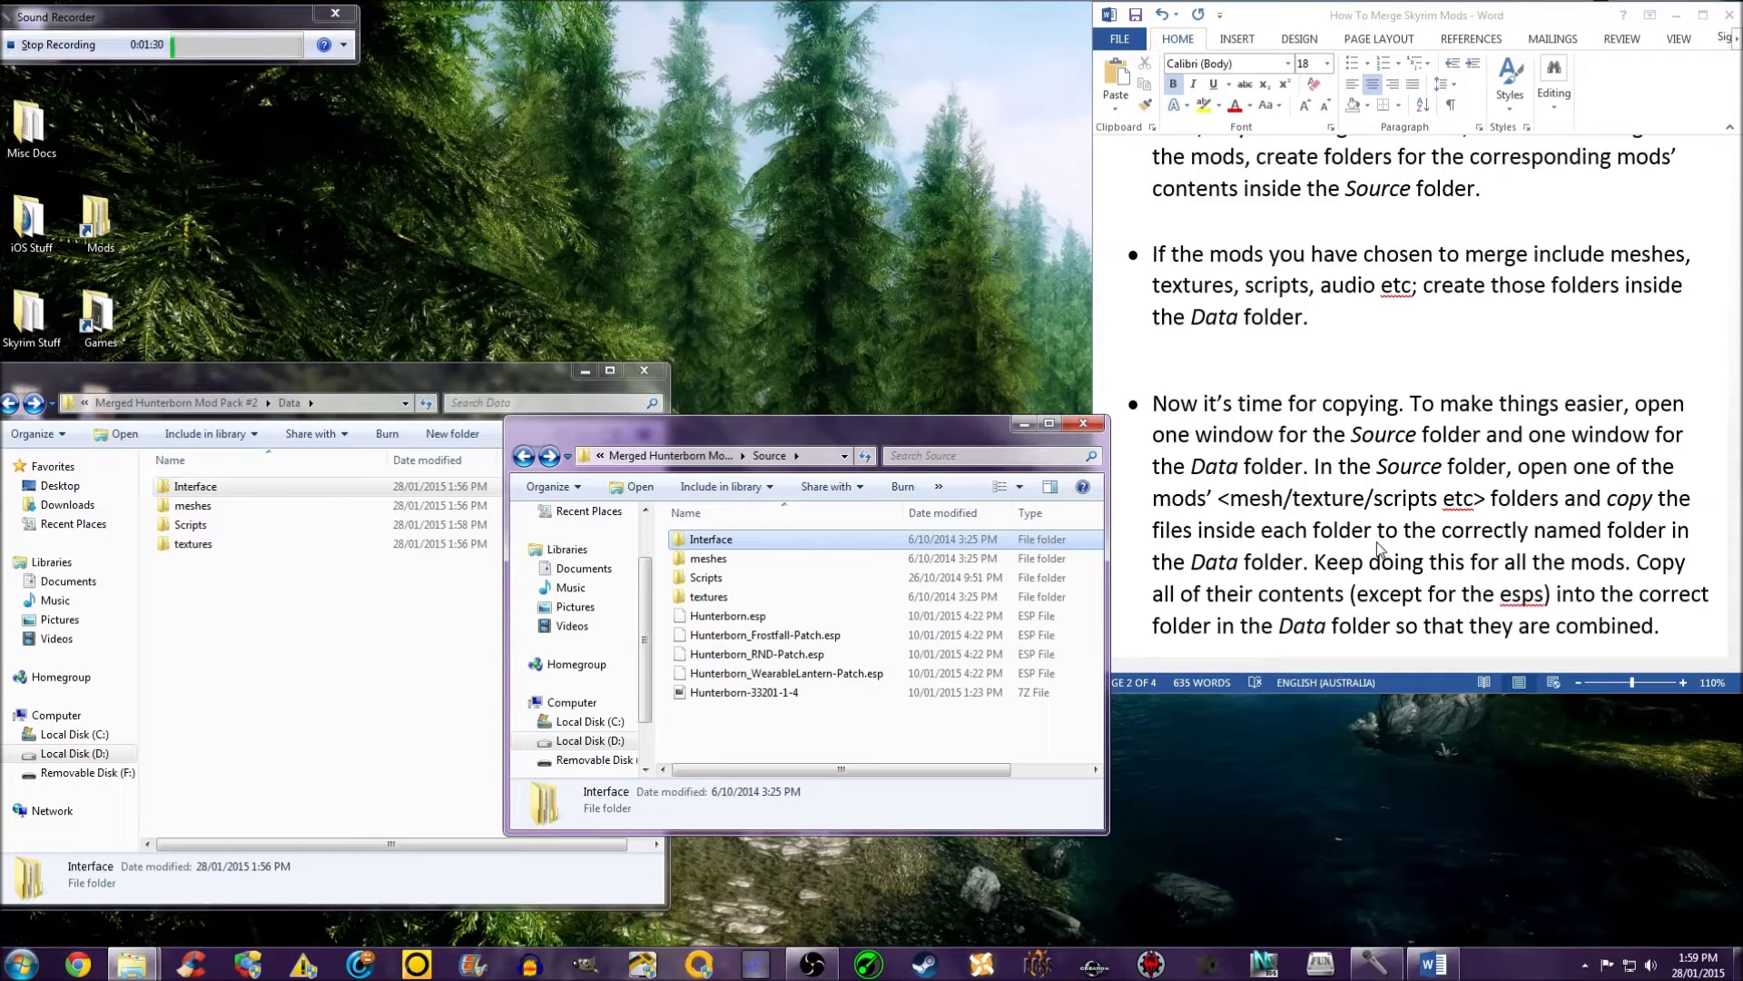
pyautogui.click(1646, 405)
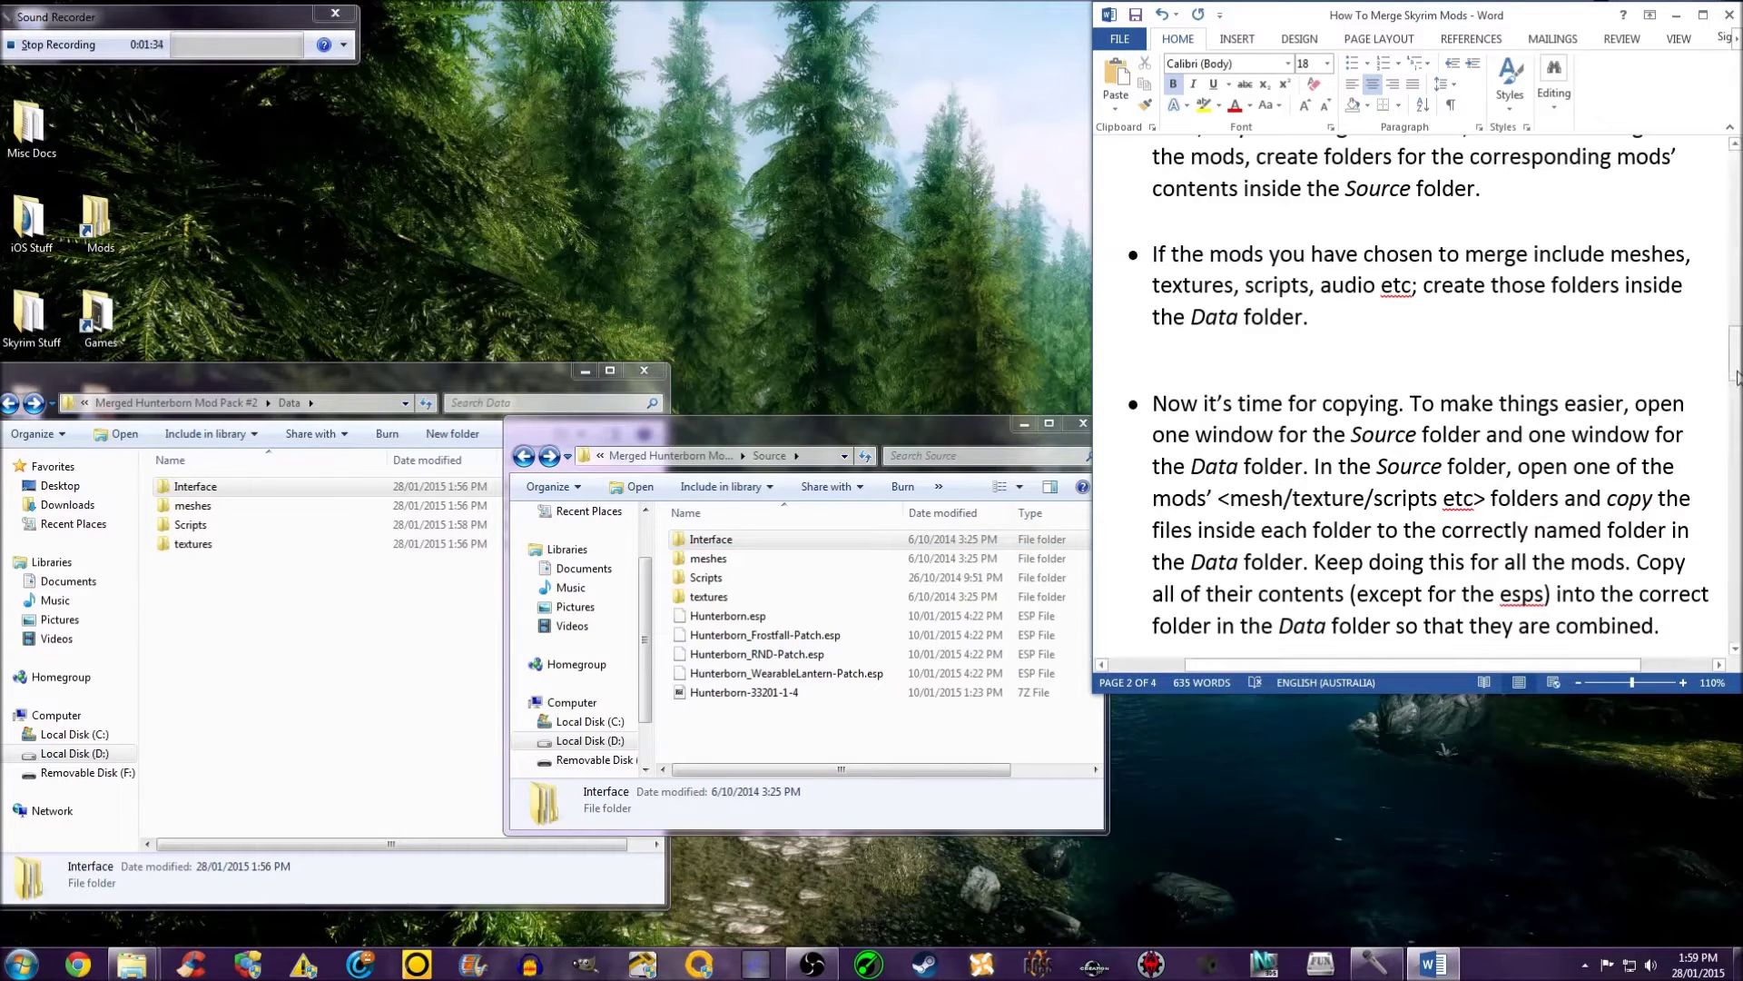
pyautogui.moveTo(1735, 354); pyautogui.dragTo(1724, 460)
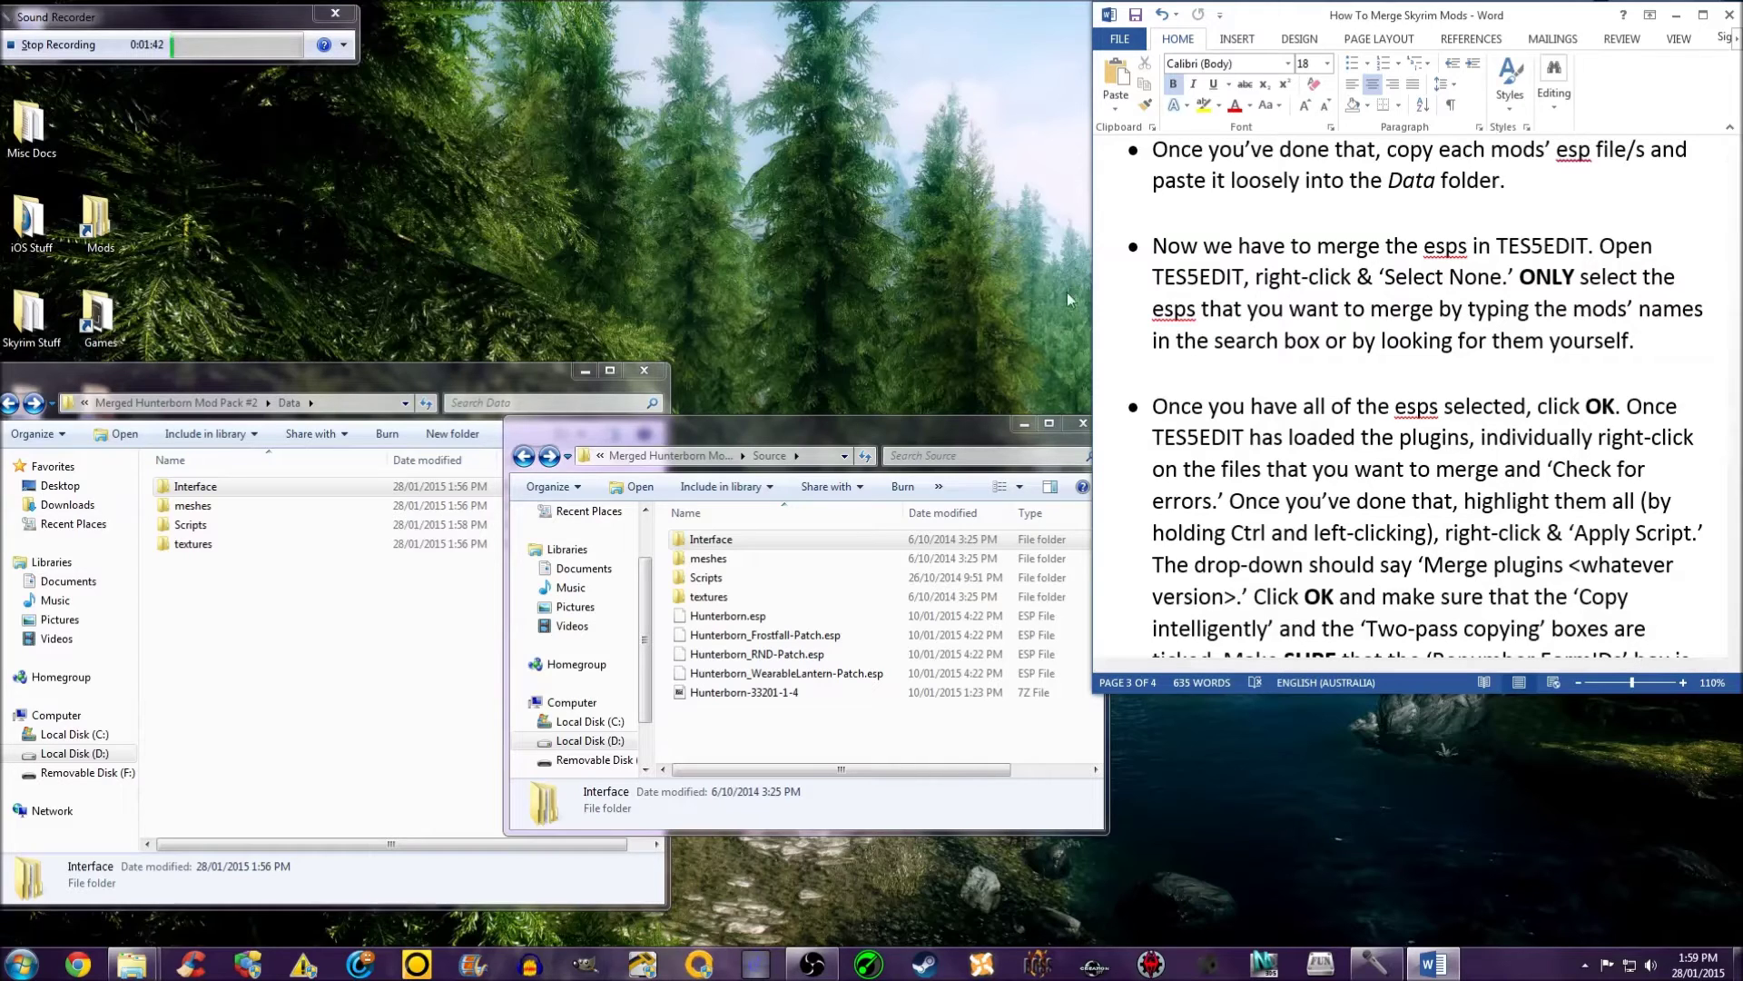
# Step: Copy the four Hunterborn .esp files from Source into the merged pack's Data folder
pyautogui.click(738, 675)
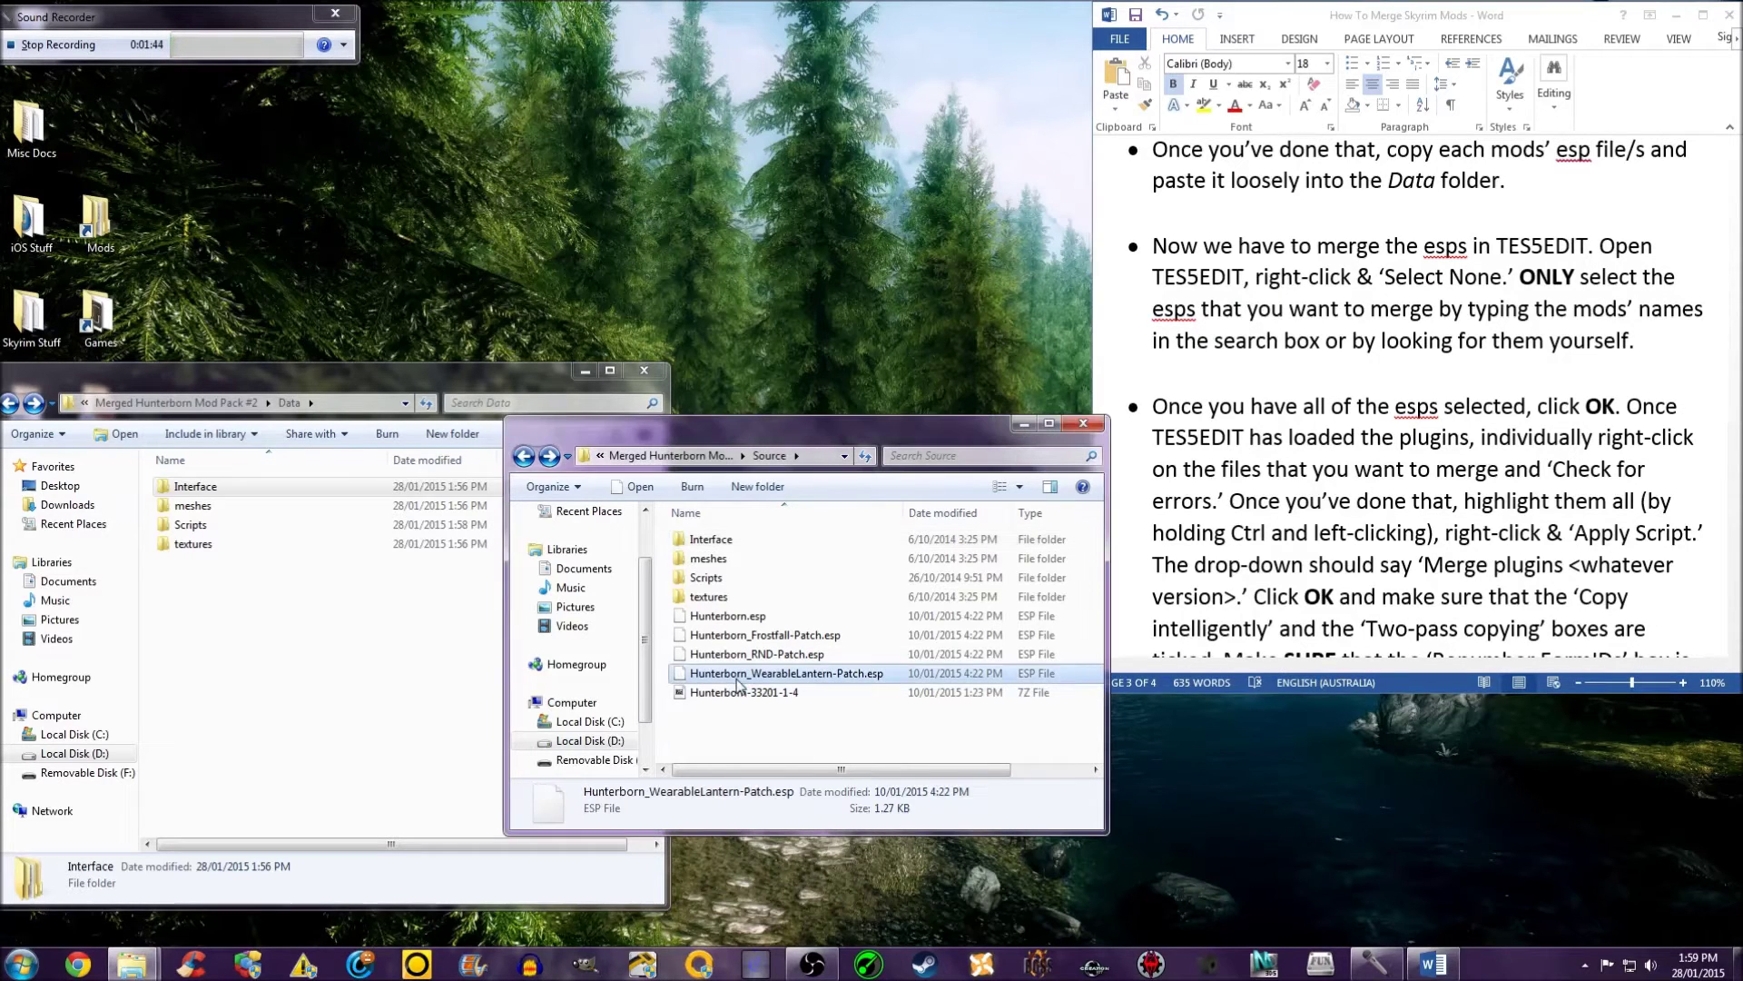
pyautogui.keyDown('ctrl'); pyautogui.click(743, 654); pyautogui.keyUp('ctrl')
pyautogui.keyDown('ctrl'); pyautogui.click(743, 634); pyautogui.keyUp('ctrl')
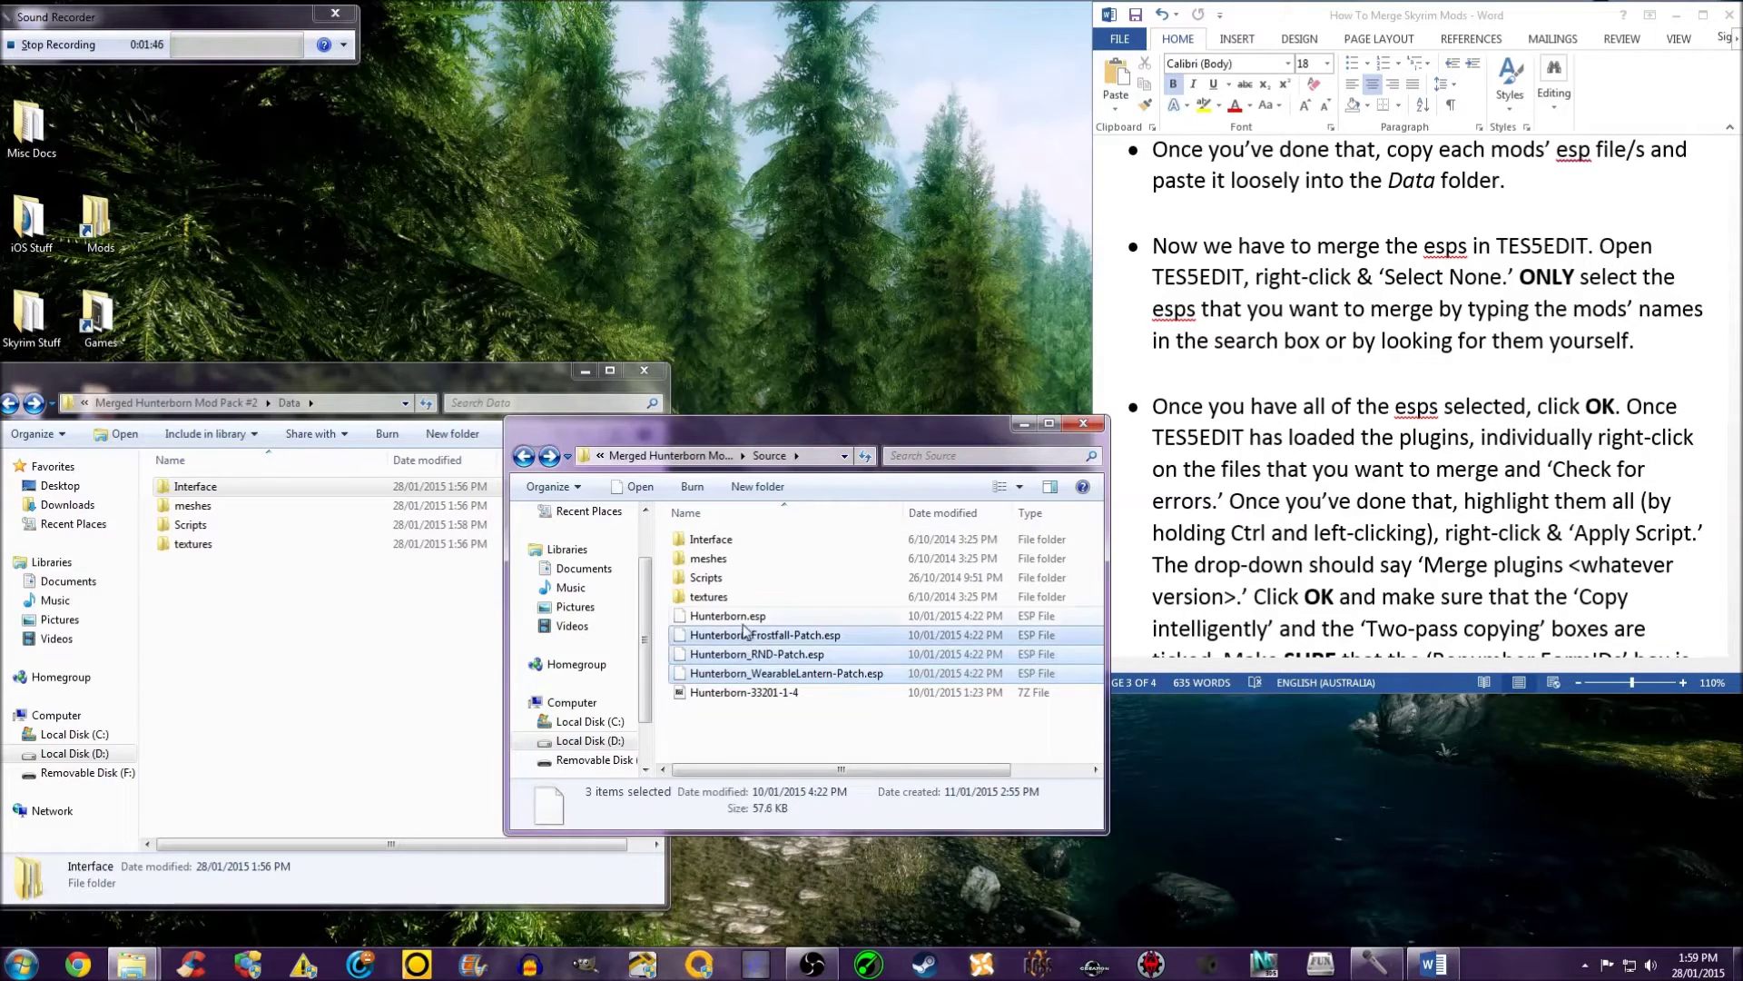
pyautogui.keyDown('ctrl'); pyautogui.click(743, 619); pyautogui.keyUp('ctrl')
pyautogui.rightClick(743, 618)
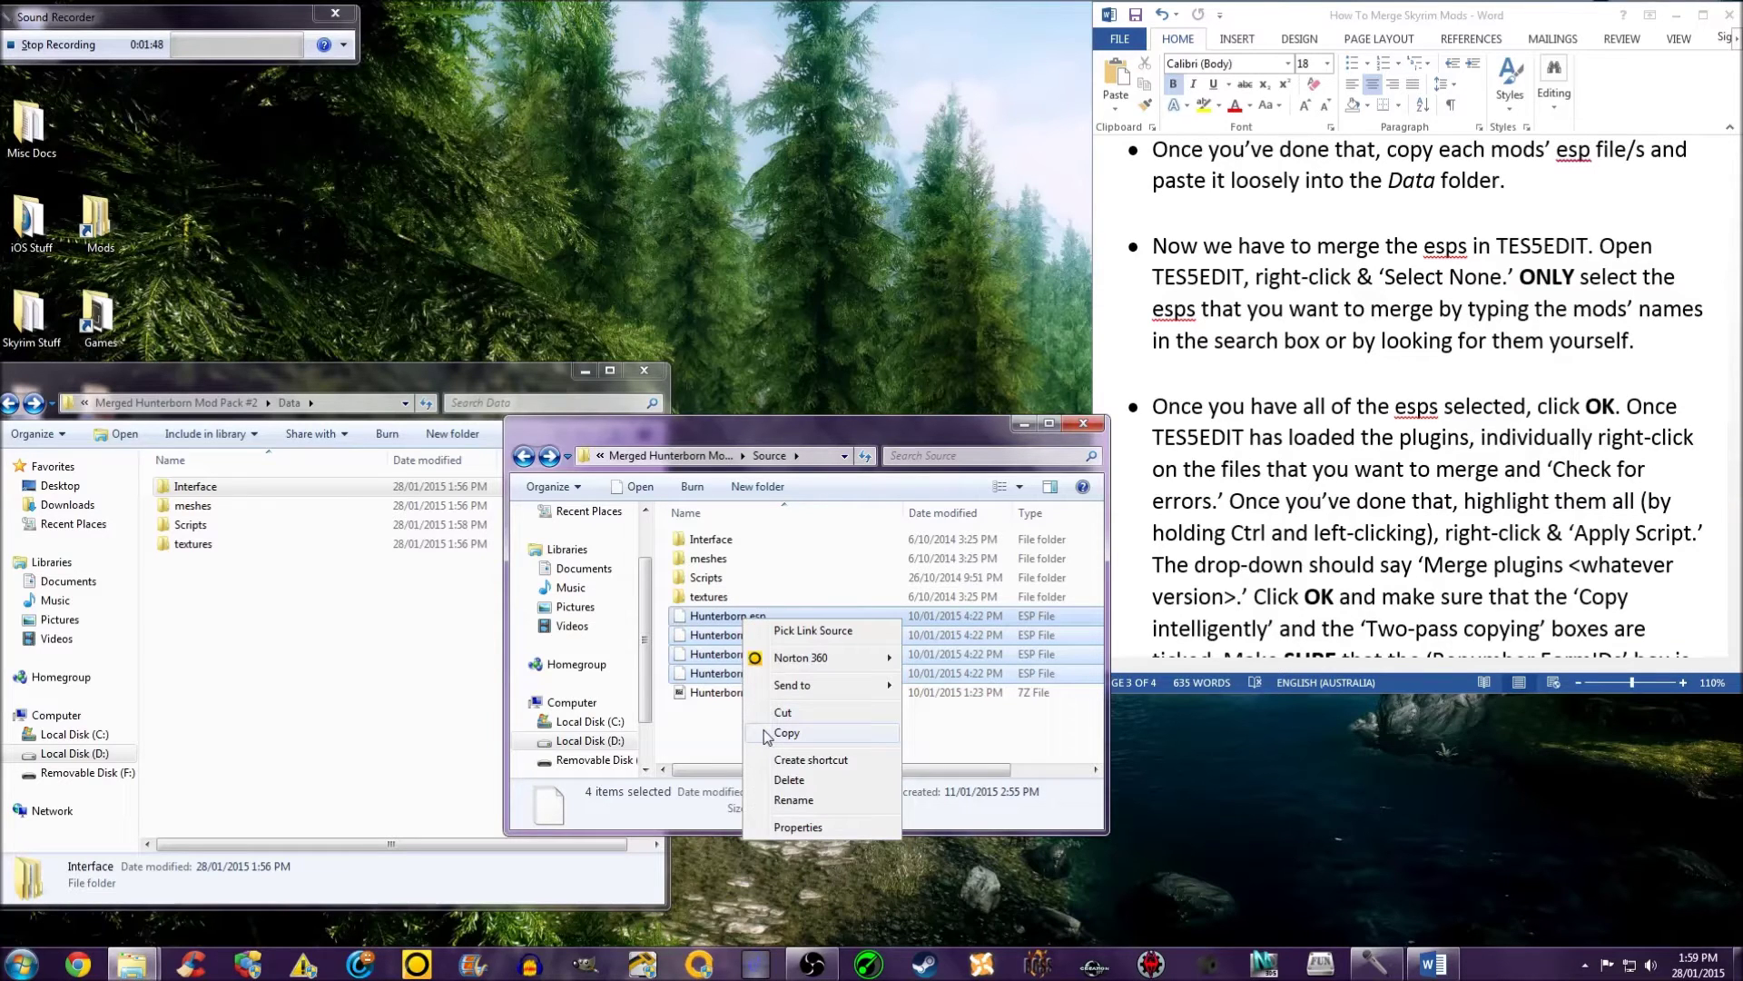
pyautogui.click(786, 733)
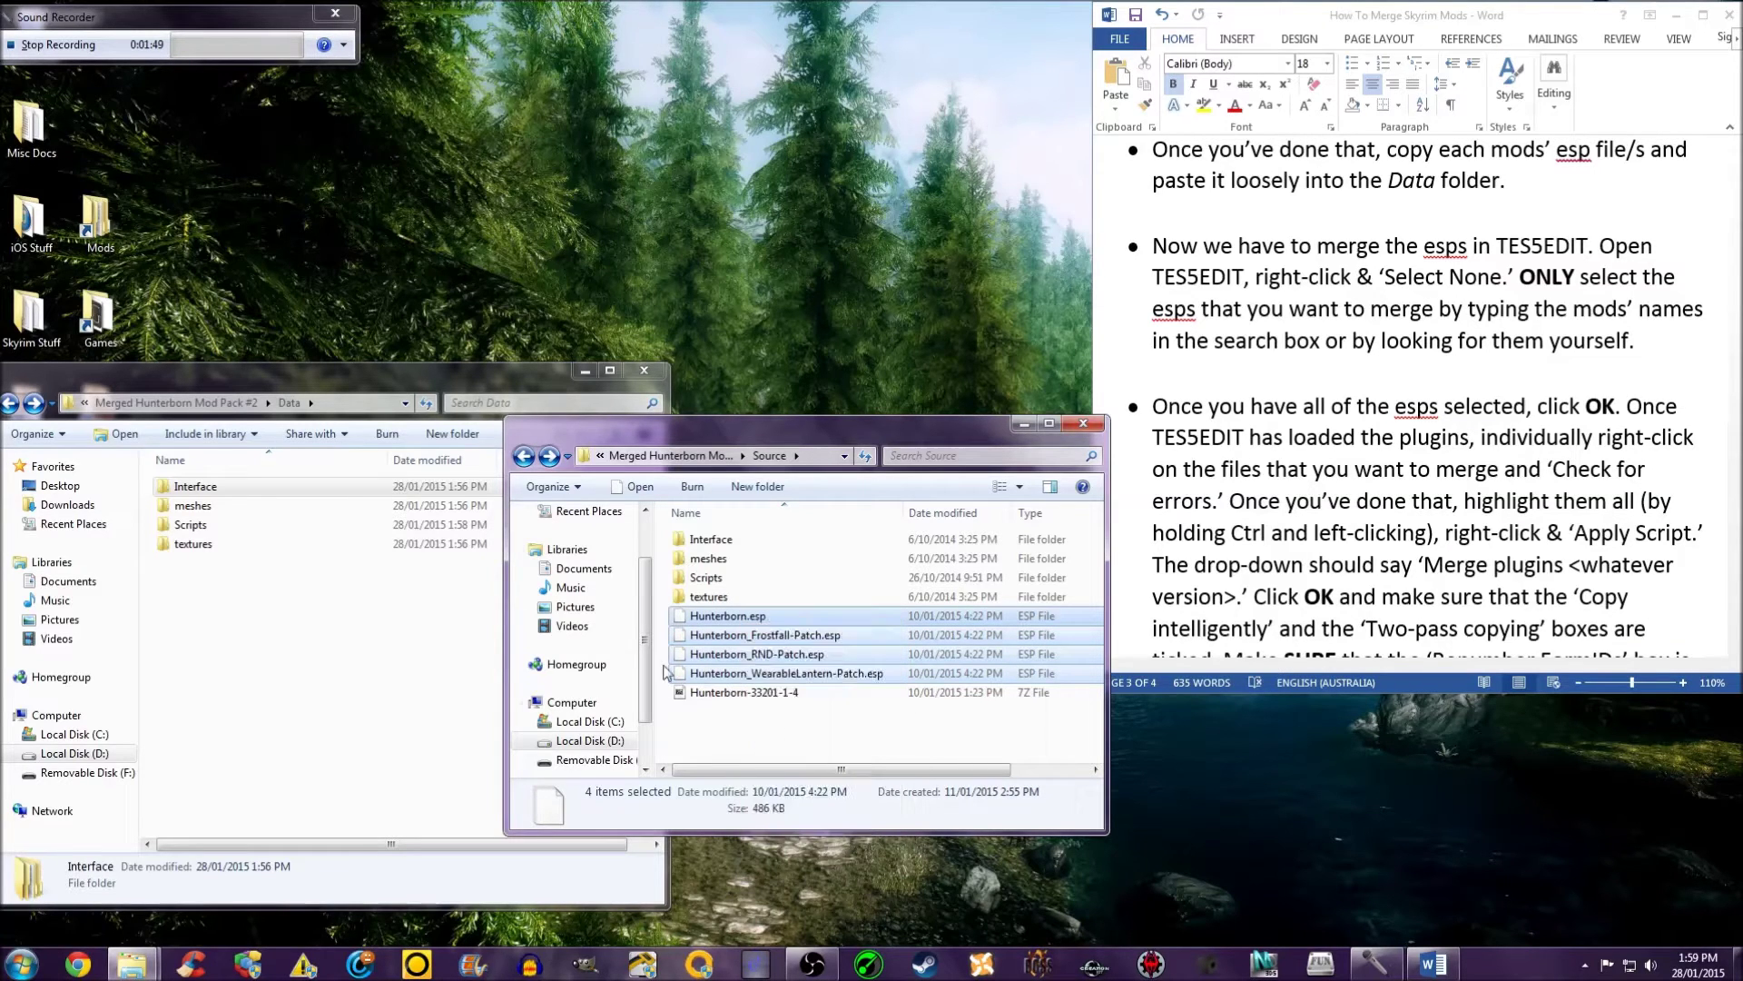
pyautogui.rightClick(220, 612)
pyautogui.click(368, 738)
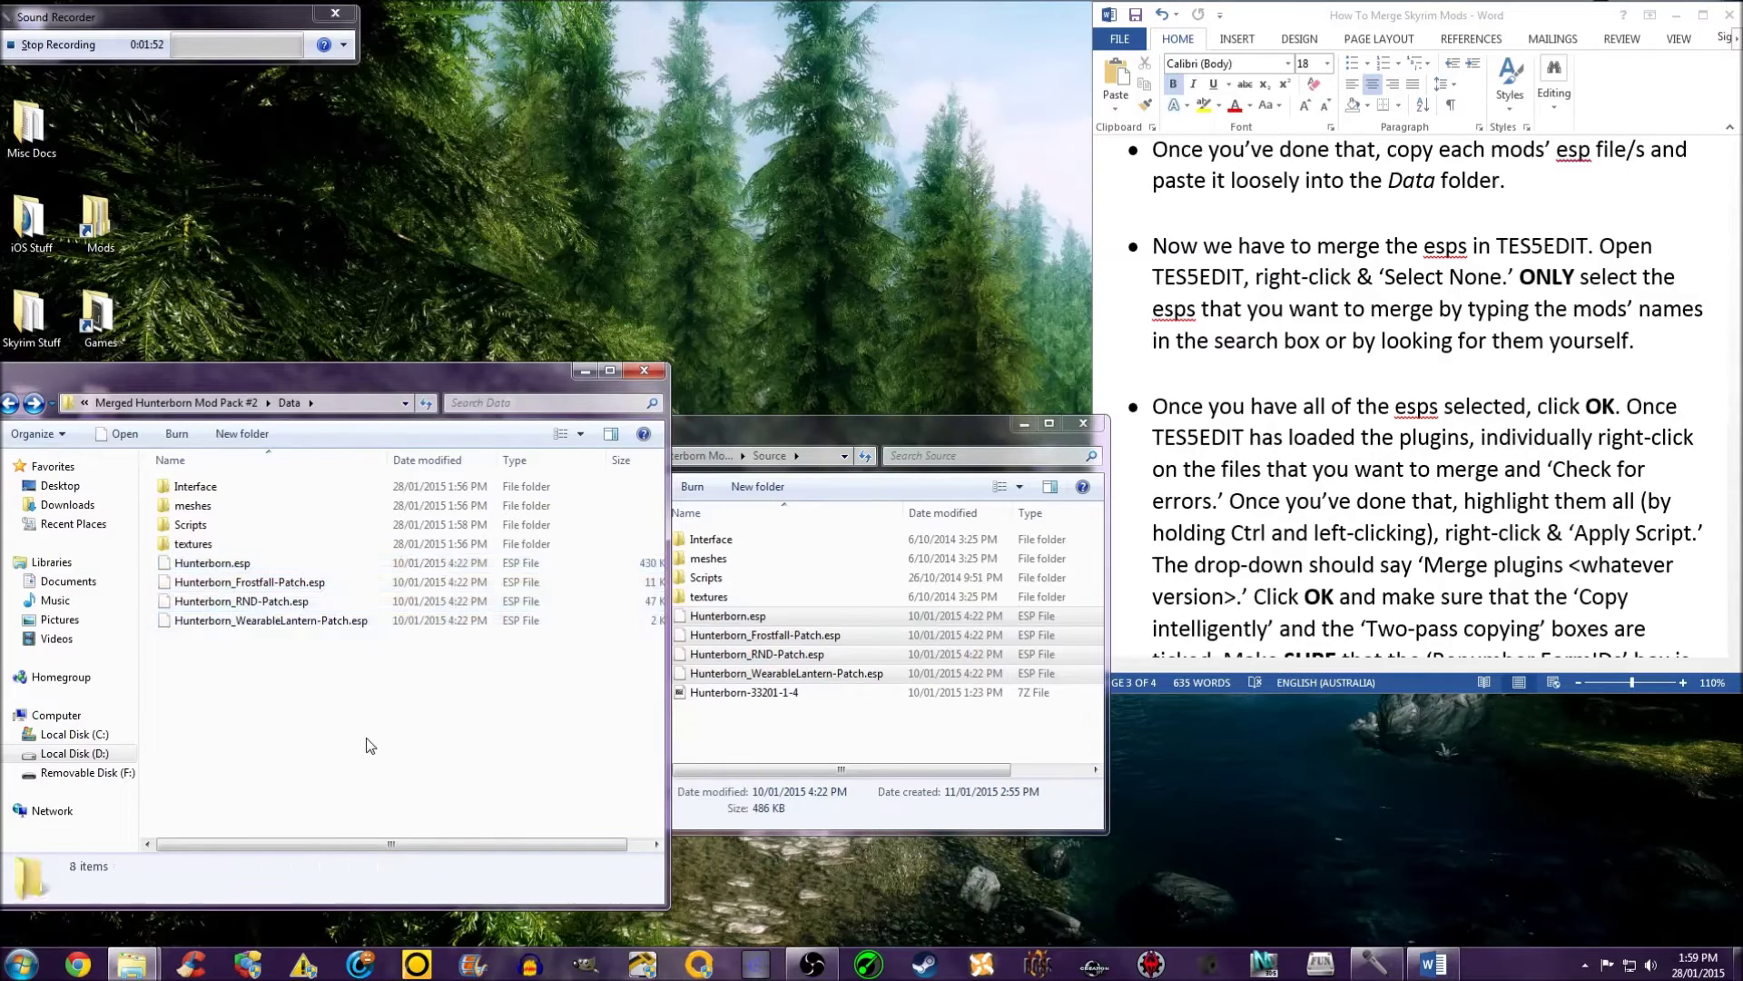
pyautogui.click(761, 746)
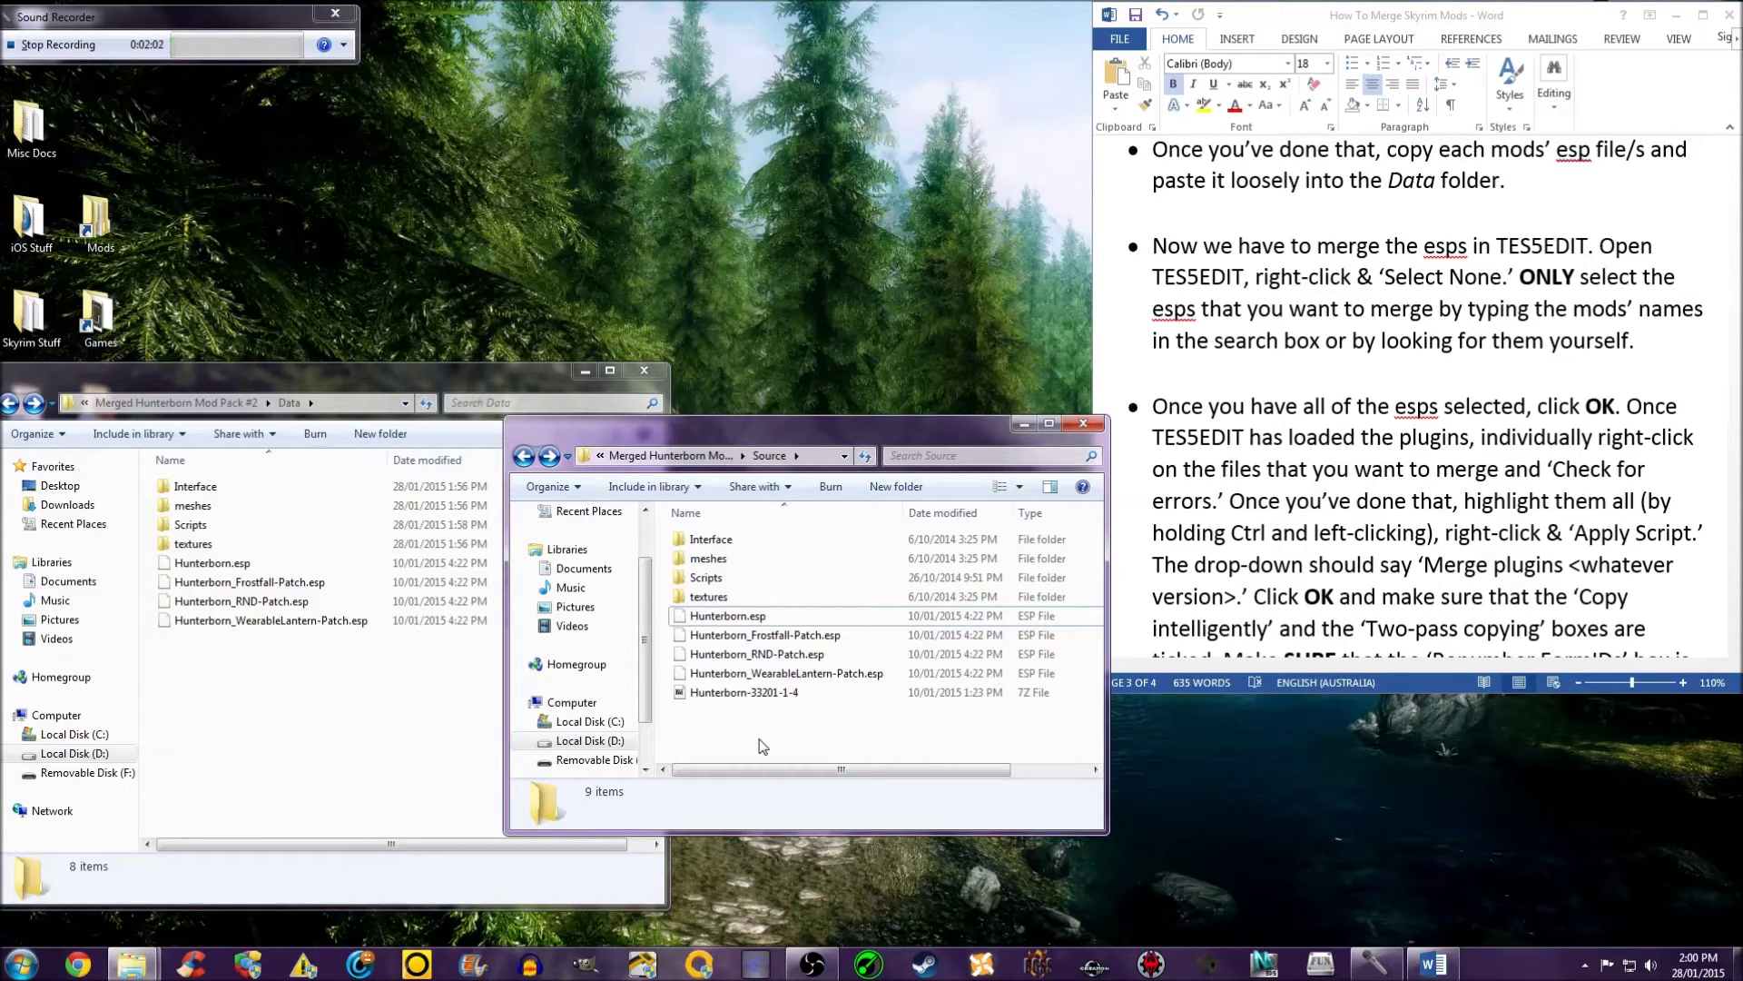
pyautogui.click(1149, 964)
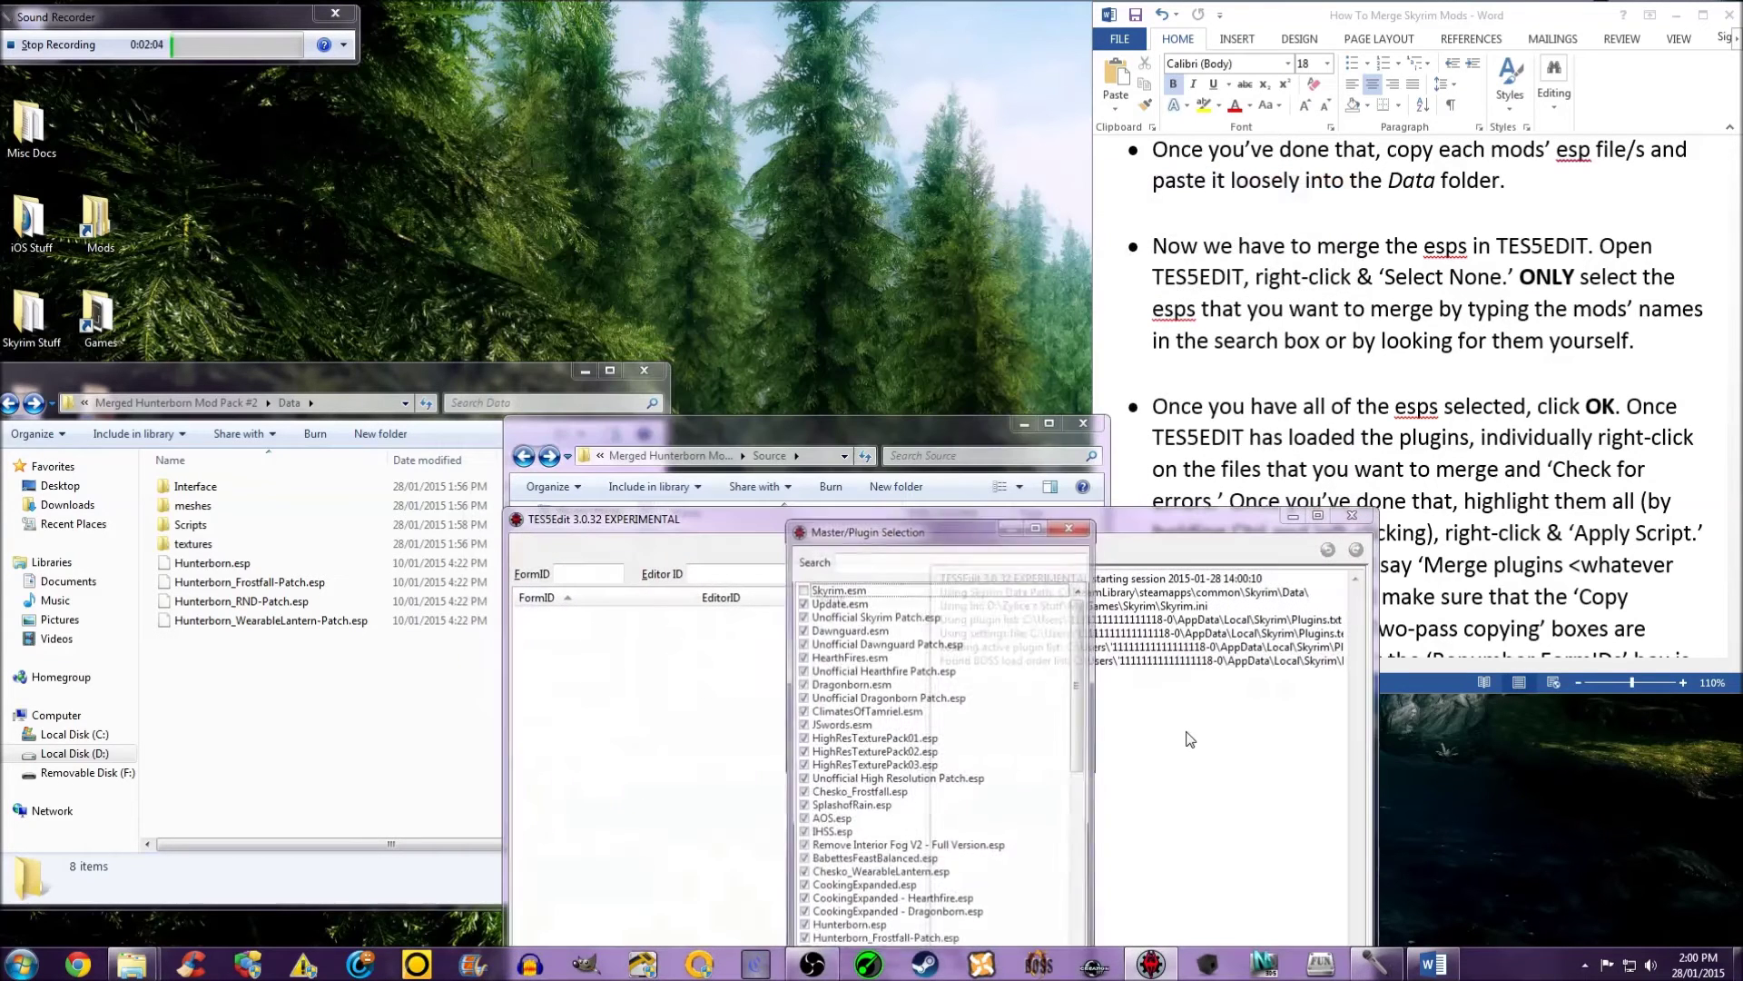
# Step: Untick all plugins, filter by 'hun', and tick Hunterborn.esp and Hunterborn_Frostfall-Patch.esp
pyautogui.rightClick(1032, 700)
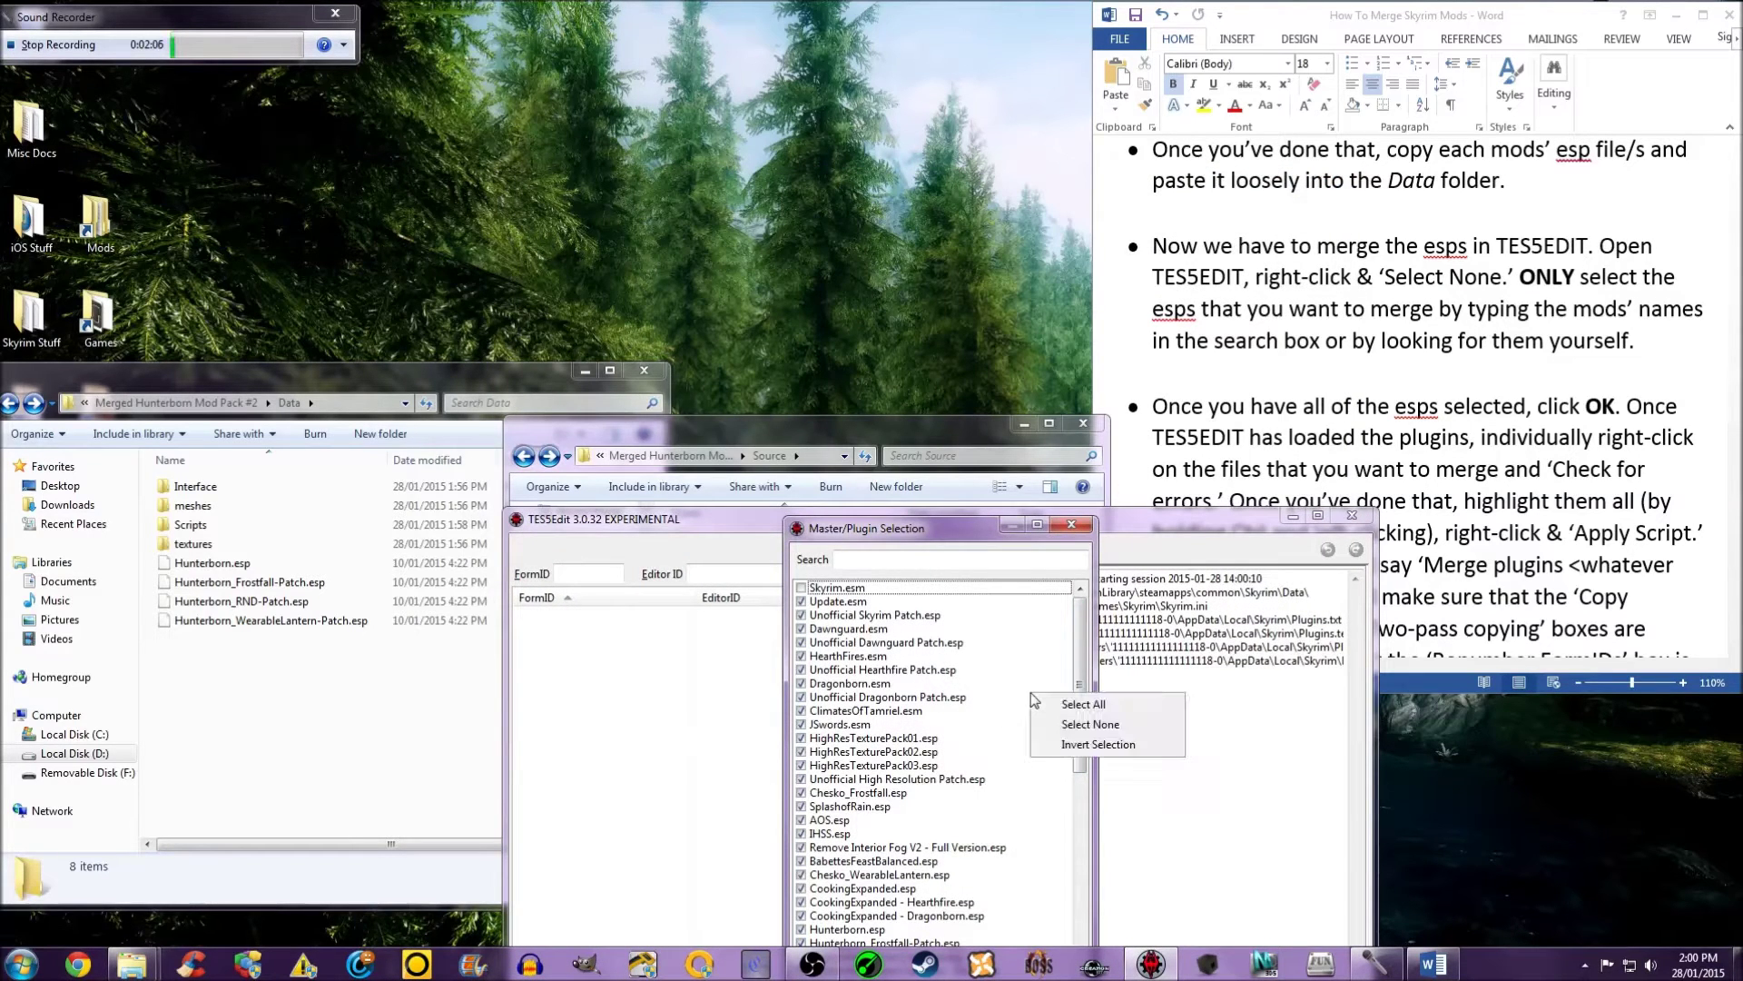
pyautogui.click(1090, 723)
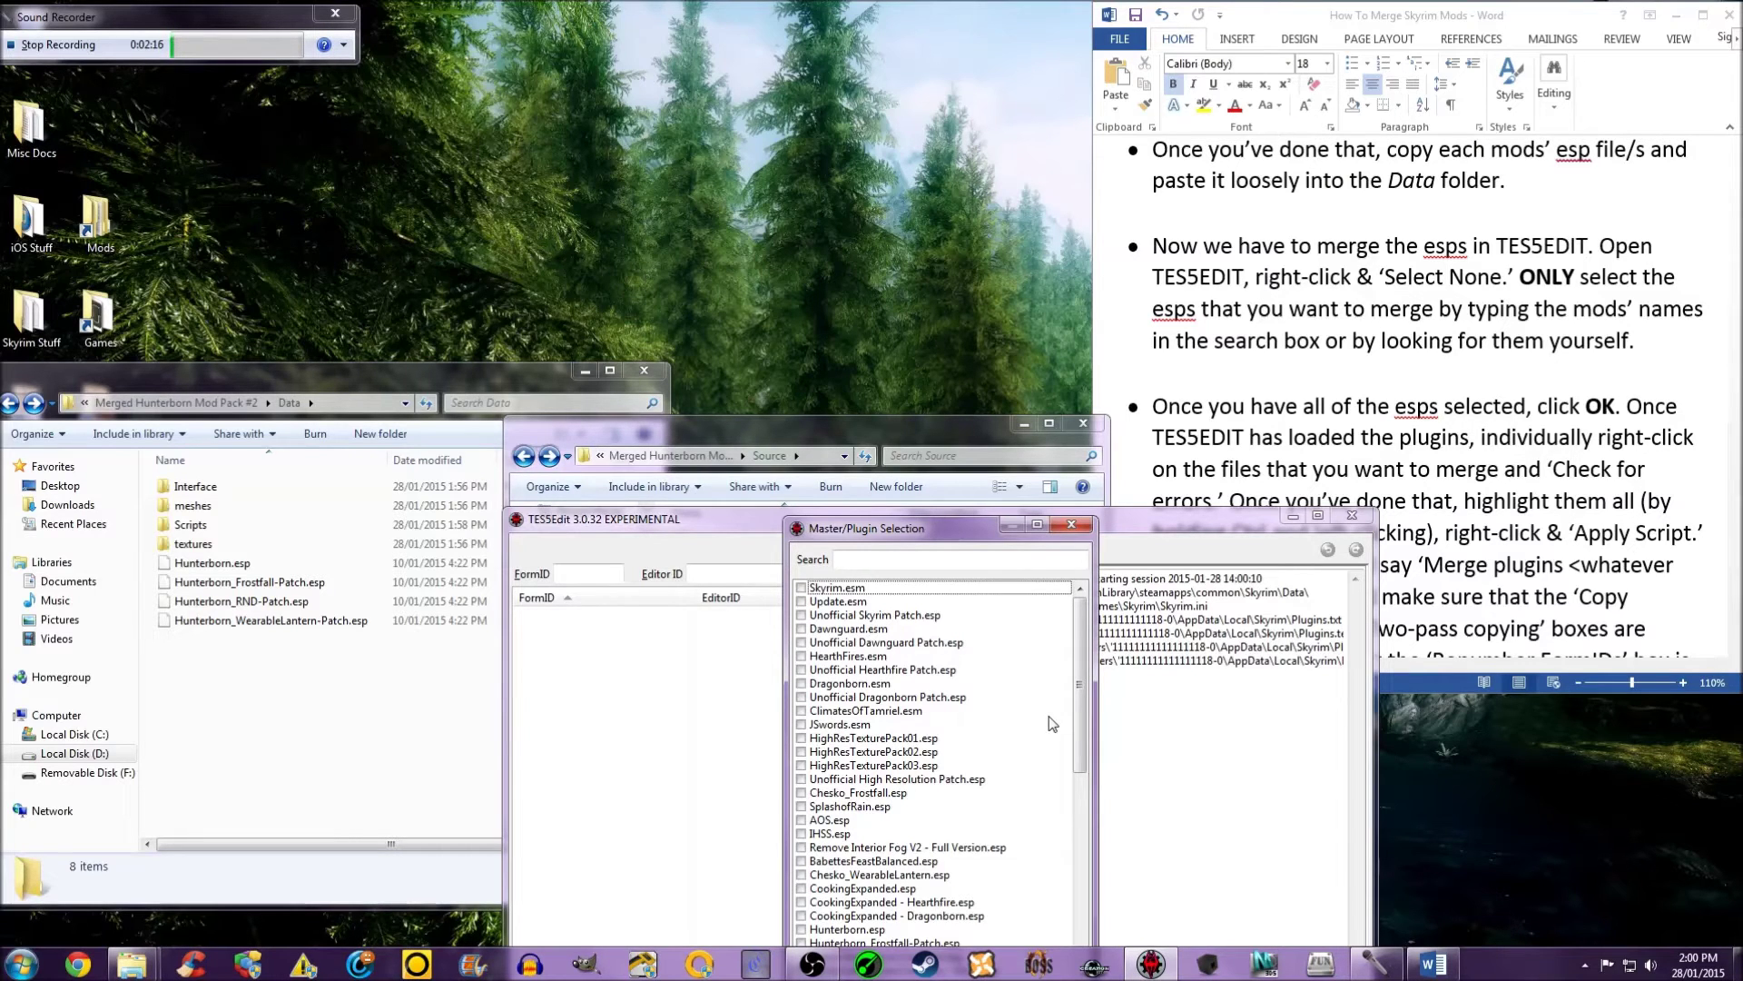
pyautogui.click(912, 558)
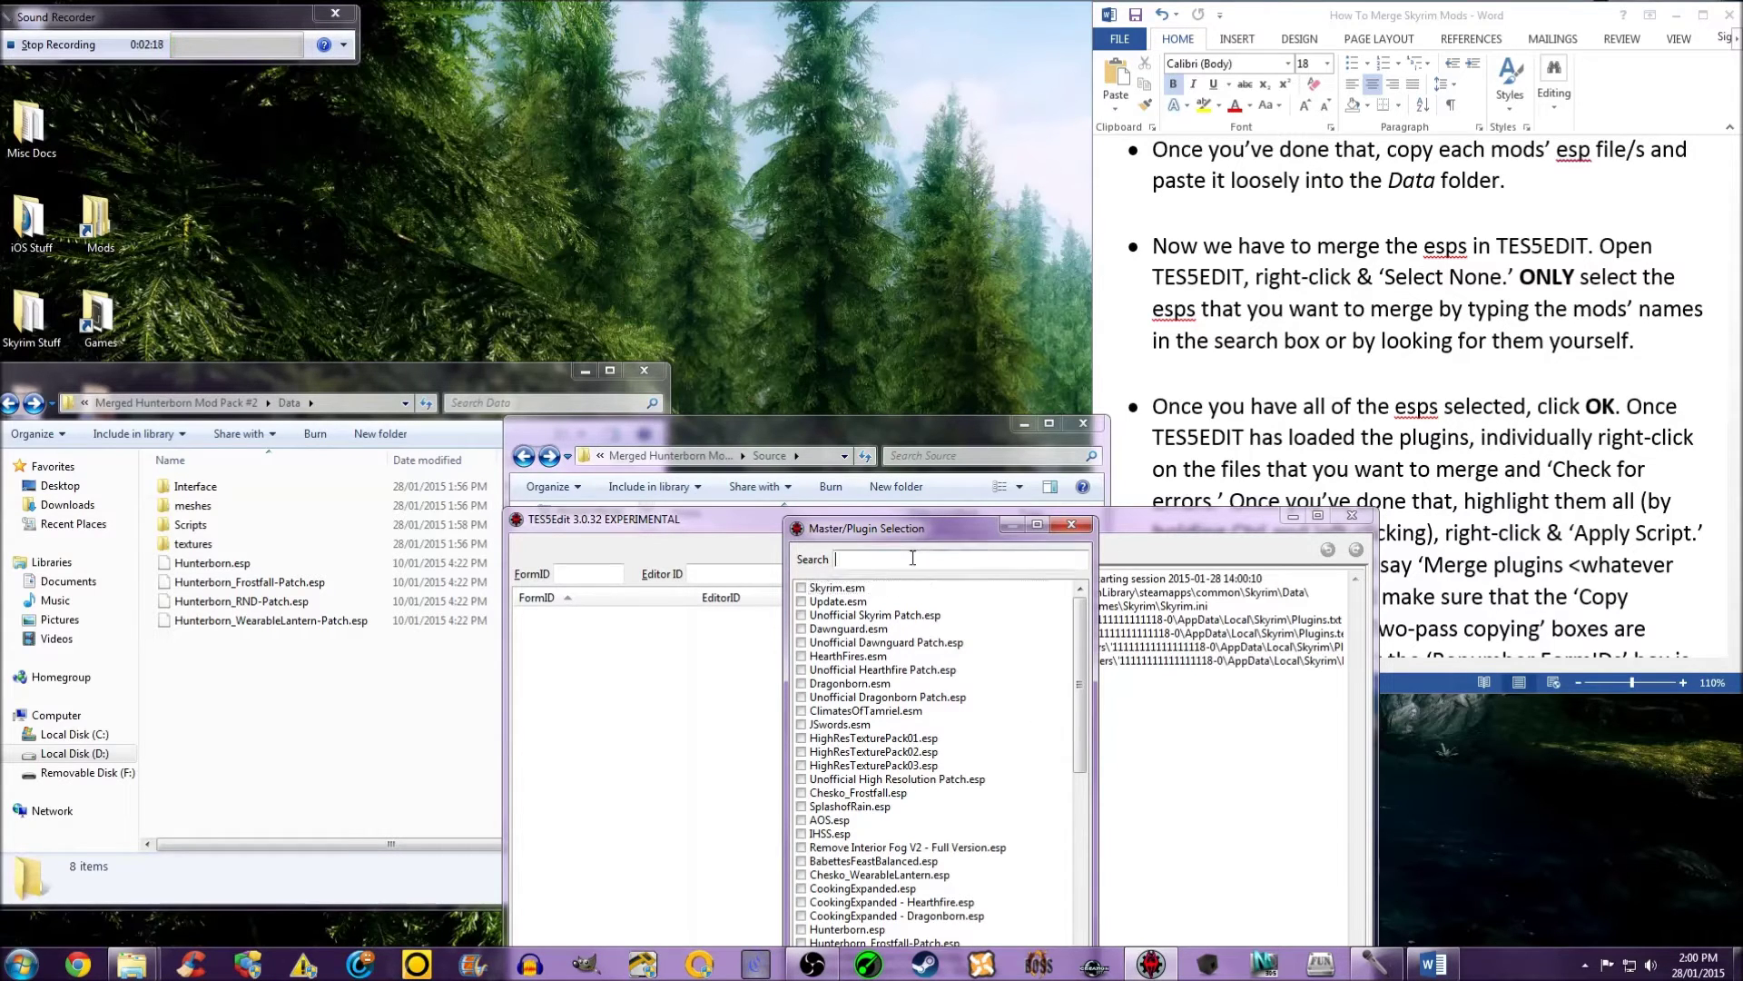
pyautogui.write('hunter')
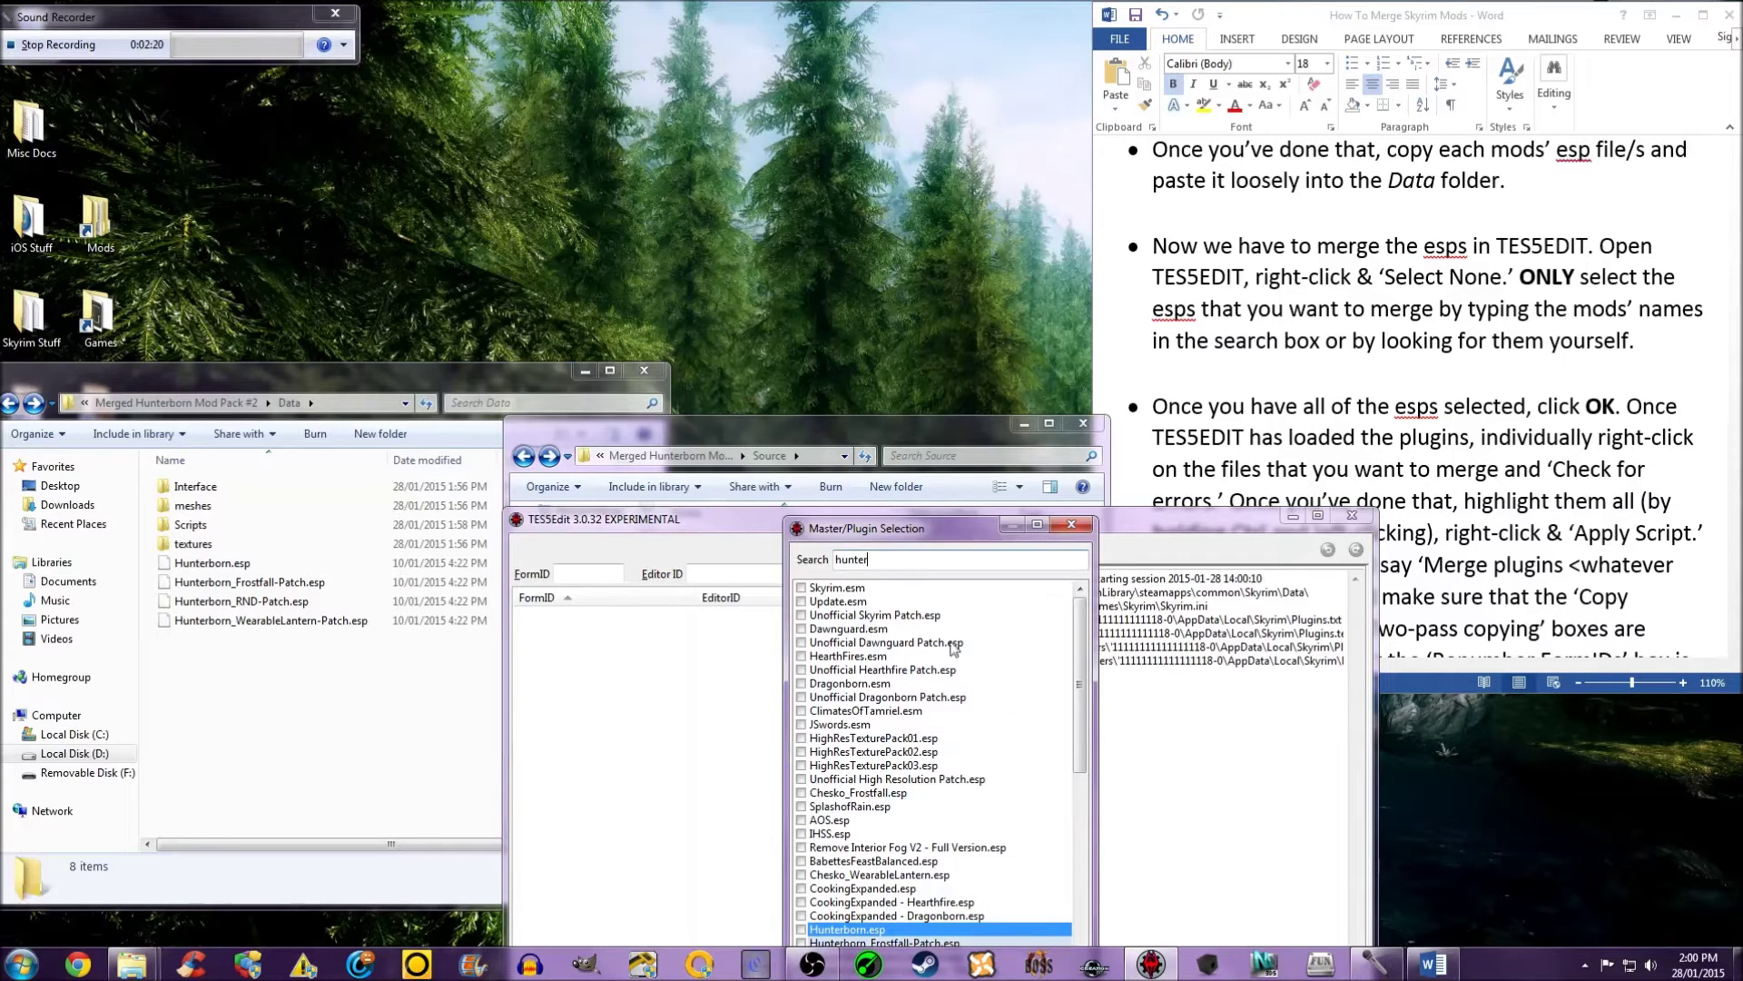
pyautogui.scroll(-5, 817, 772)
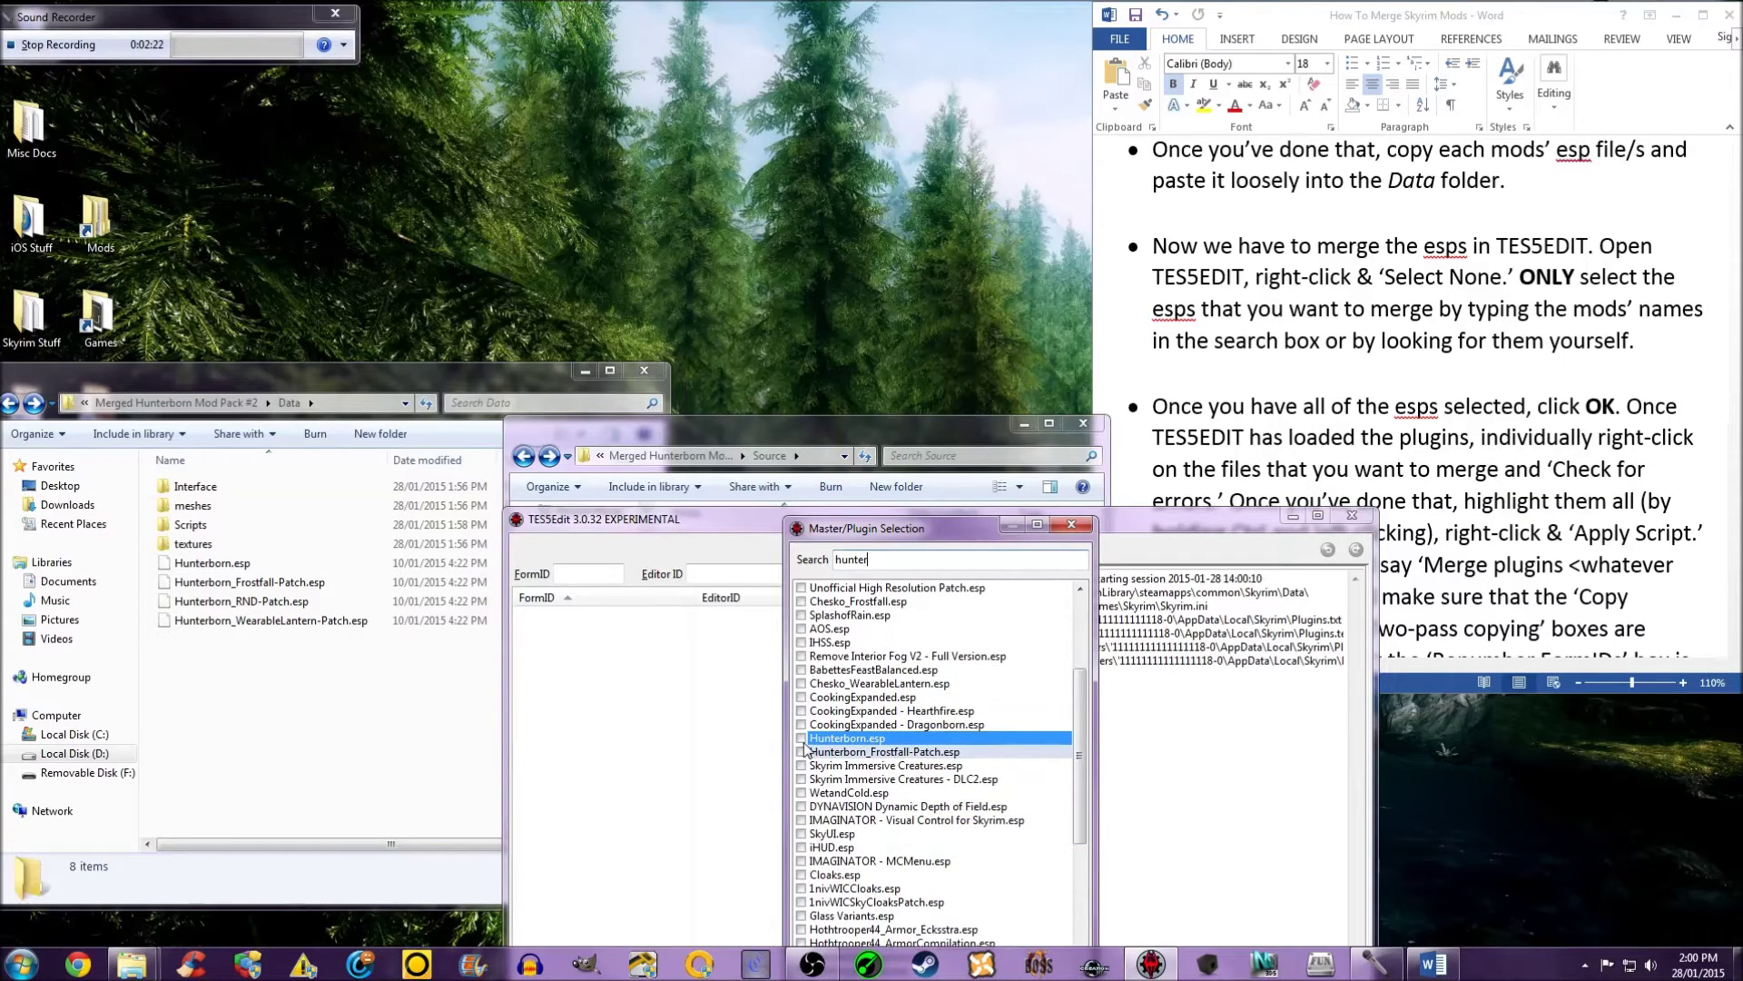
pyautogui.click(803, 739)
pyautogui.click(802, 752)
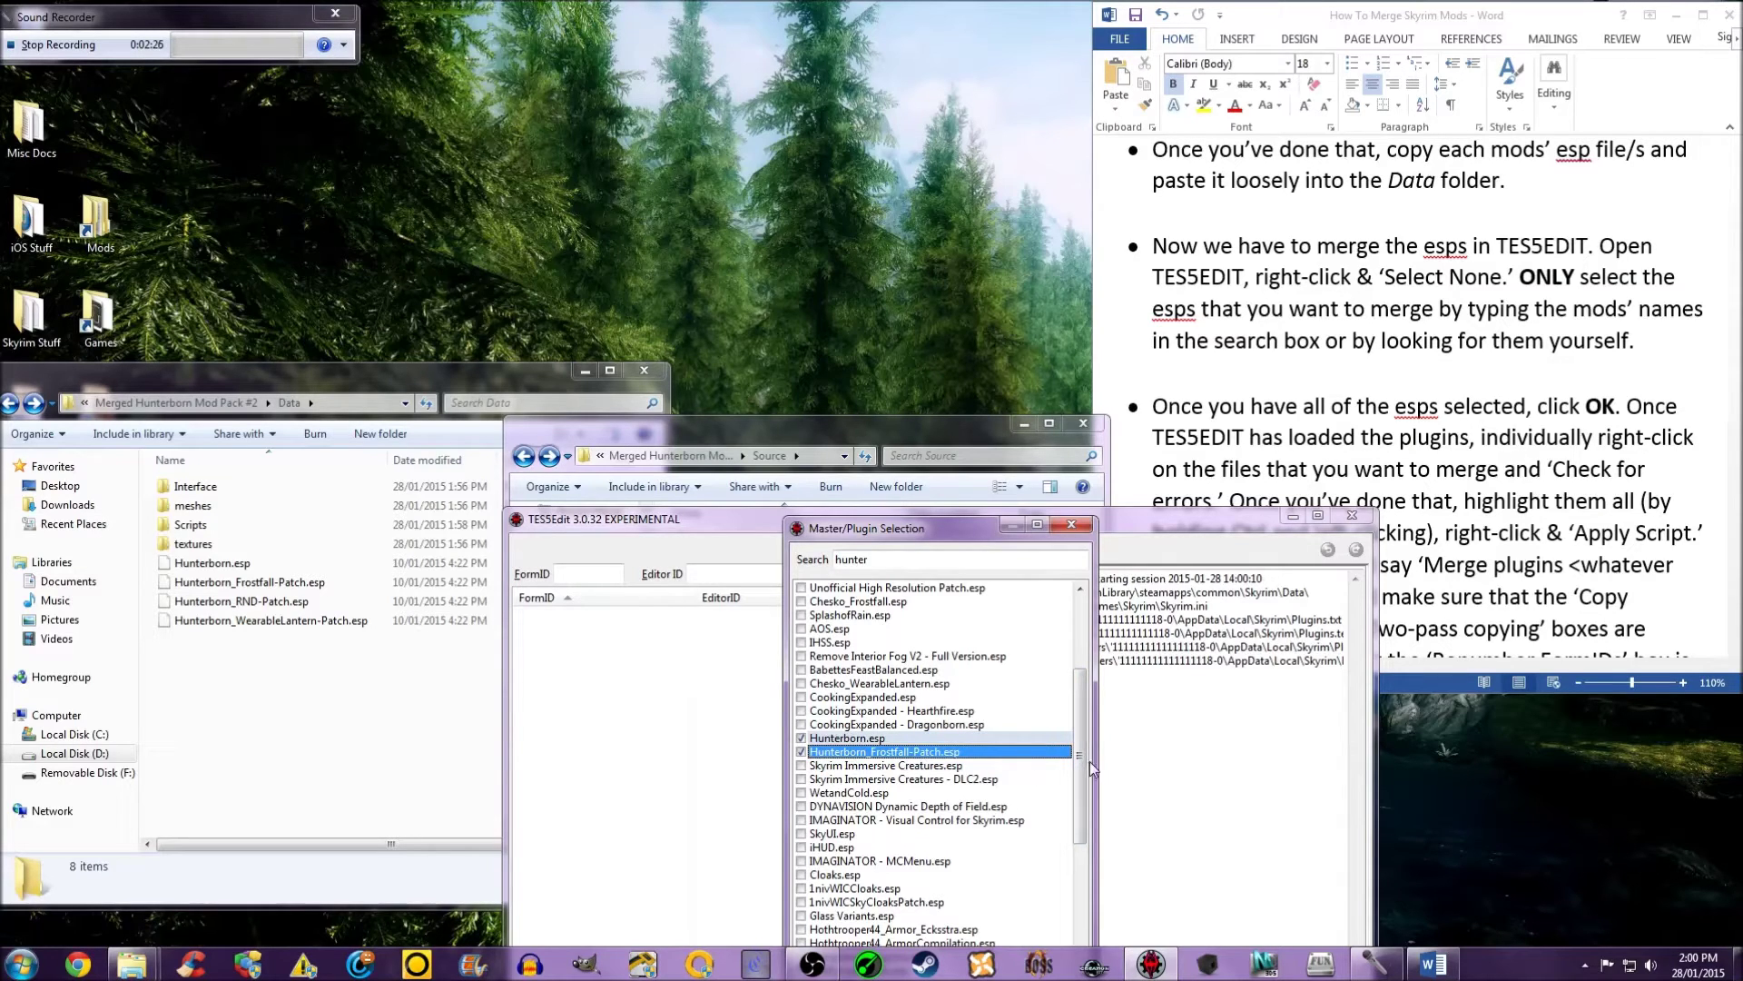
# Step: Refine the search and tick Hunterborn_RND-Patch.esp and Hunterborn_WearableLantern-Patch.esp
pyautogui.click(903, 561)
pyautogui.write('born')
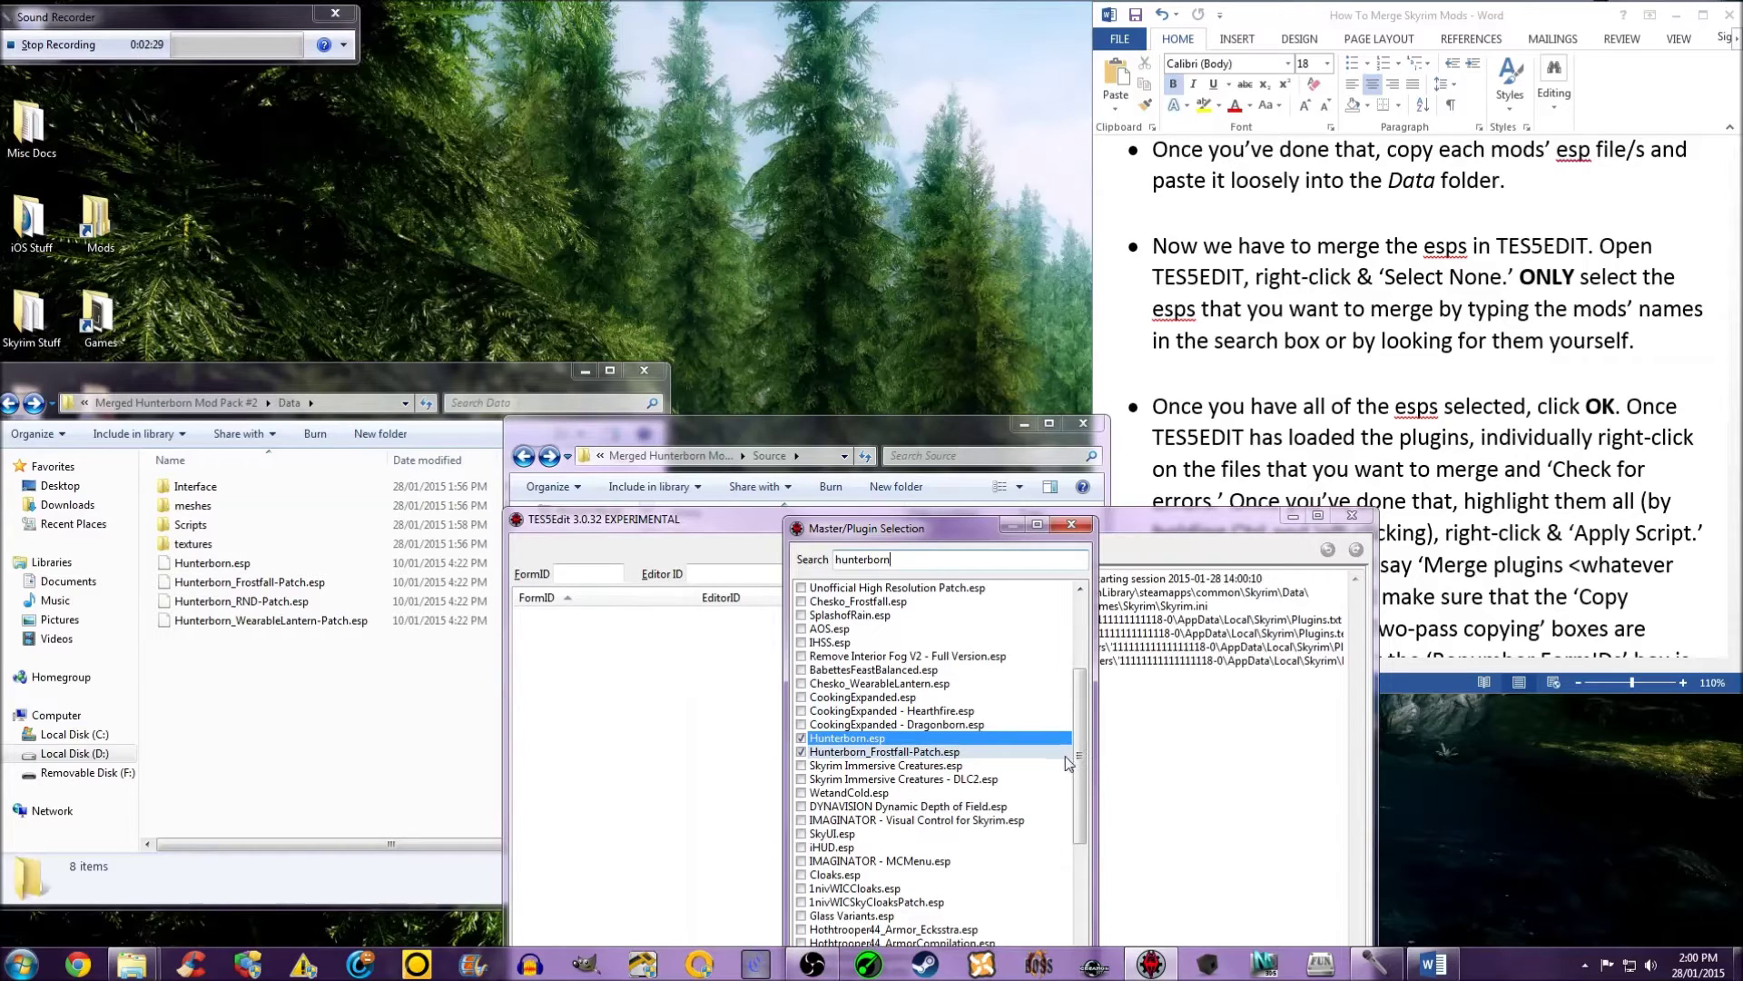
pyautogui.moveTo(1077, 758); pyautogui.dragTo(1091, 953)
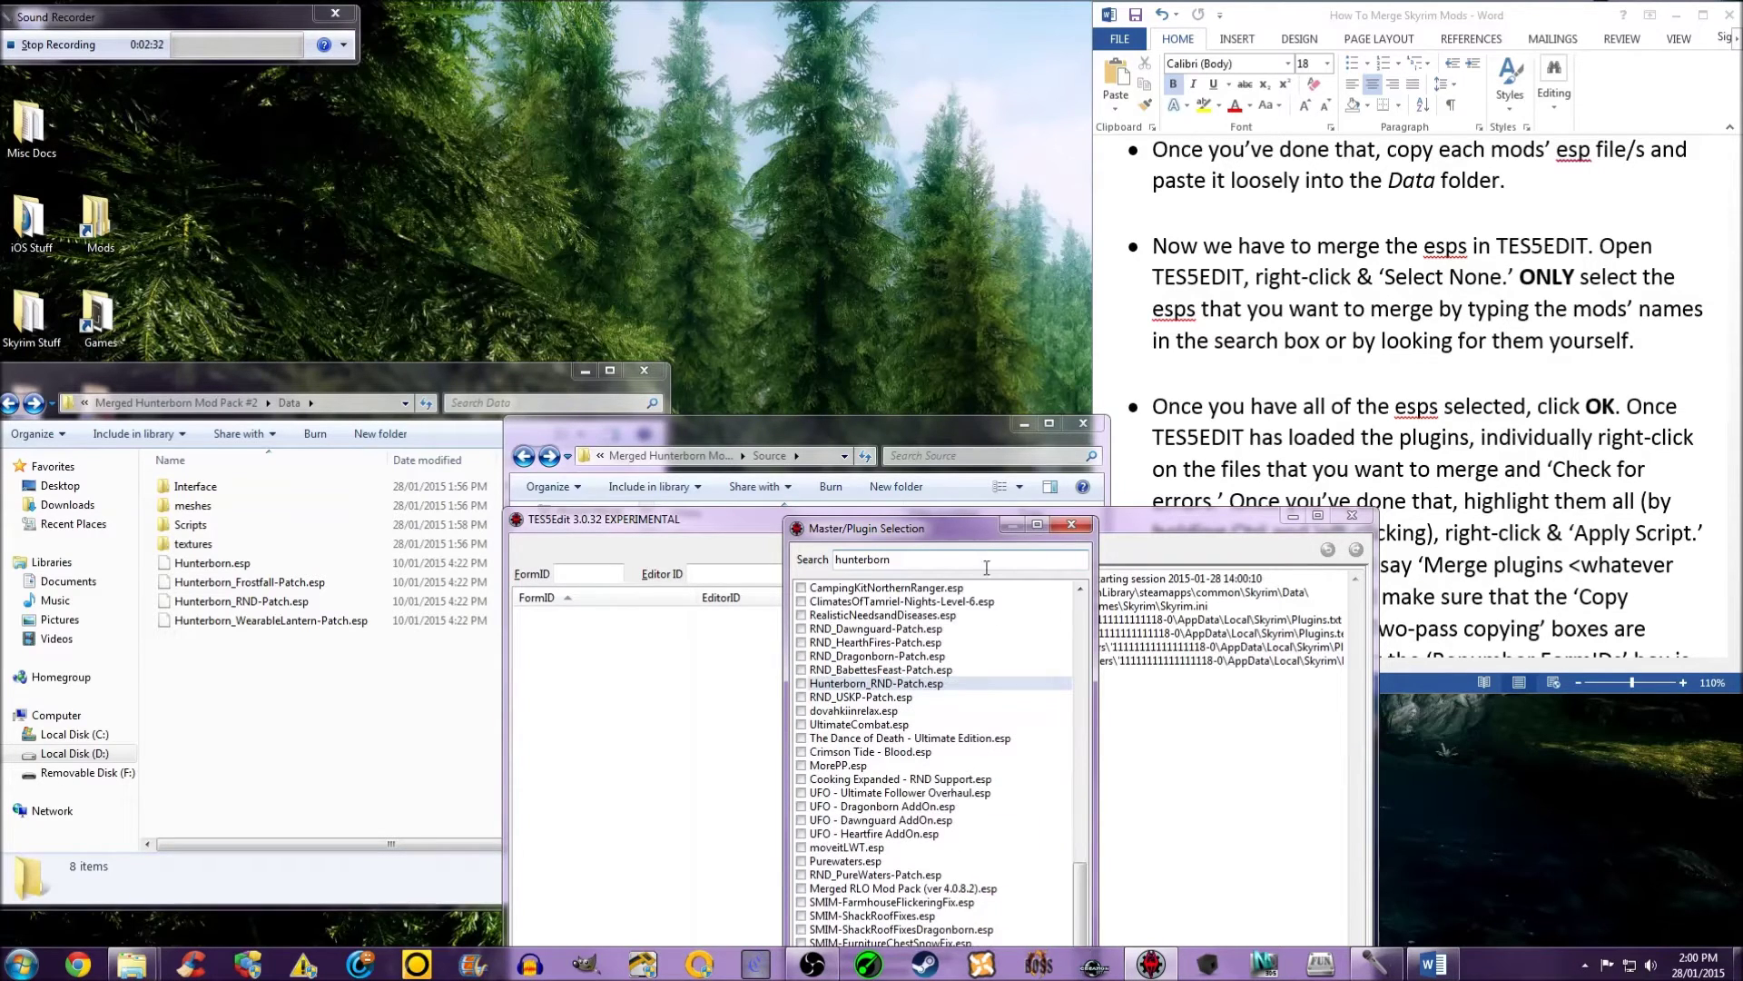
pyautogui.moveTo(908, 531); pyautogui.dragTo(954, 306)
pyautogui.moveTo(1081, 728); pyautogui.dragTo(1080, 739)
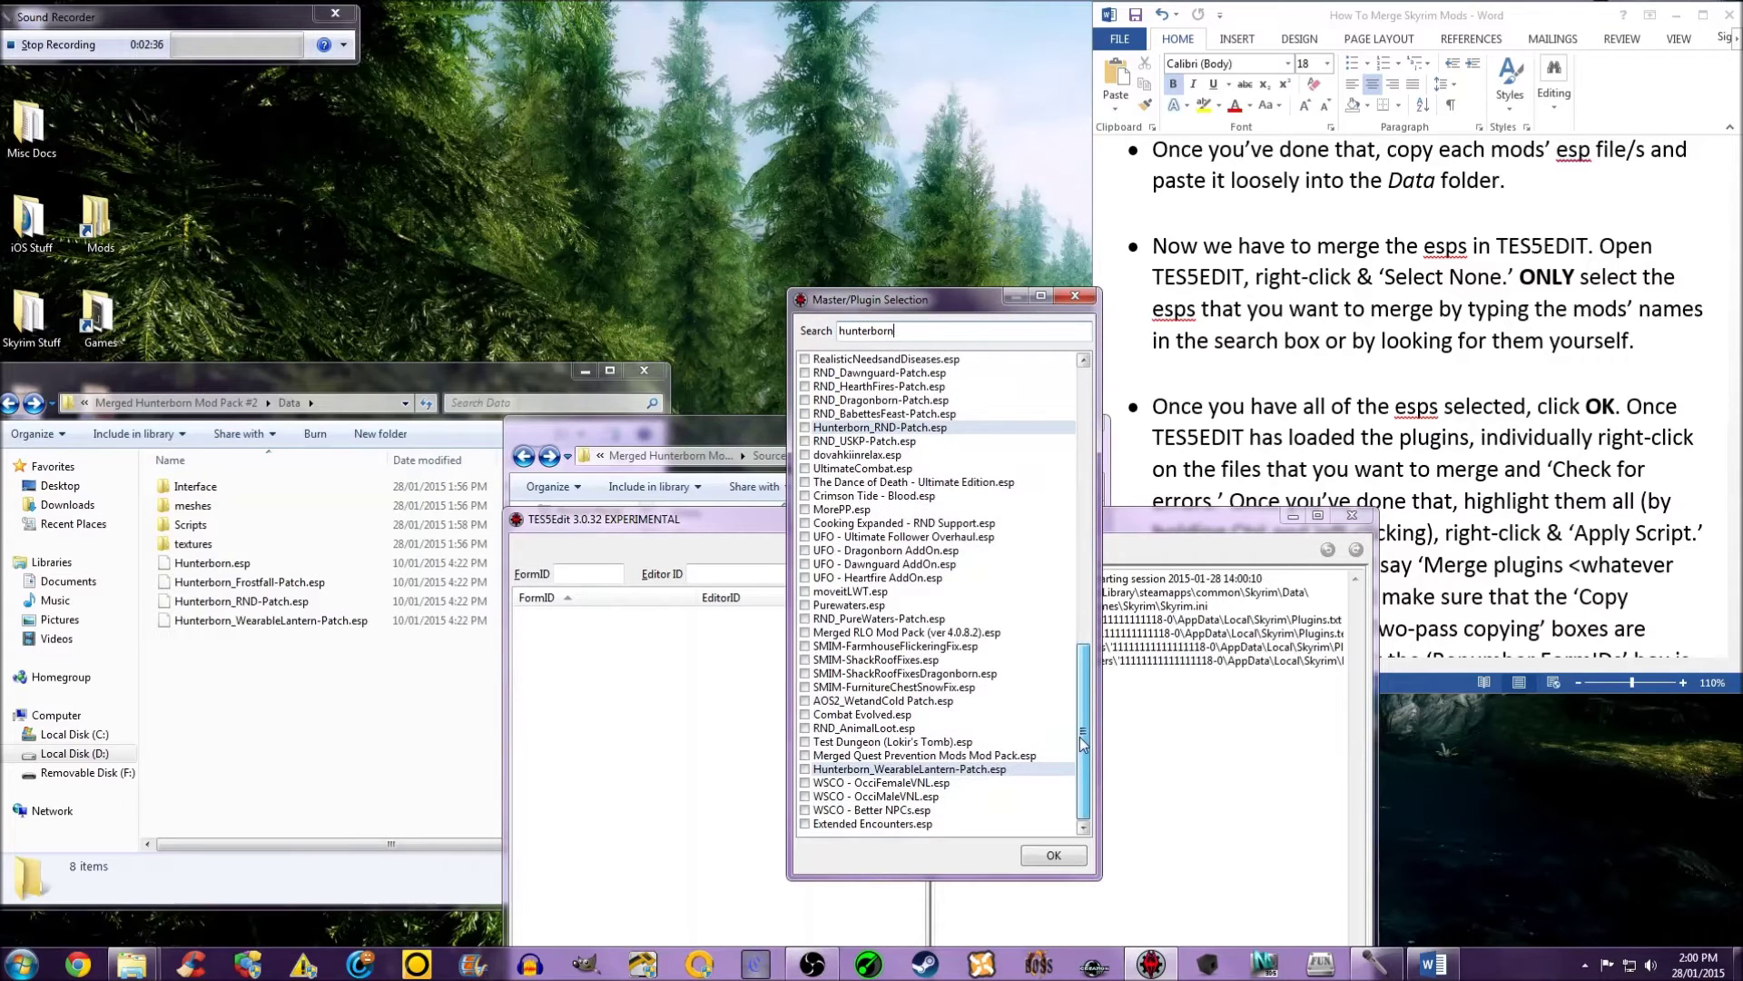
pyautogui.scroll(3, 1080, 690)
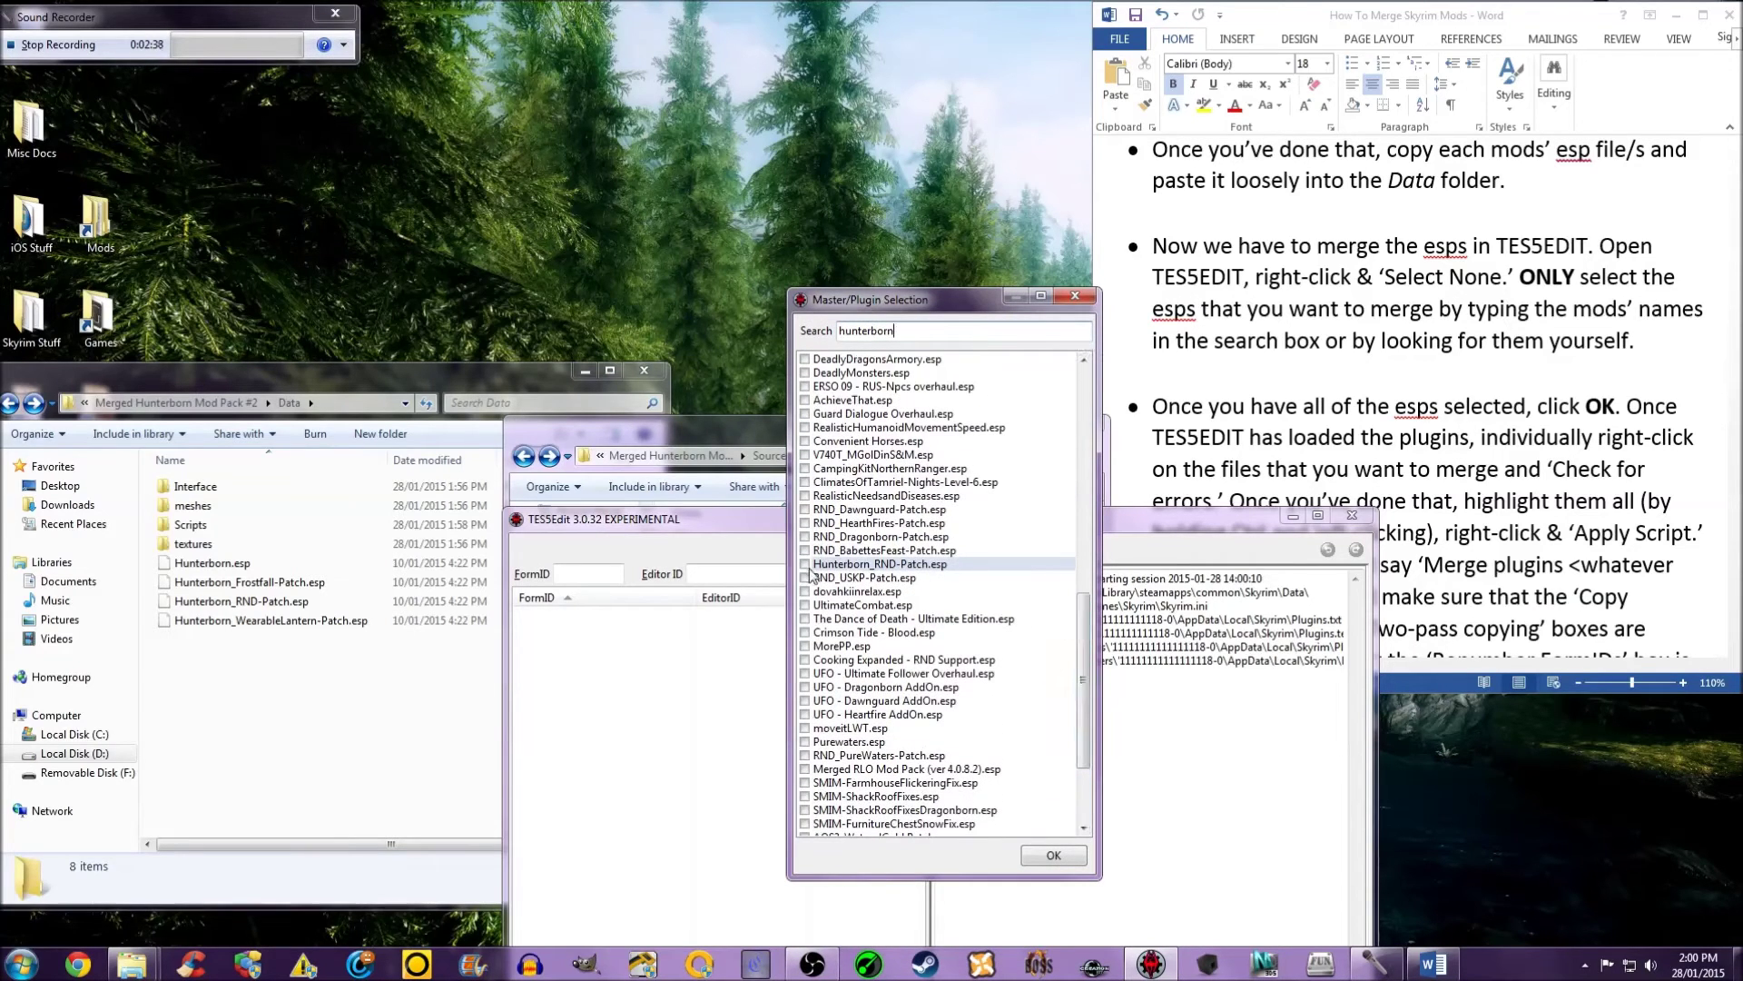
pyautogui.click(811, 570)
pyautogui.moveTo(1083, 683); pyautogui.dragTo(1089, 534)
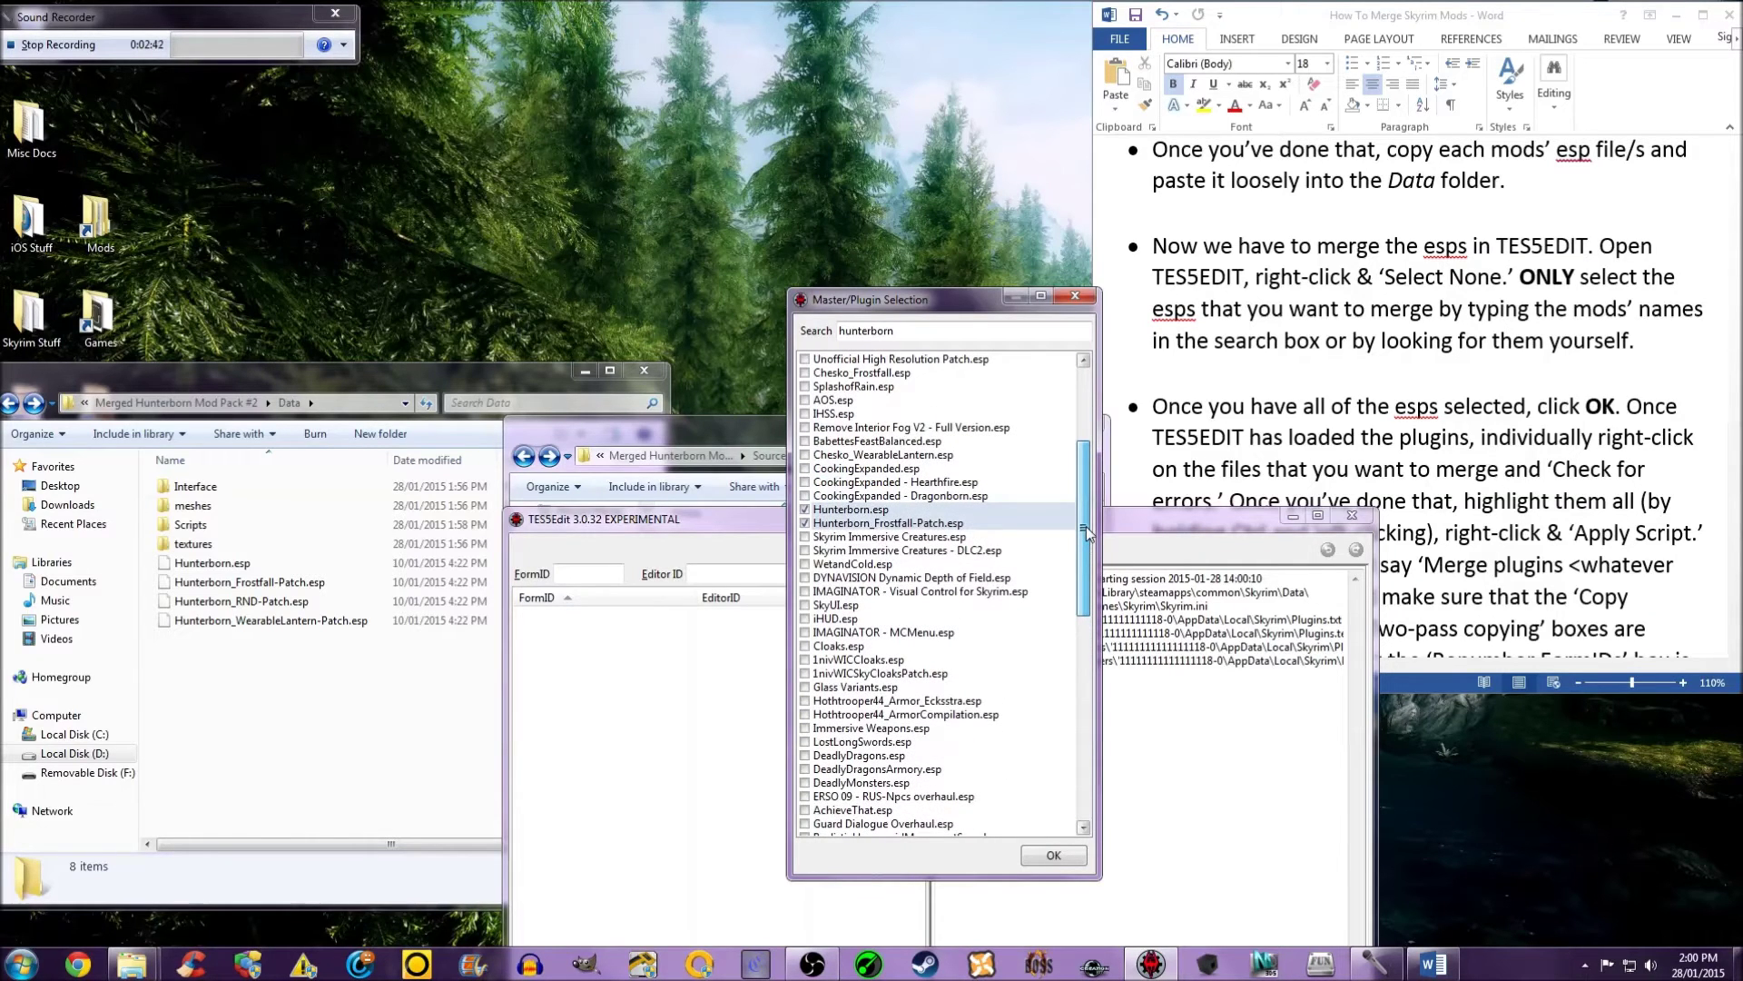
pyautogui.moveTo(1088, 533); pyautogui.dragTo(1045, 740)
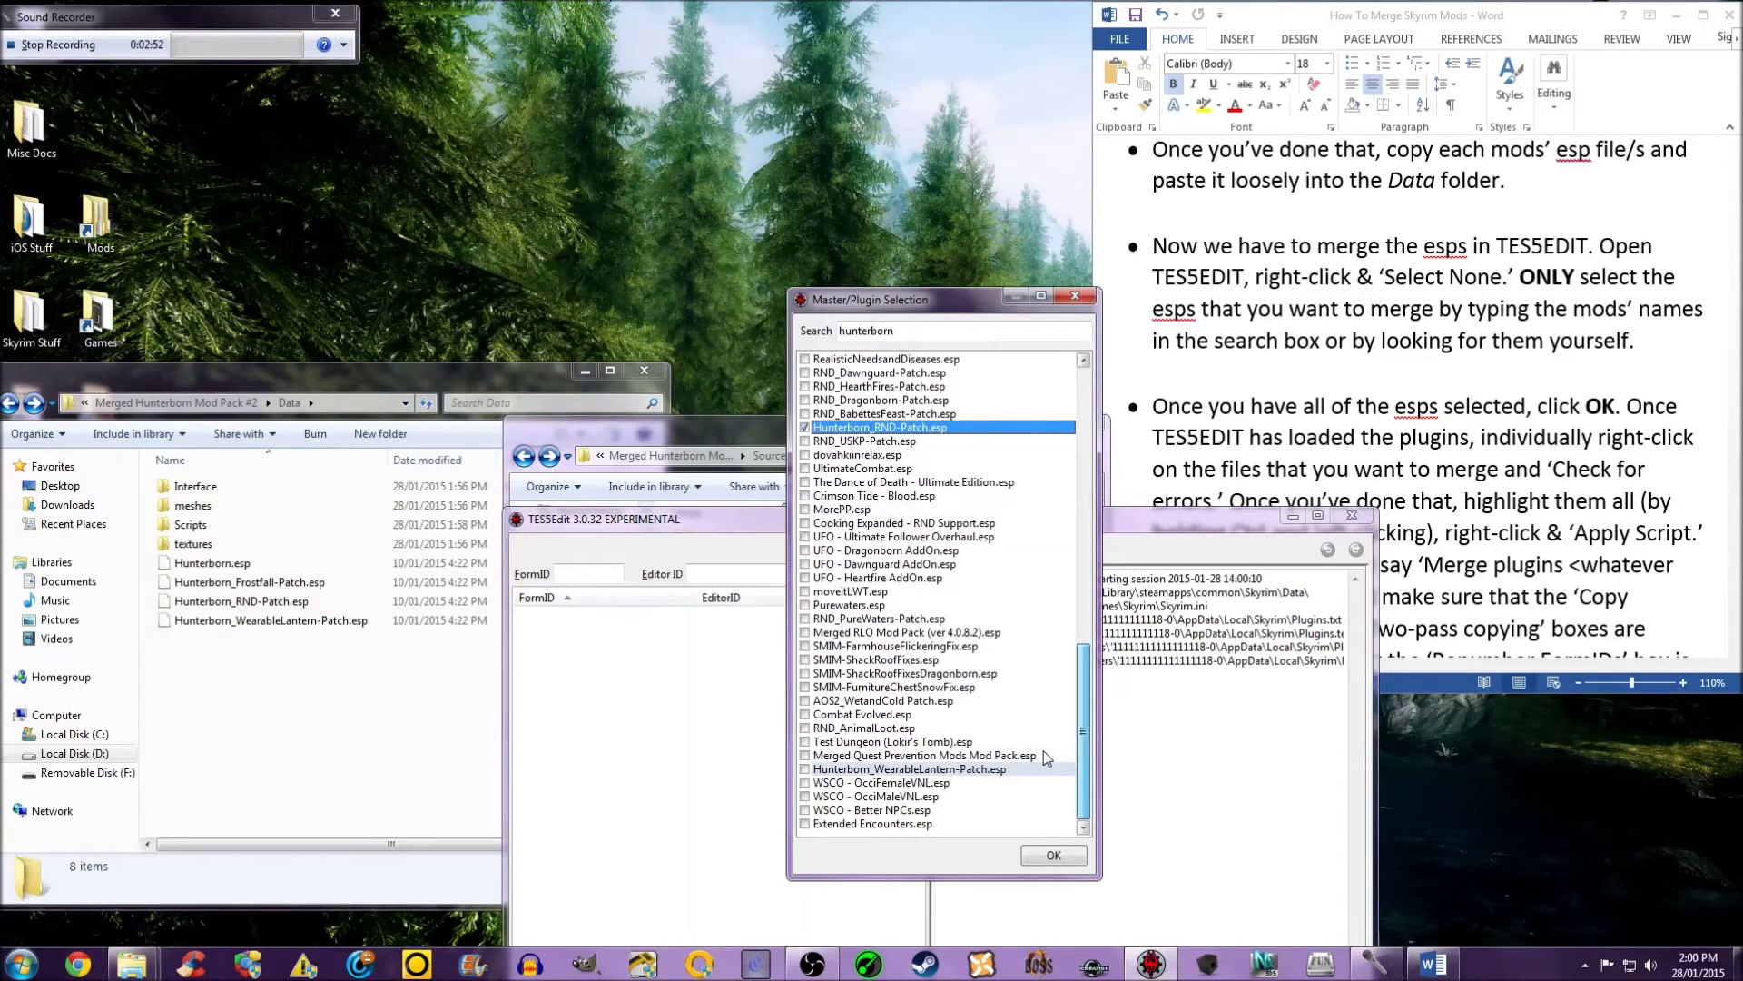
pyautogui.moveTo(1046, 756); pyautogui.dragTo(1044, 759)
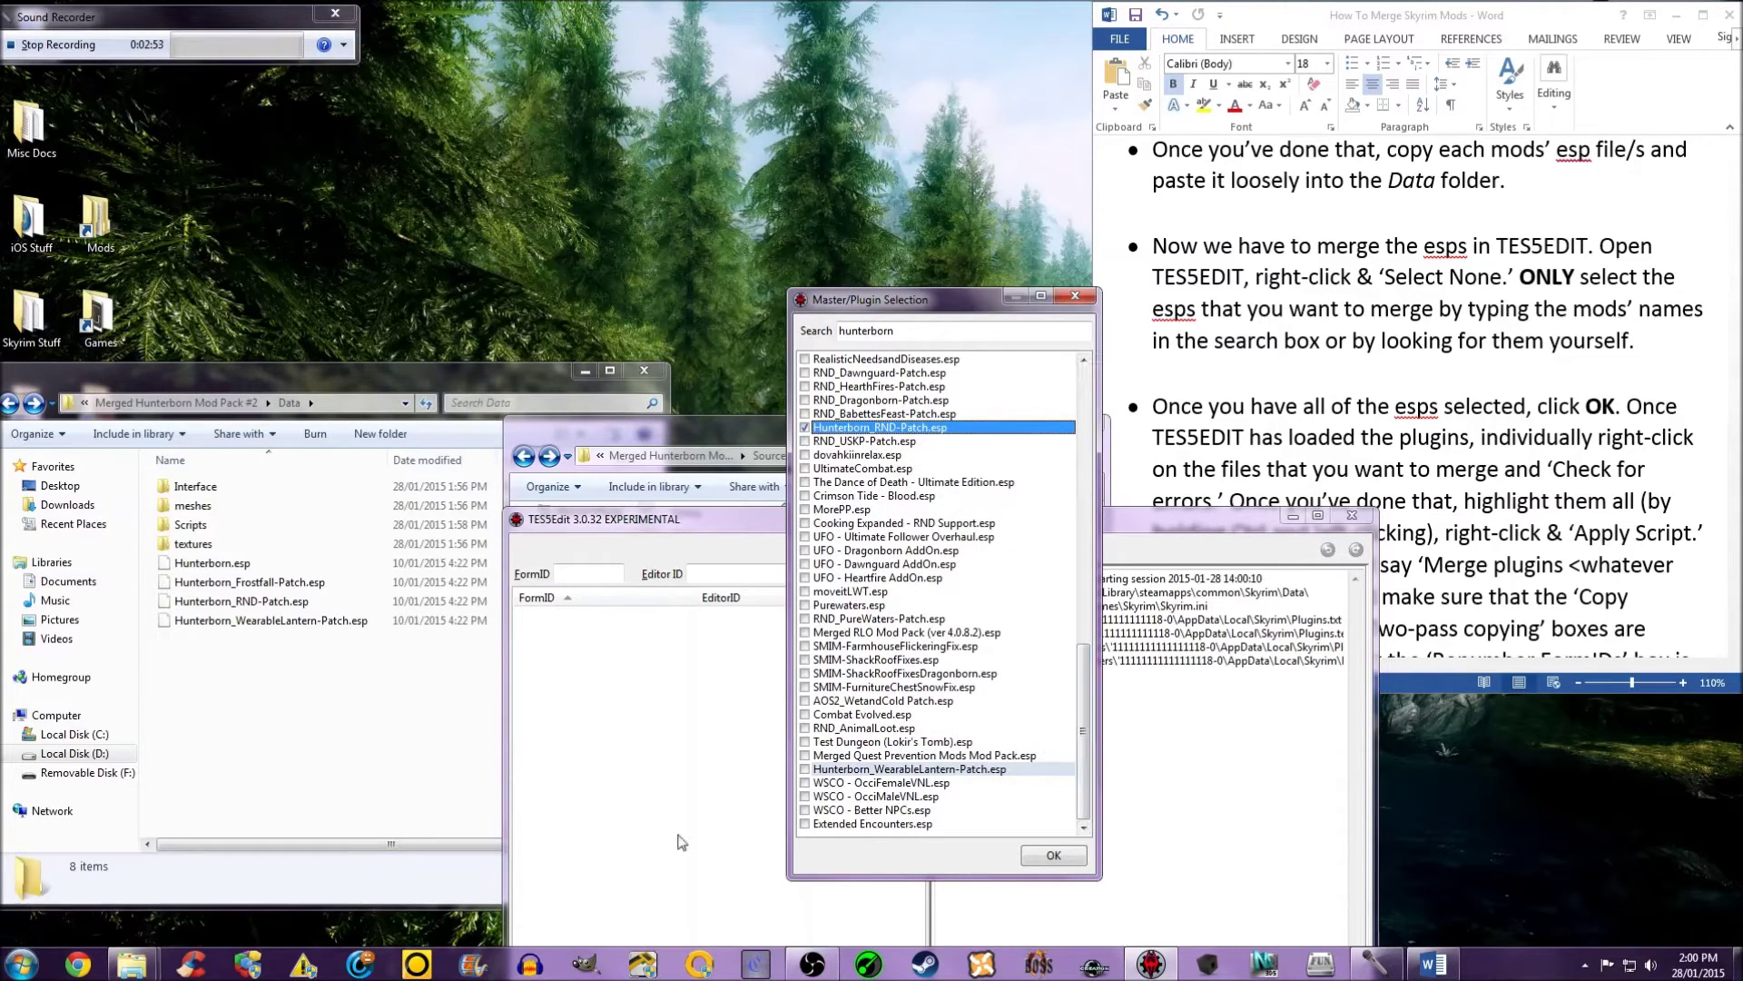
pyautogui.click(804, 769)
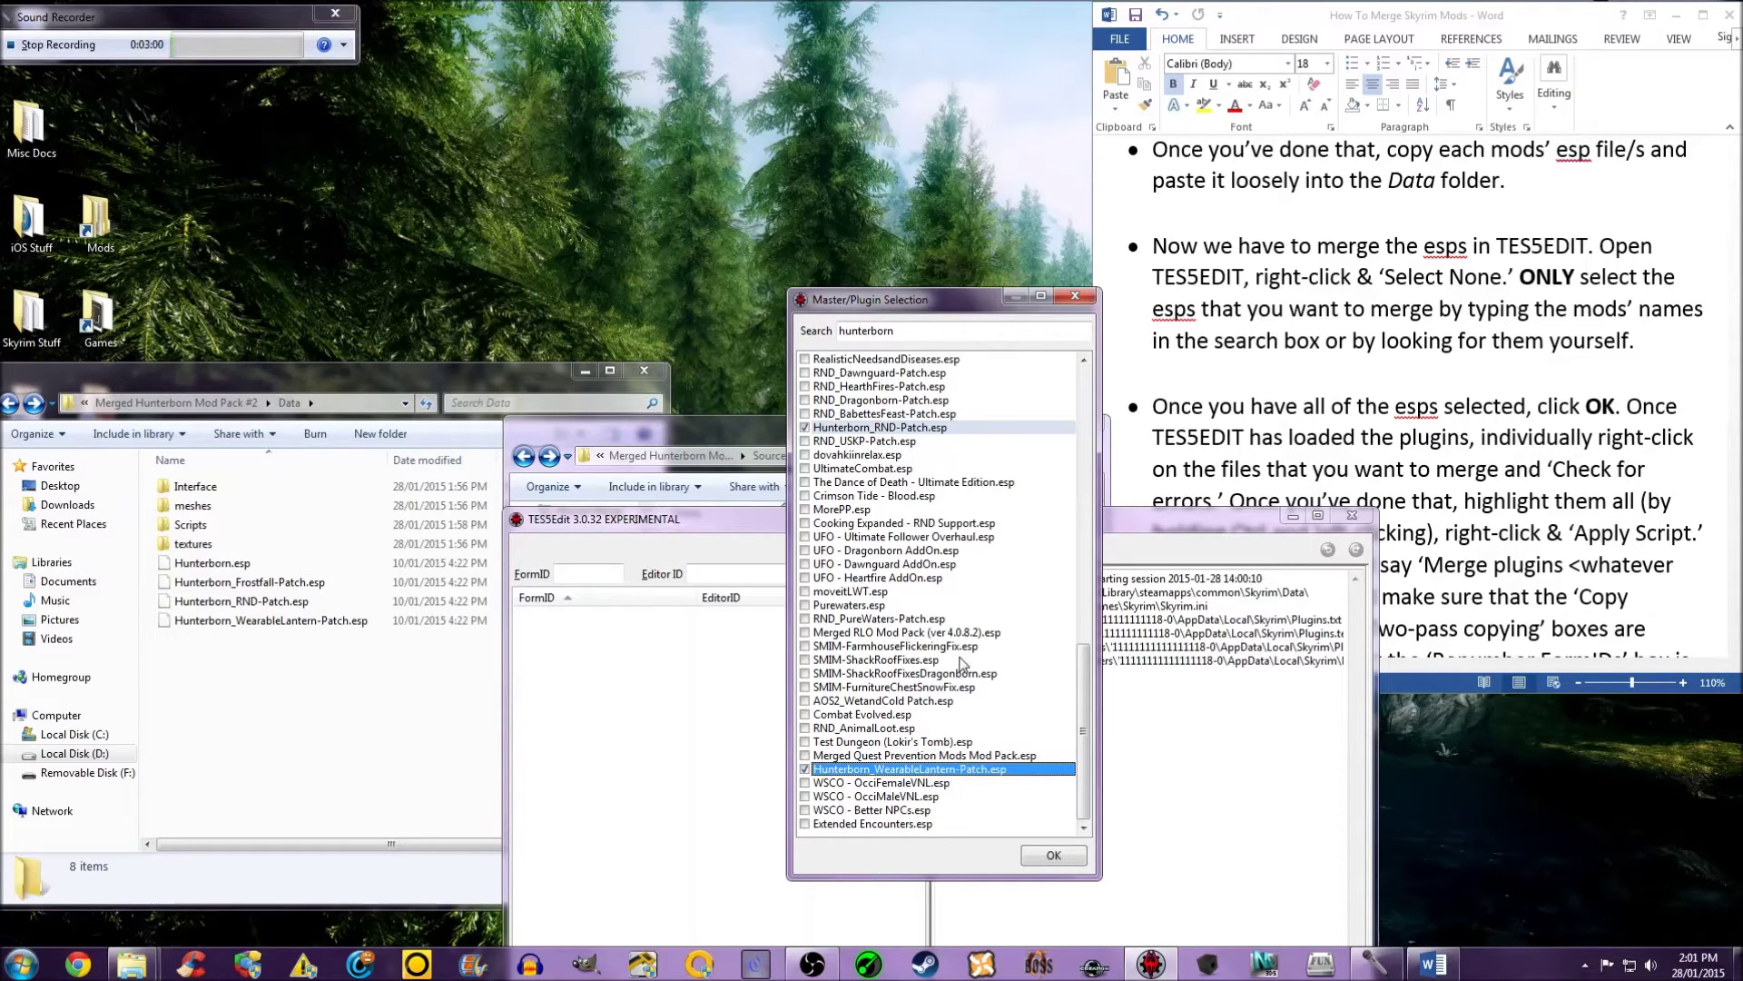
# Step: Confirm the four-plugin selection and let TES5Edit load them, then pick Hunterborn.esp in the tree
pyautogui.click(1052, 854)
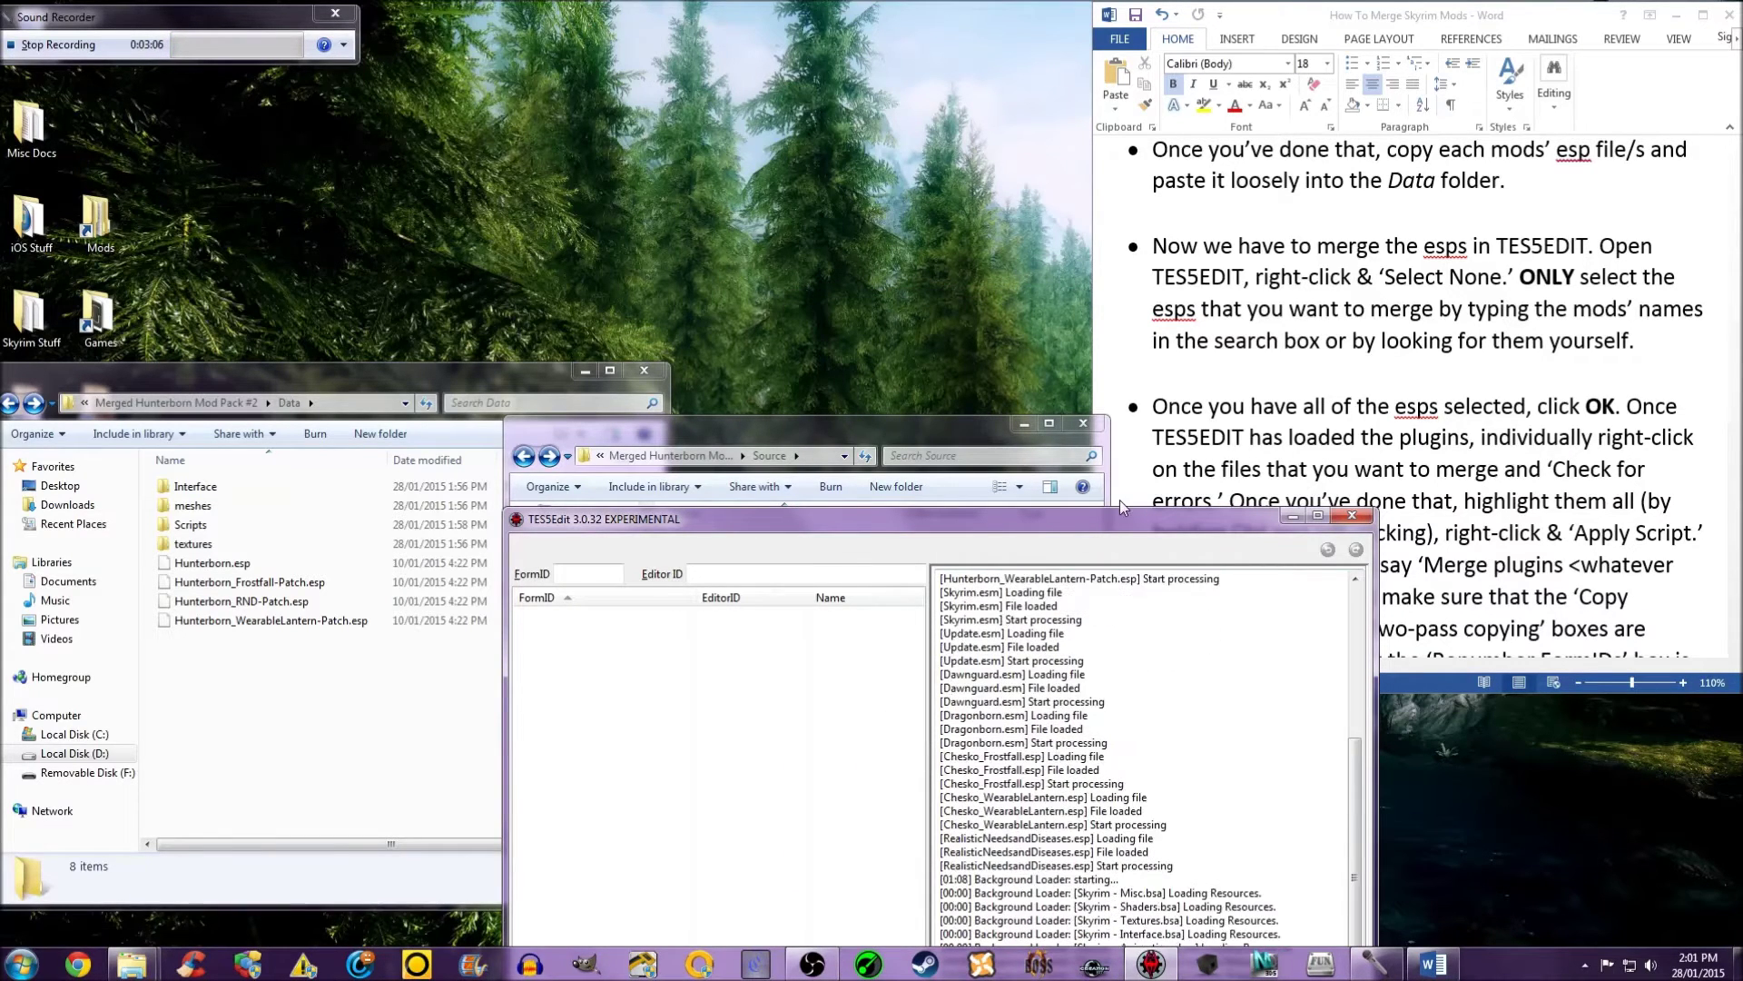
pyautogui.moveTo(1108, 514); pyautogui.dragTo(1075, 281)
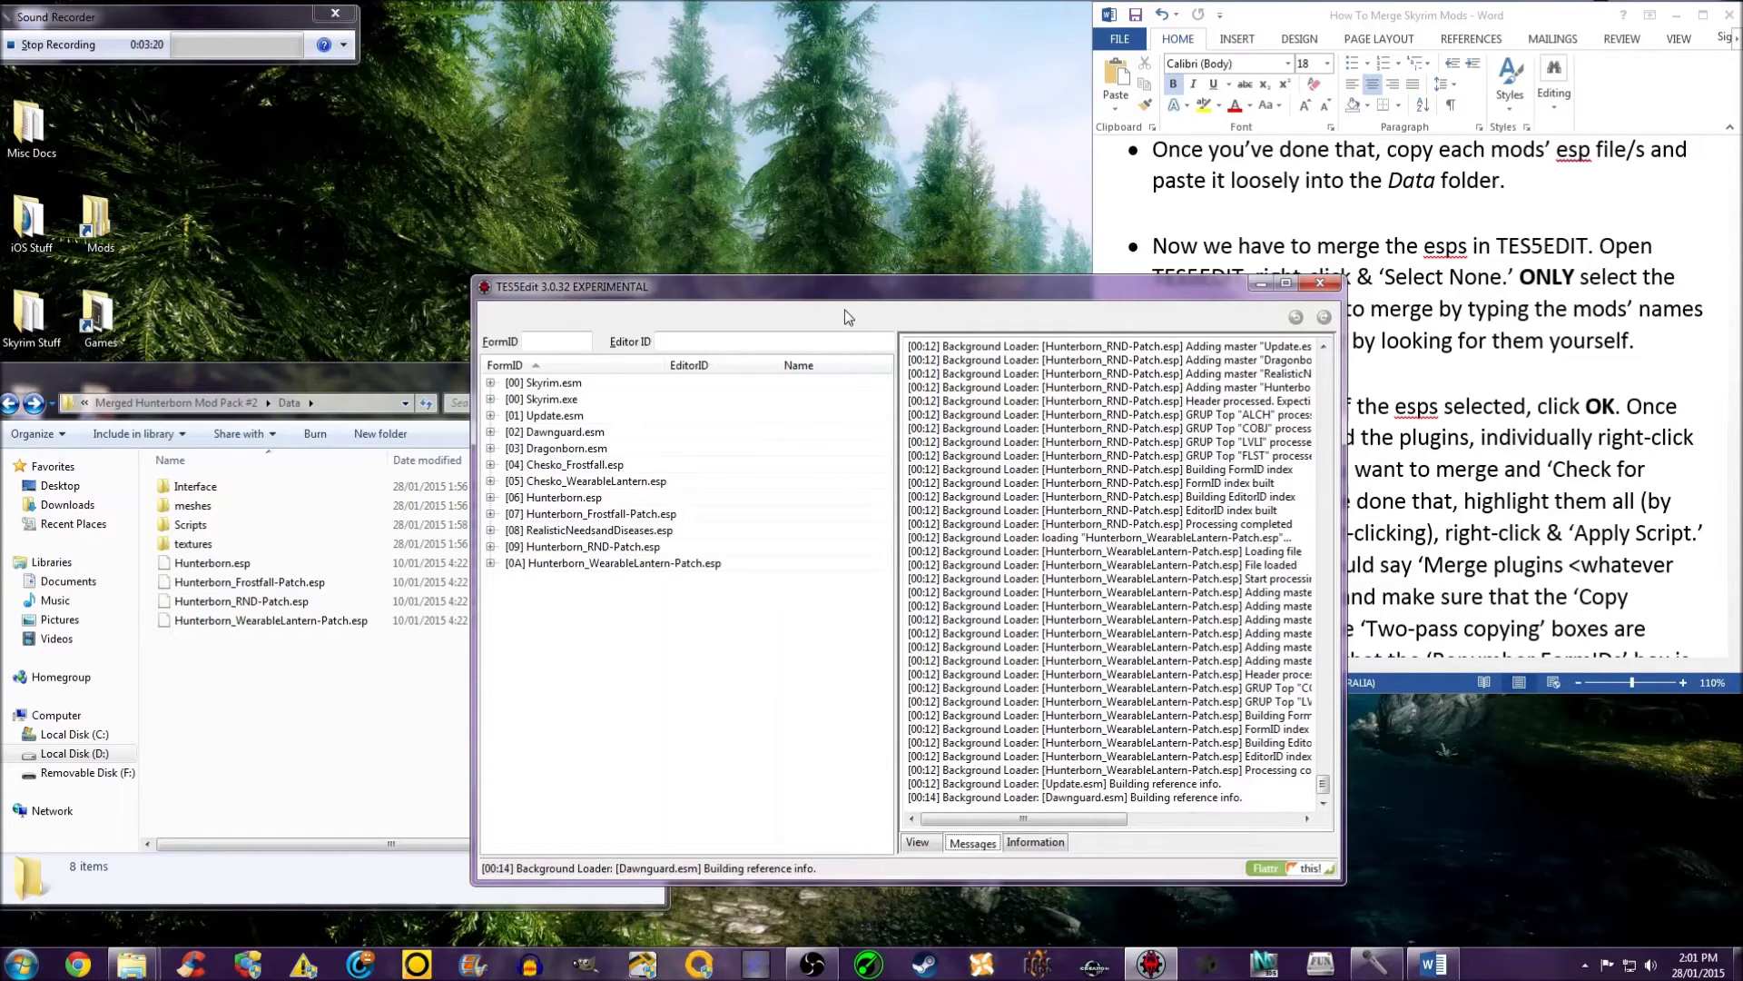
pyautogui.moveTo(833, 307); pyautogui.dragTo(609, 291)
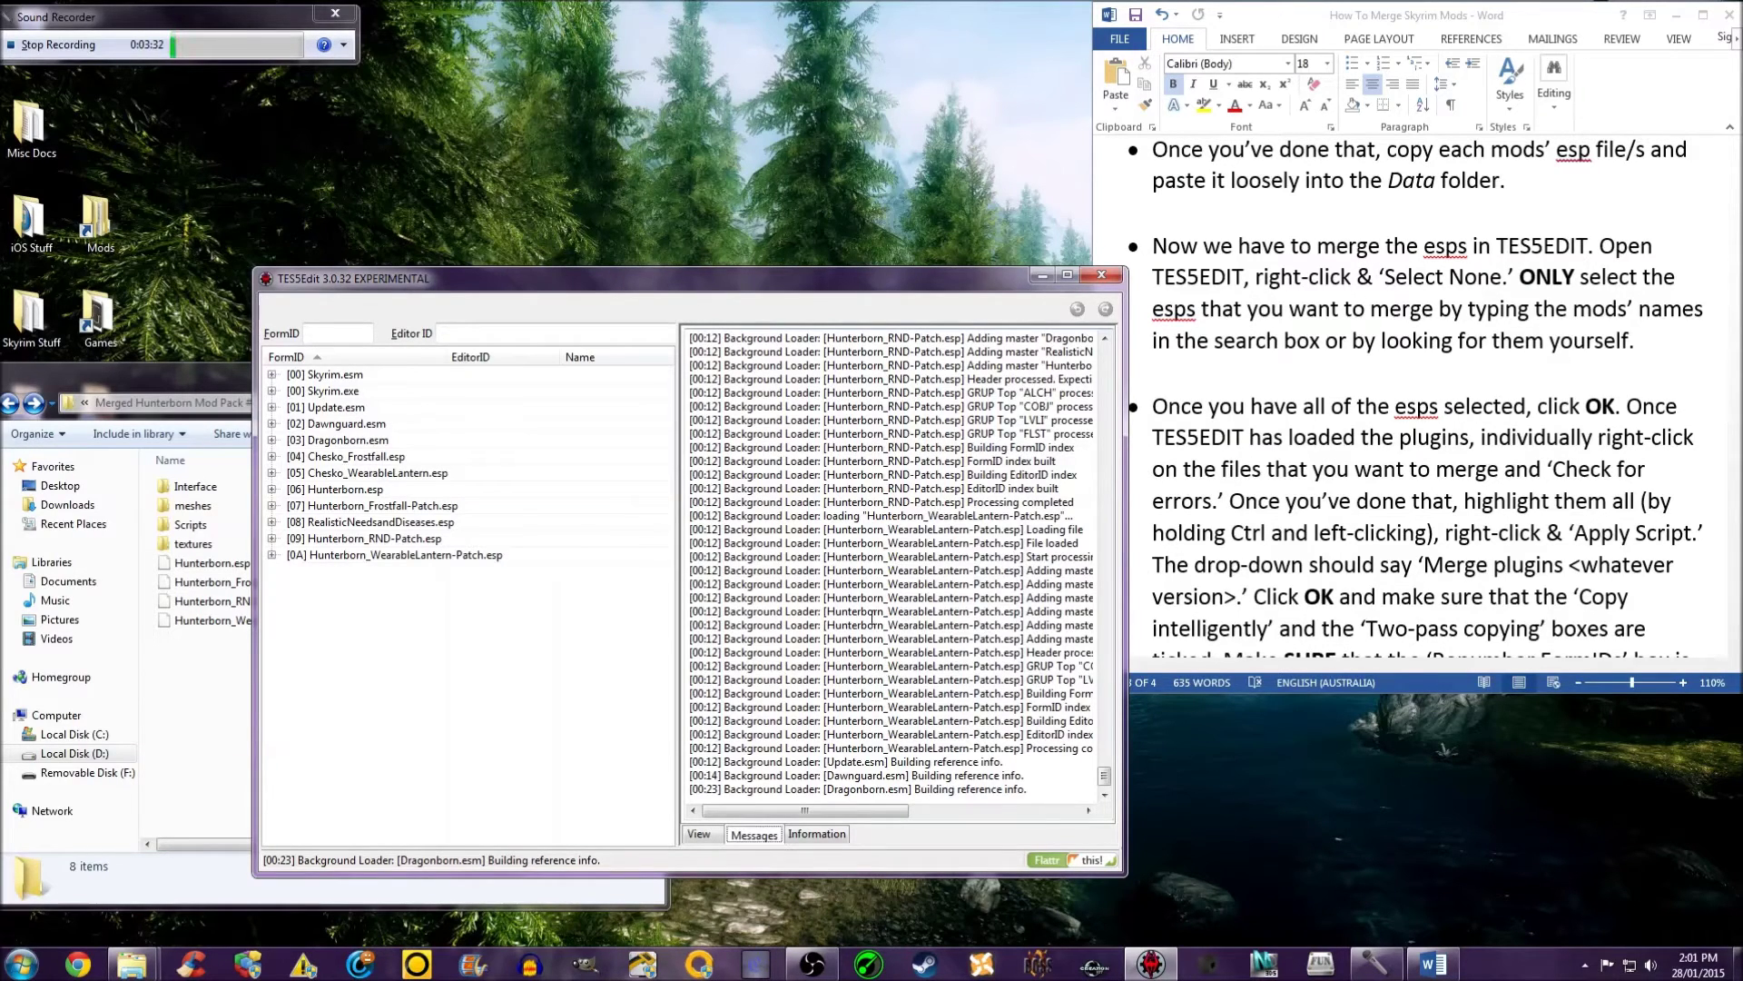
pyautogui.click(378, 490)
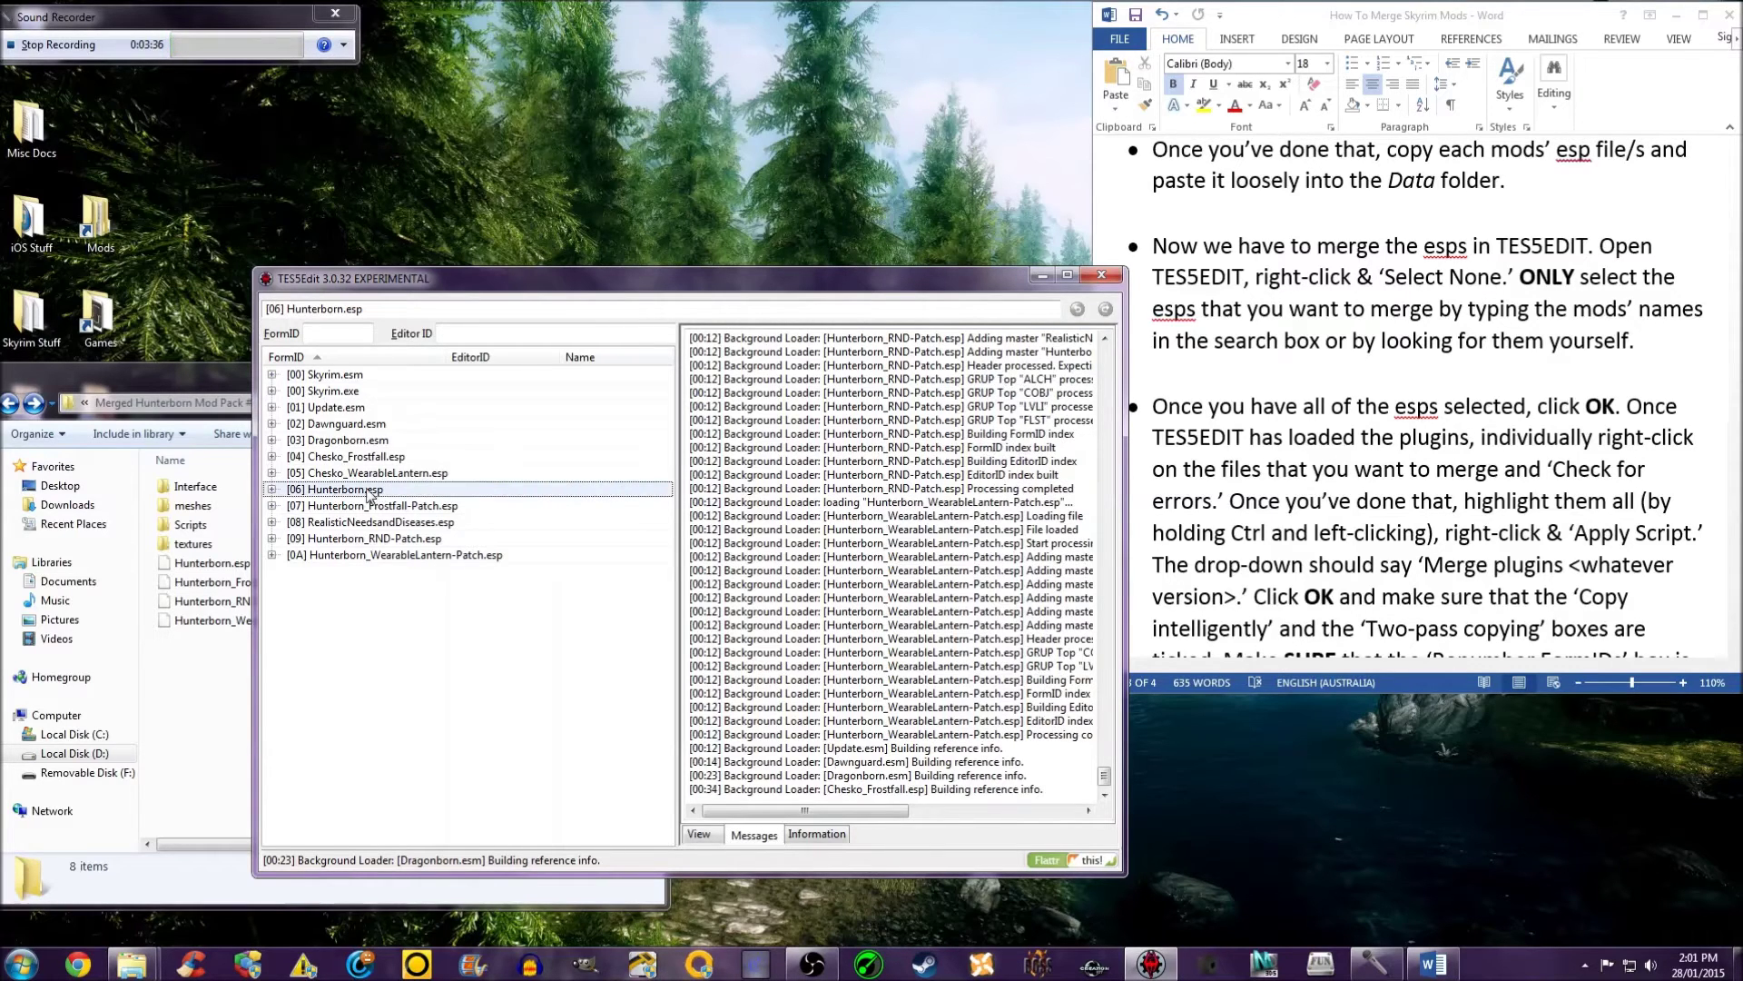
pyautogui.click(1105, 790)
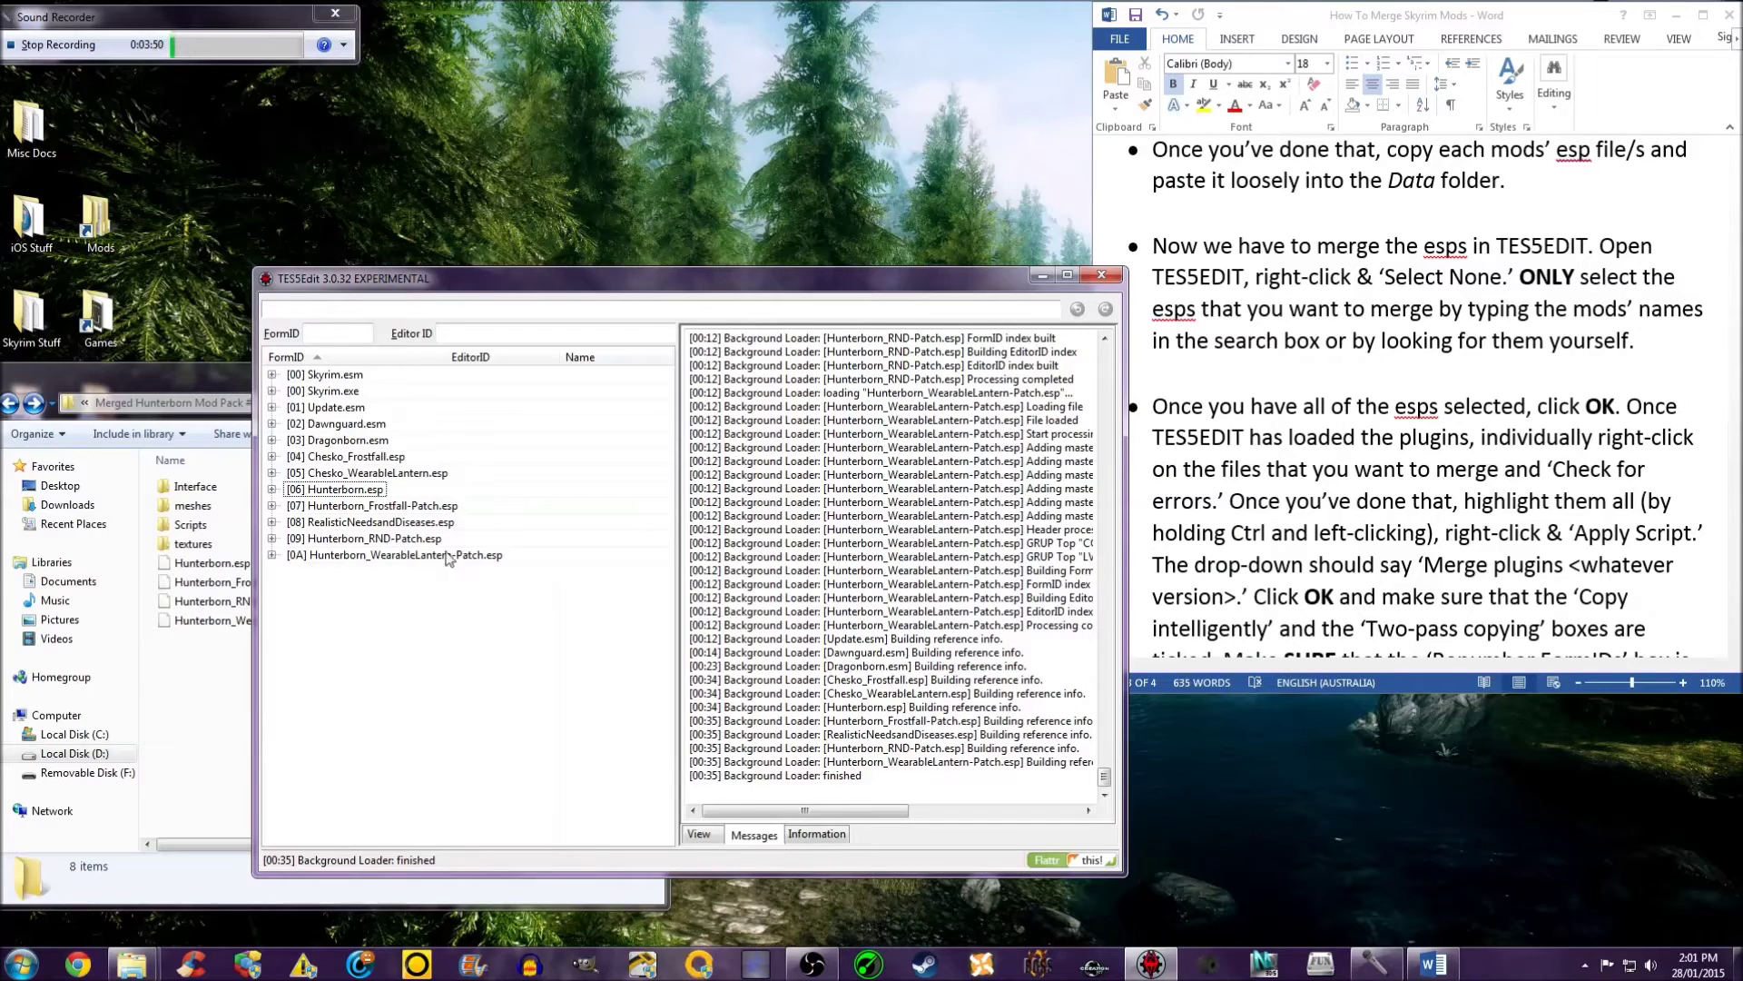
# Step: Run Check for Errors on Hunterborn.esp and Hunterborn_Frostfall-Patch.esp
pyautogui.click(313, 488)
pyautogui.rightClick(320, 489)
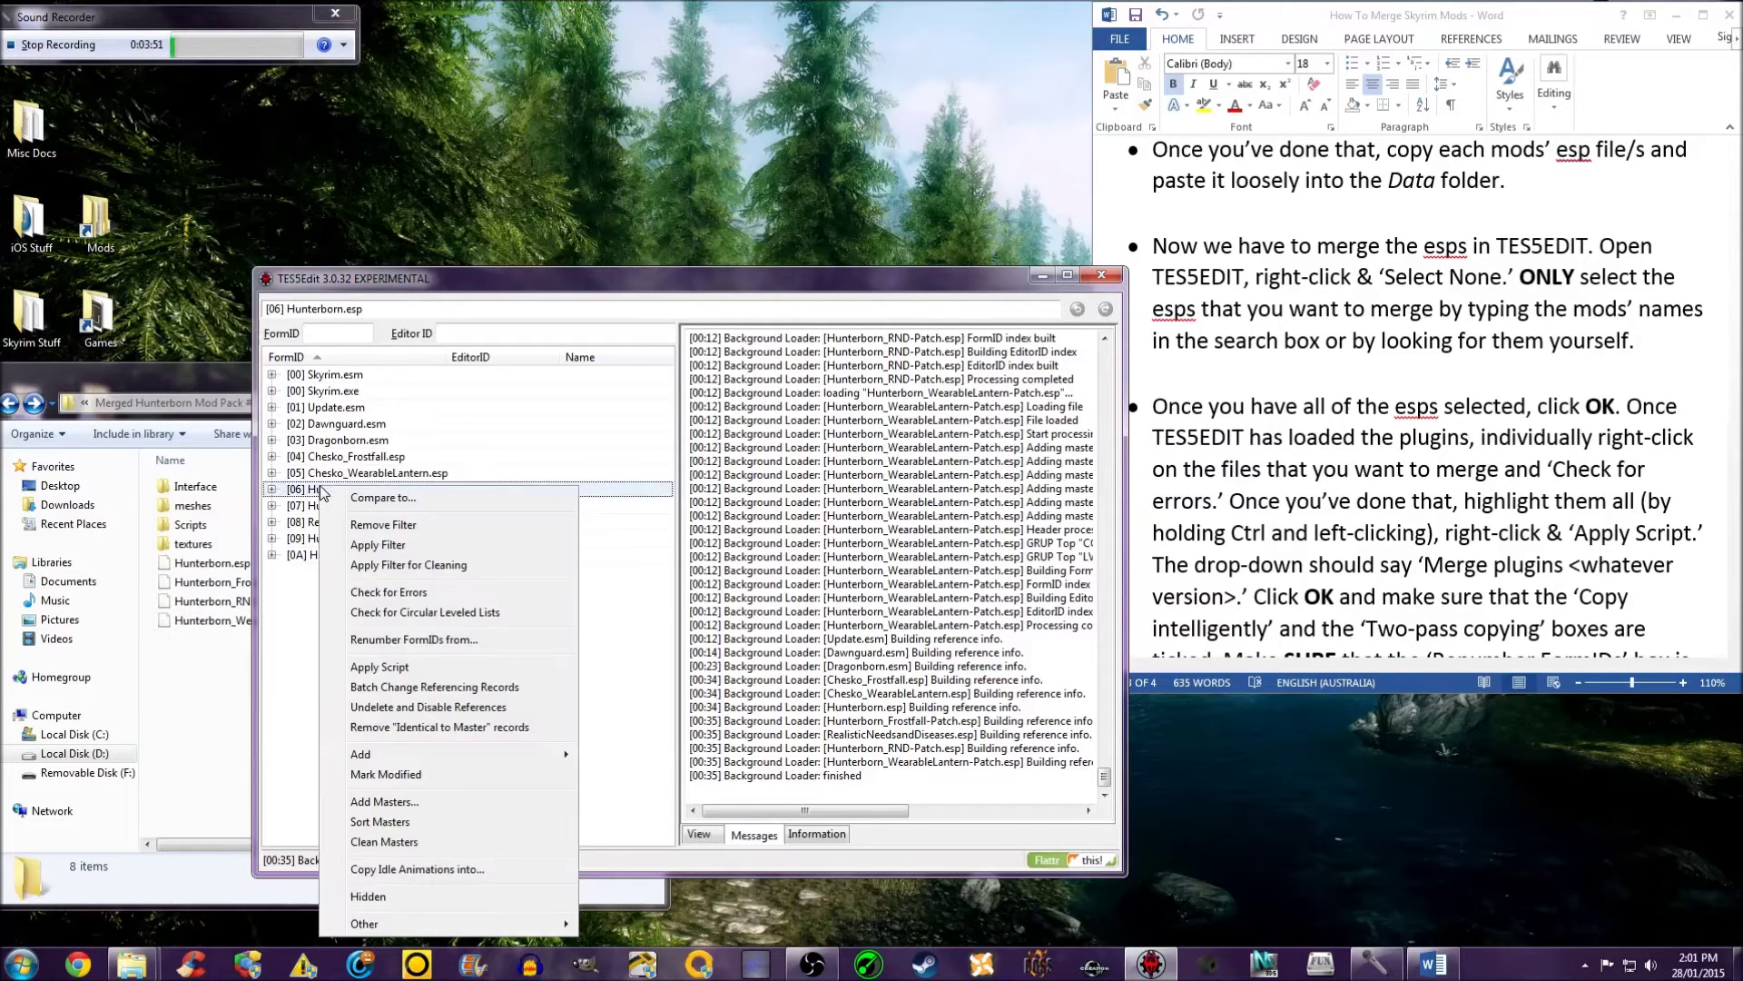
pyautogui.click(368, 592)
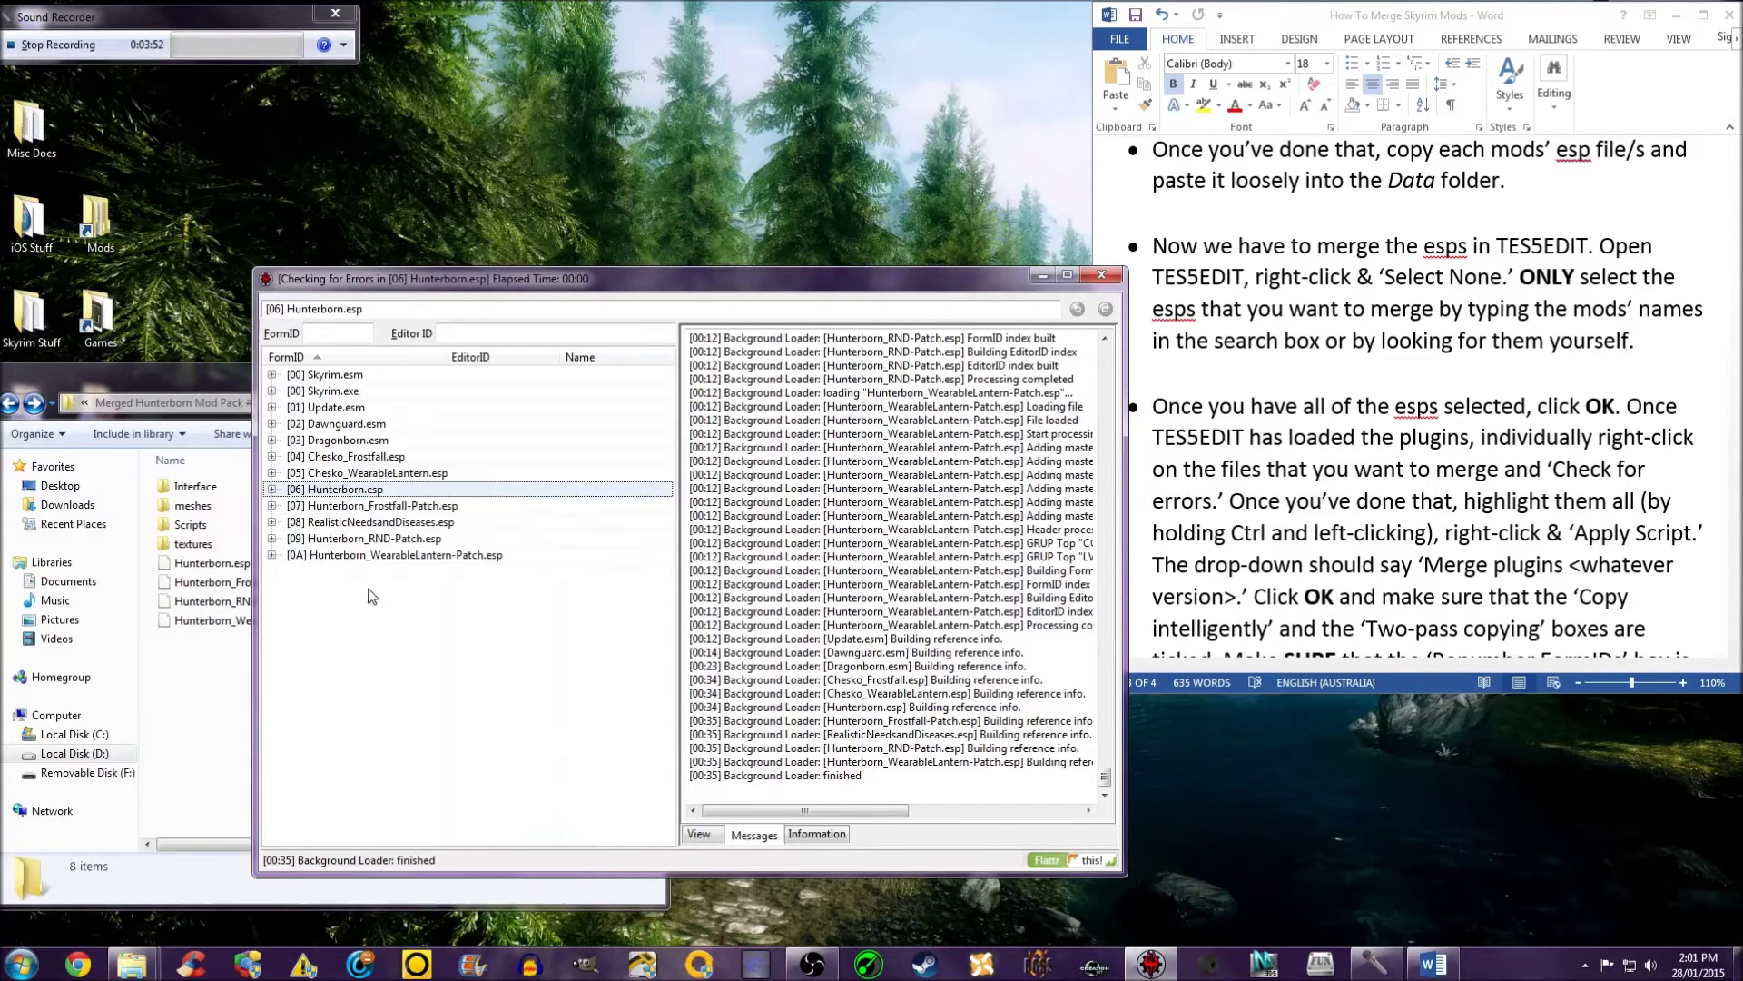
pyautogui.click(354, 507)
pyautogui.rightClick(354, 507)
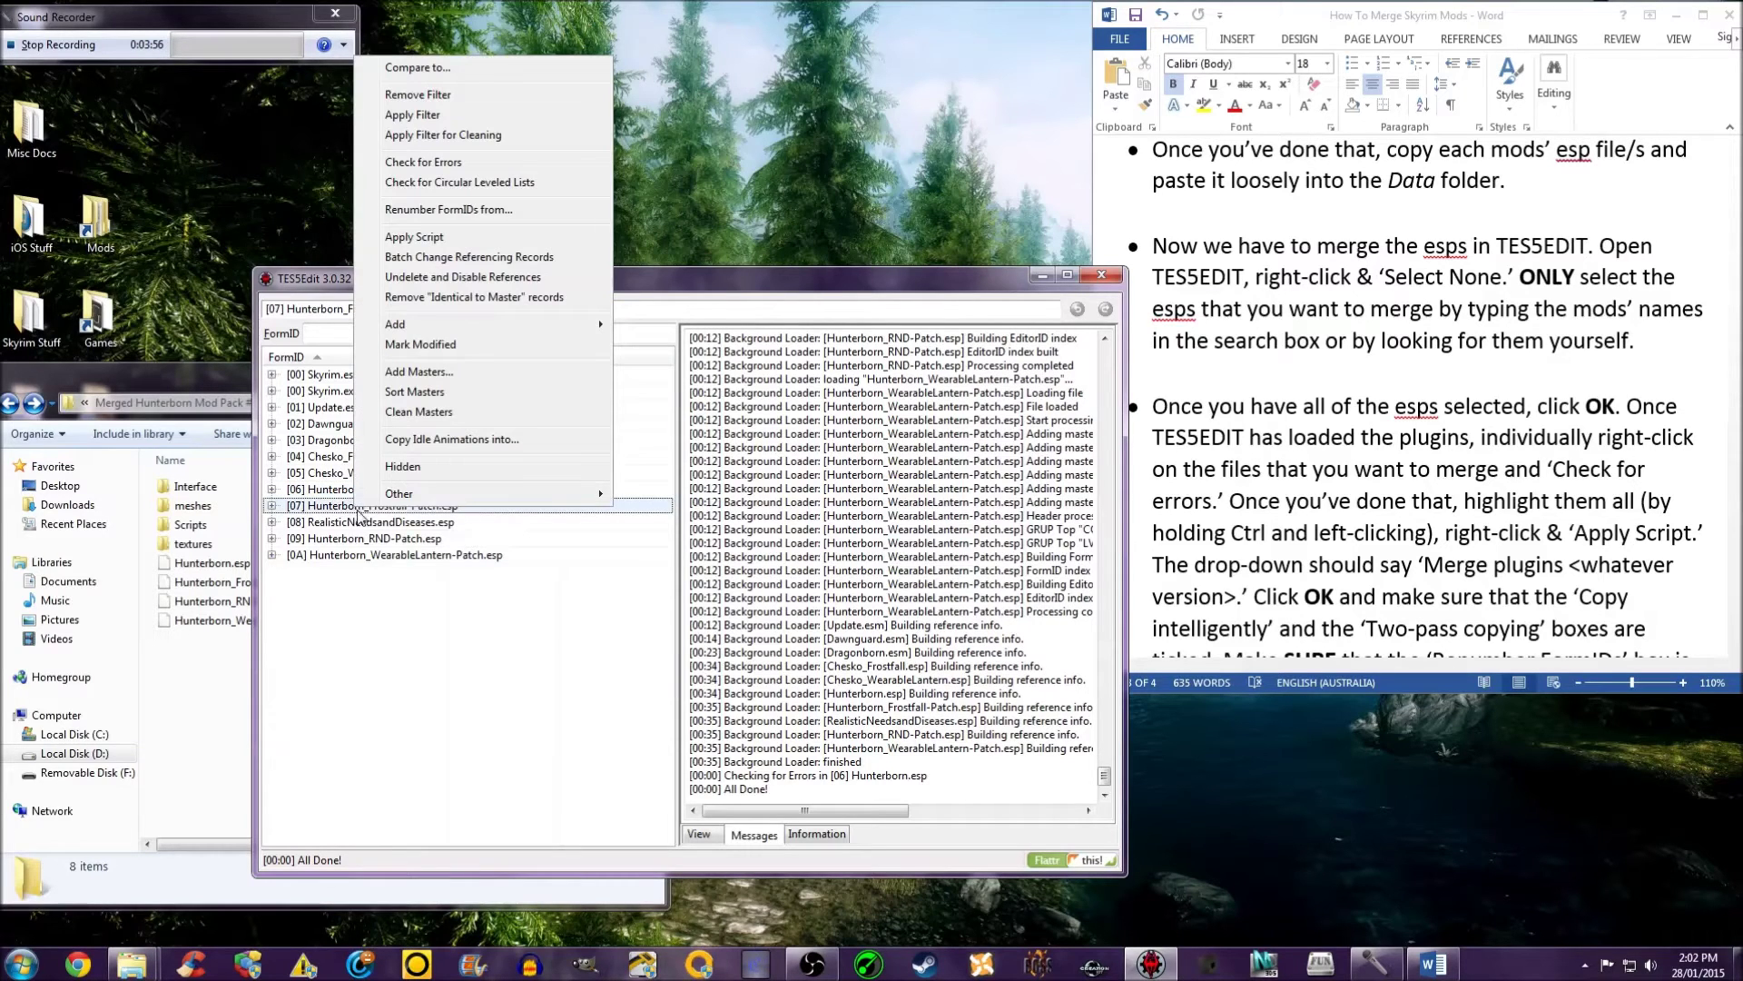
pyautogui.click(422, 163)
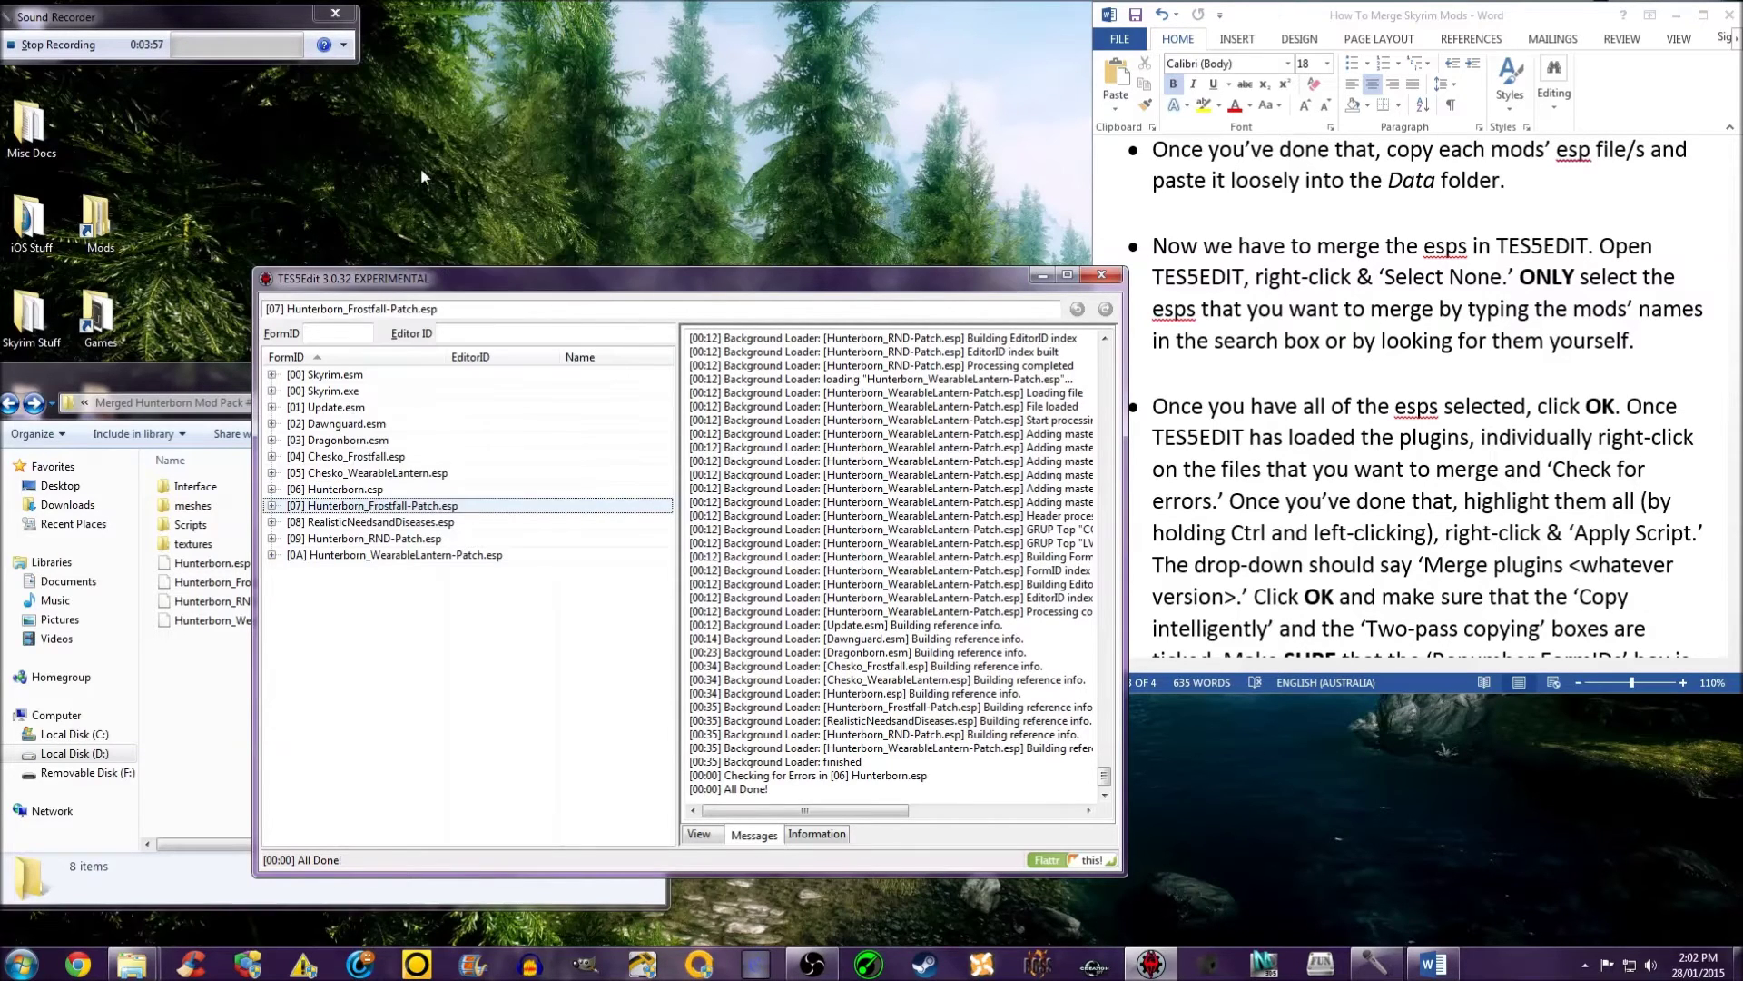
# Step: Run Check for Errors on the RND and WearableLantern patches
pyautogui.click(379, 538)
pyautogui.rightClick(380, 540)
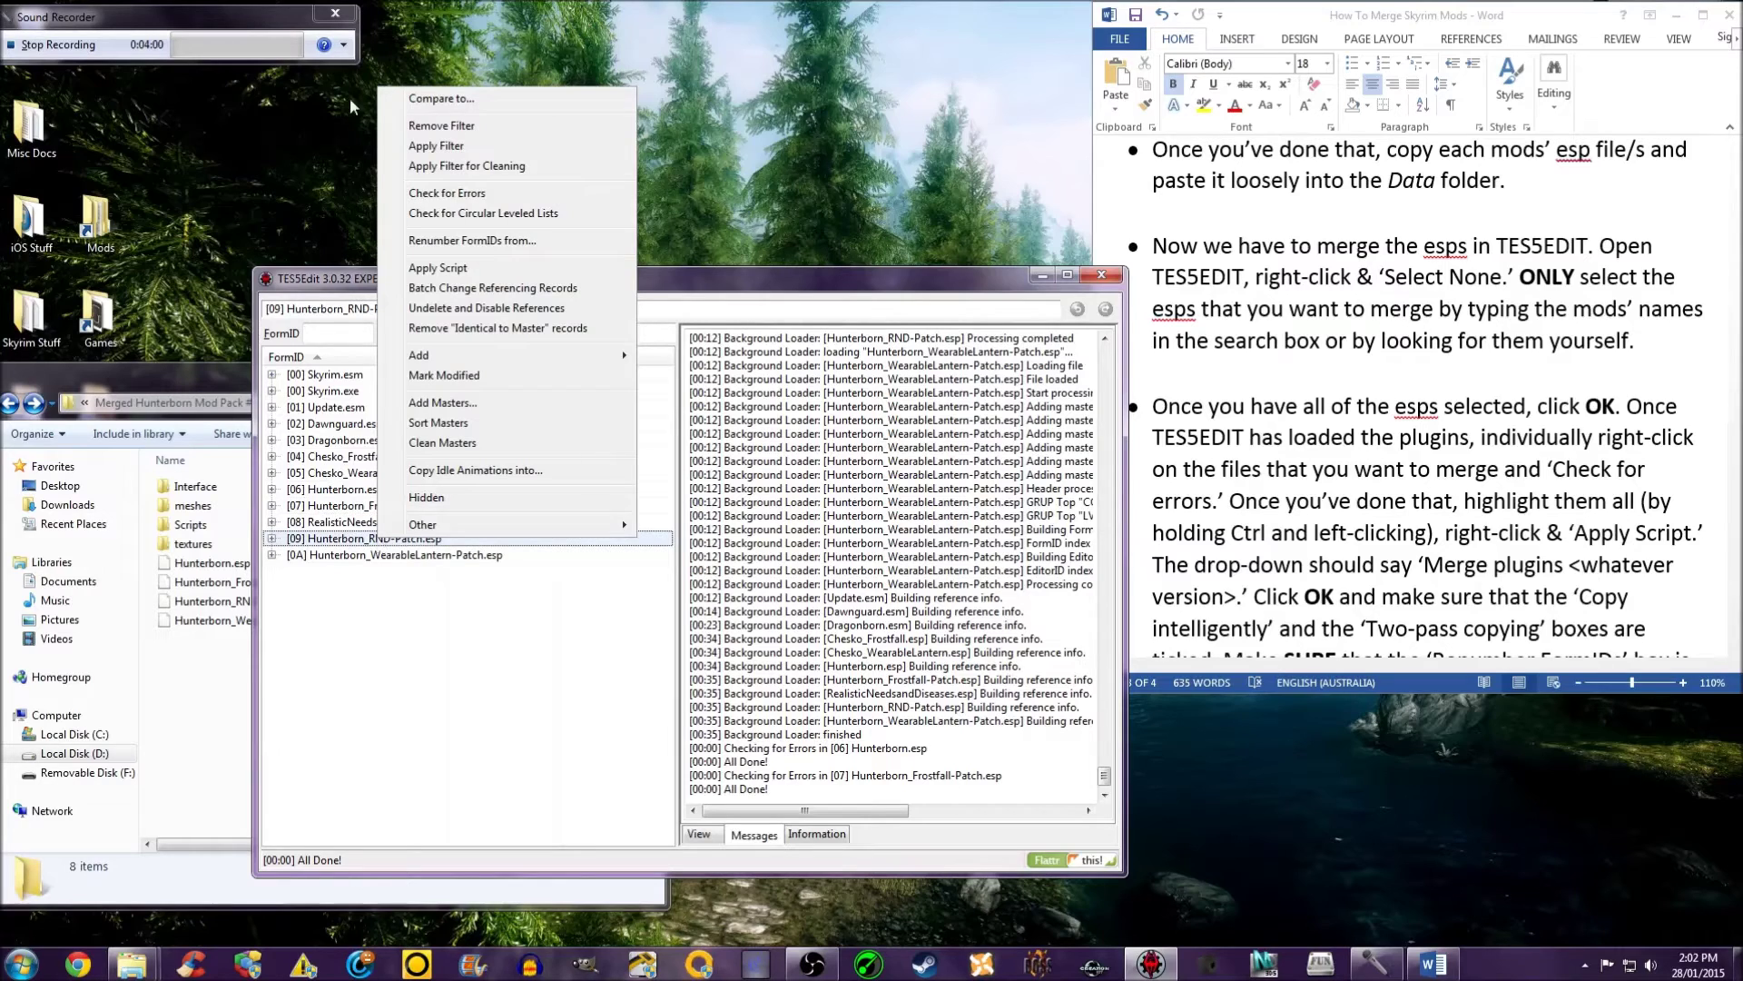
pyautogui.click(422, 193)
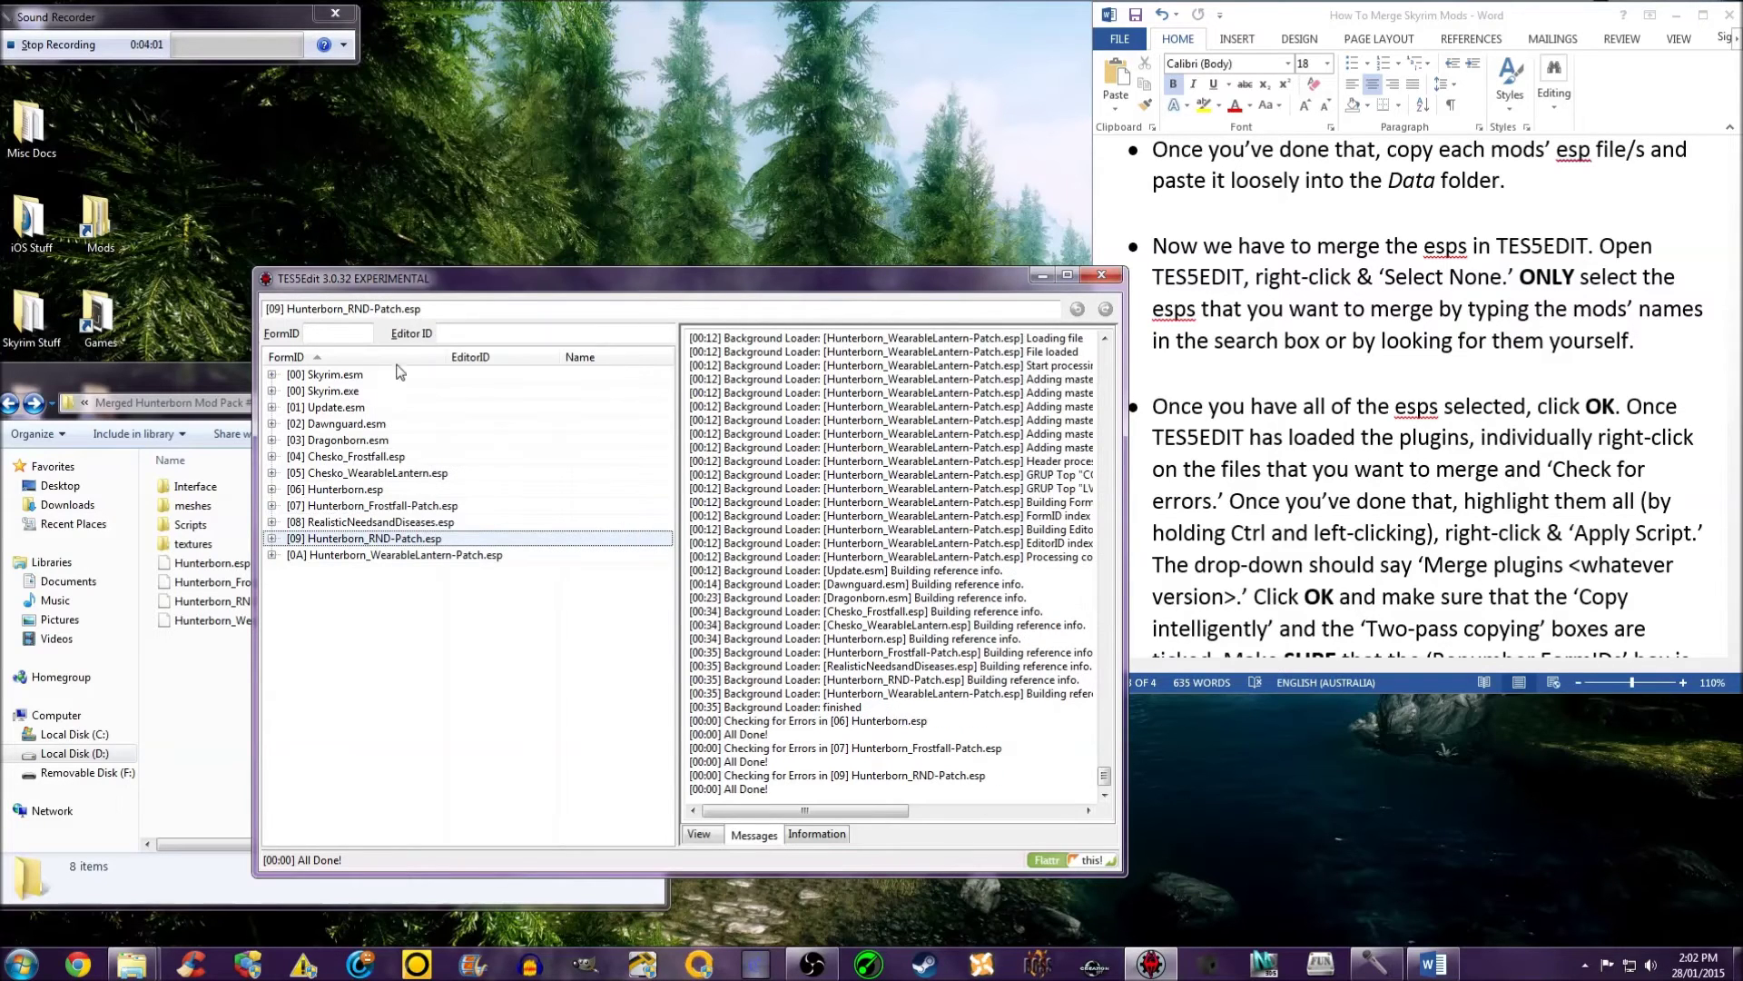
pyautogui.click(371, 556)
pyautogui.rightClick(371, 558)
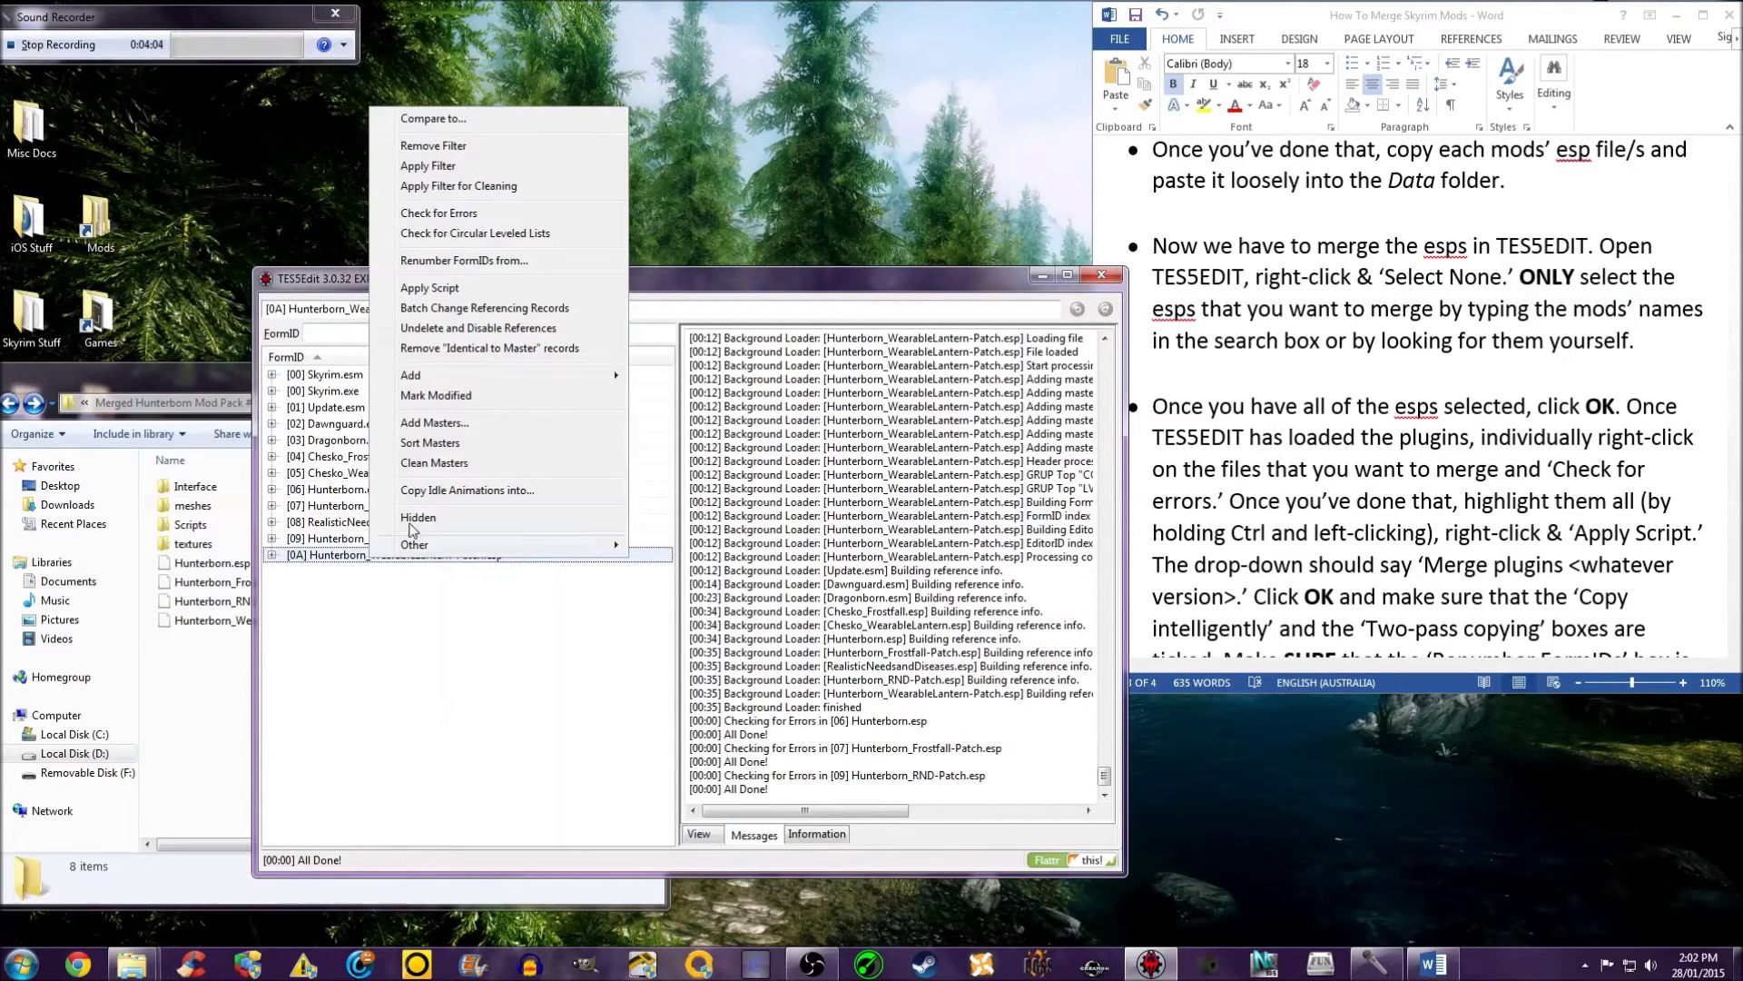
pyautogui.click(442, 220)
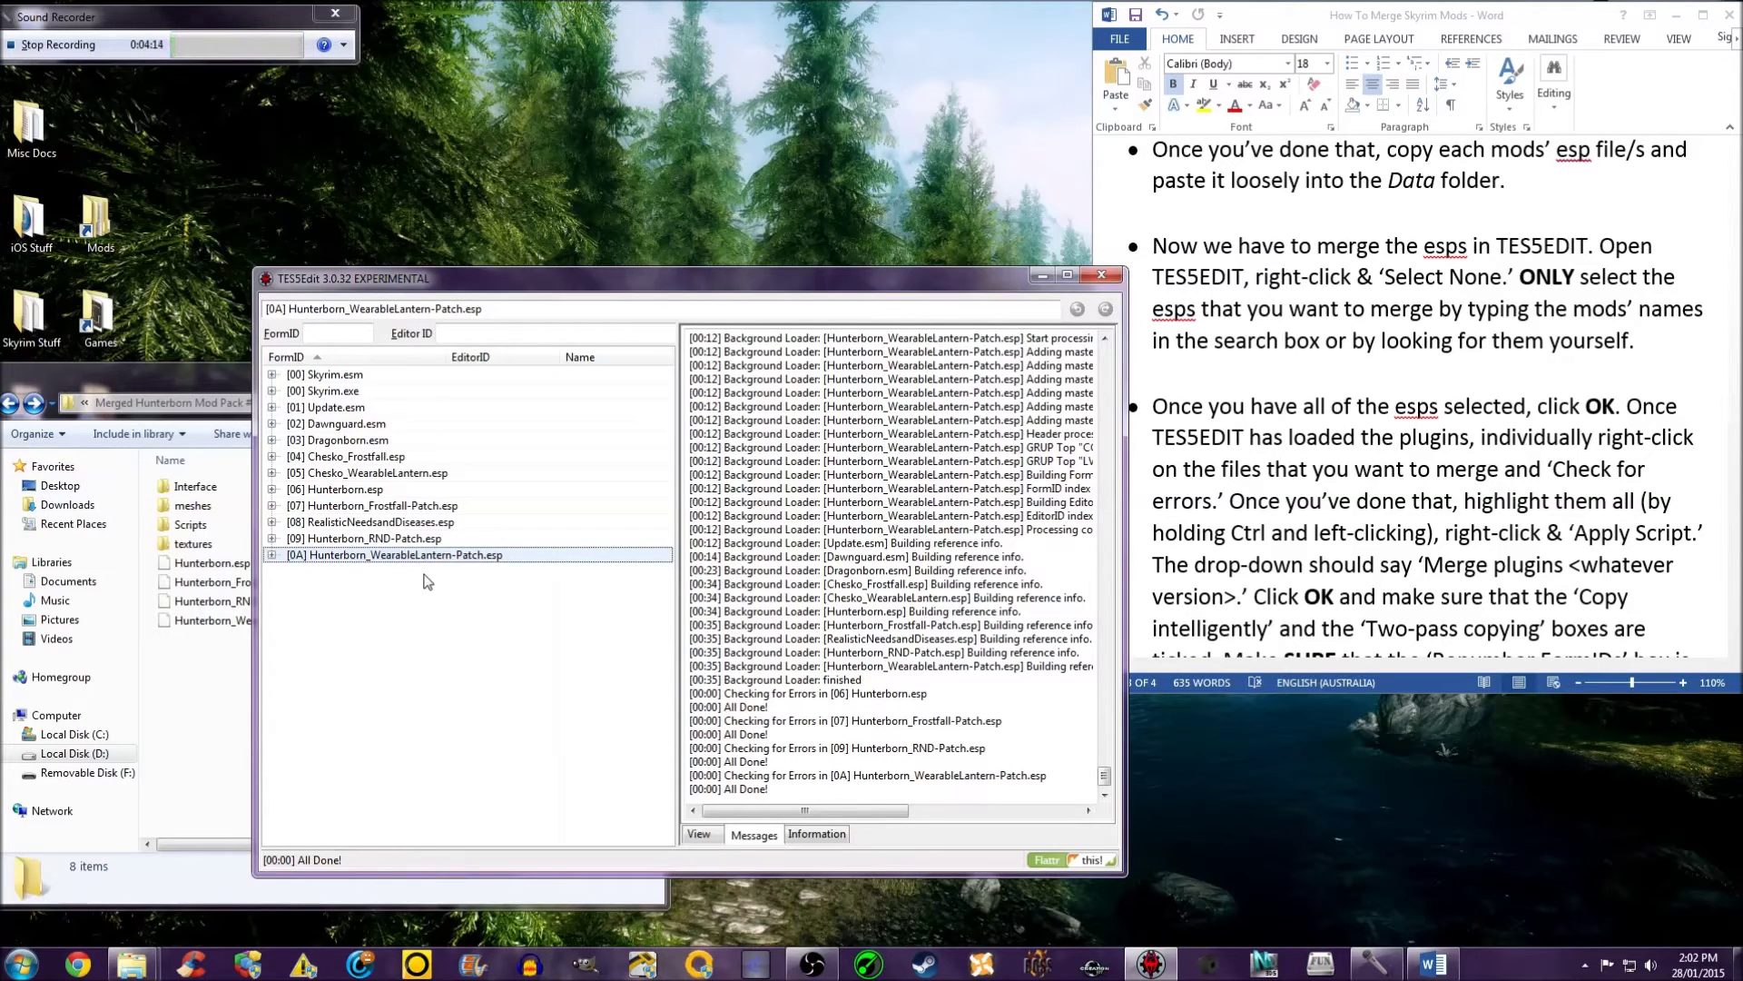
# Step: Select all four Hunterborn plugins together in the tree
pyautogui.keyDown('ctrl'); pyautogui.click(413, 538); pyautogui.keyUp('ctrl')
pyautogui.keyDown('ctrl'); pyautogui.click(396, 506); pyautogui.keyUp('ctrl')
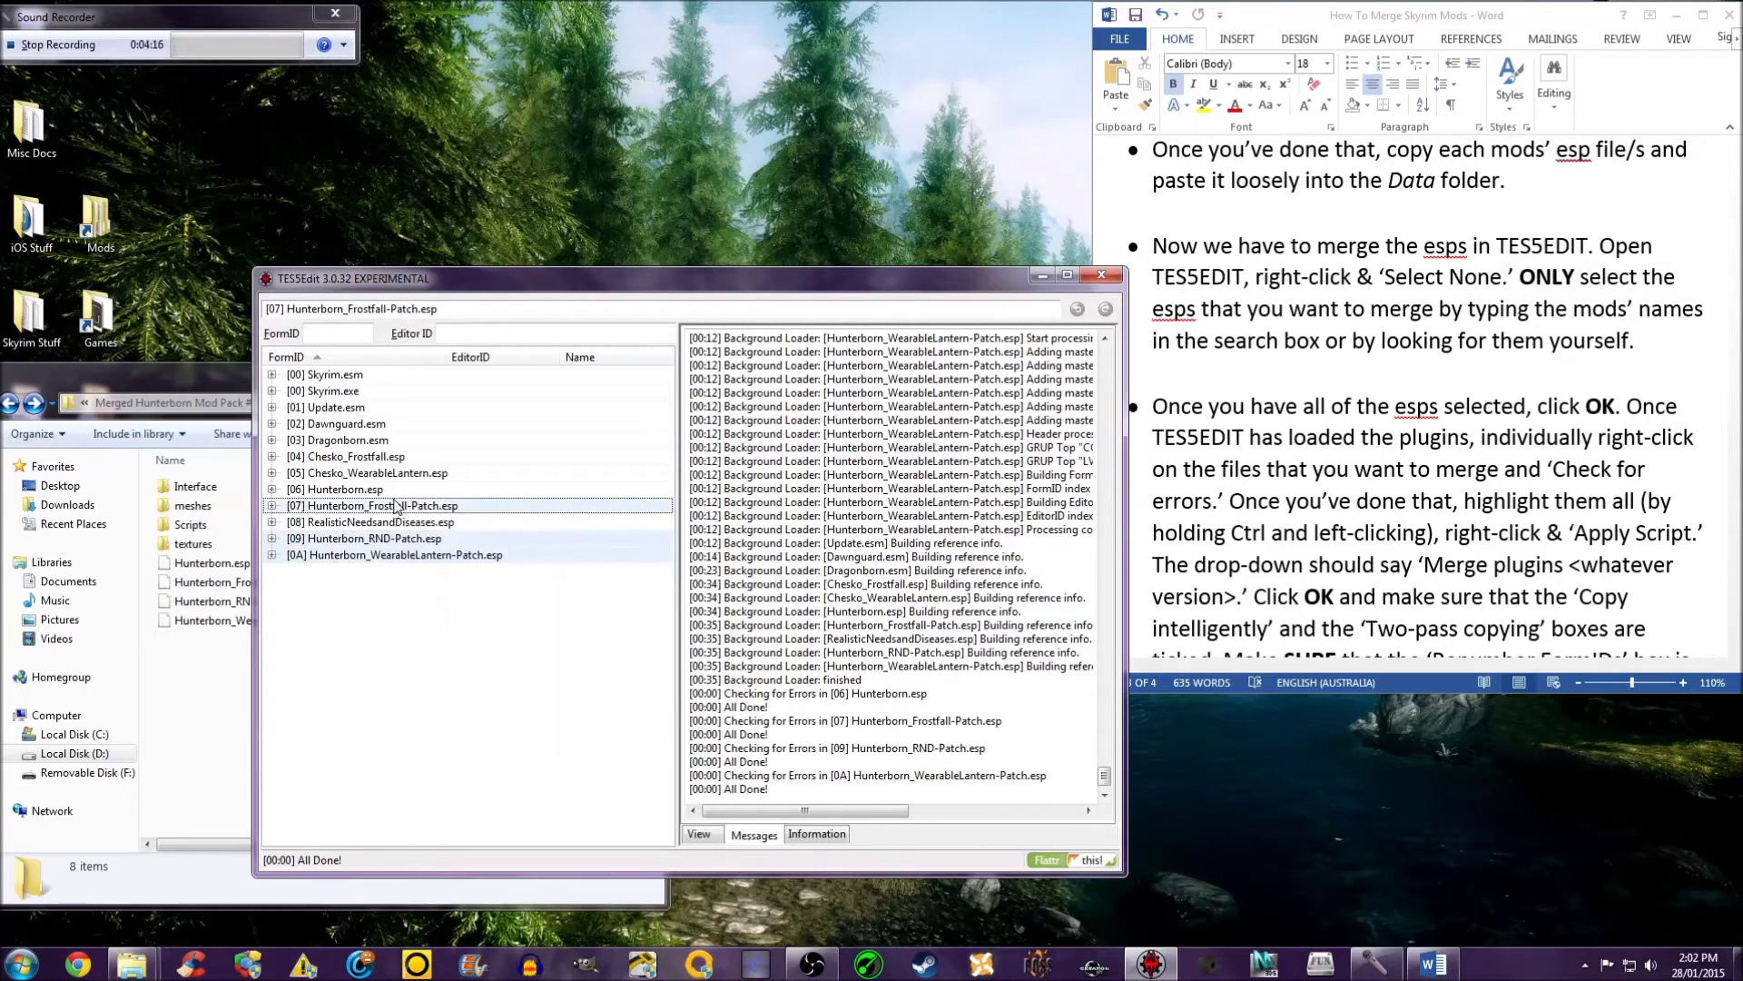
pyautogui.keyDown('ctrl'); pyautogui.click(394, 492); pyautogui.keyUp('ctrl')
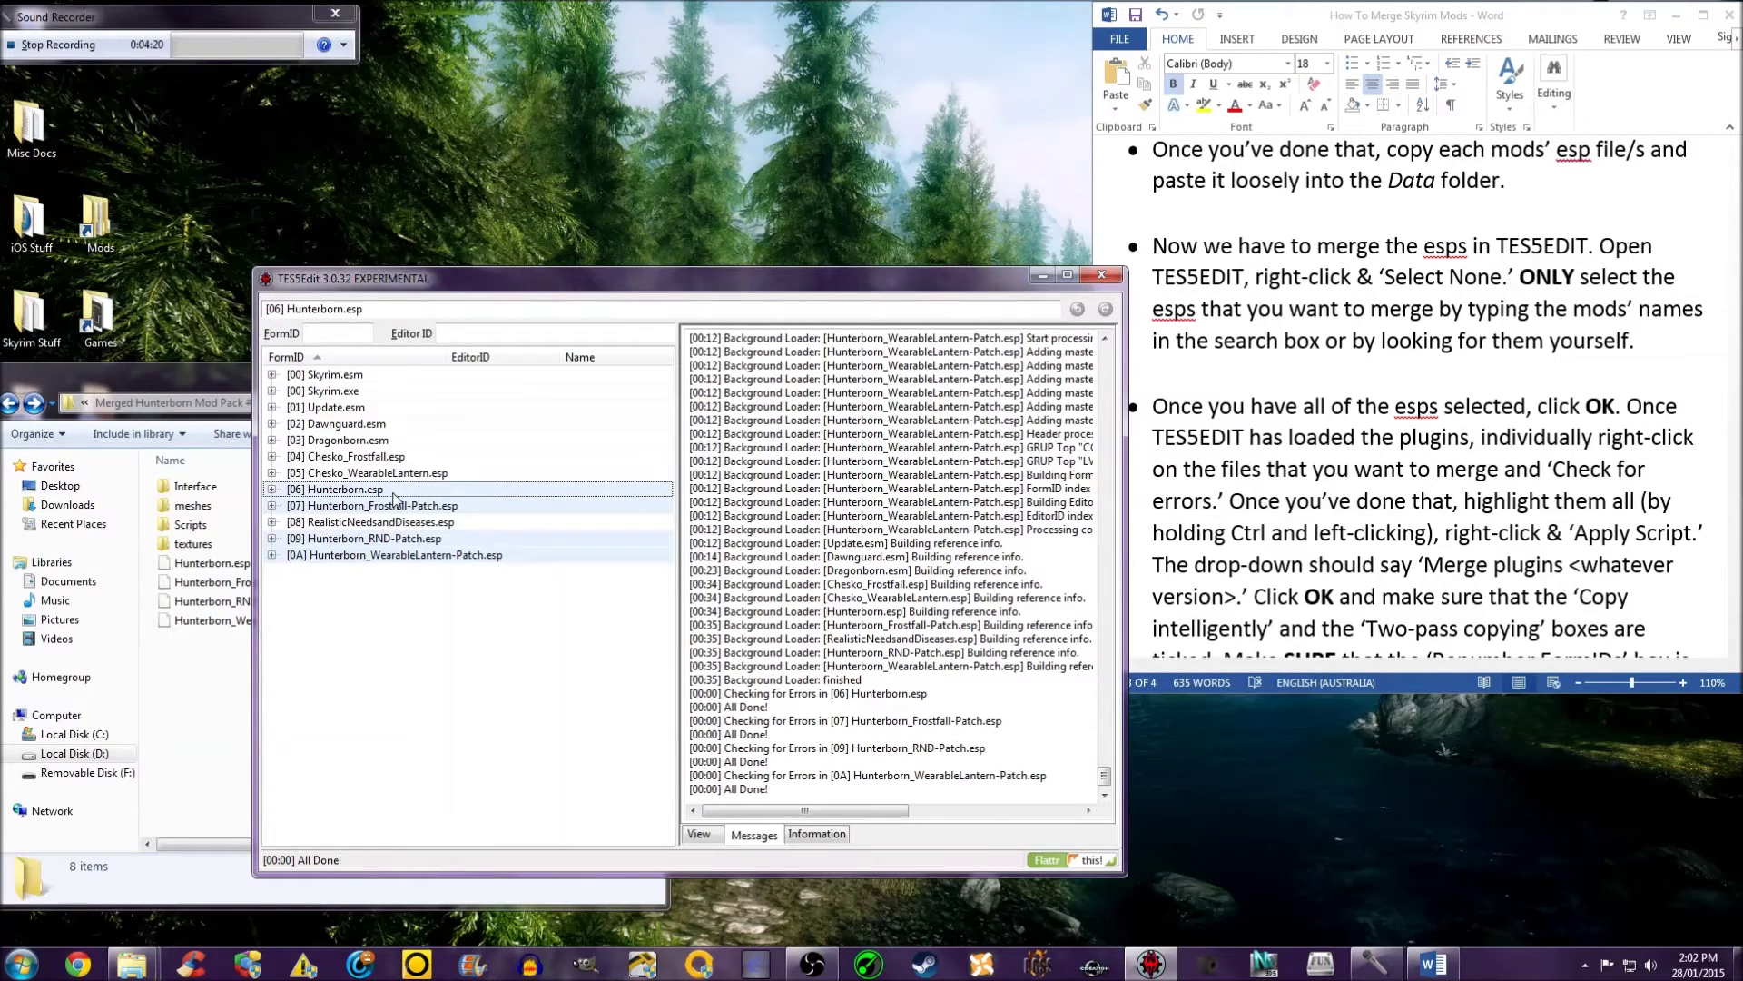
# Step: Apply the Merge plugins v1.75 script to the four plugins with Renumber FormIDs turned off
pyautogui.rightClick(380, 560)
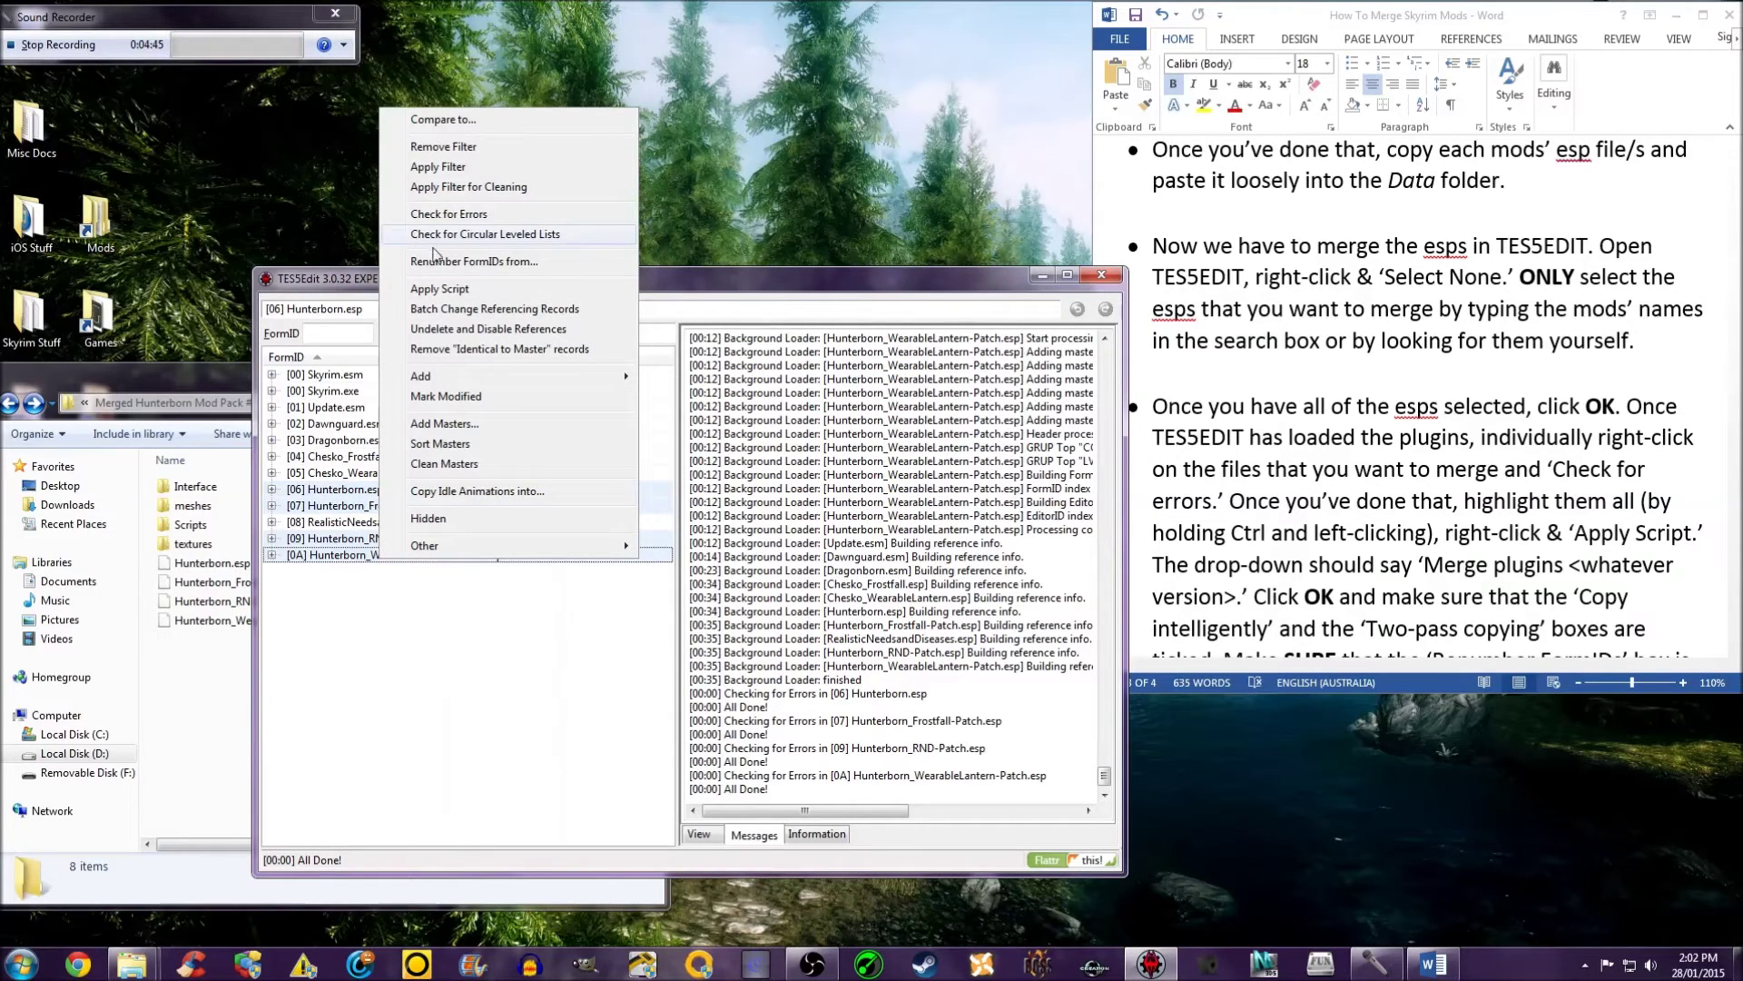
pyautogui.click(433, 290)
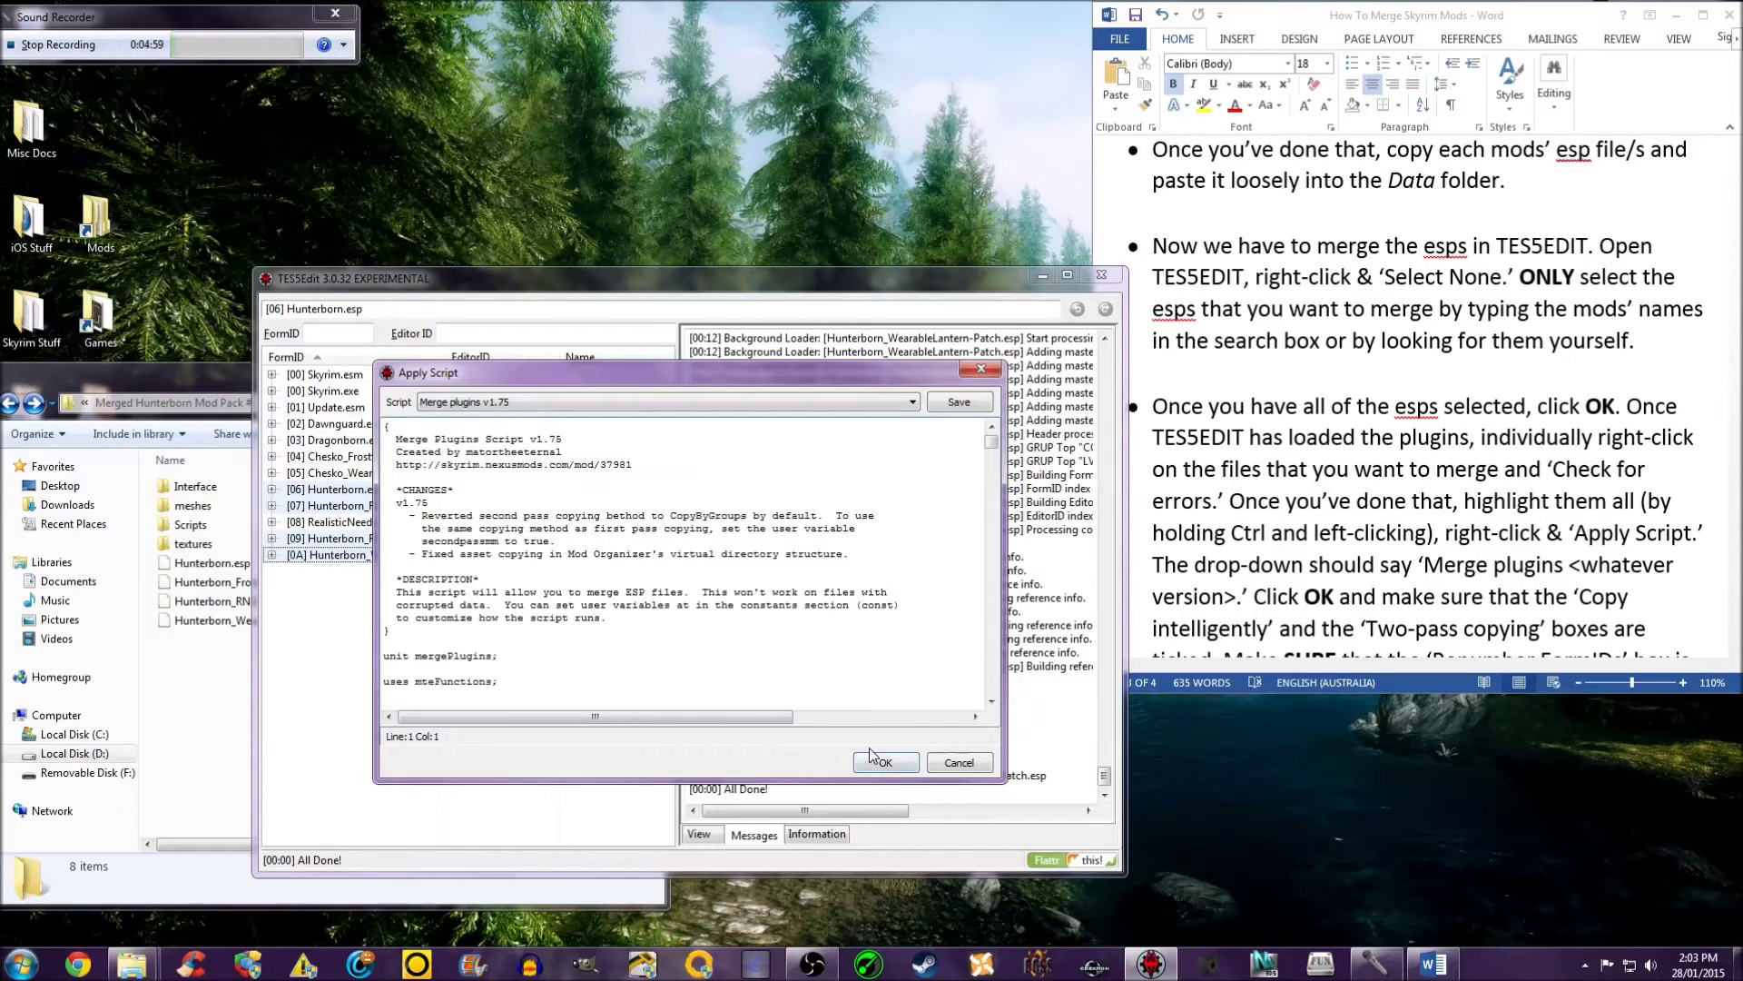
pyautogui.click(885, 762)
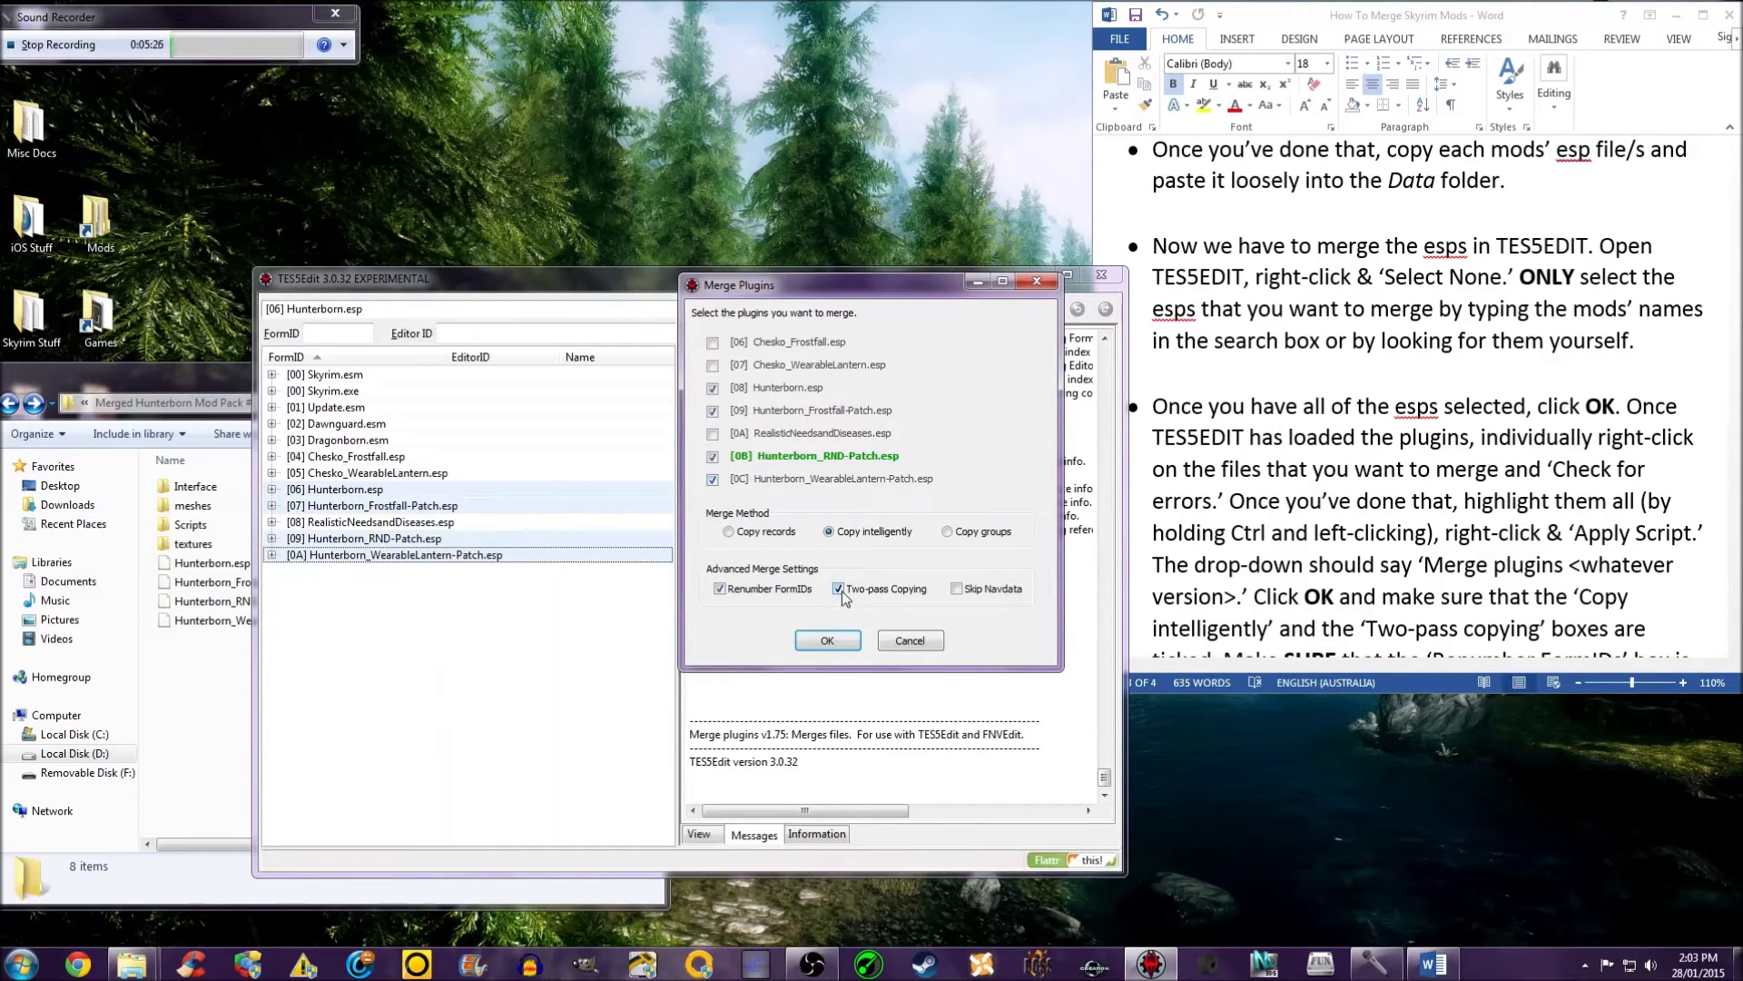
pyautogui.click(722, 592)
pyautogui.click(1627, 528)
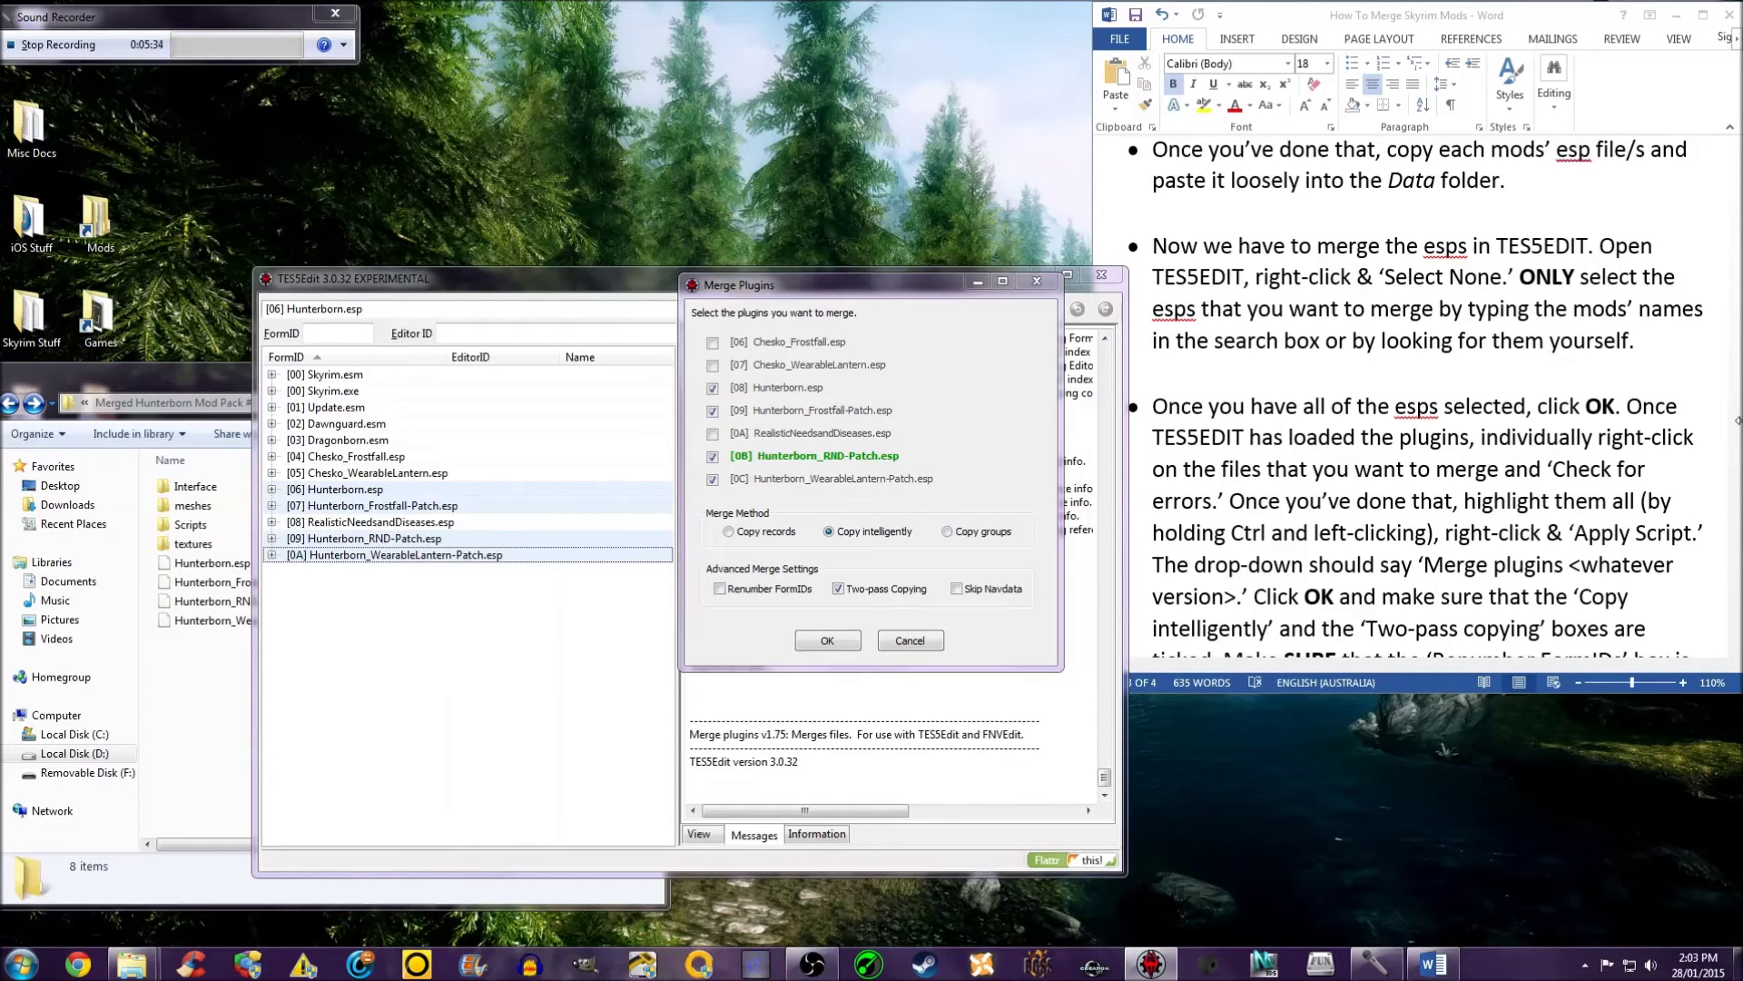
pyautogui.moveTo(1736, 402); pyautogui.dragTo(1737, 434)
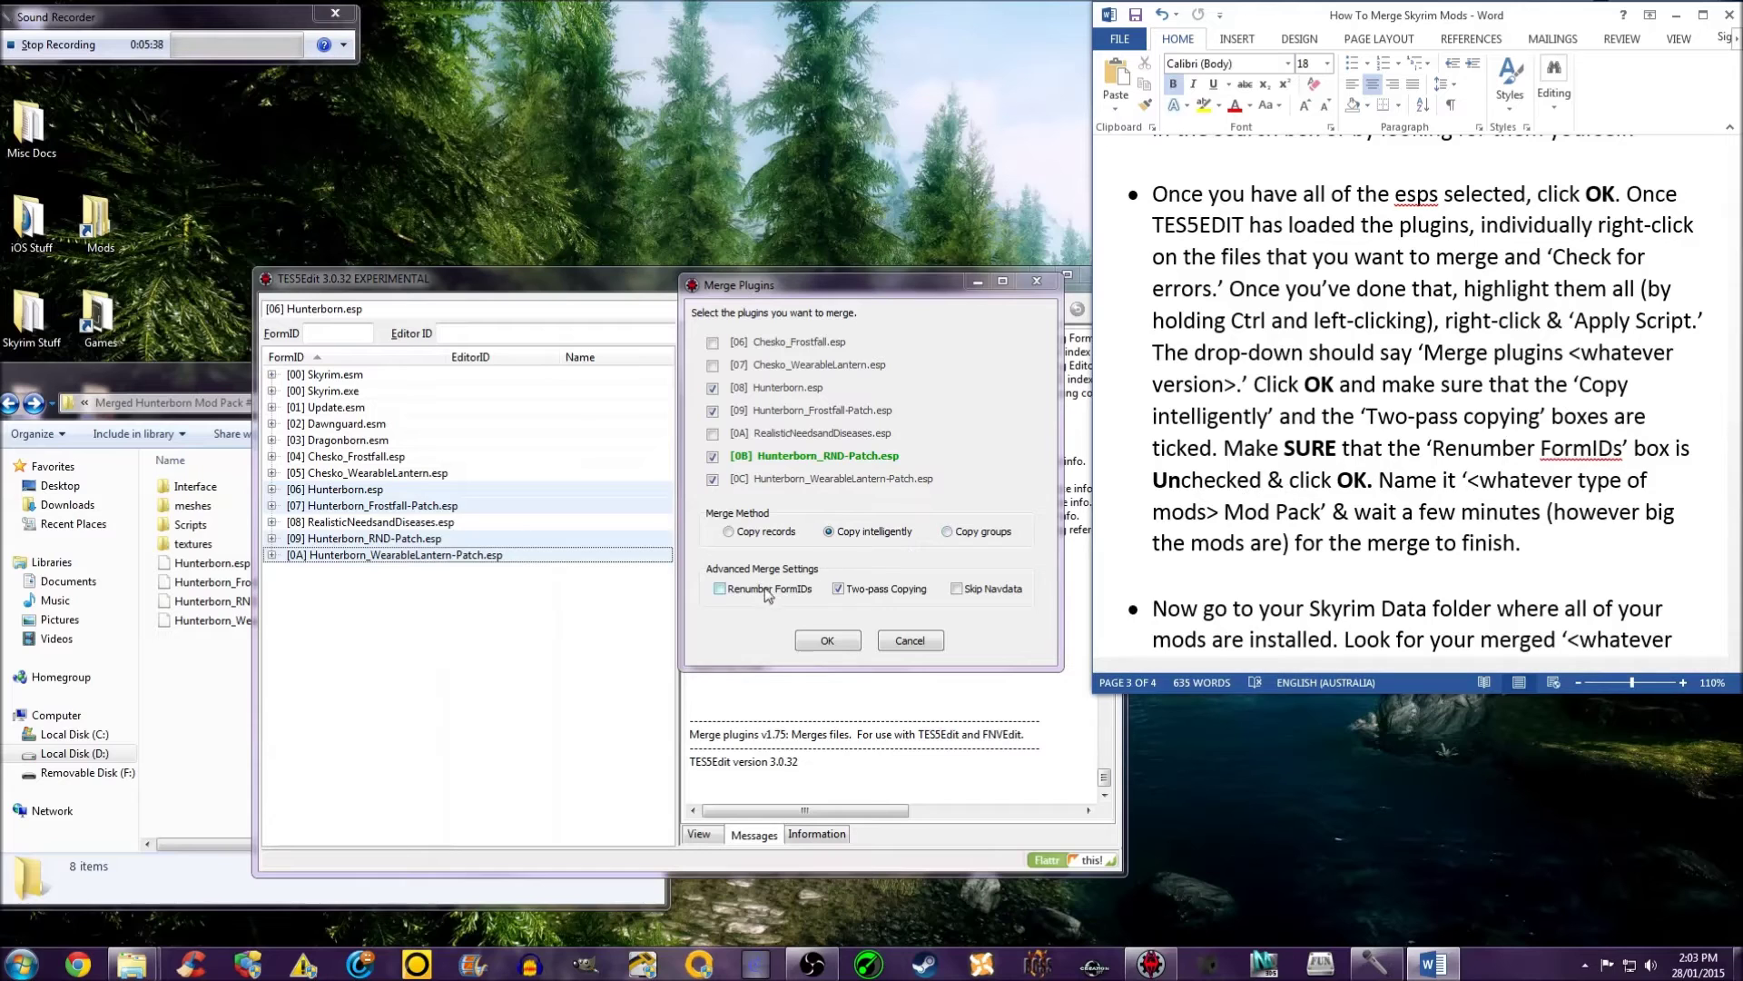
pyautogui.click(811, 642)
# Step: Merge into a new file named 'Hunterborn Mod Pack 2', producing 1817 records
pyautogui.click(845, 478)
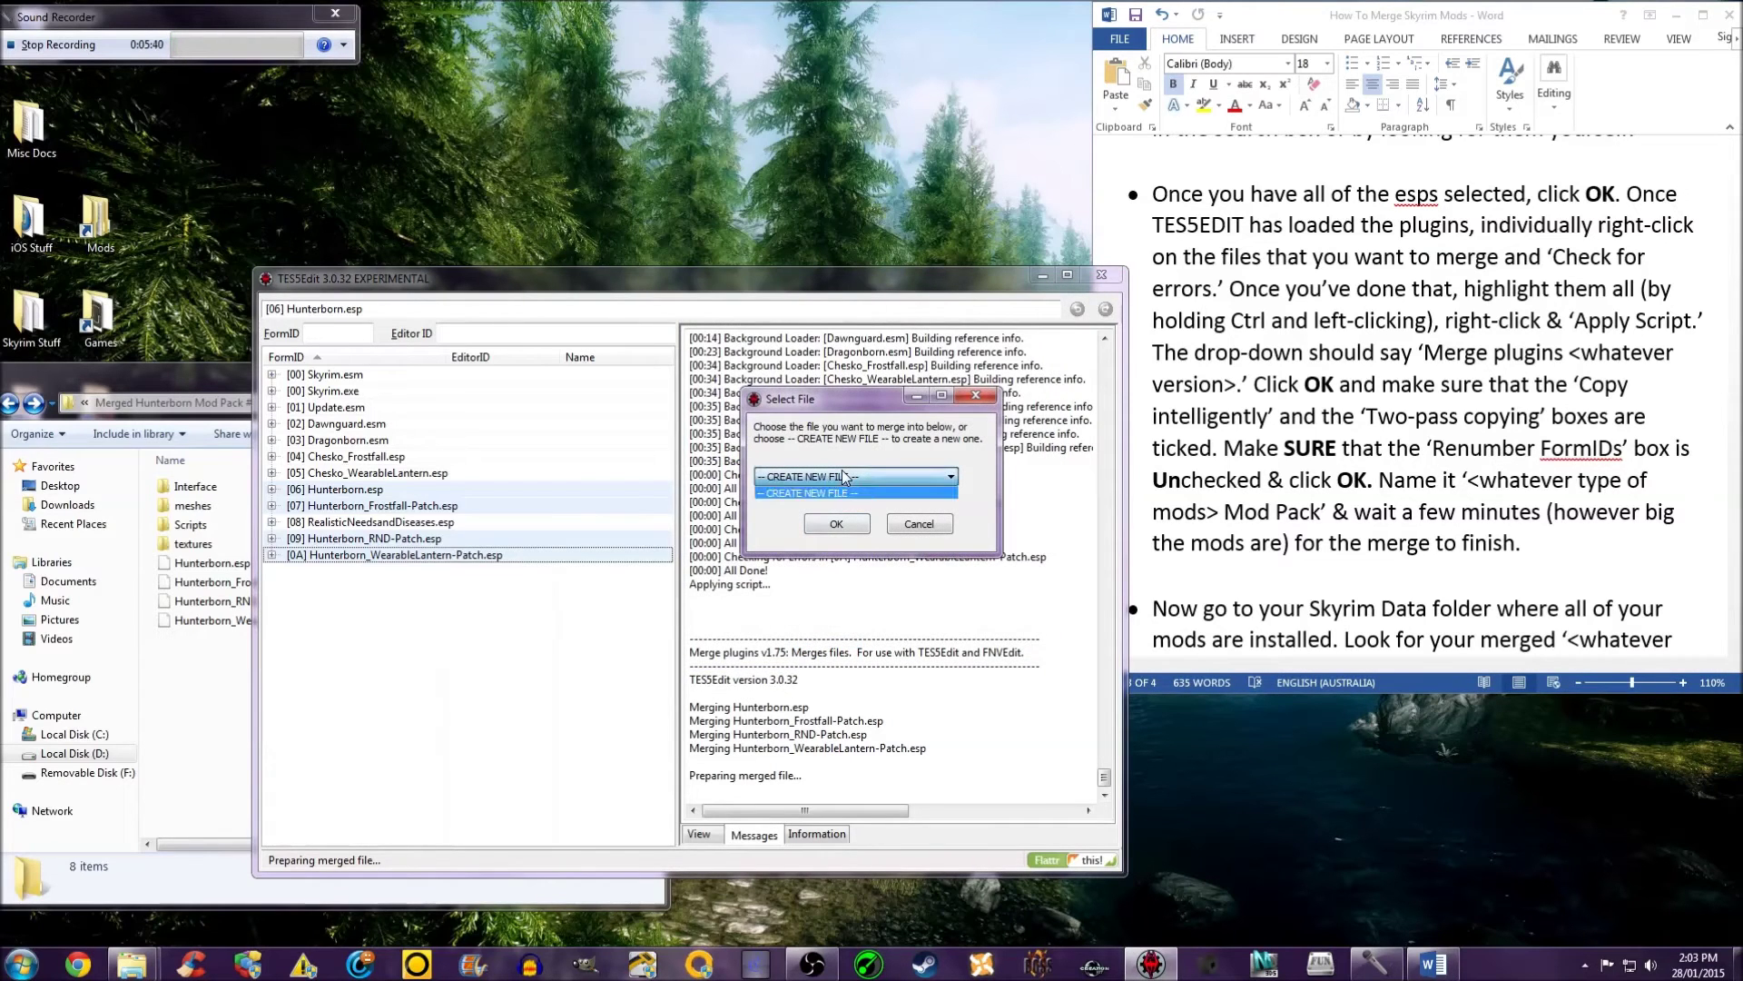
pyautogui.click(832, 496)
pyautogui.click(836, 524)
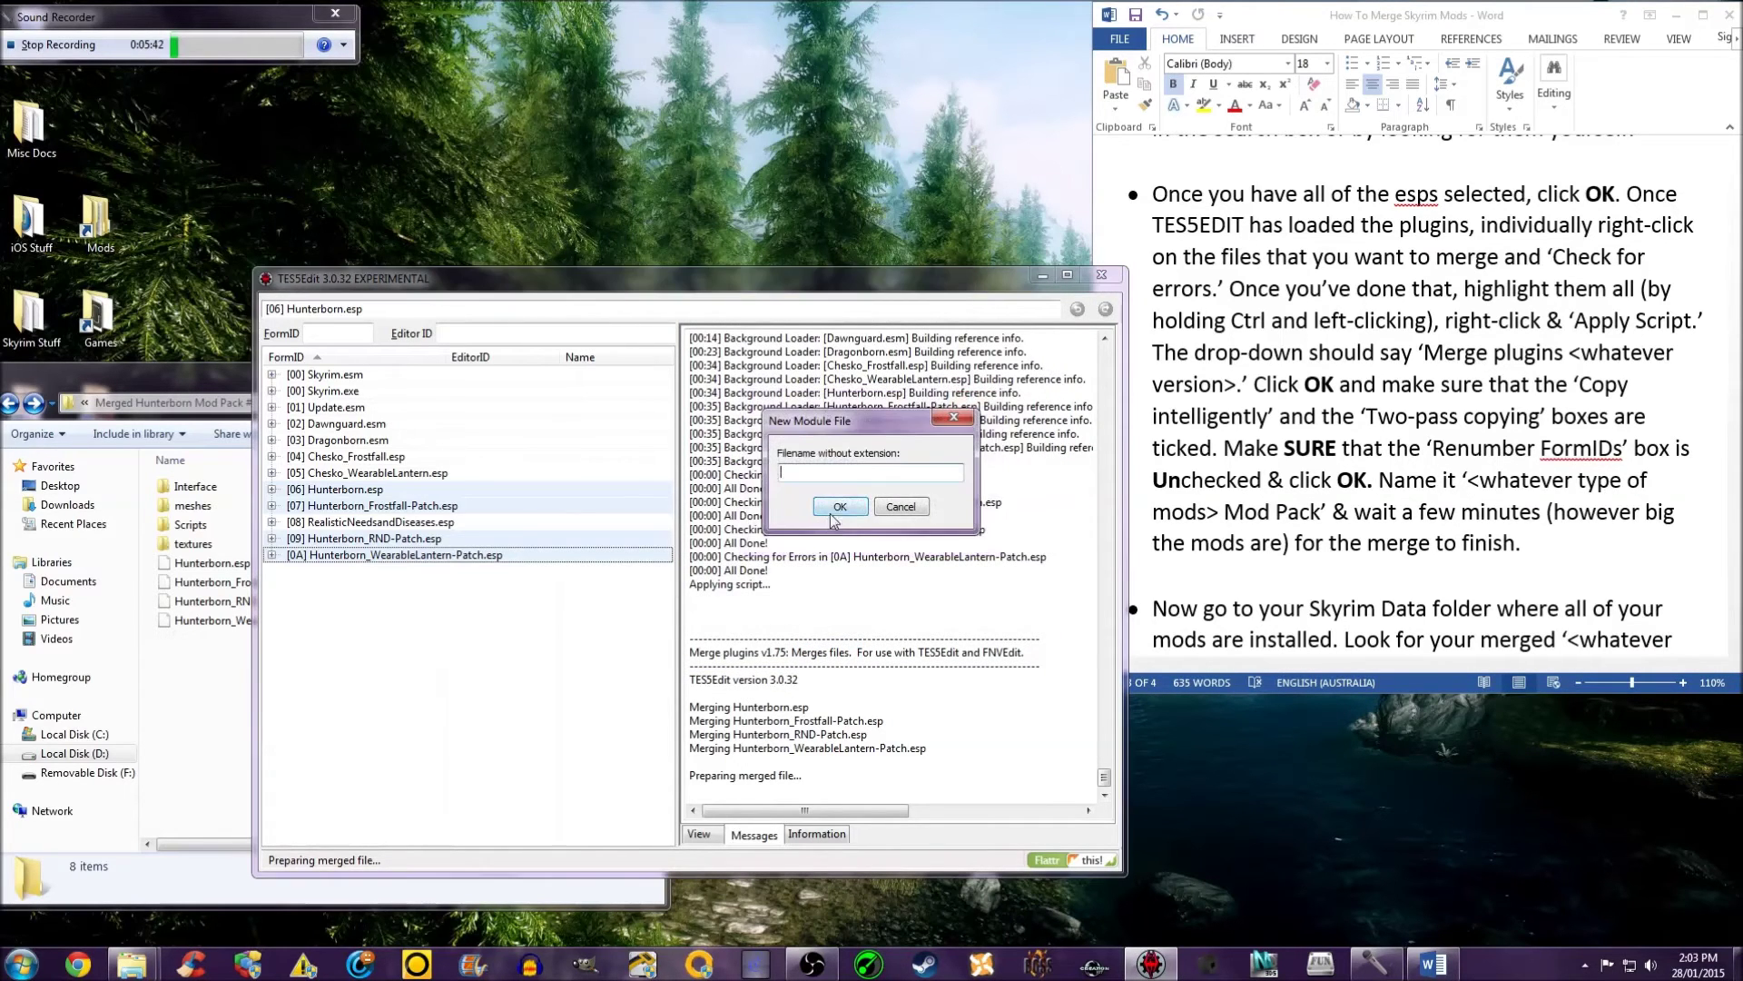
pyautogui.write('Hunterborn Mod')
pyautogui.write('2')
pyautogui.click(836, 507)
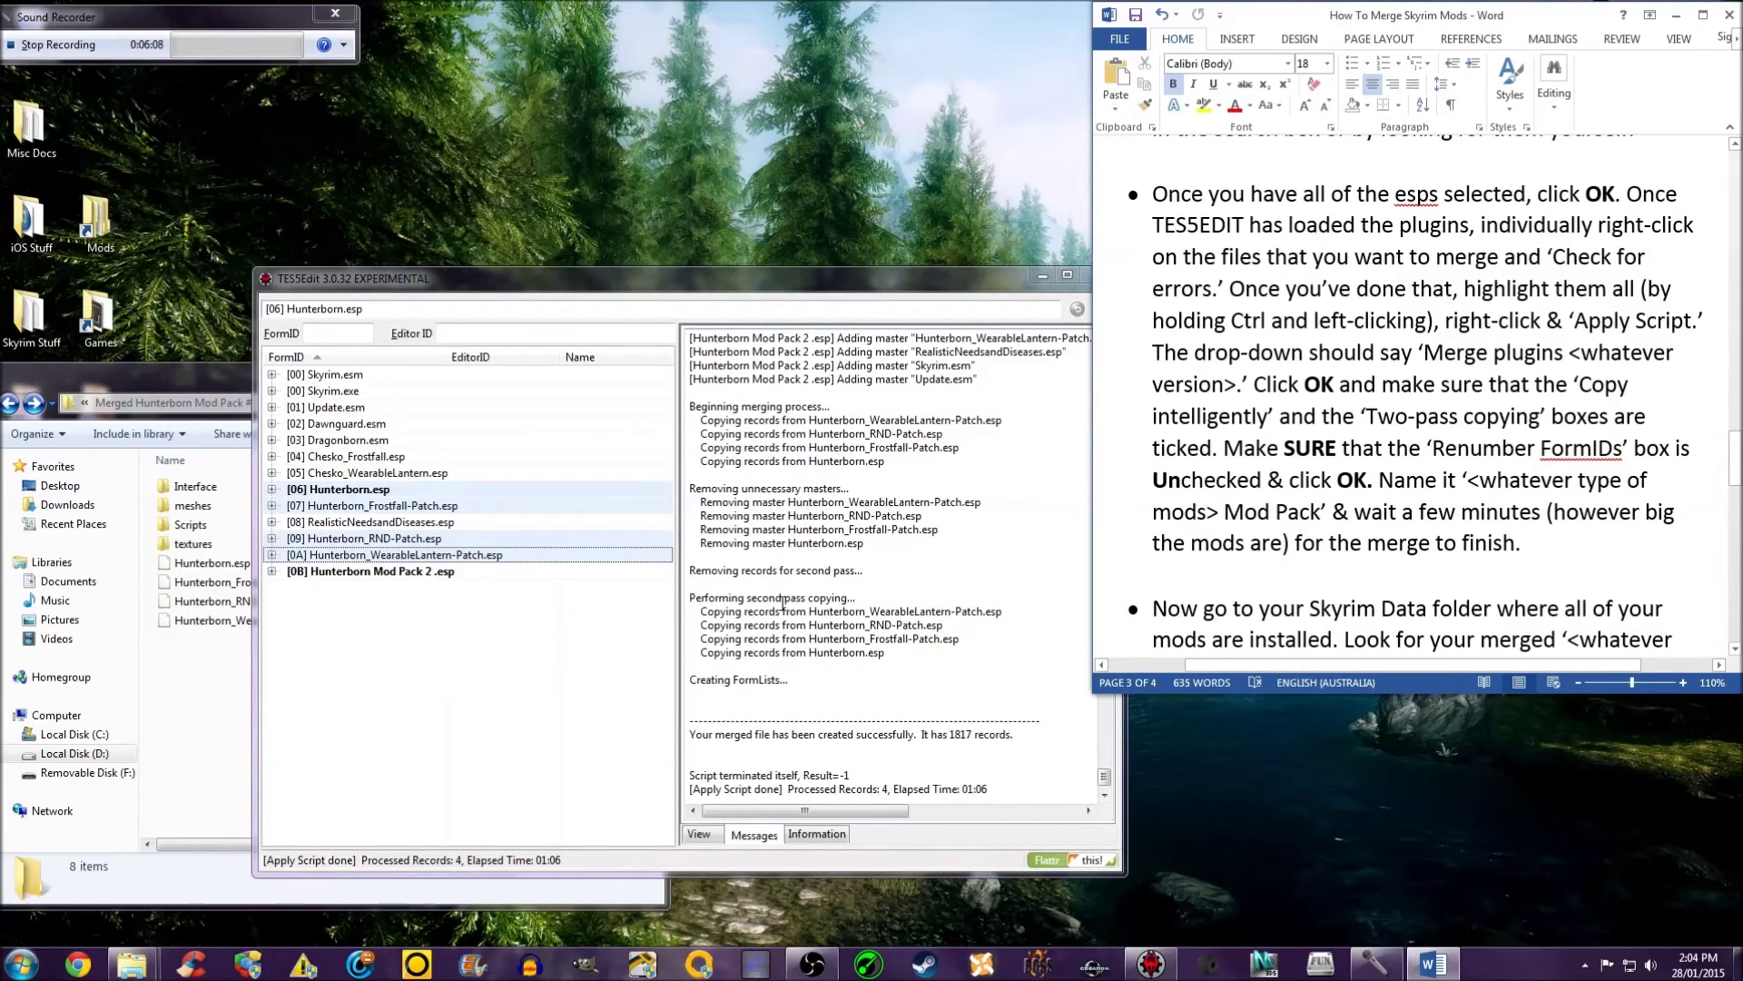
pyautogui.click(1474, 289)
# Step: Close TES5Edit, saving only Hunterborn Mod Pack 2 .esp and leaving Hunterborn.esp unsaved
pyautogui.scroll(-2, 1219, 413)
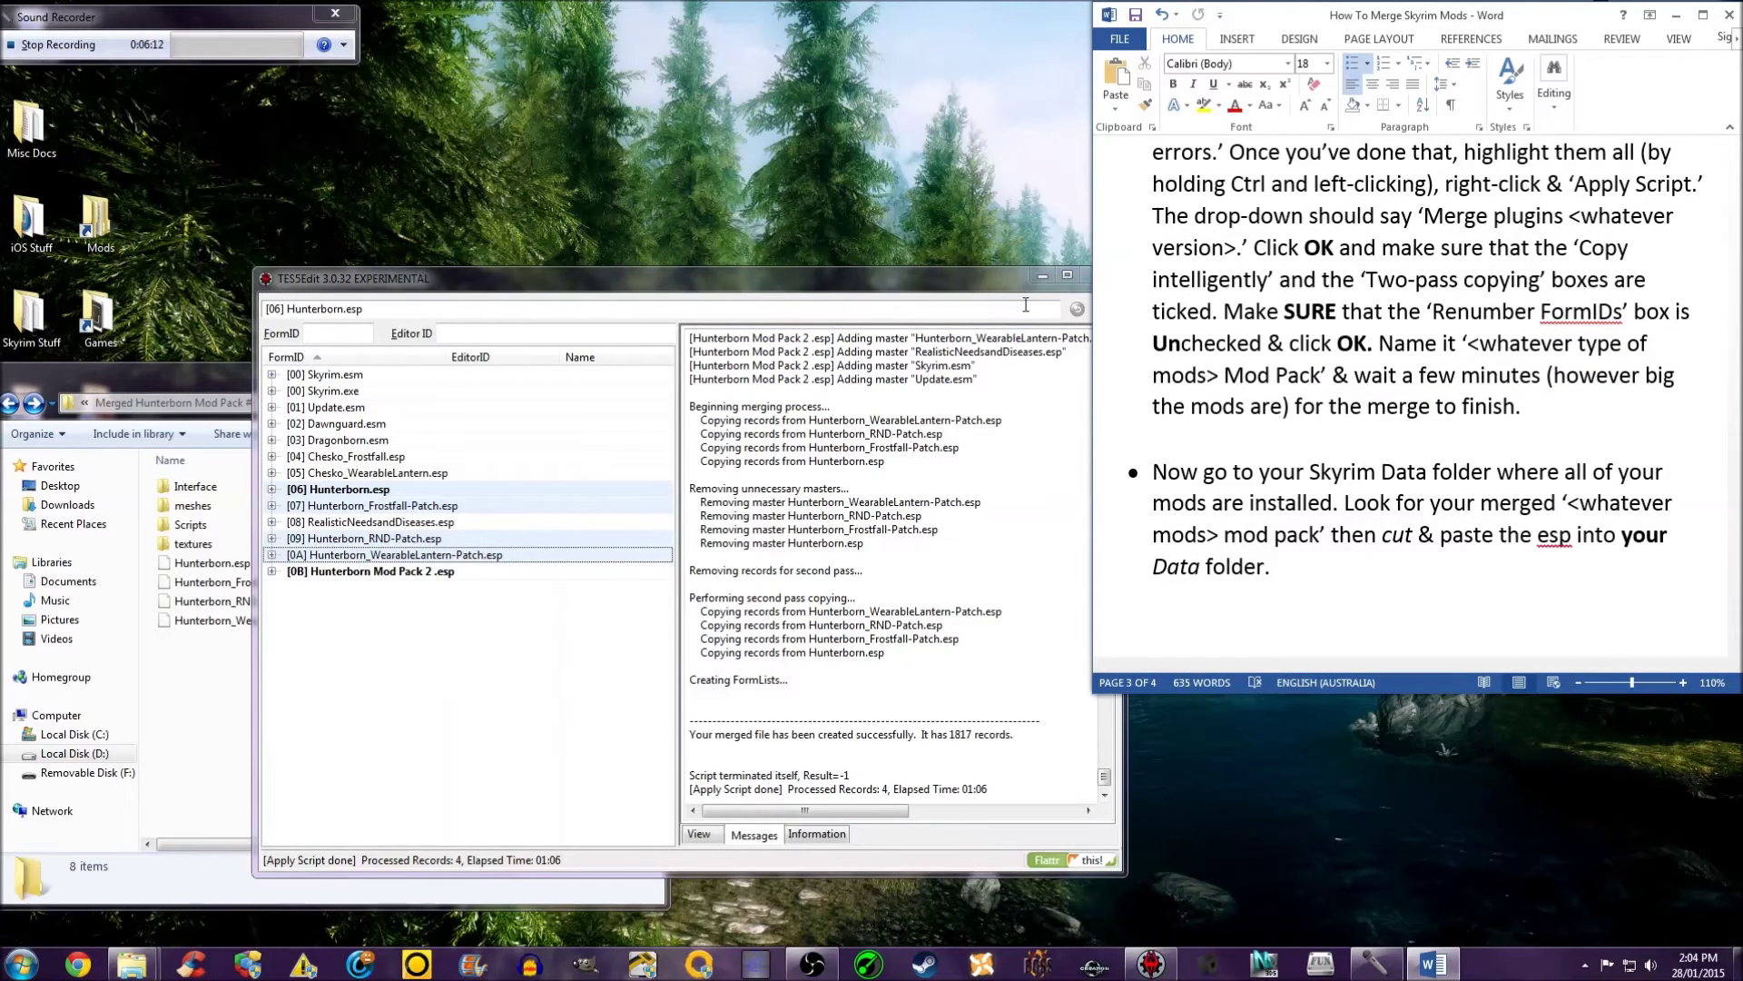
pyautogui.moveTo(1035, 282); pyautogui.dragTo(1020, 282)
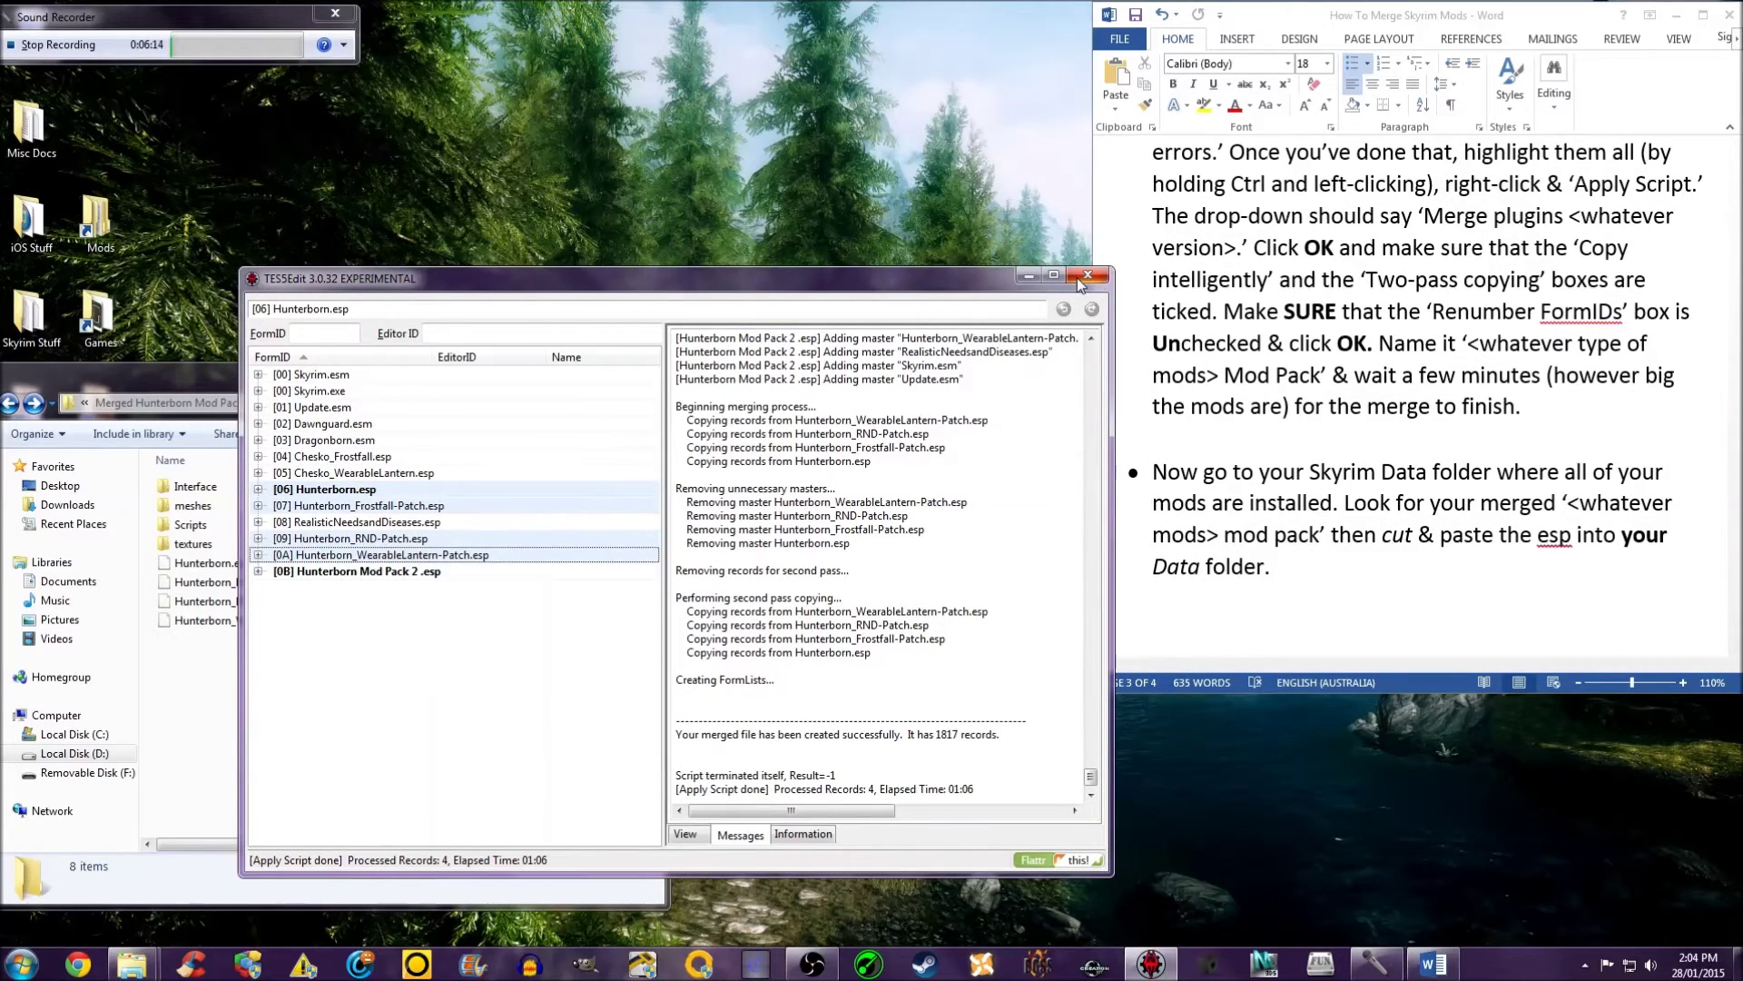
pyautogui.click(1078, 279)
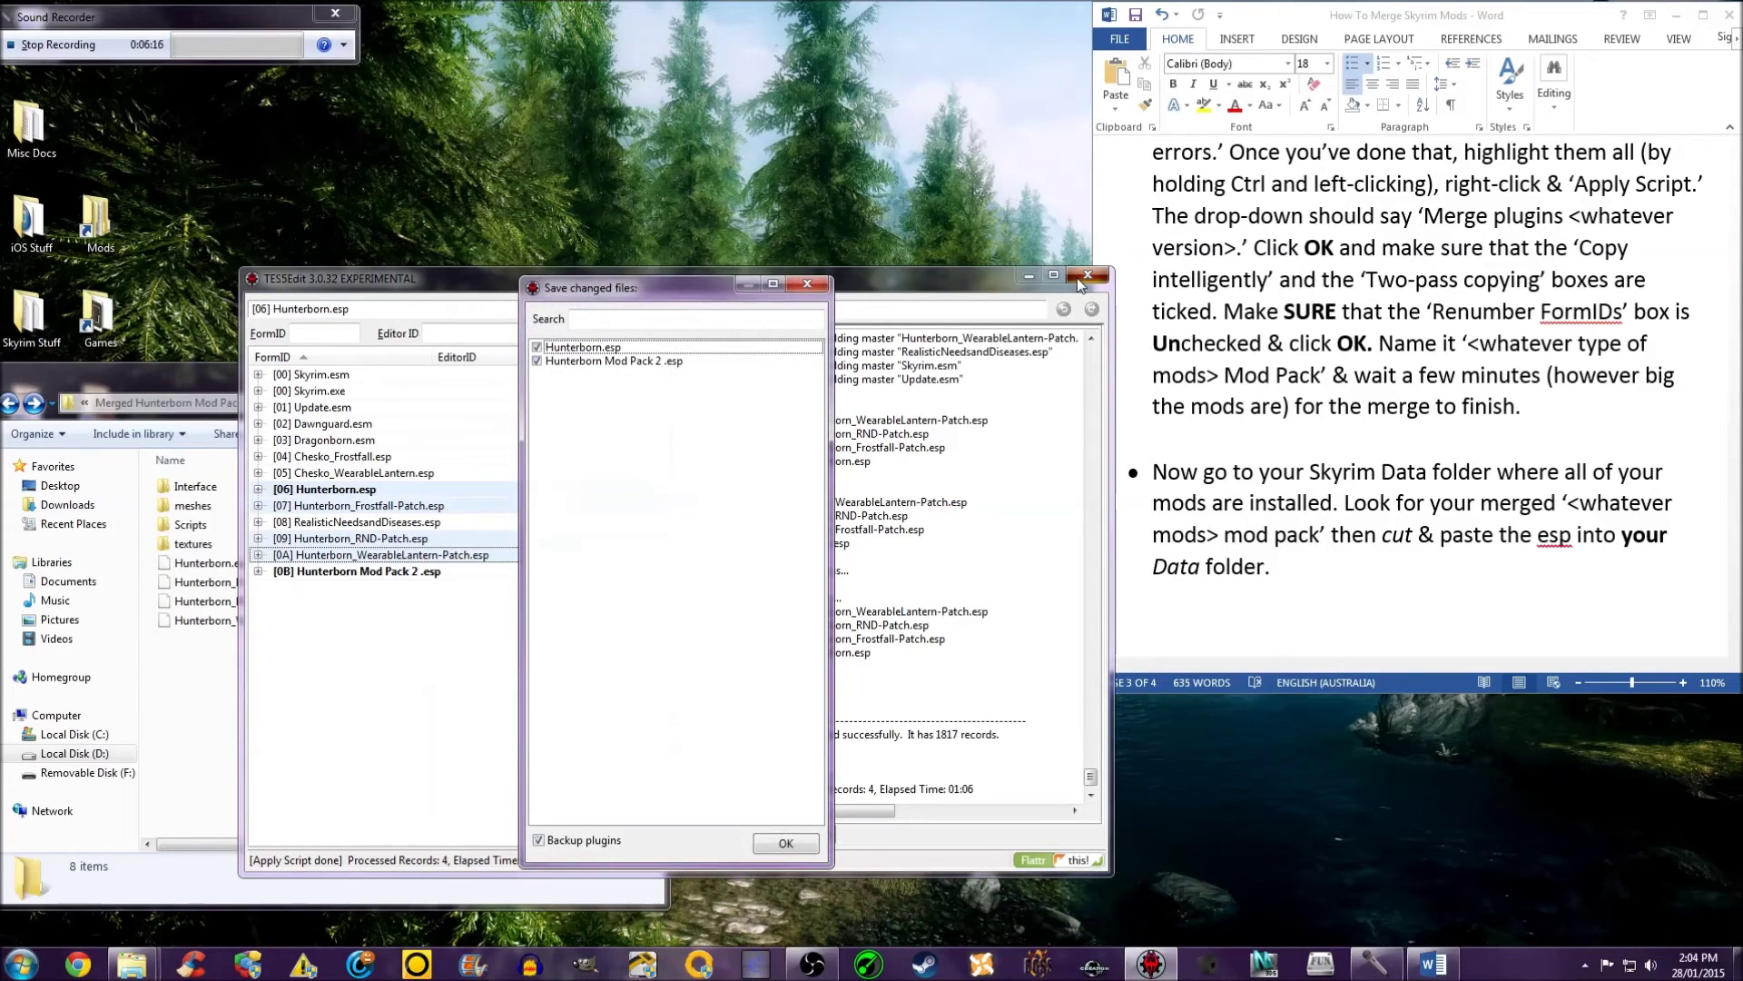
pyautogui.click(555, 348)
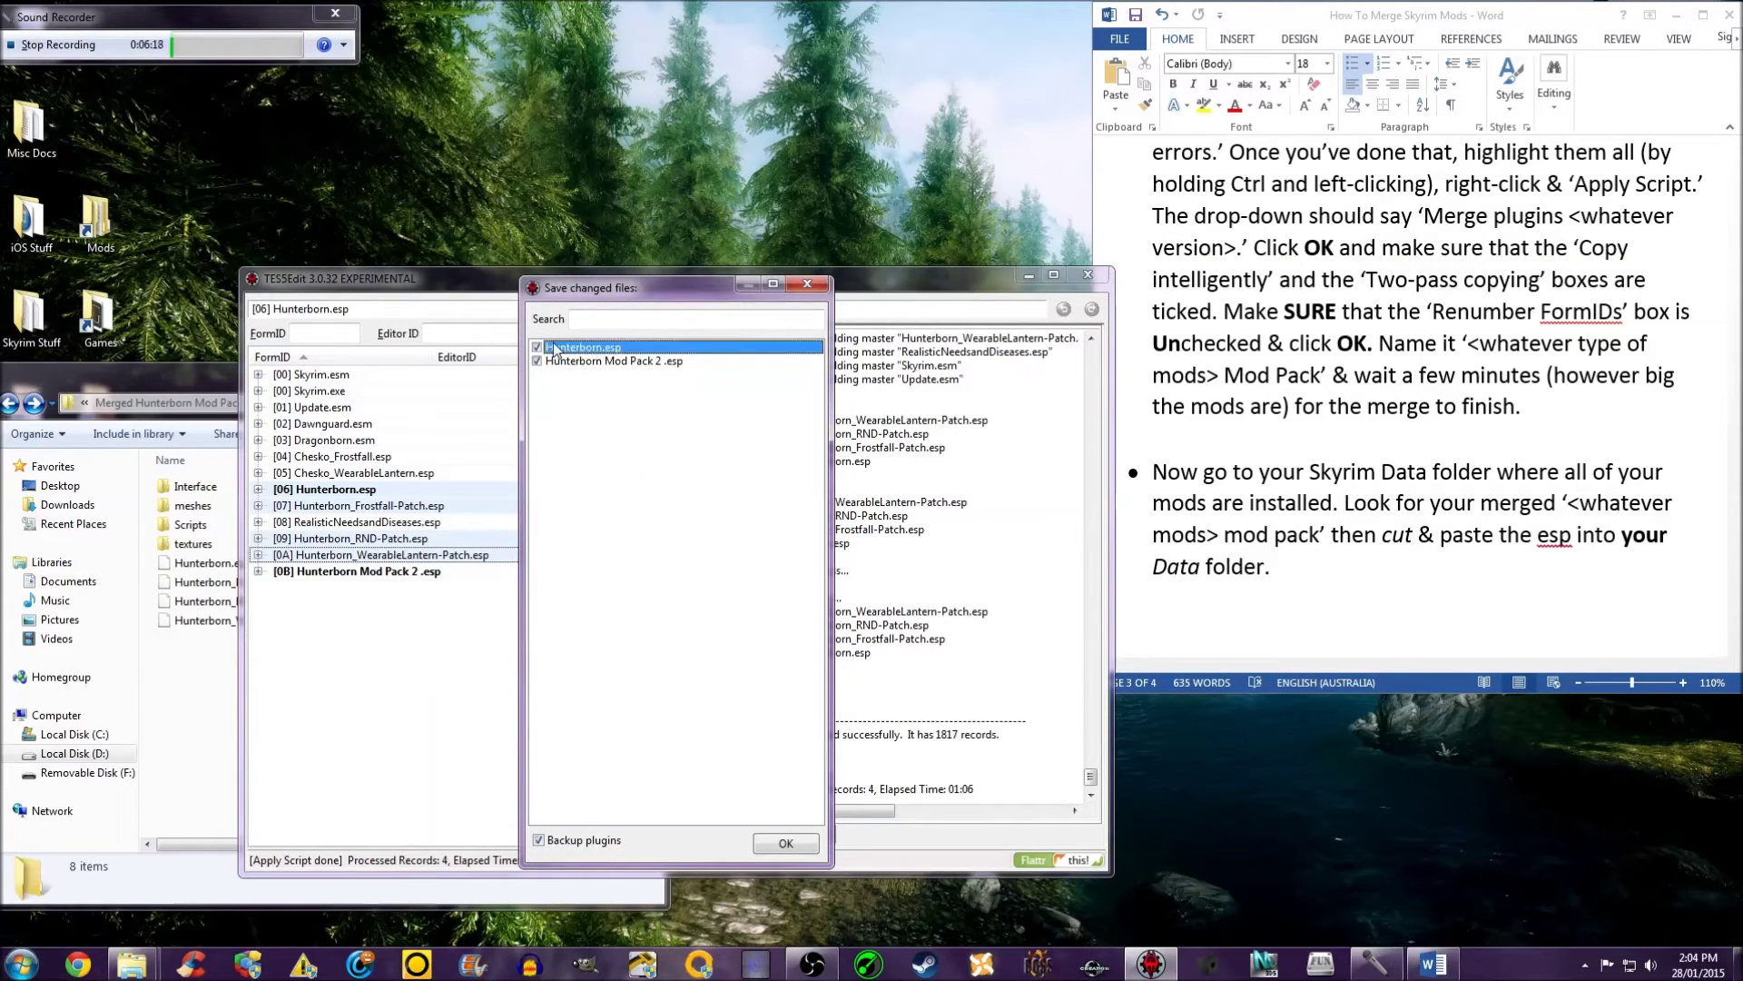
pyautogui.click(537, 347)
pyautogui.click(584, 363)
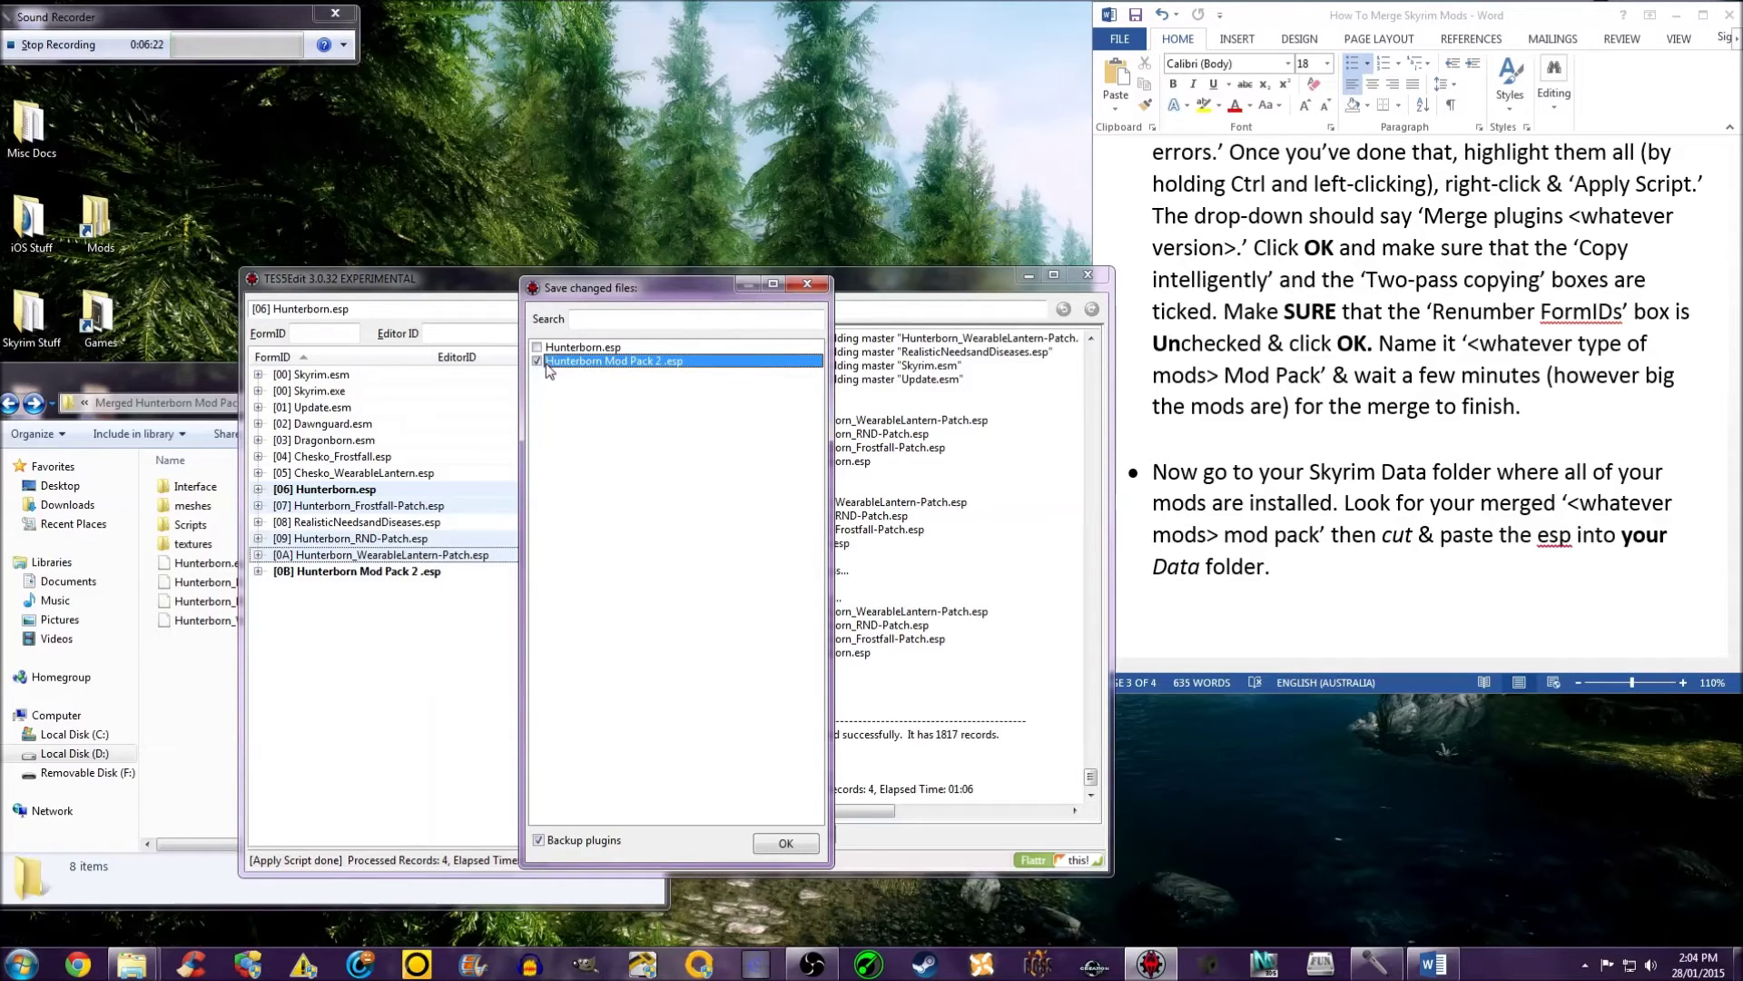
pyautogui.click(791, 847)
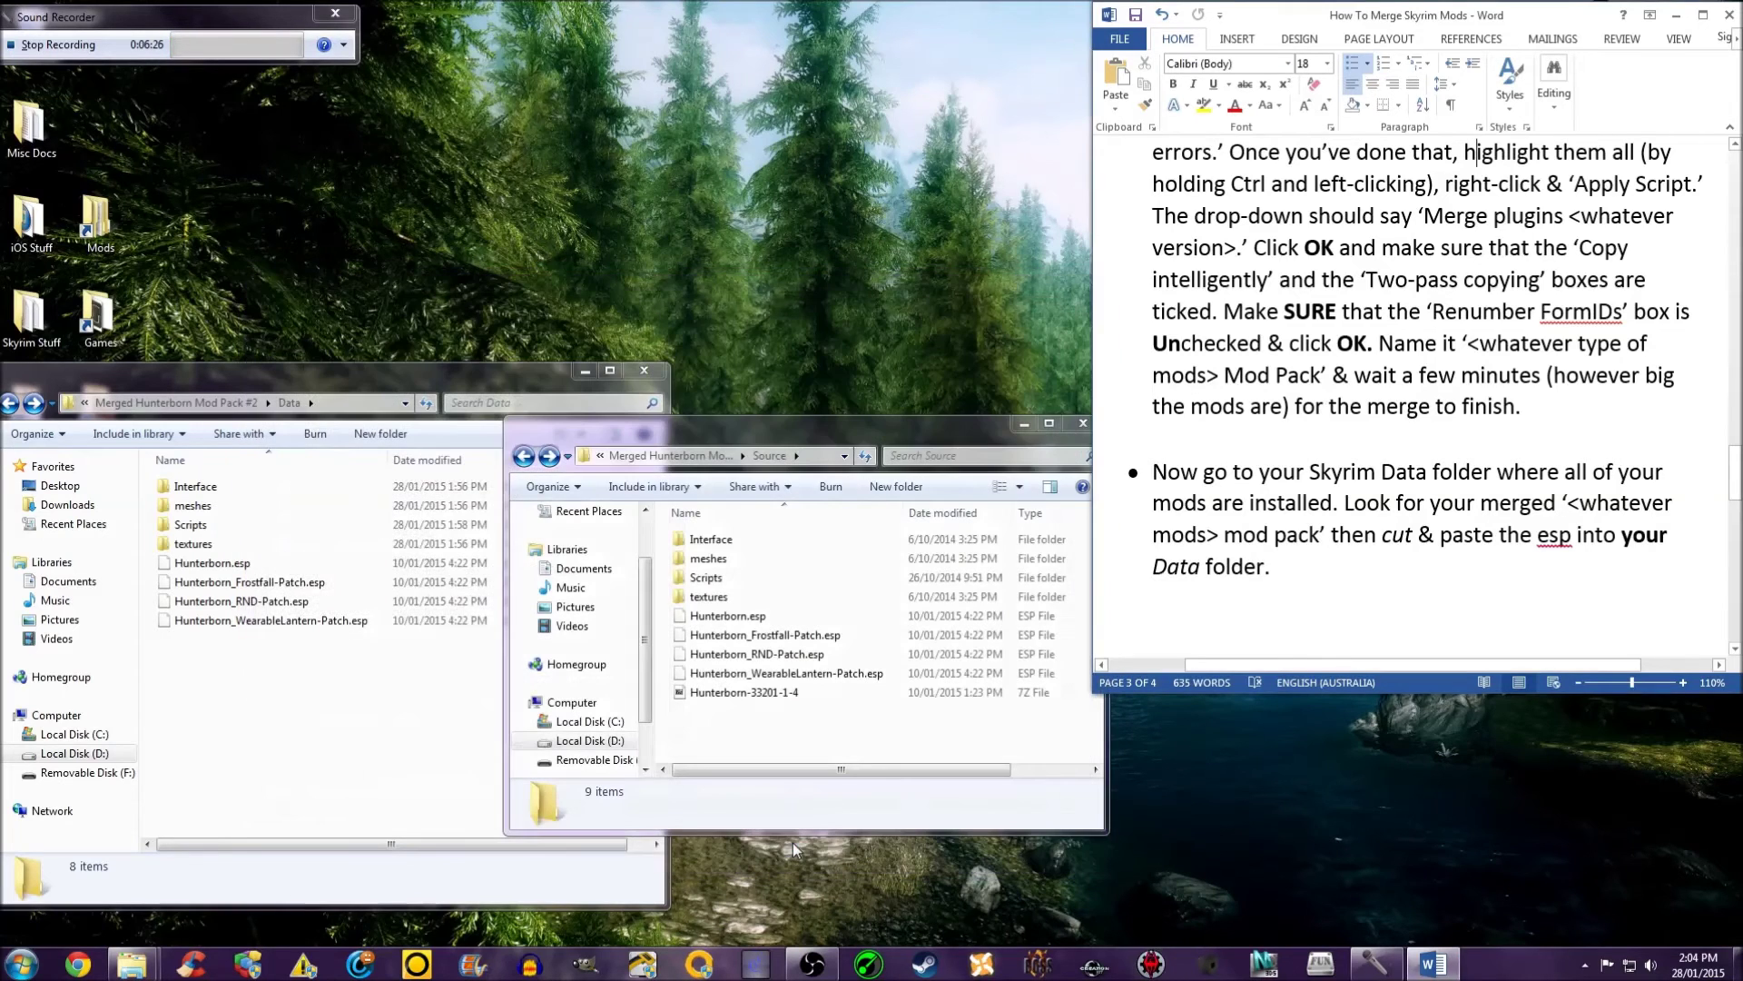
pyautogui.click(1287, 615)
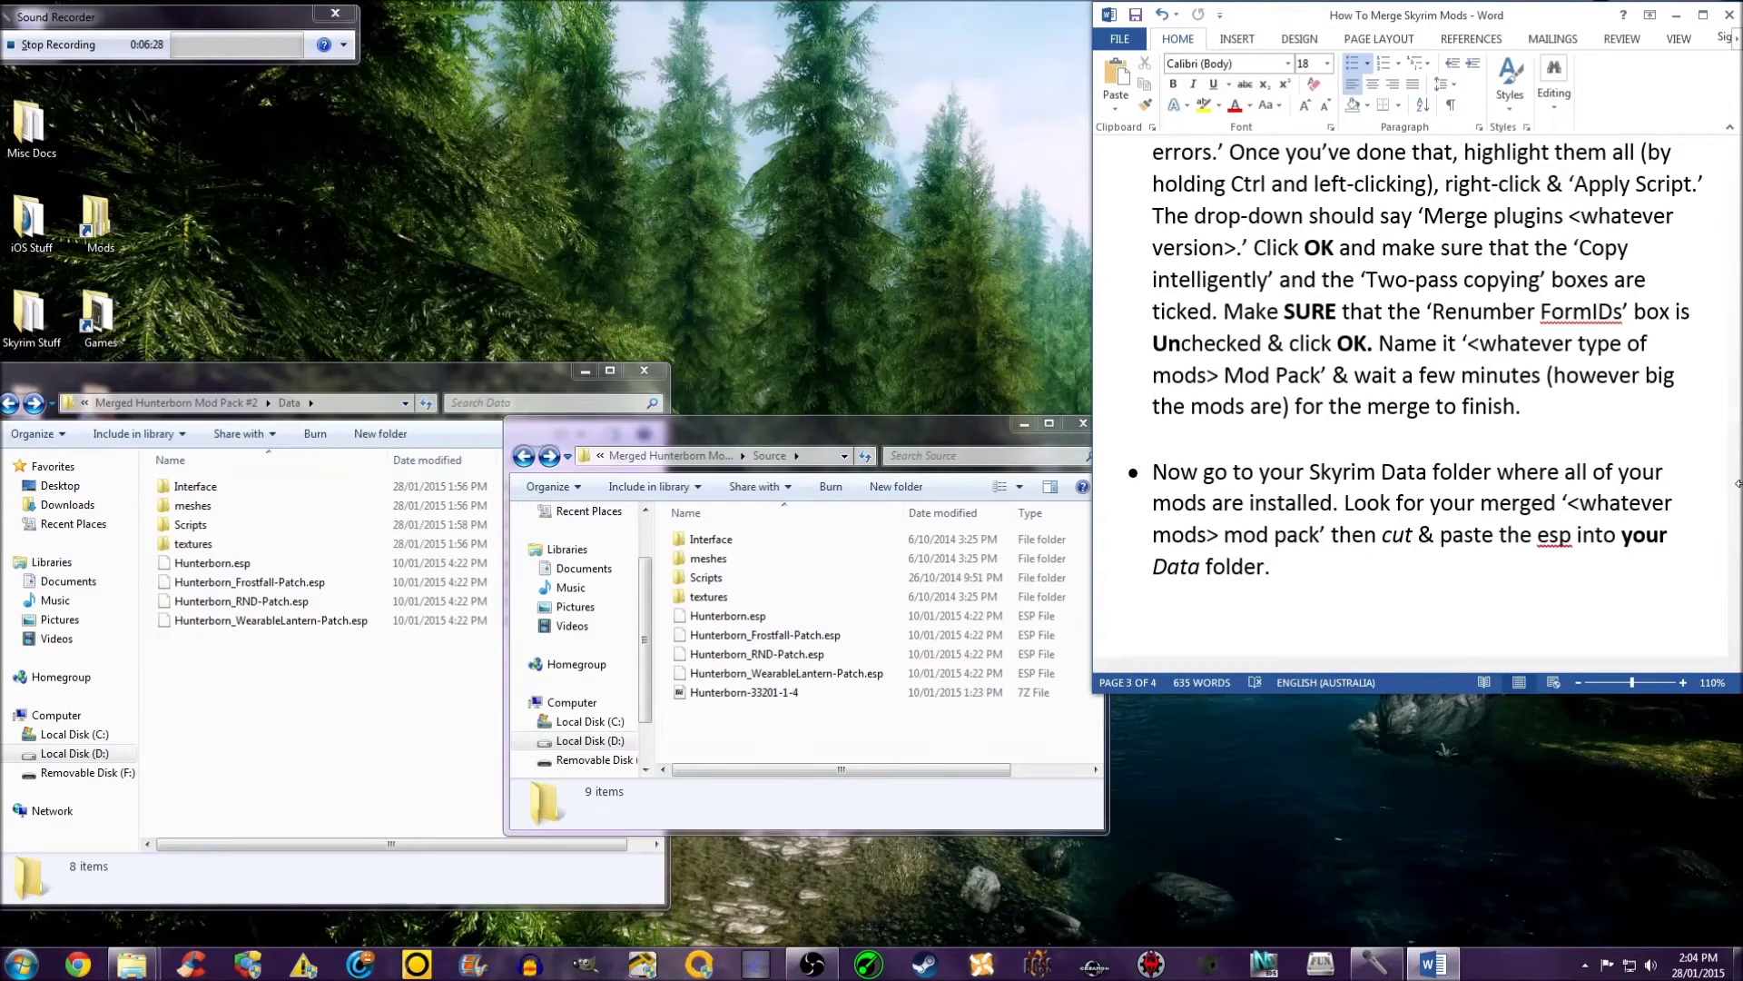
# Step: Search the Start menu for 'data' and open Skyrim's game Data folder
pyautogui.click(1733, 491)
pyautogui.moveTo(1733, 491); pyautogui.dragTo(1733, 520)
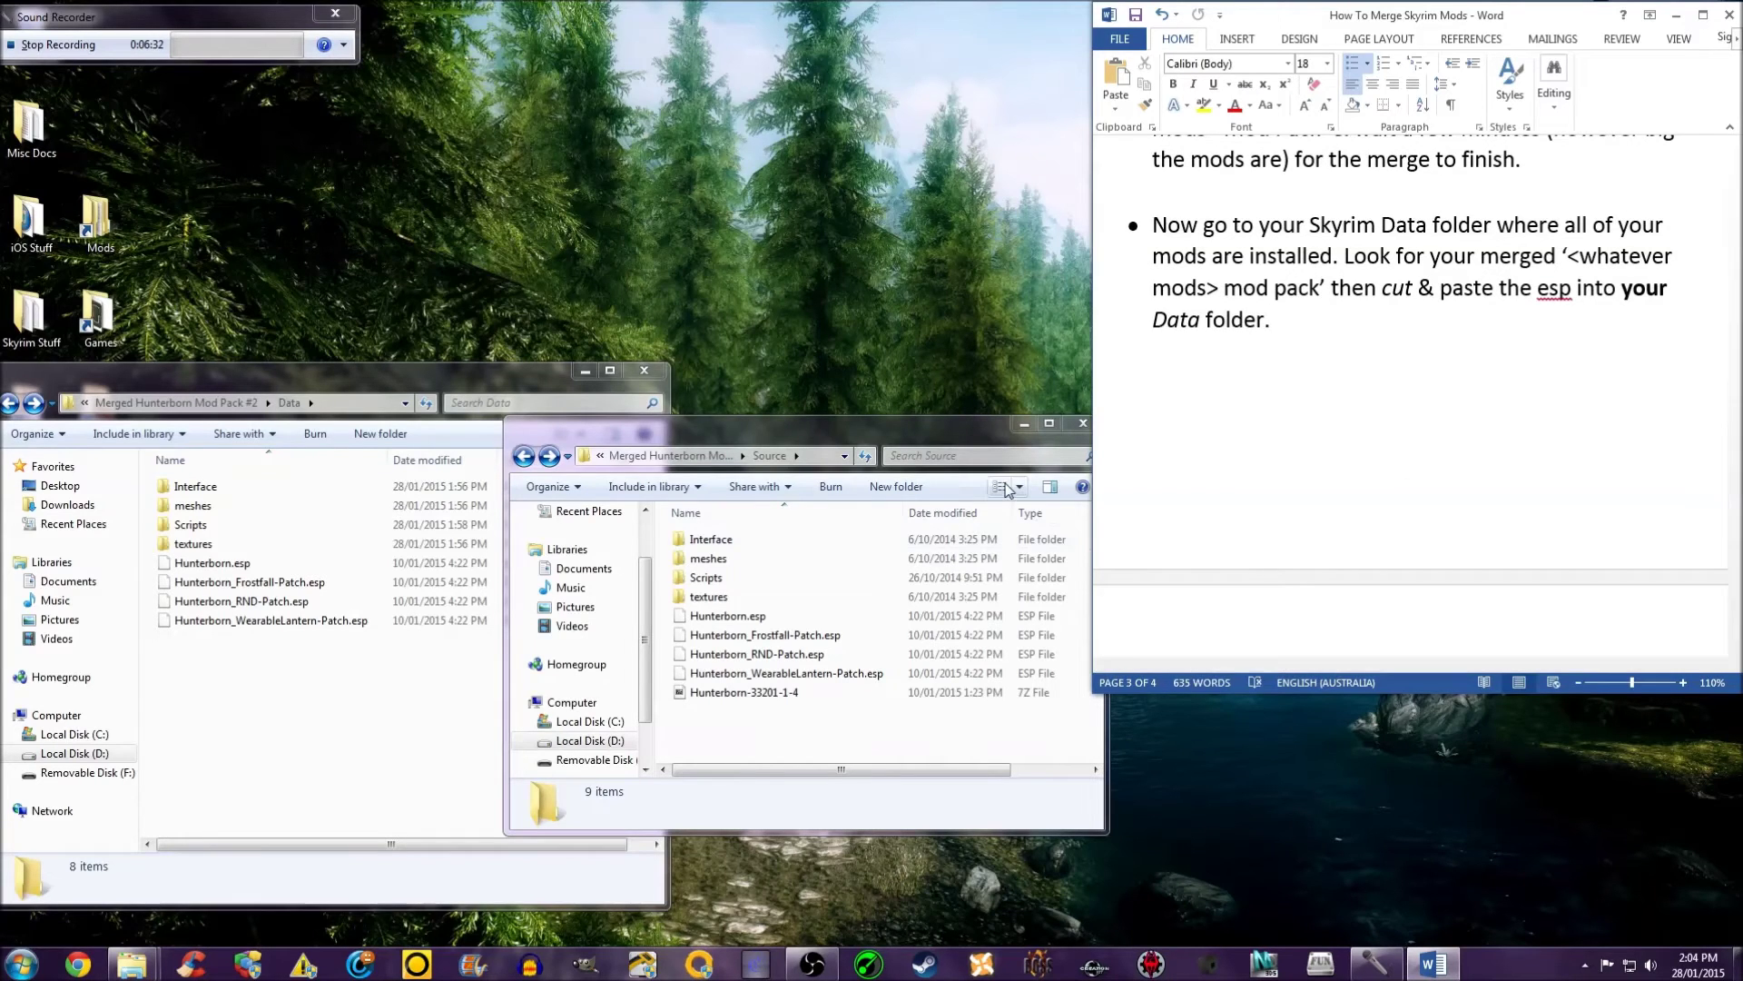
pyautogui.press('super')
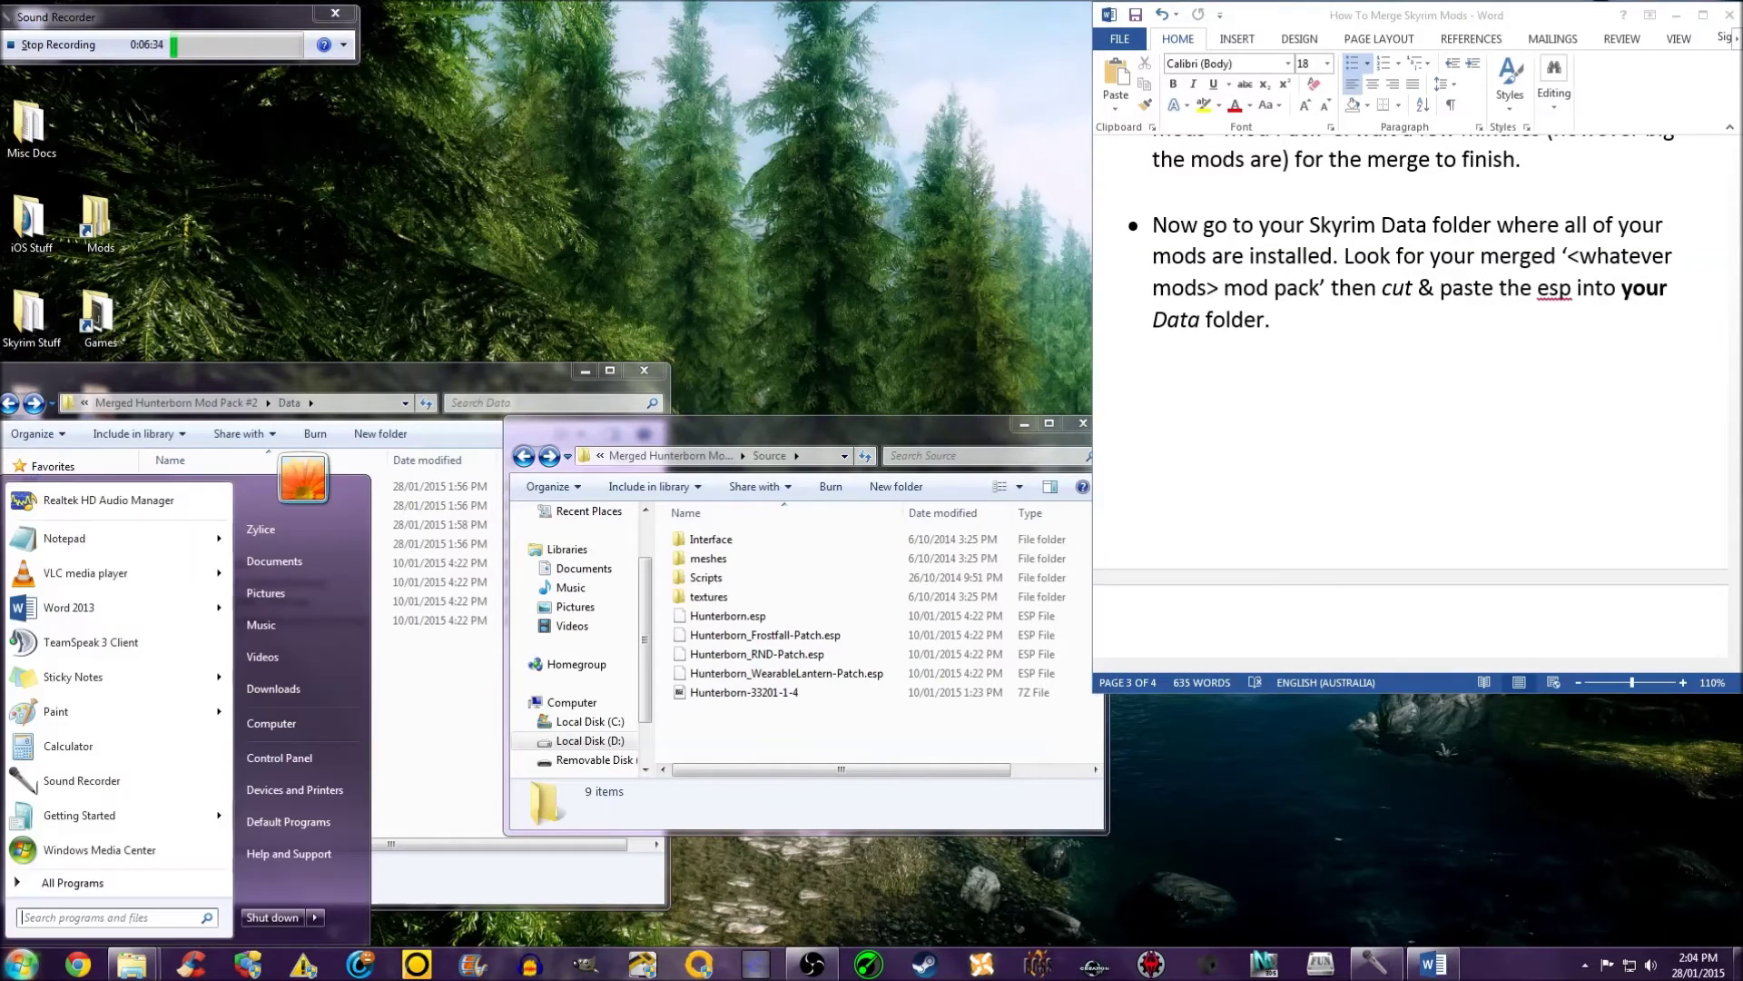
pyautogui.write('sky')
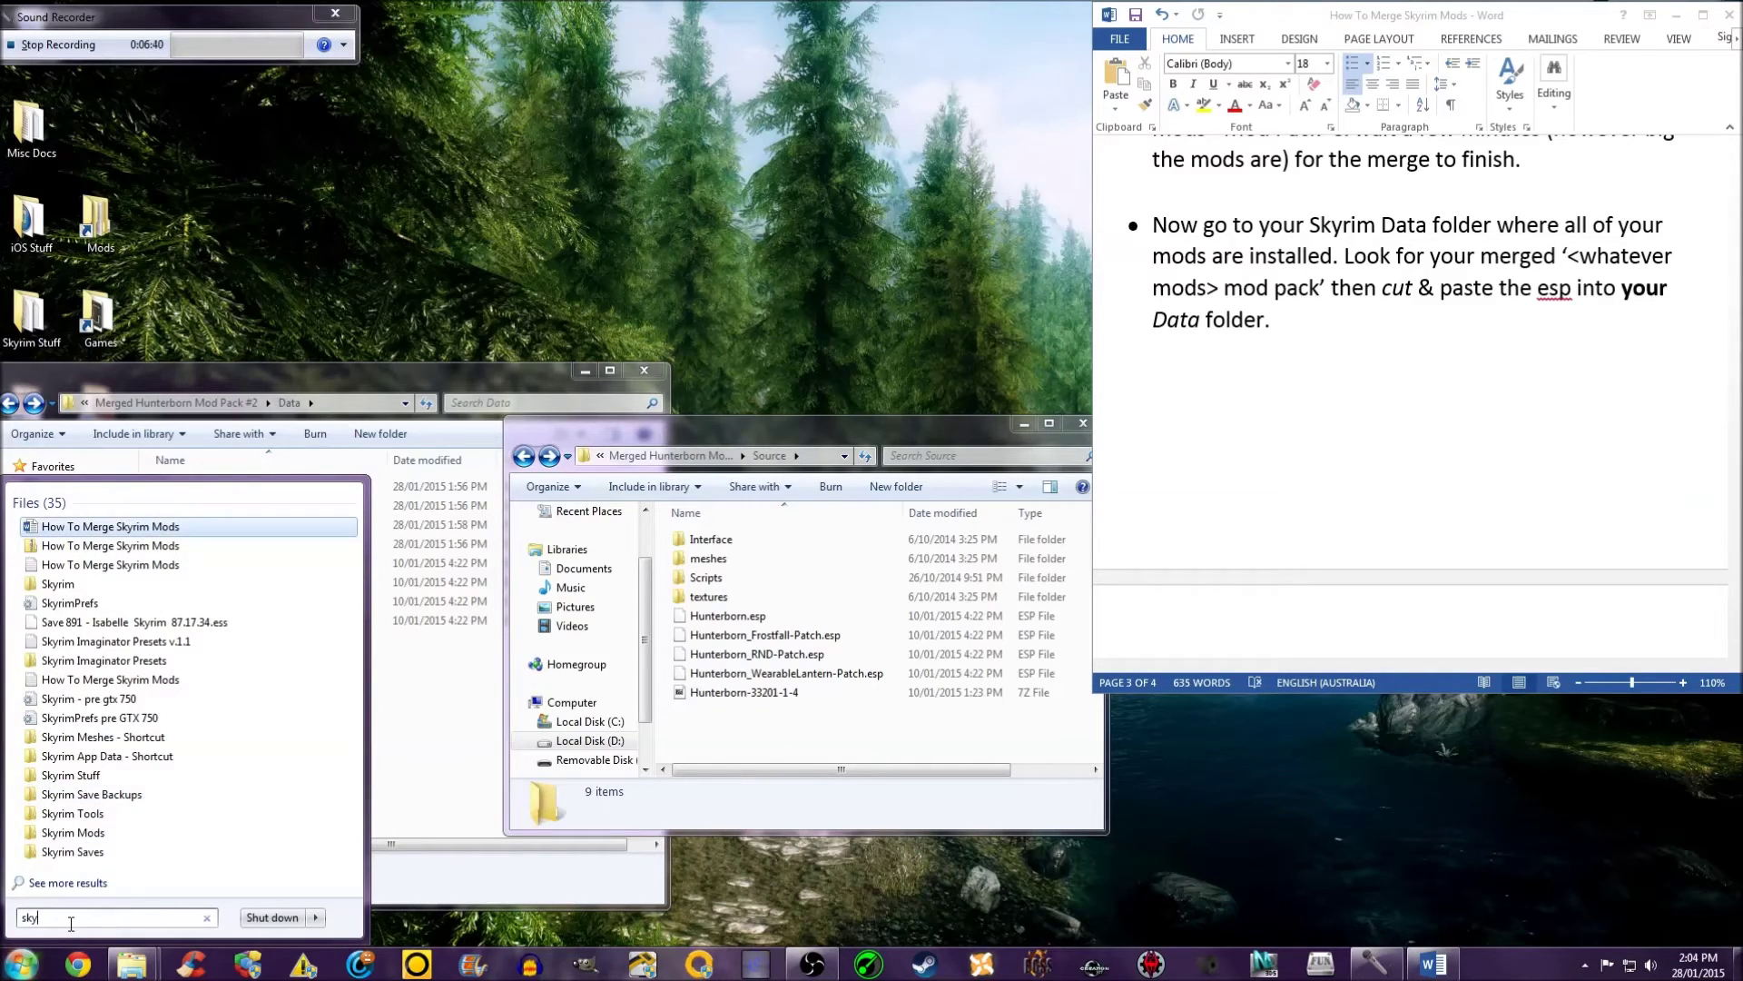
pyautogui.write('r')
pyautogui.press('BackSpace')
pyautogui.press('BackSpace')
pyautogui.press('BackSpace')
pyautogui.press('BackSpace')
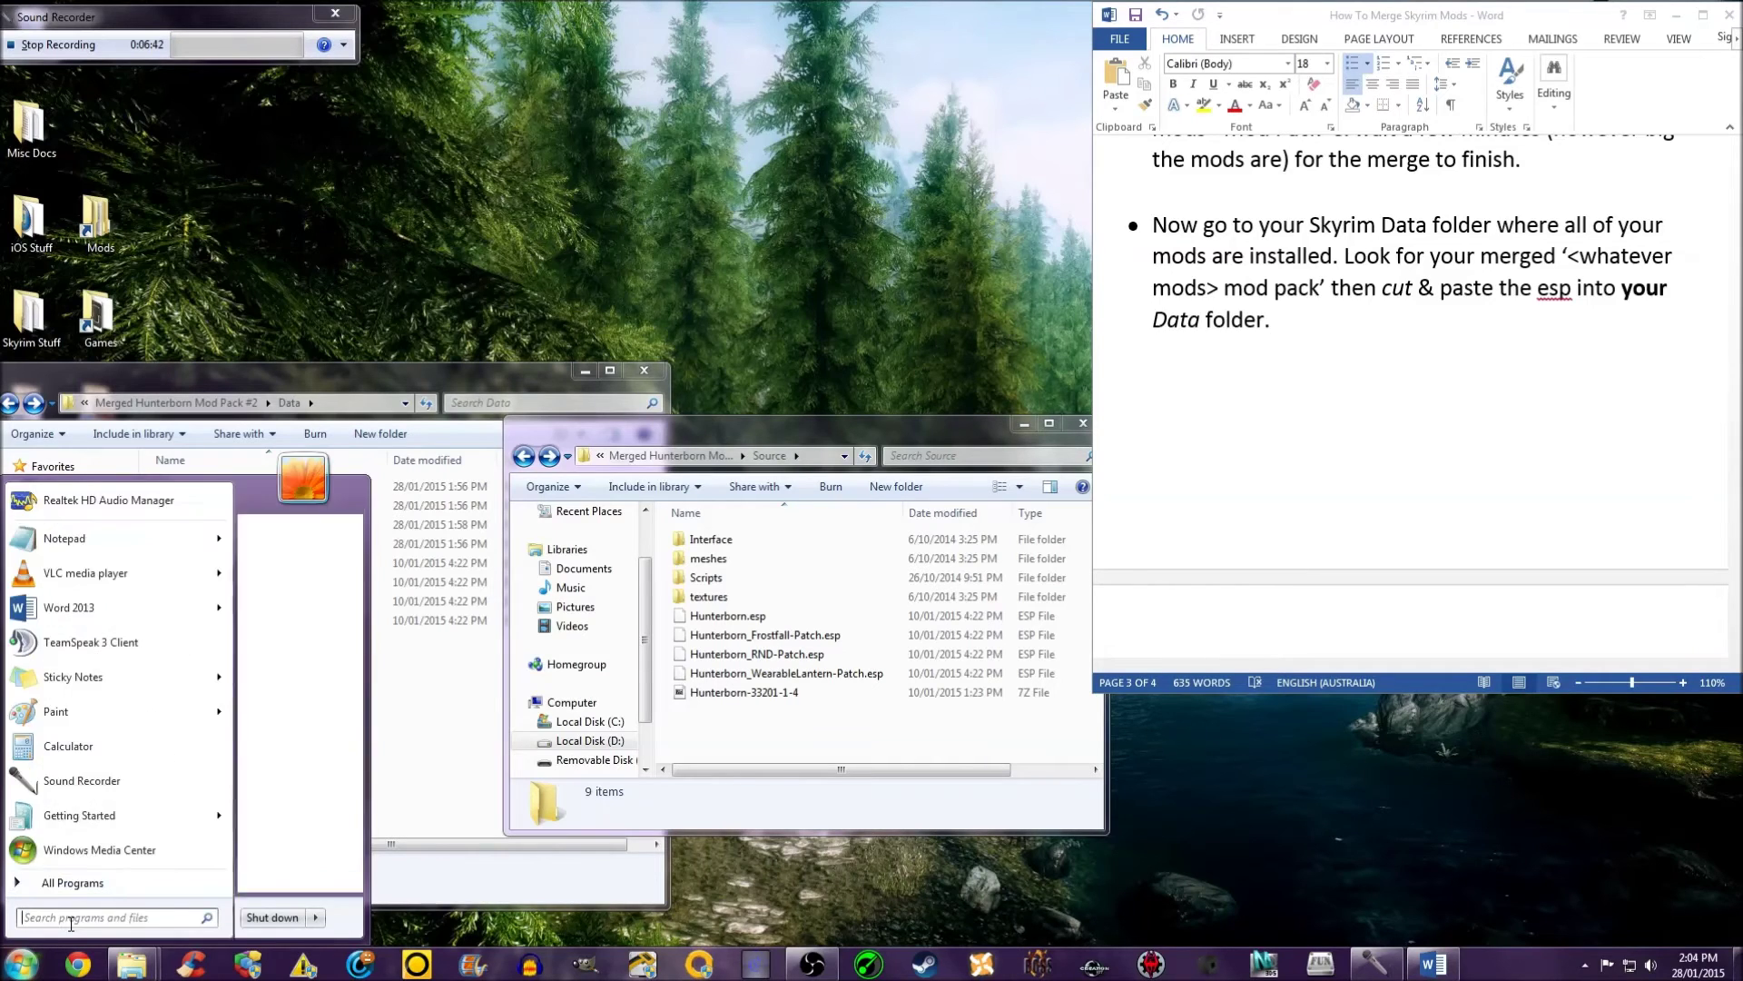
pyautogui.write('data')
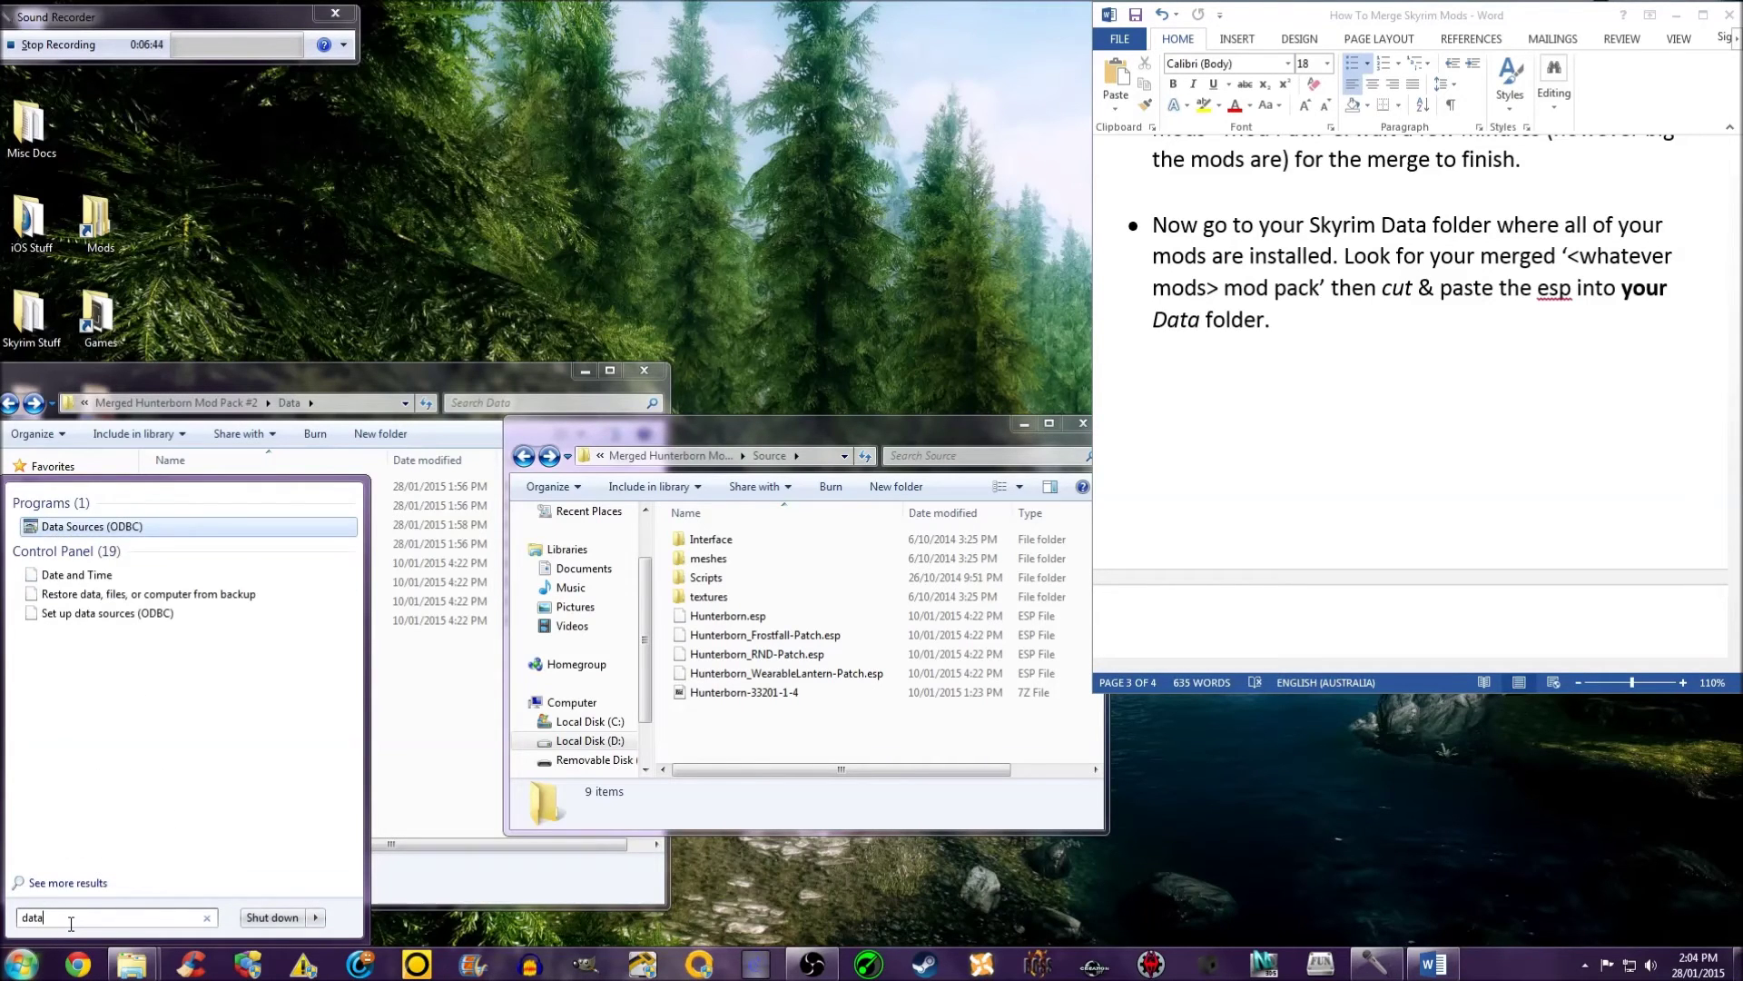
pyautogui.click(63, 737)
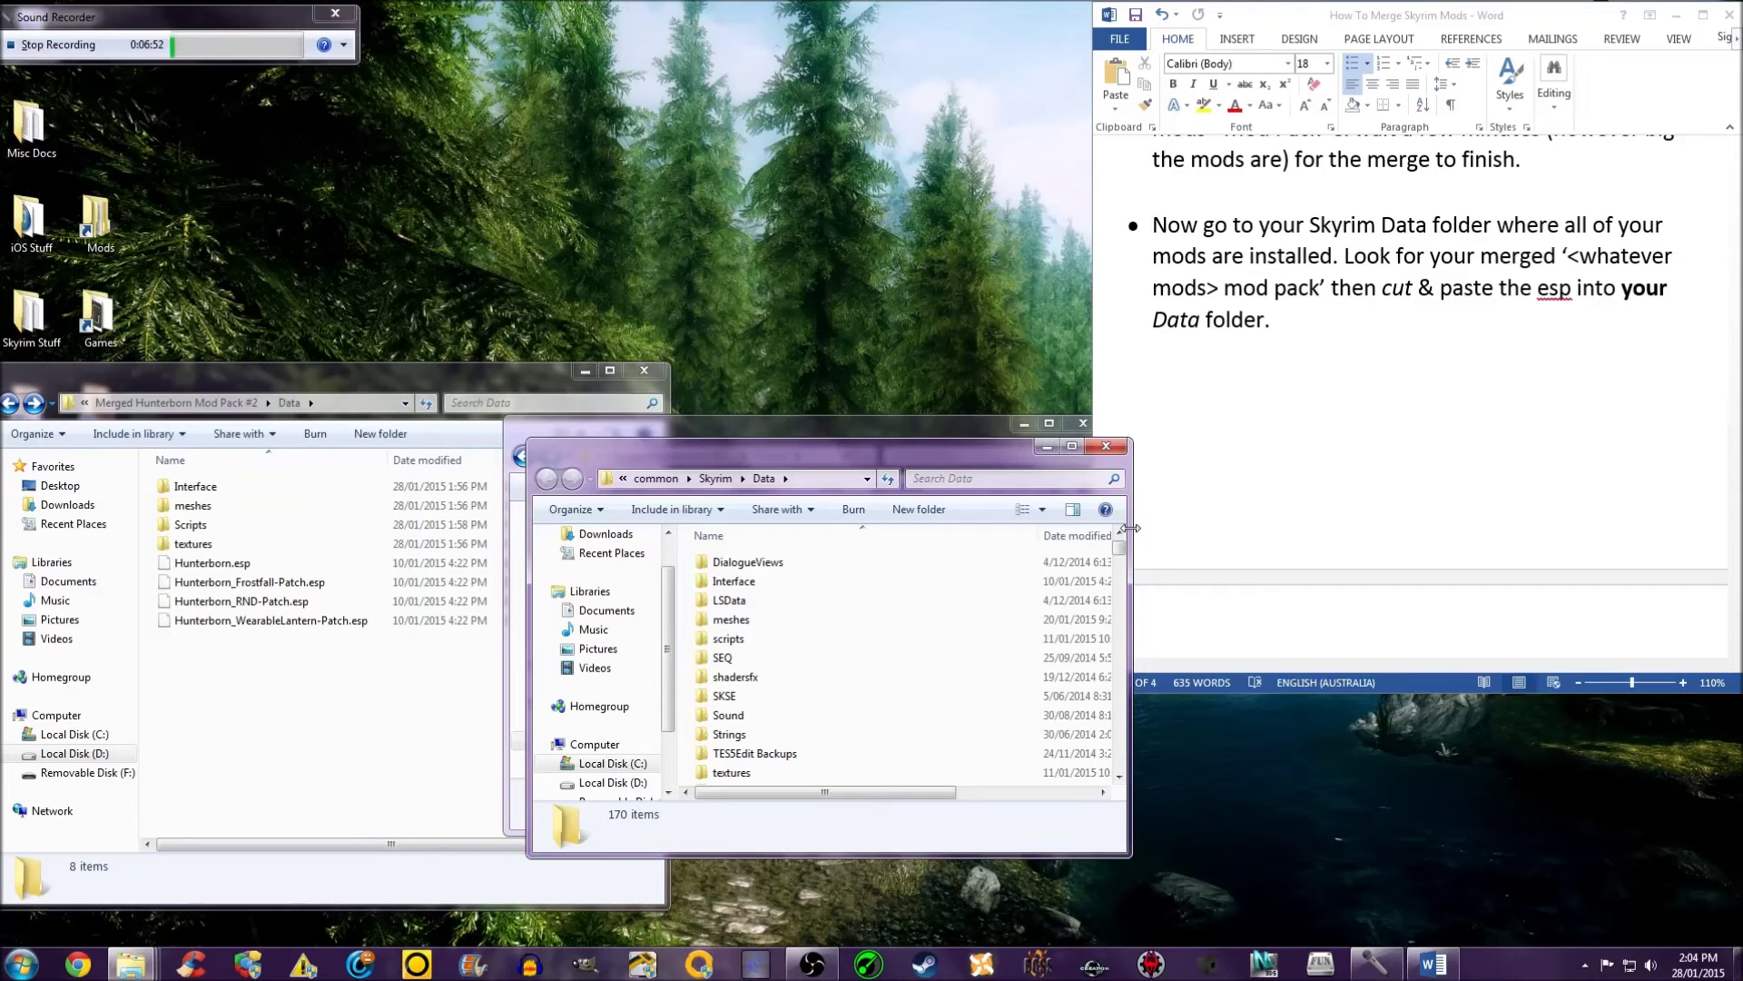
# Step: Find Hunterborn Mod Pack 2 .esp in Skyrim's Data folder and cut it
pyautogui.moveTo(1124, 548); pyautogui.dragTo(1131, 675)
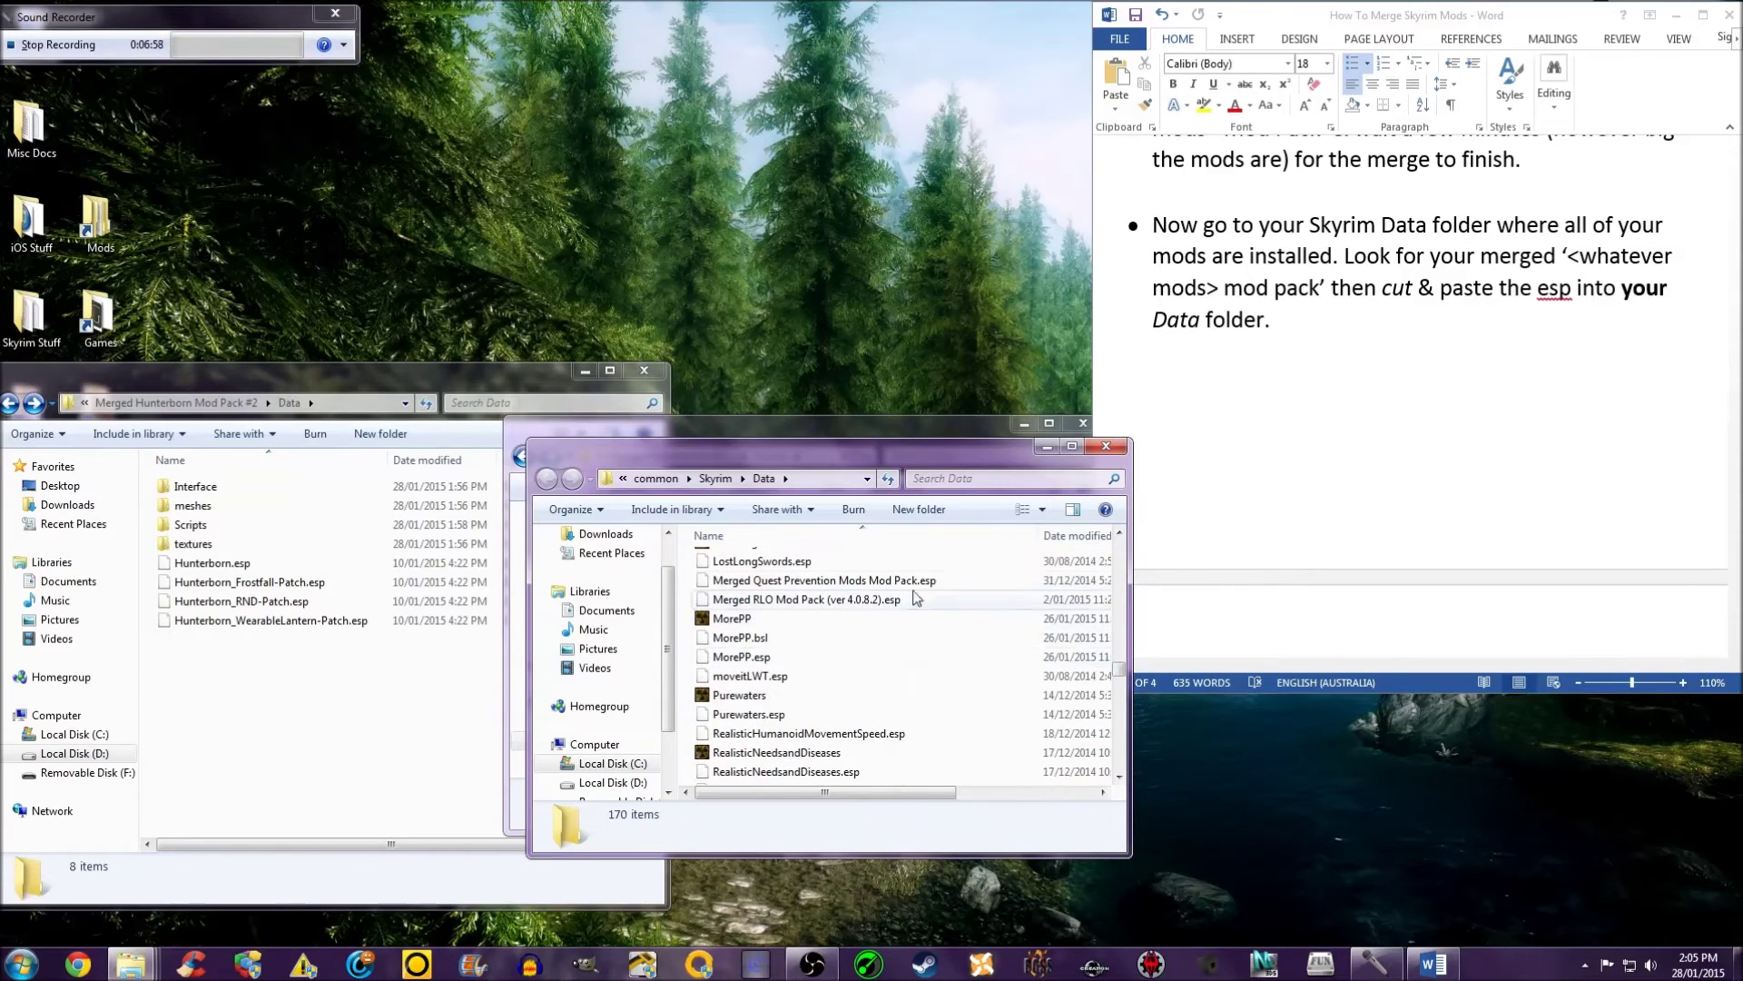
pyautogui.scroll(1, 932, 604)
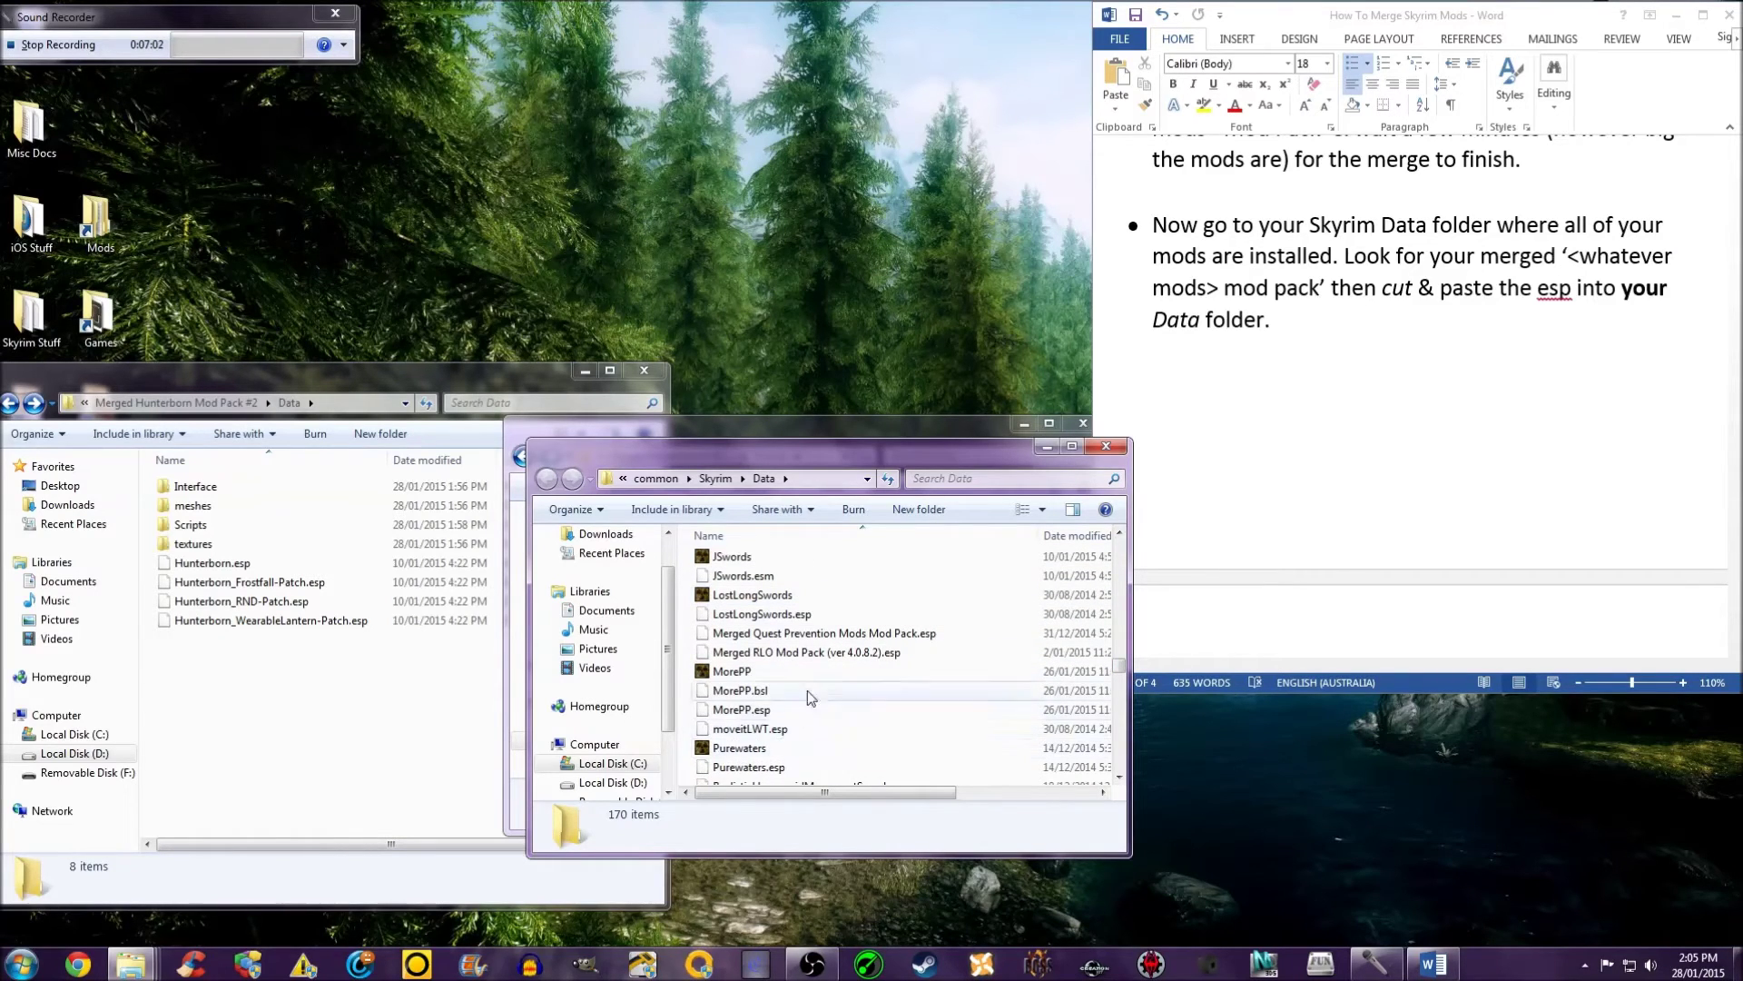
pyautogui.scroll(1, 812, 654)
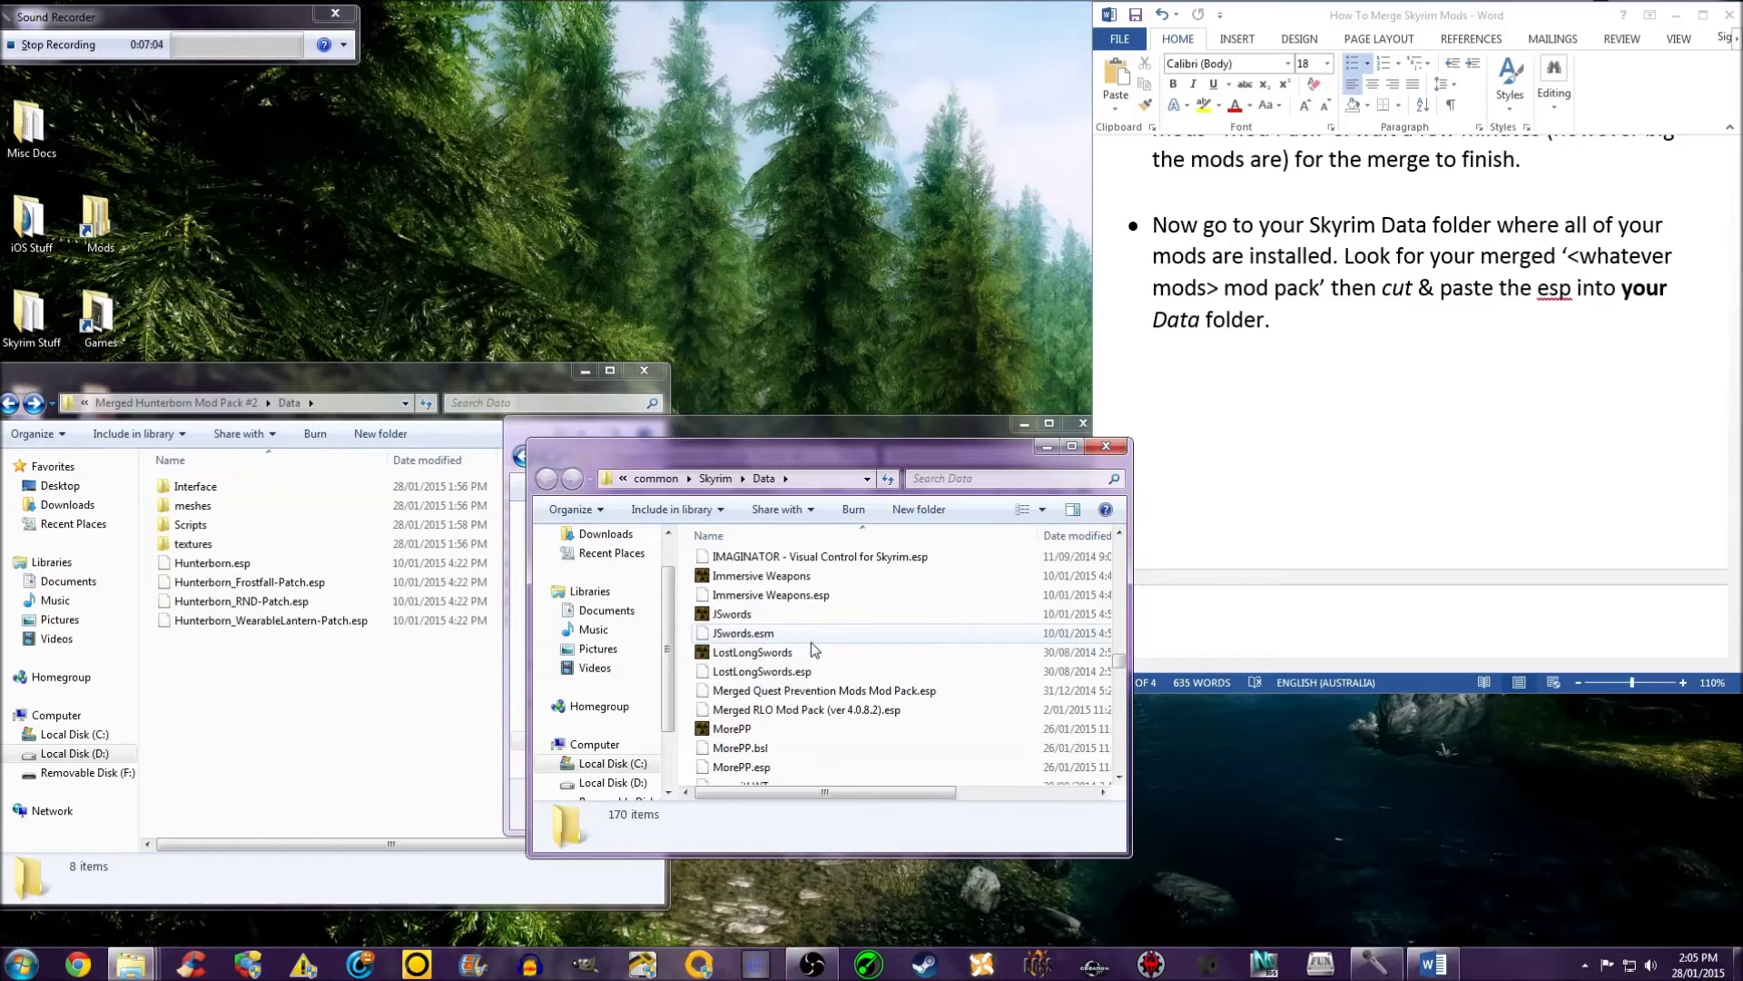
pyautogui.moveTo(874, 462); pyautogui.dragTo(799, 446)
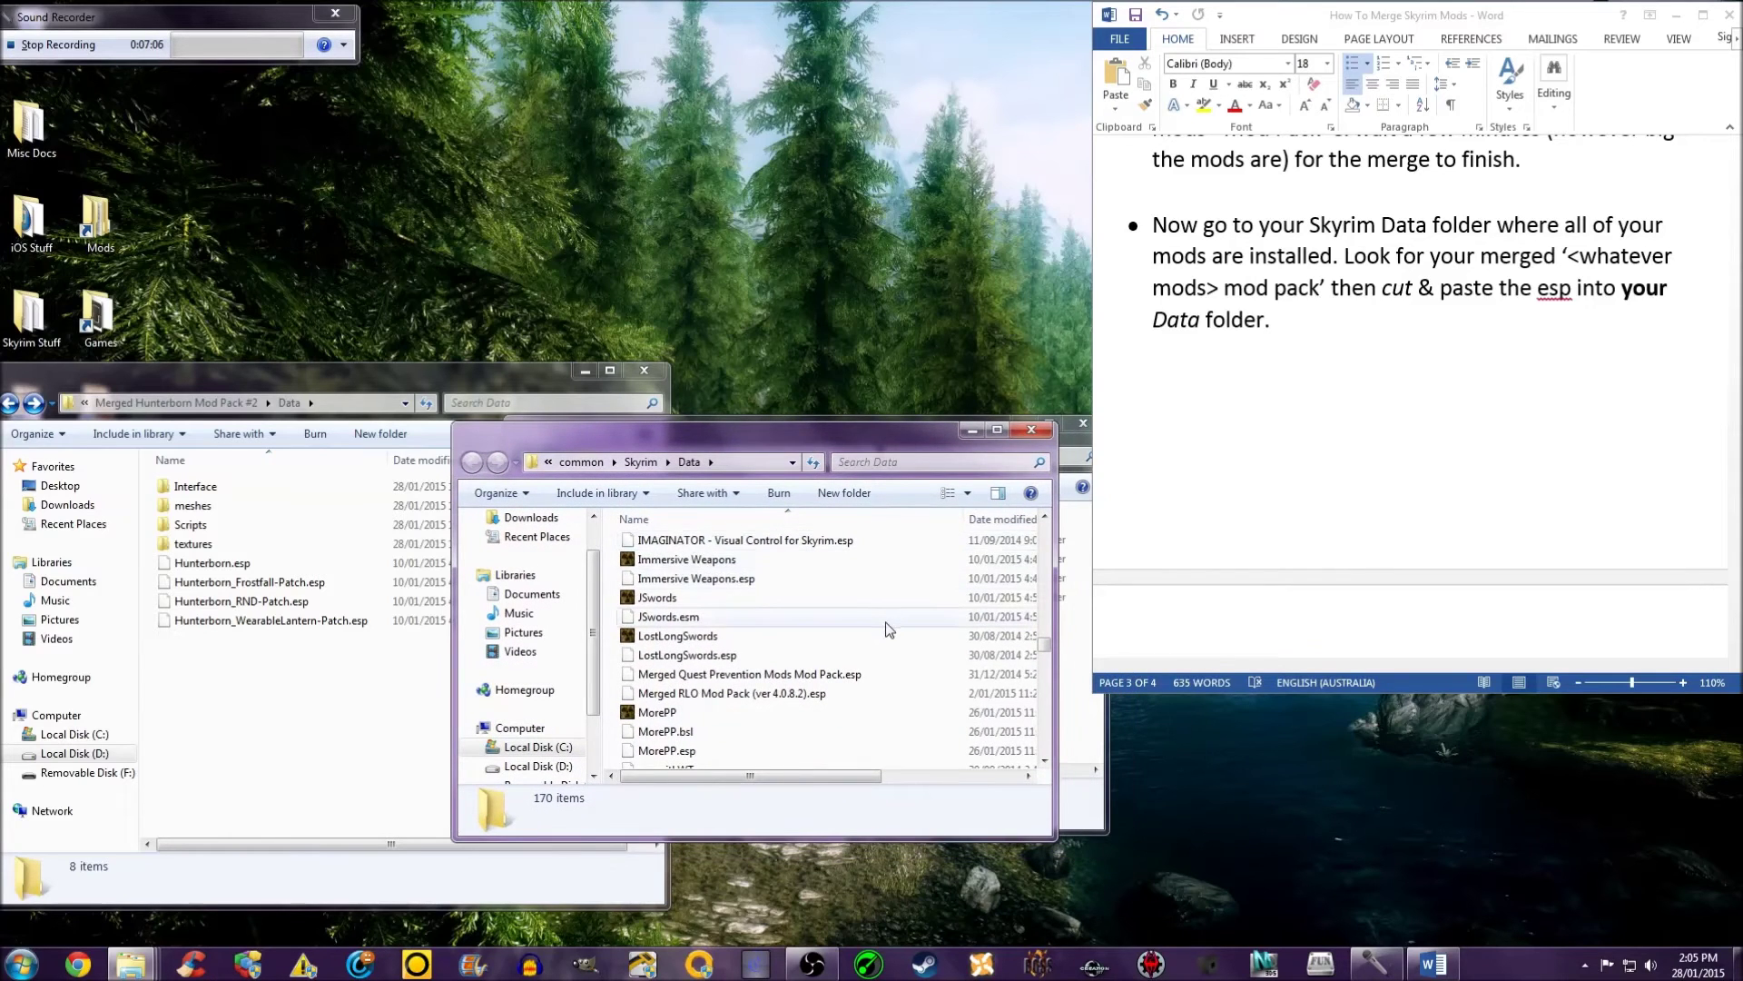
pyautogui.scroll(2, 899, 599)
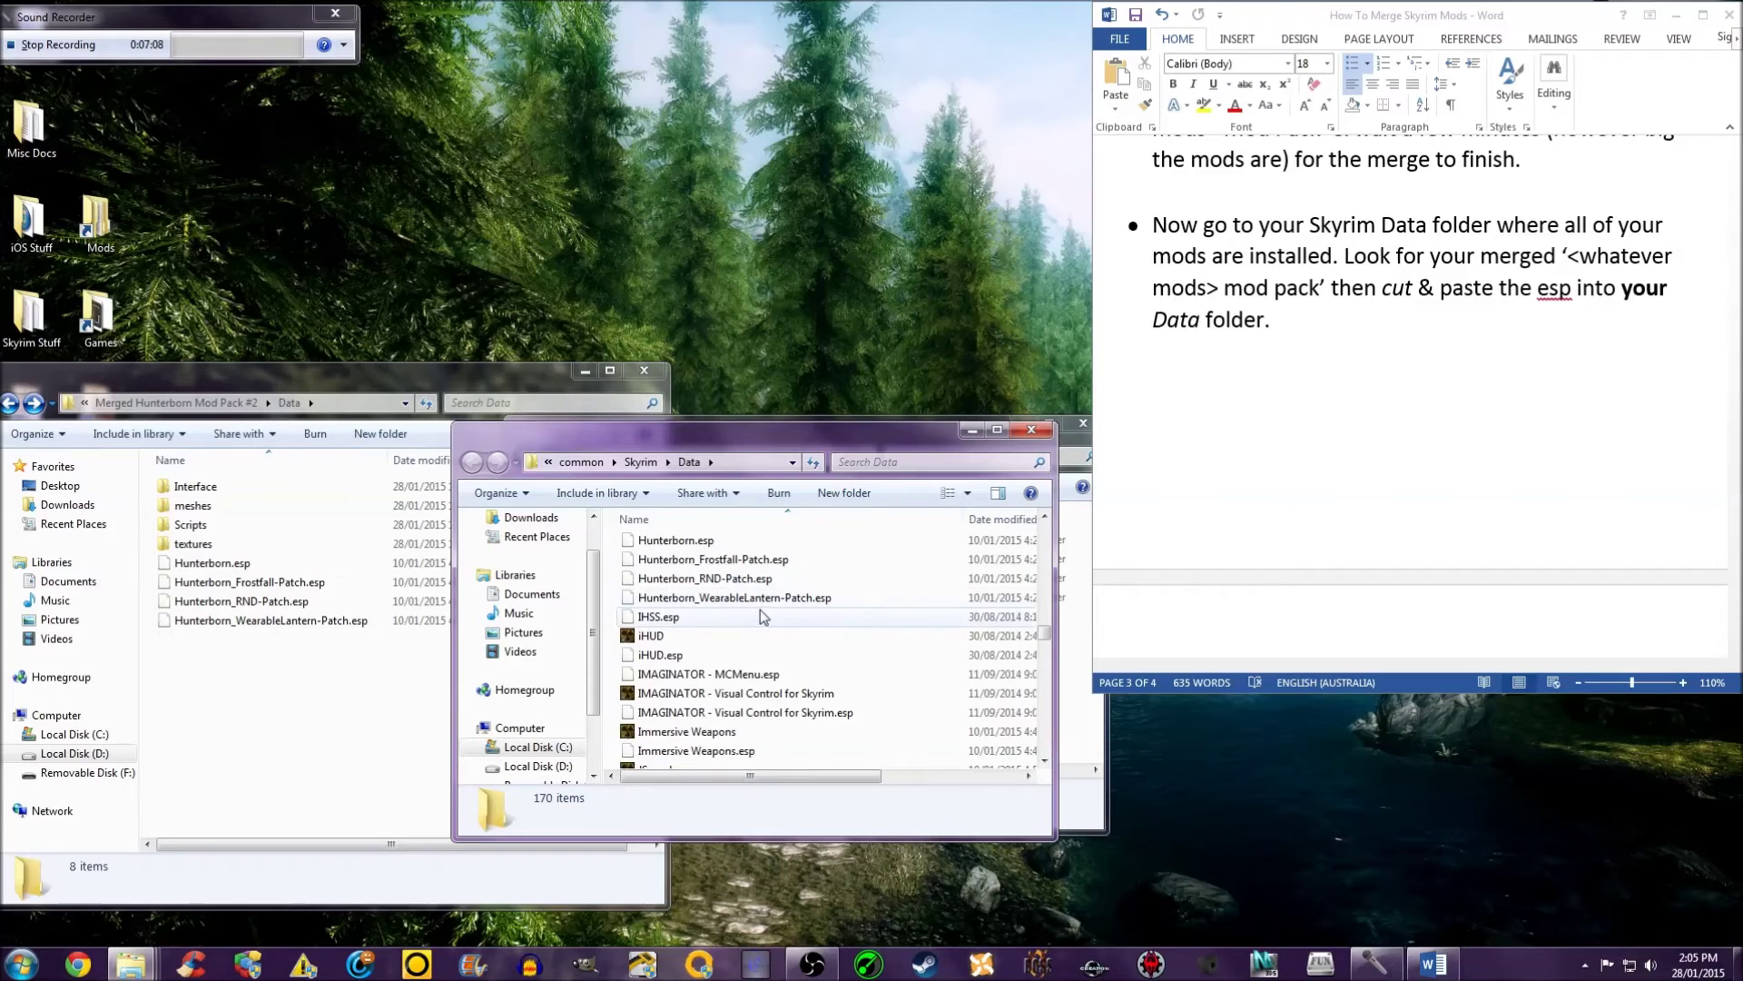
pyautogui.scroll(1, 760, 608)
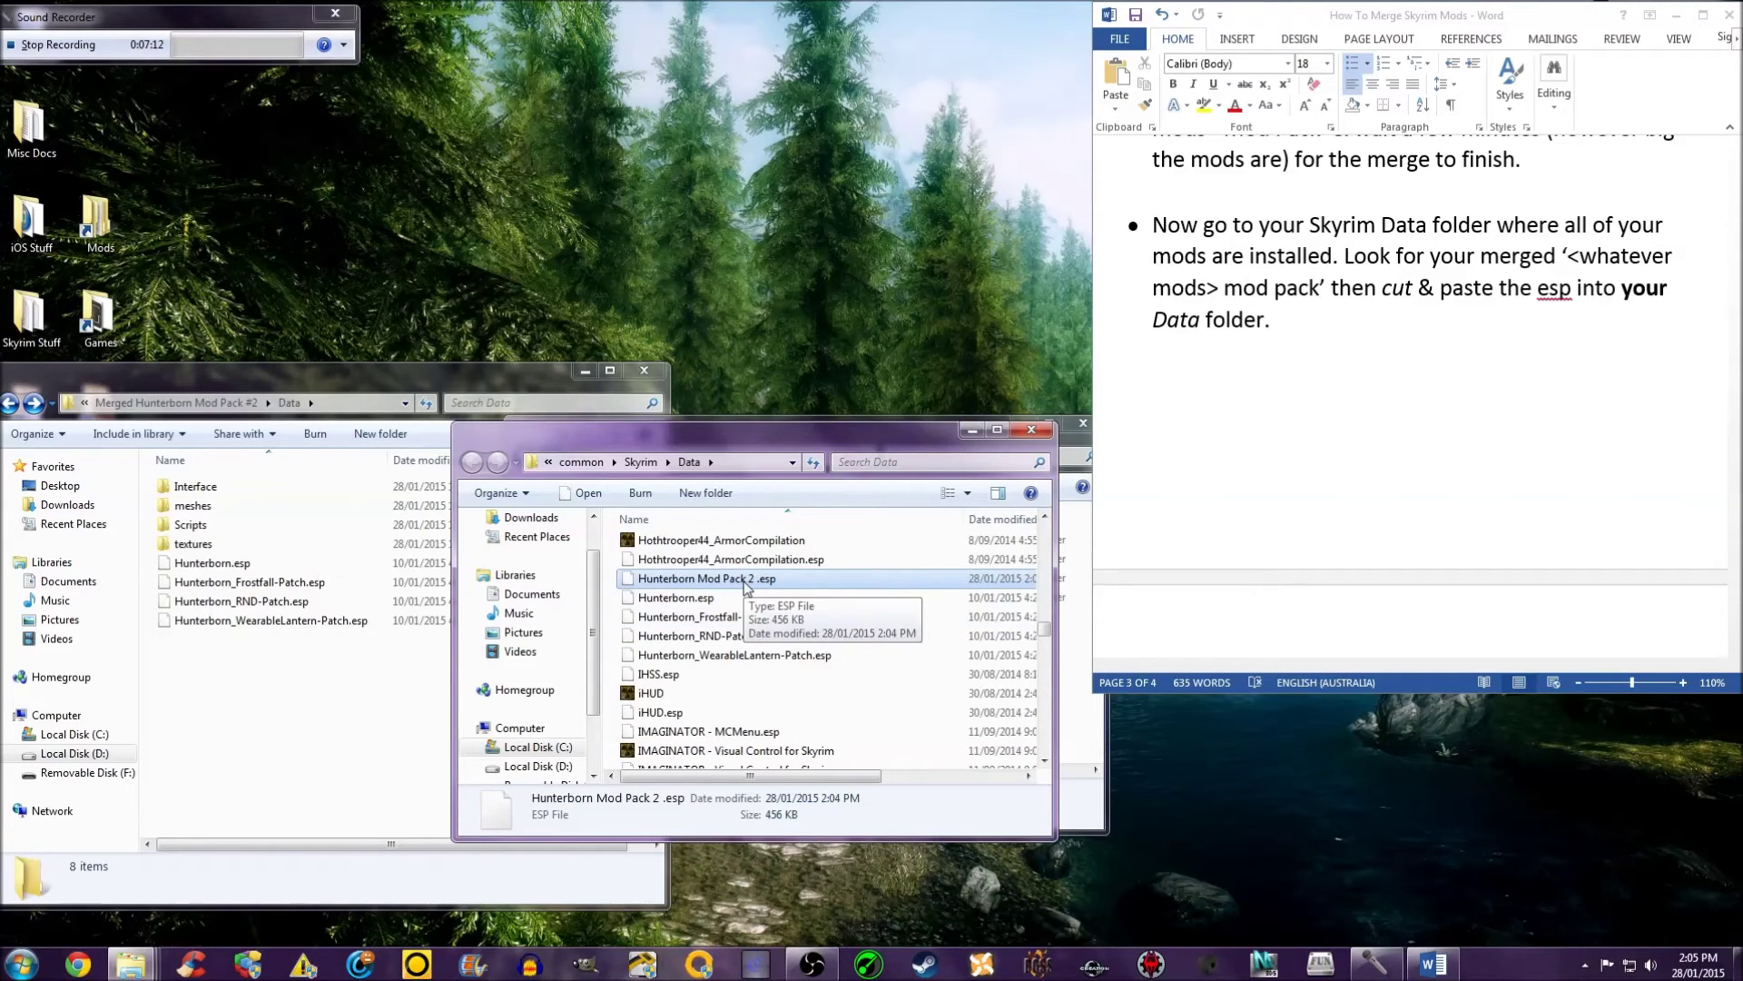
pyautogui.rightClick(742, 586)
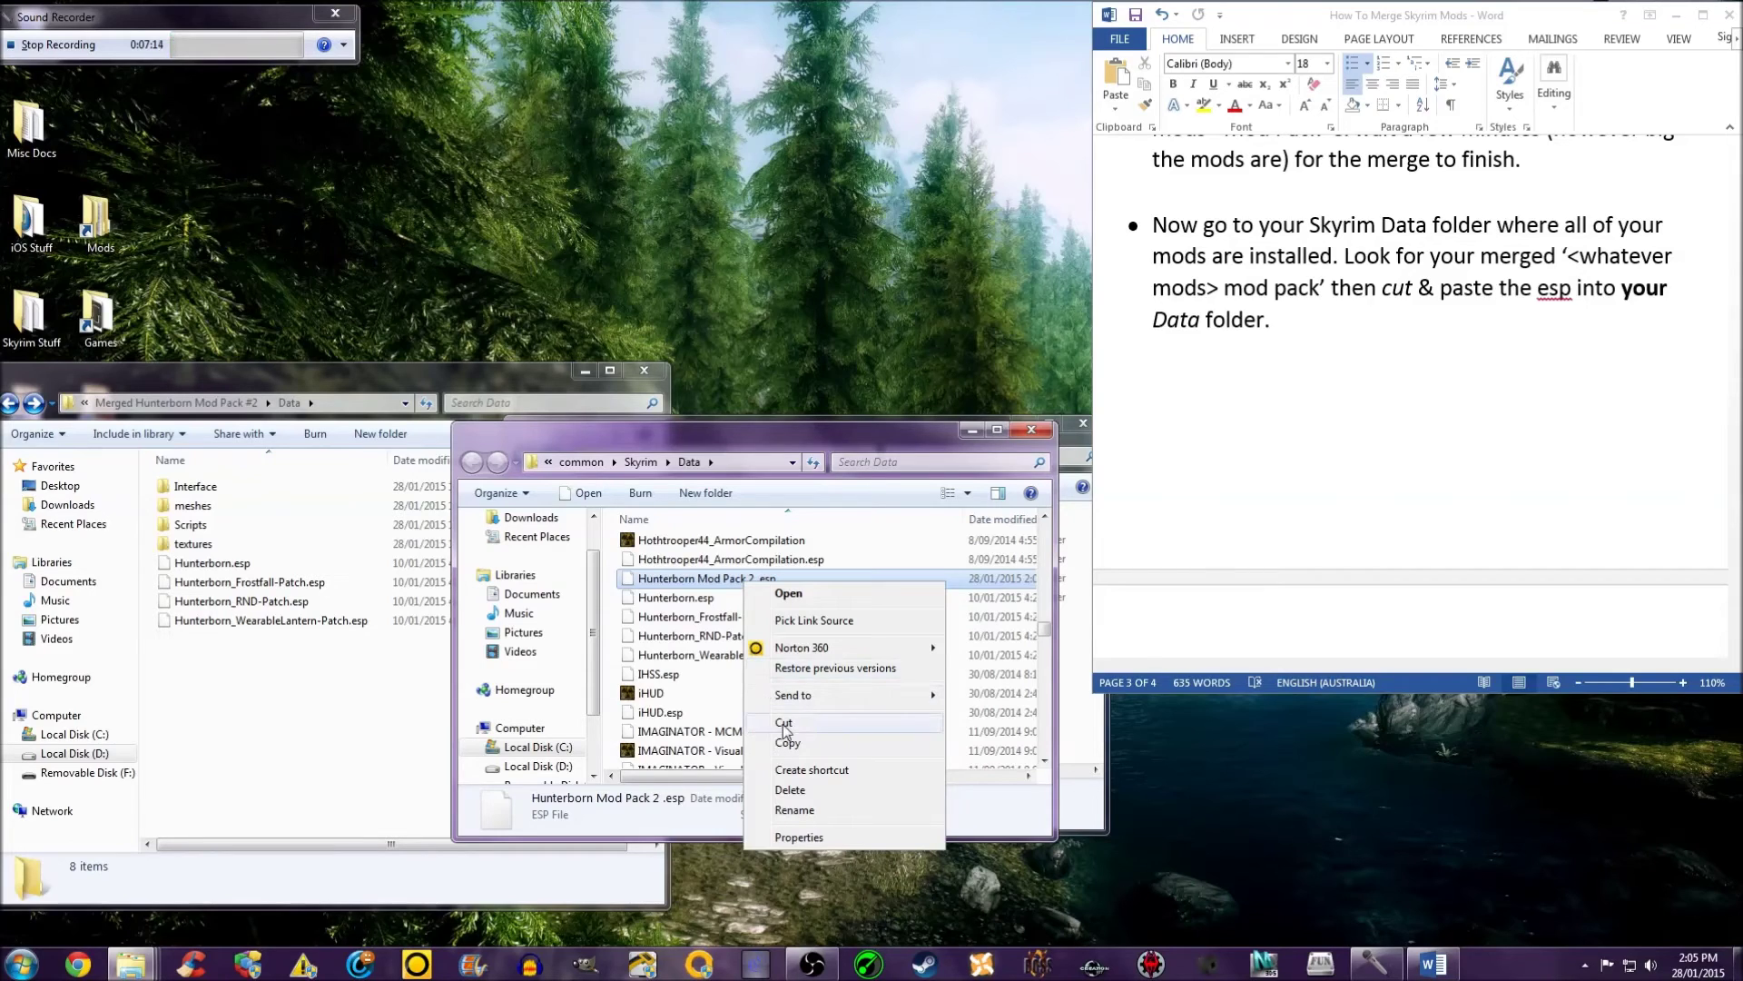
pyautogui.click(817, 723)
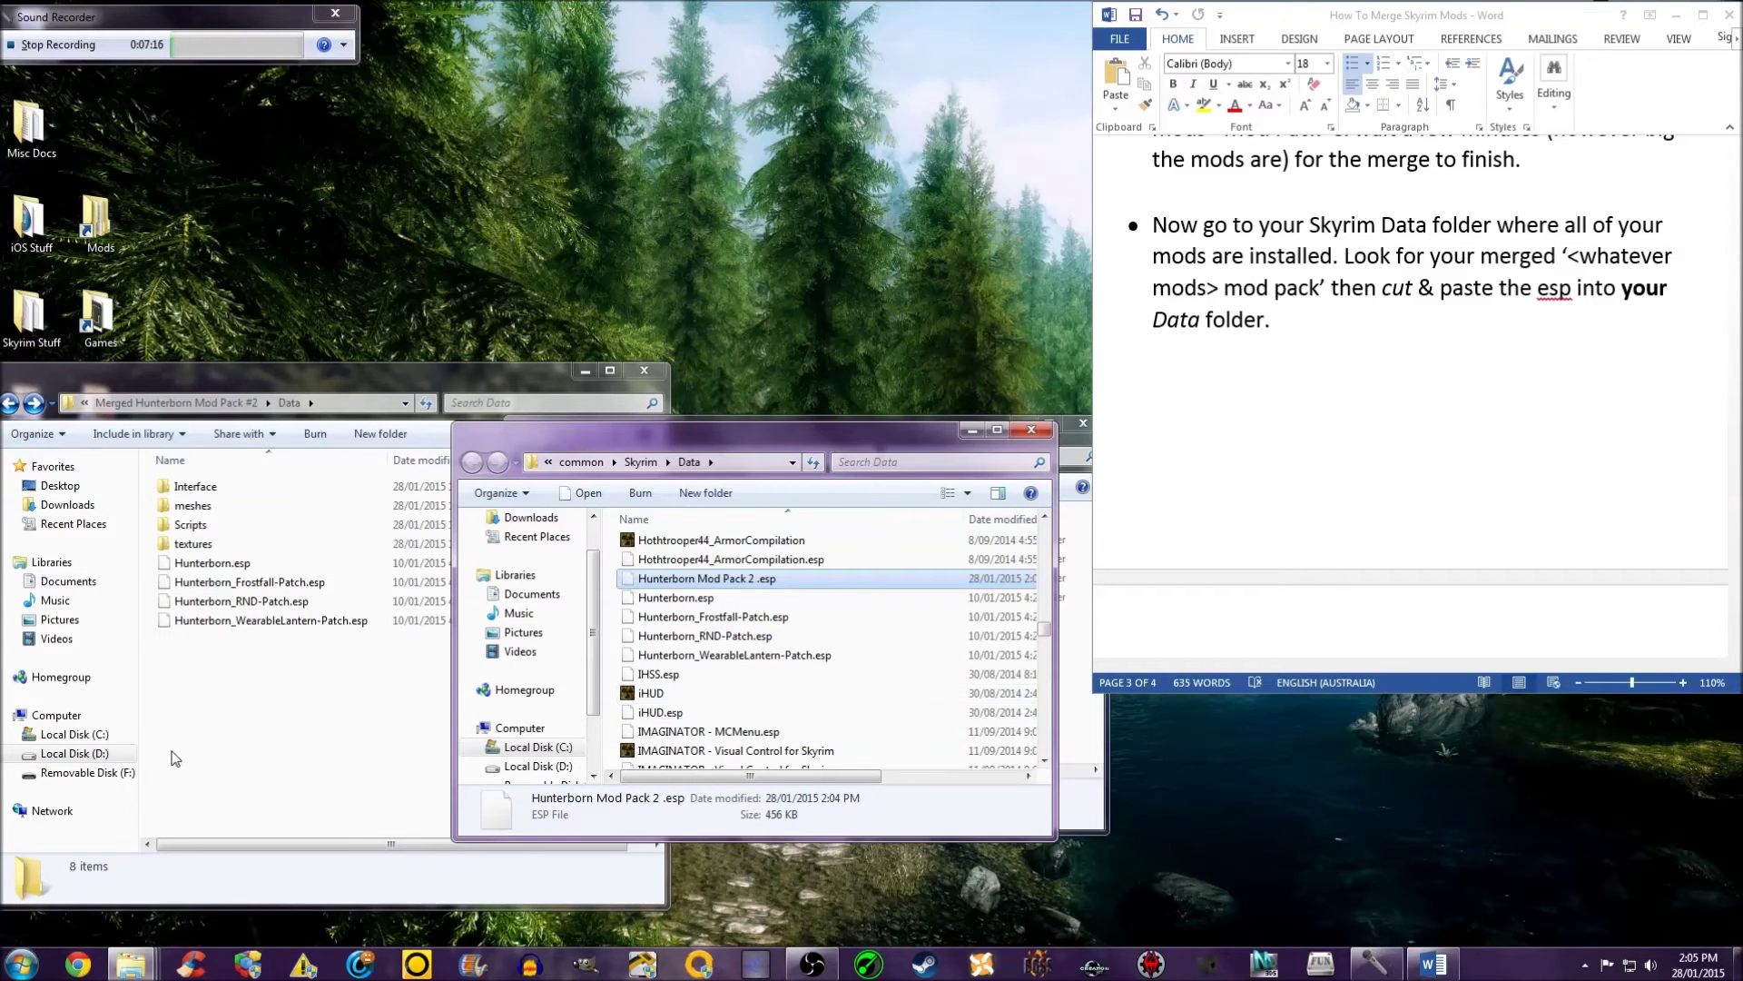
# Step: Paste the merged esp into the mod pack's Data folder
pyautogui.click(237, 749)
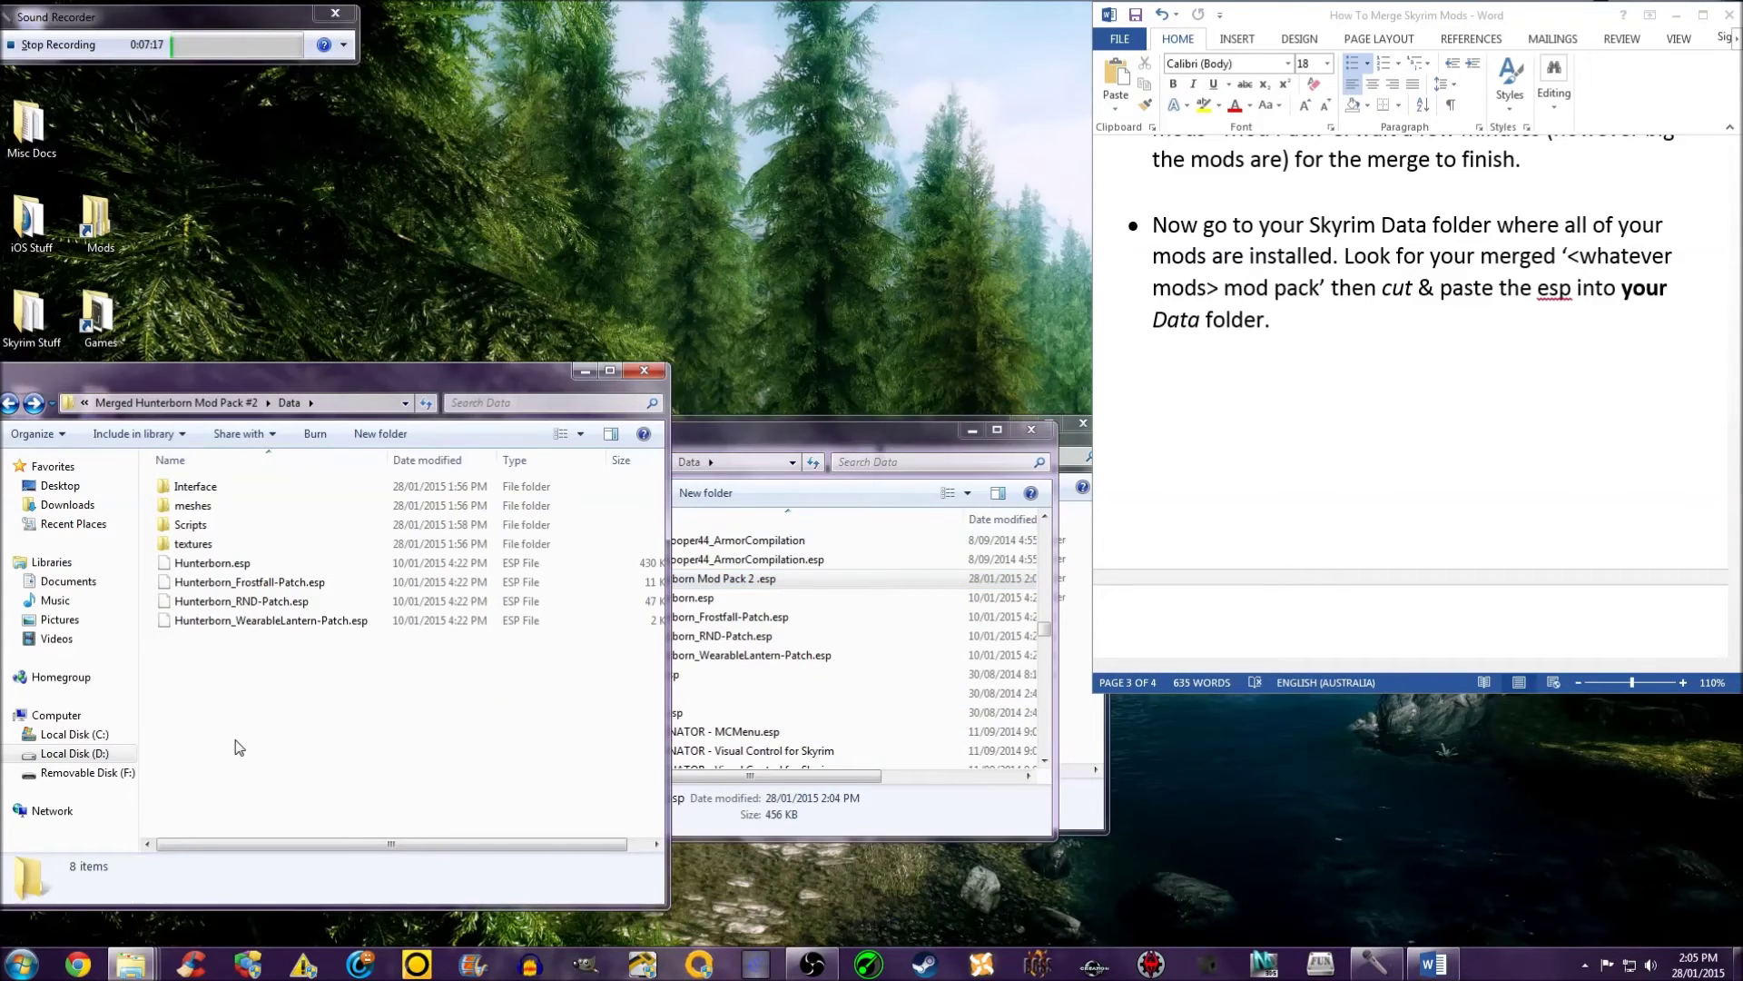
pyautogui.rightClick(236, 656)
pyautogui.click(265, 775)
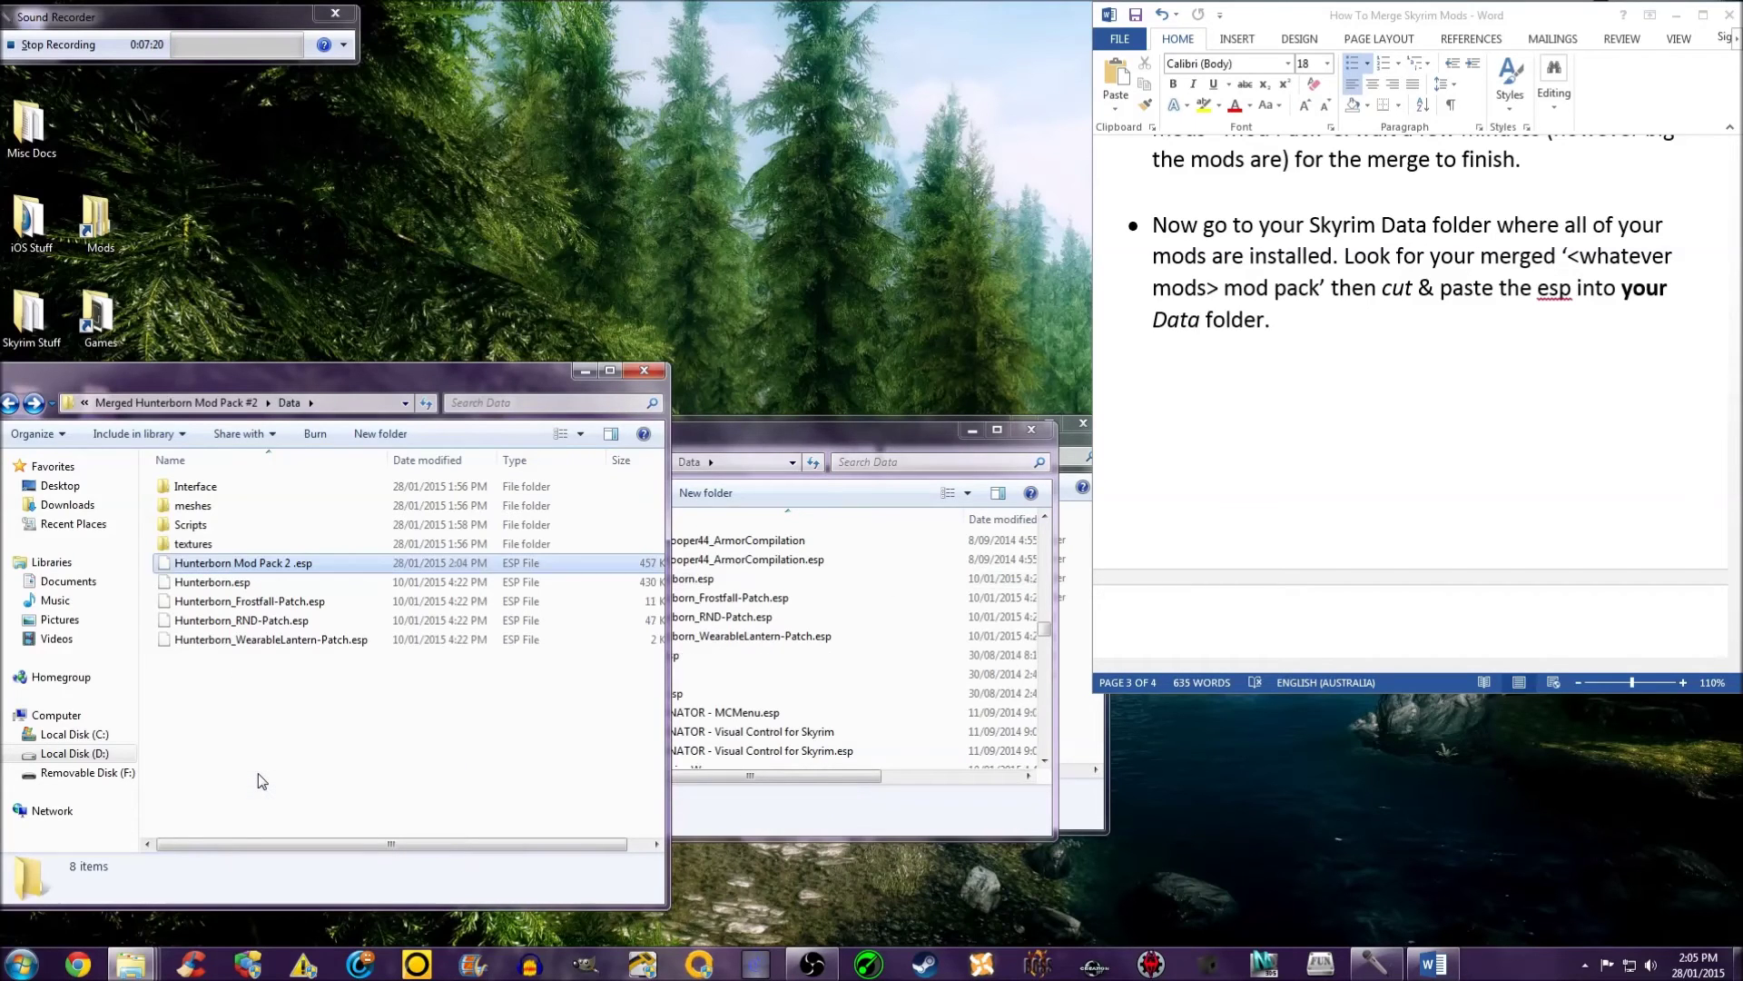
pyautogui.click(316, 710)
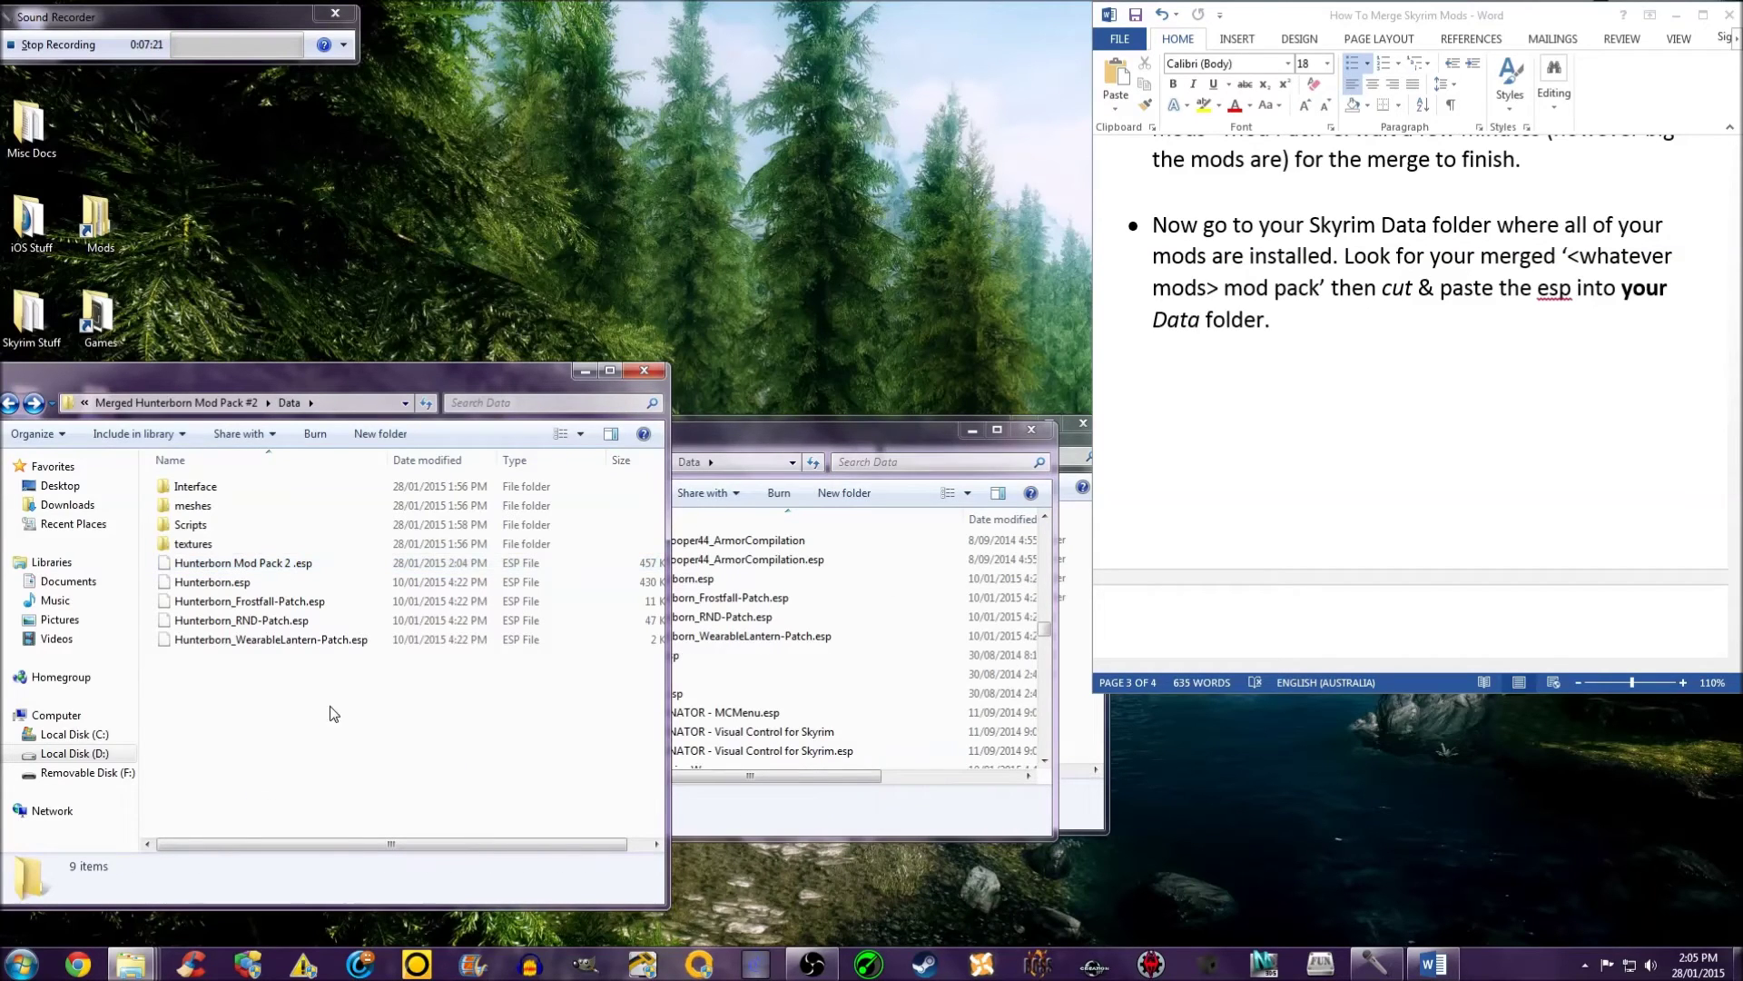
pyautogui.click(1510, 444)
pyautogui.moveTo(1735, 494); pyautogui.dragTo(1736, 550)
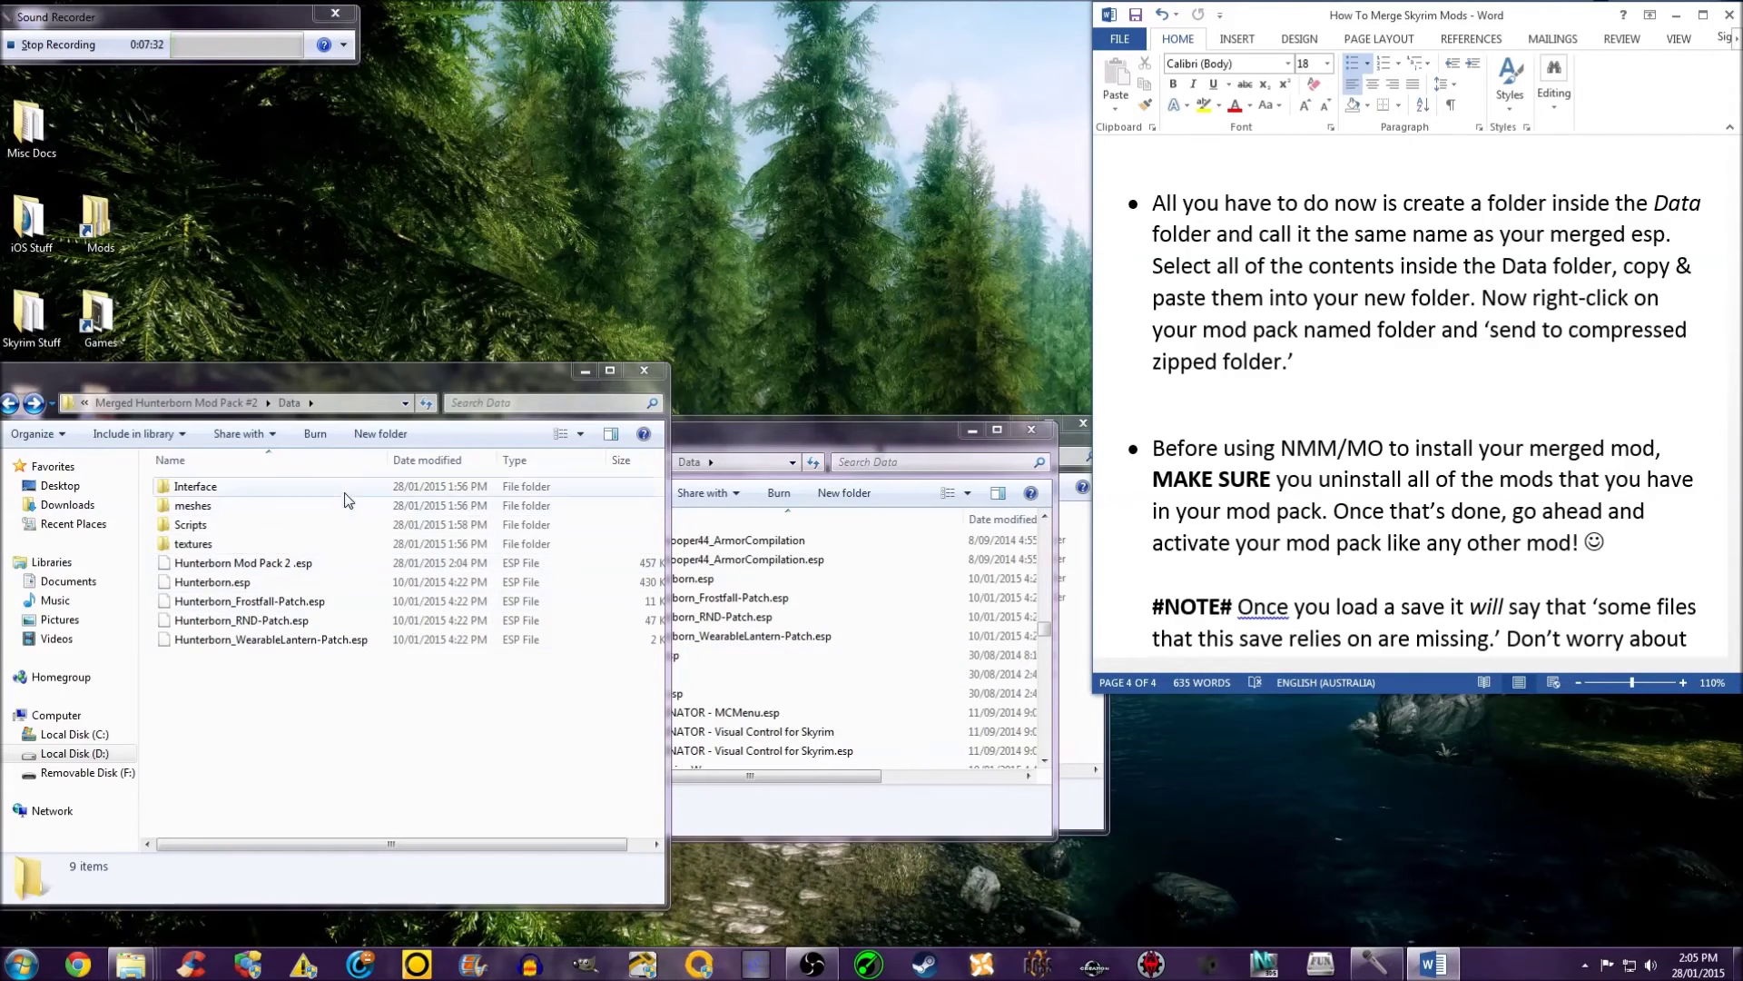
# Step: Create a folder called 'Hunterborn Mod Pack 2' inside the pack's Data folder
pyautogui.click(384, 440)
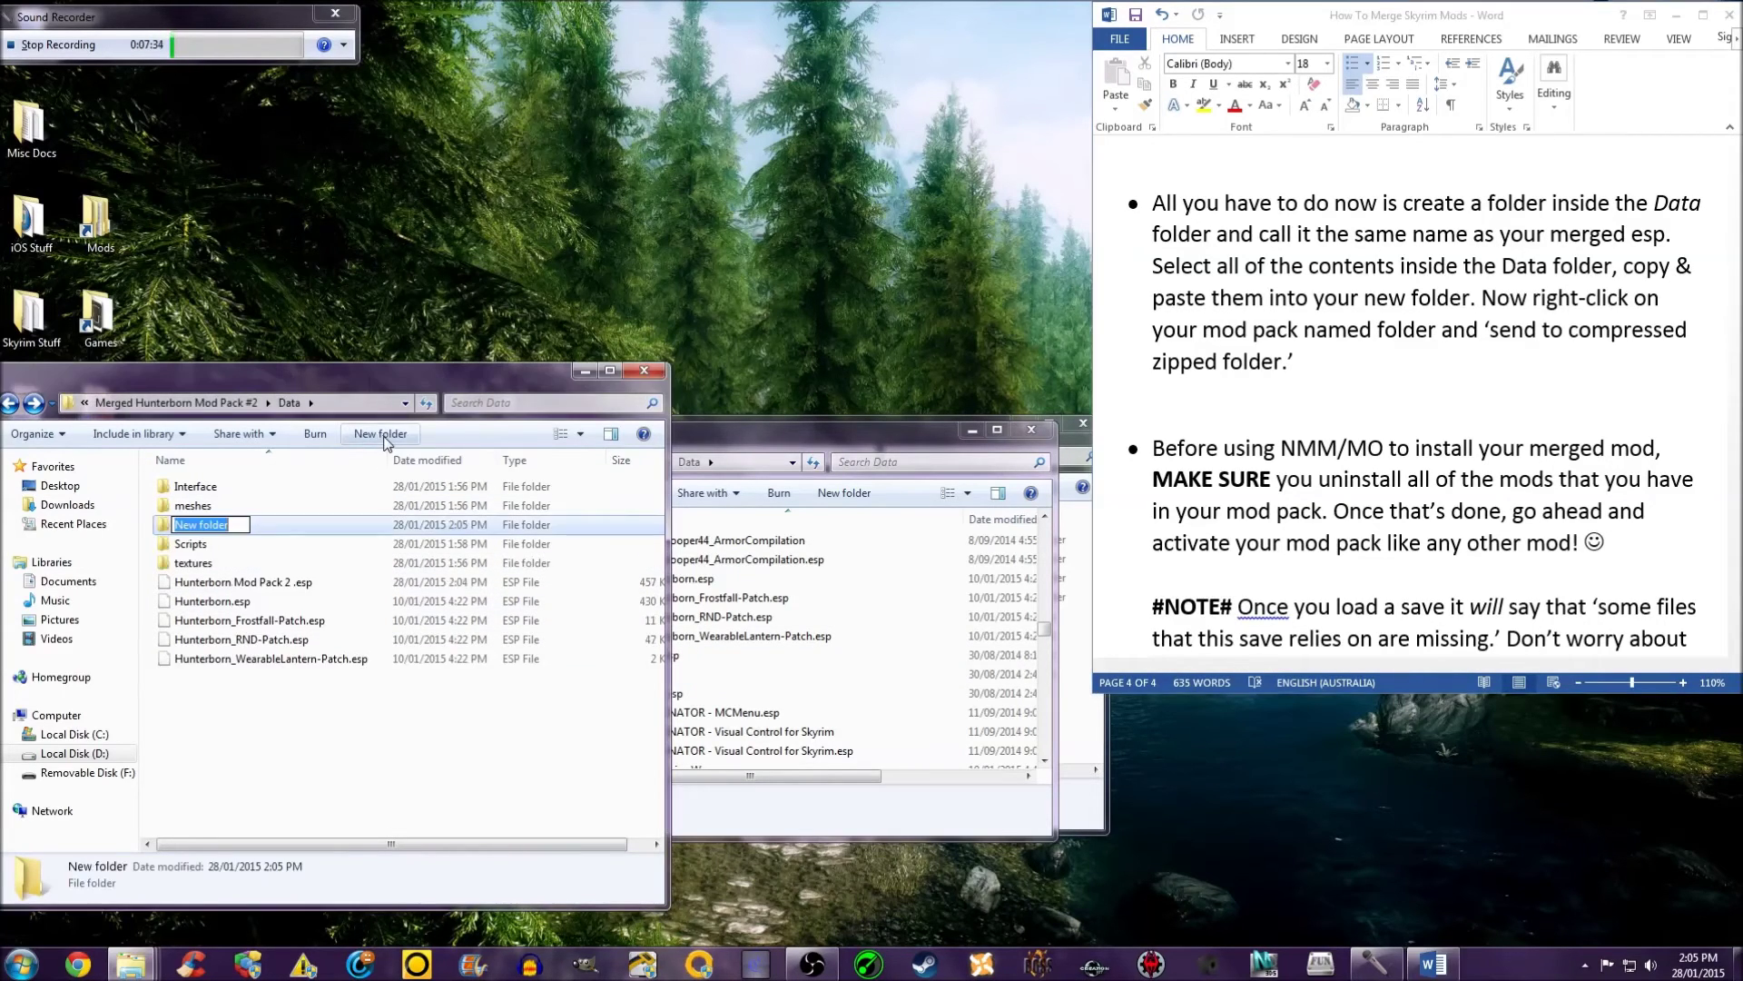
pyautogui.write('Hun')
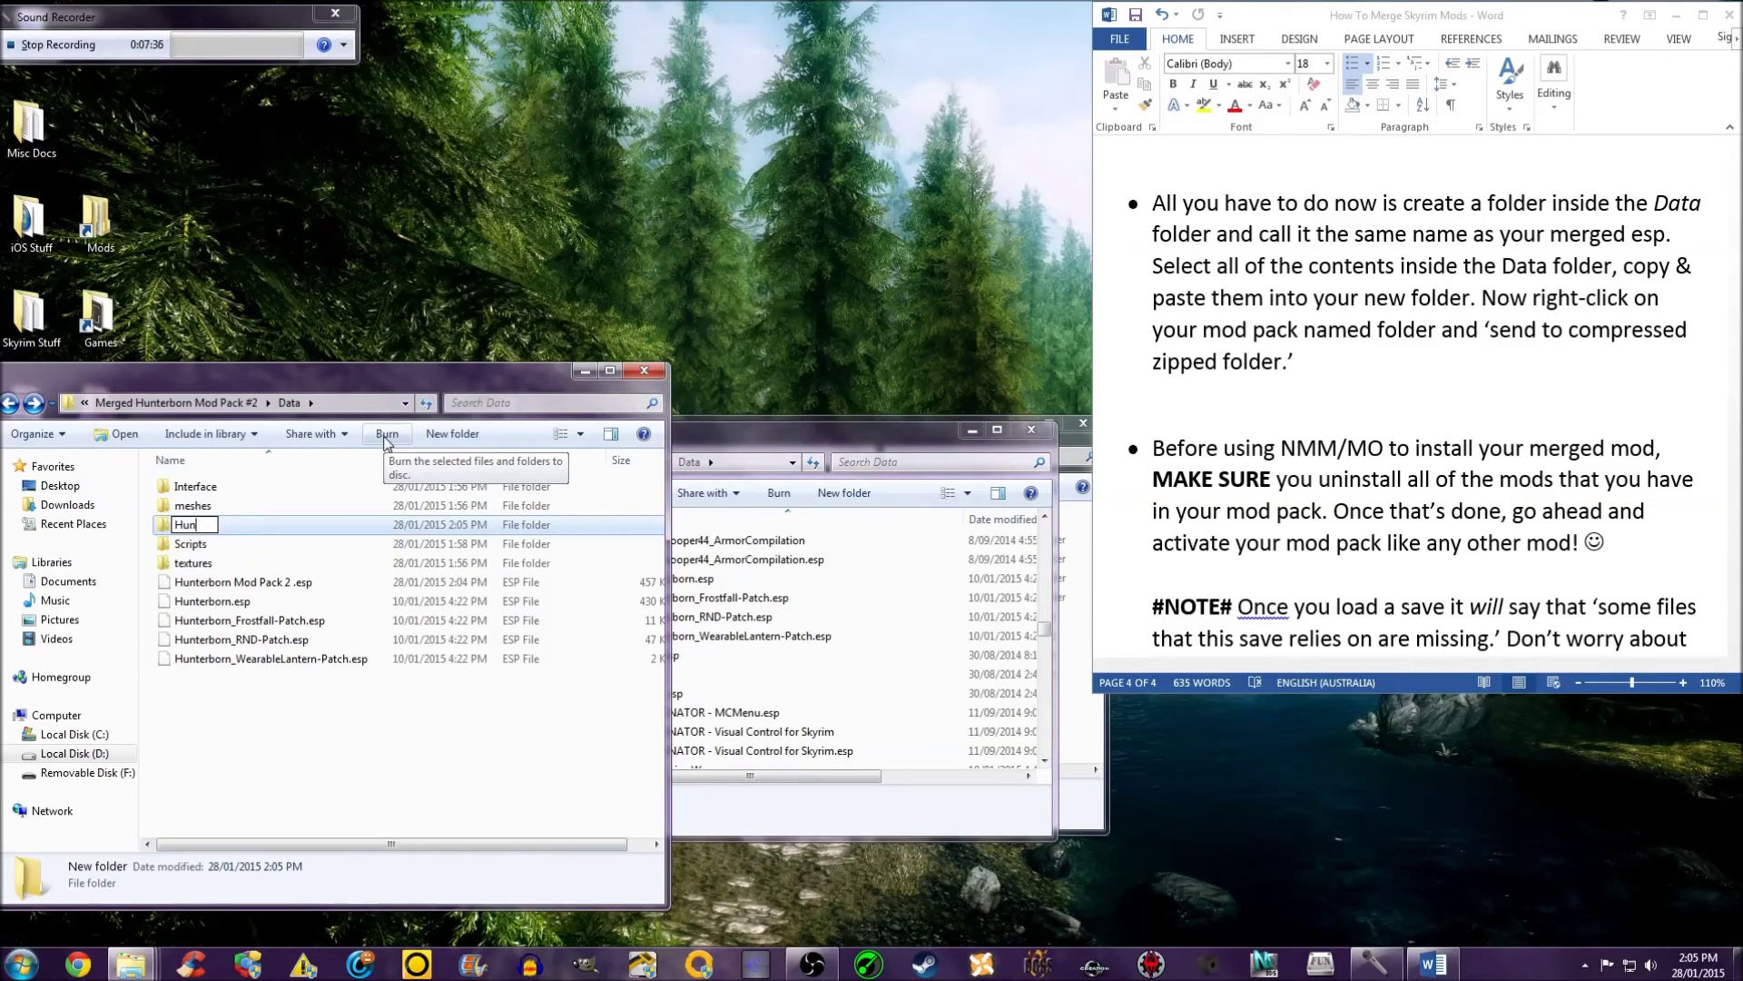
pyautogui.write('terborn Mod Pack 2')
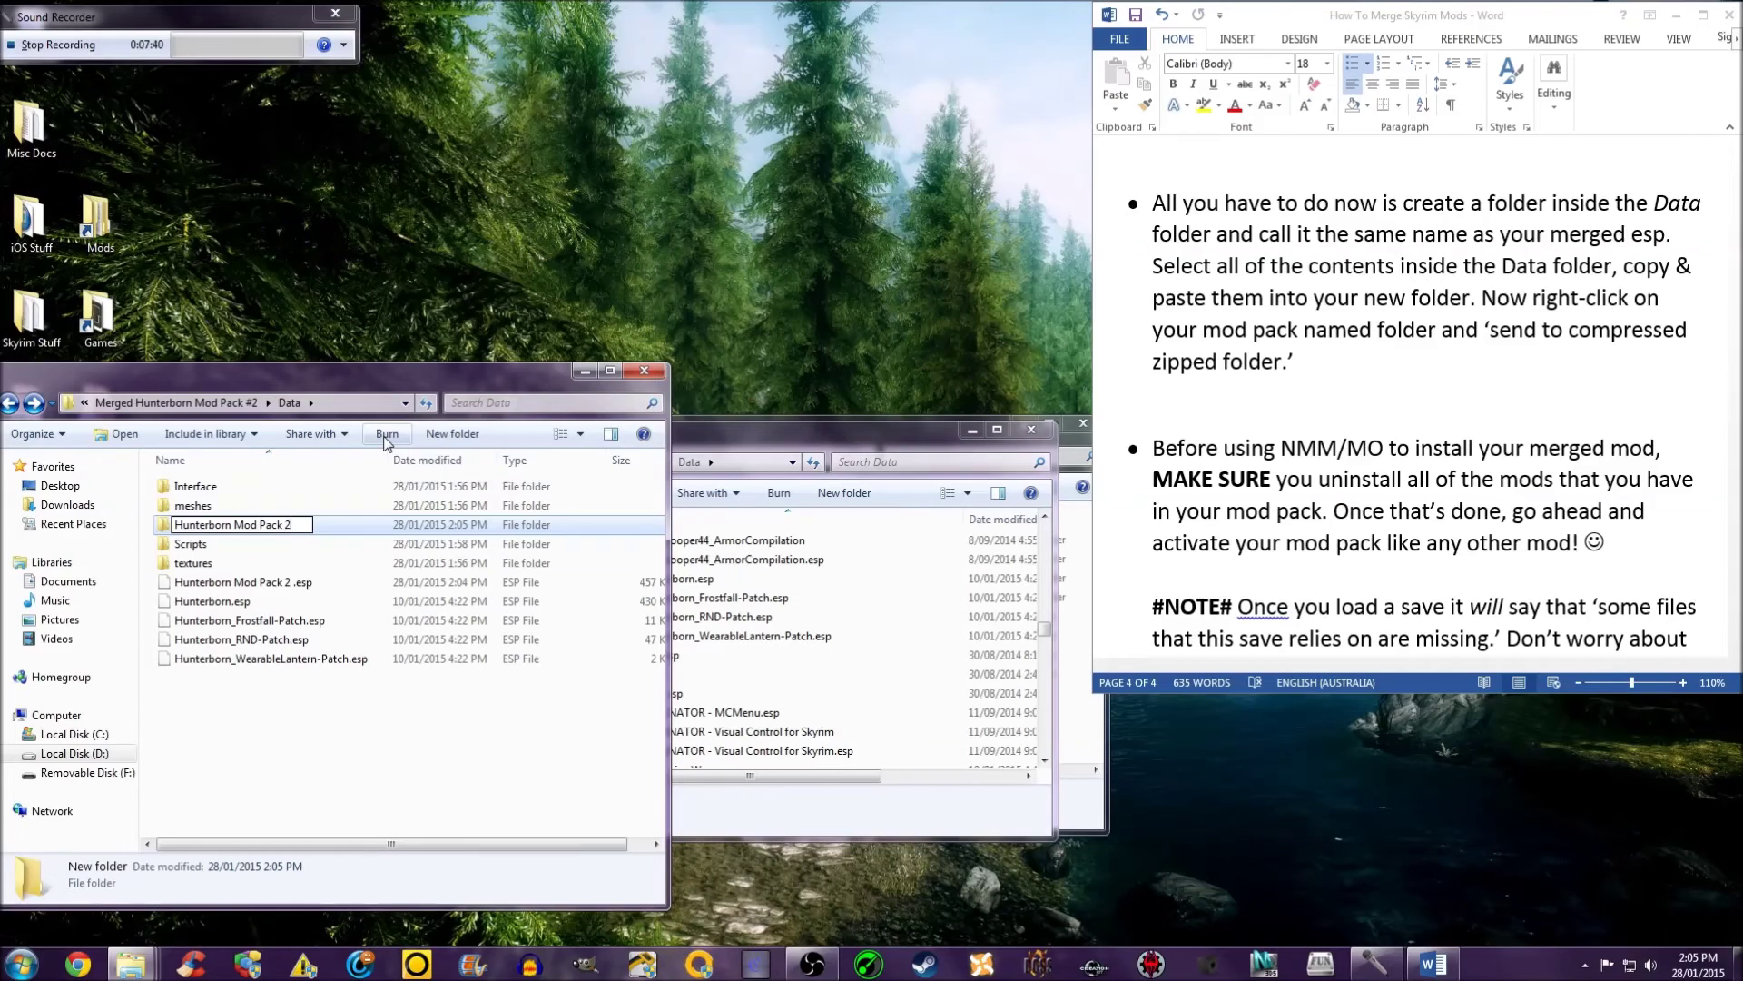
pyautogui.press('Return')
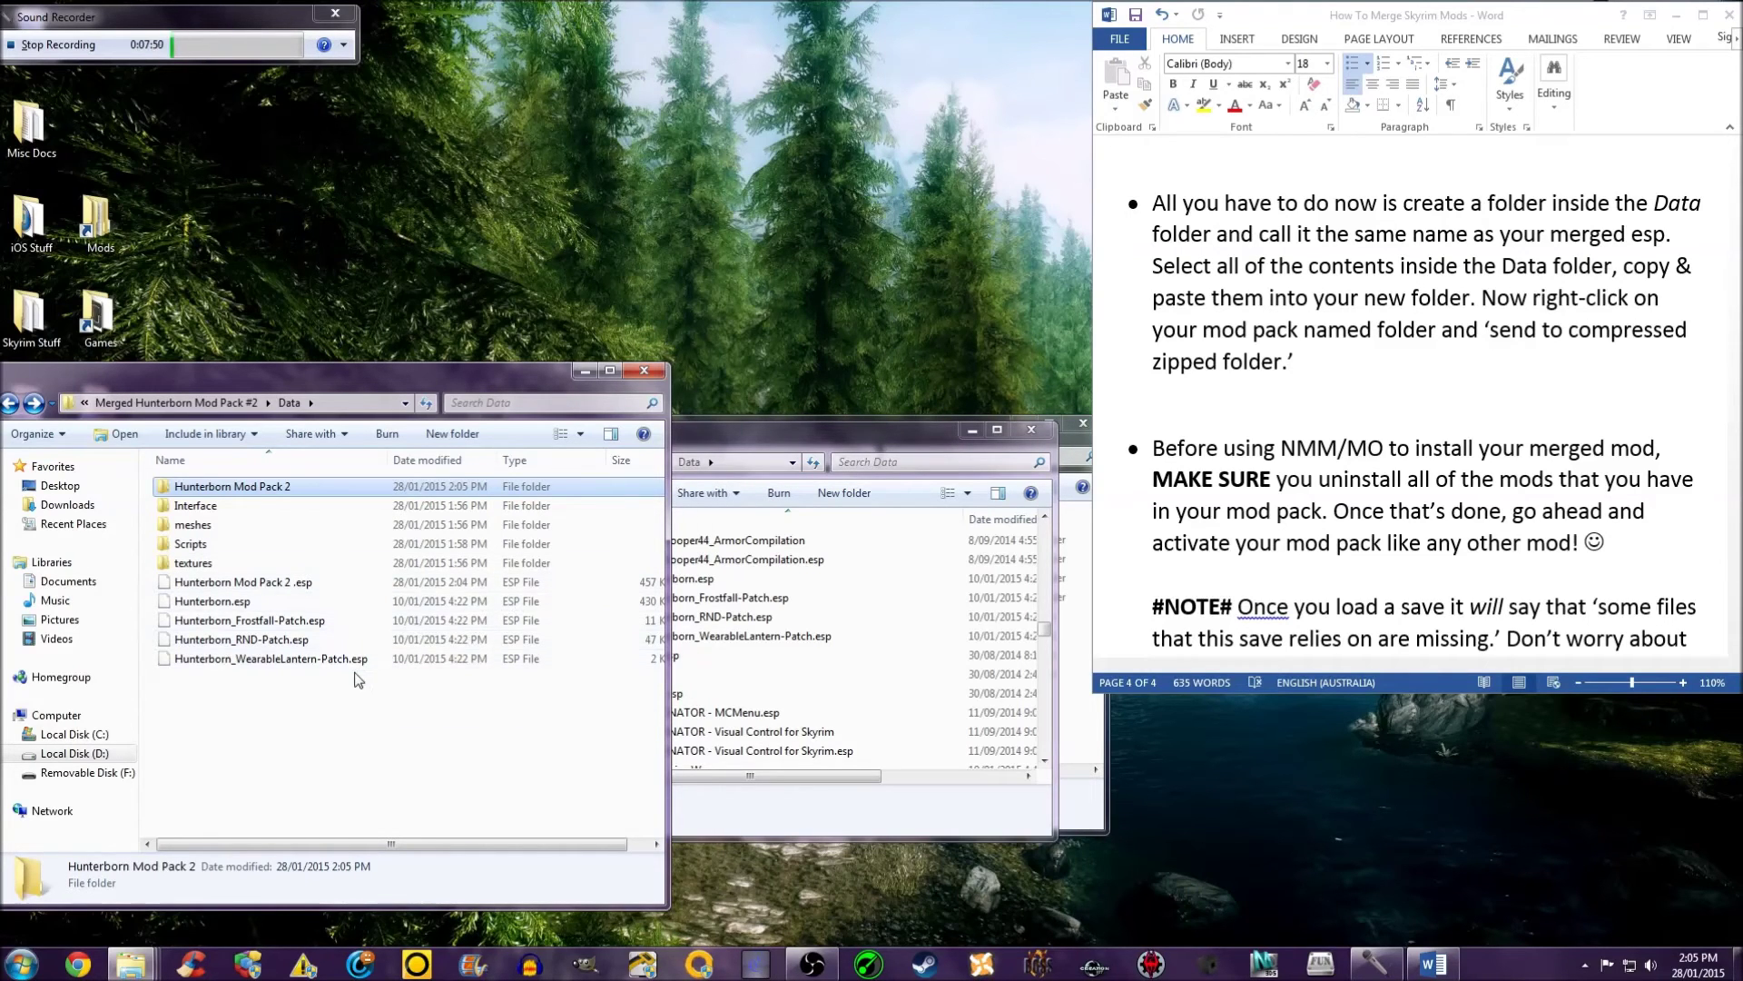
# Step: Copy the merged Hunterborn Mod Pack 2 esp with the textures, Scripts, meshes and Interface folders
pyautogui.moveTo(355, 673); pyautogui.dragTo(341, 599)
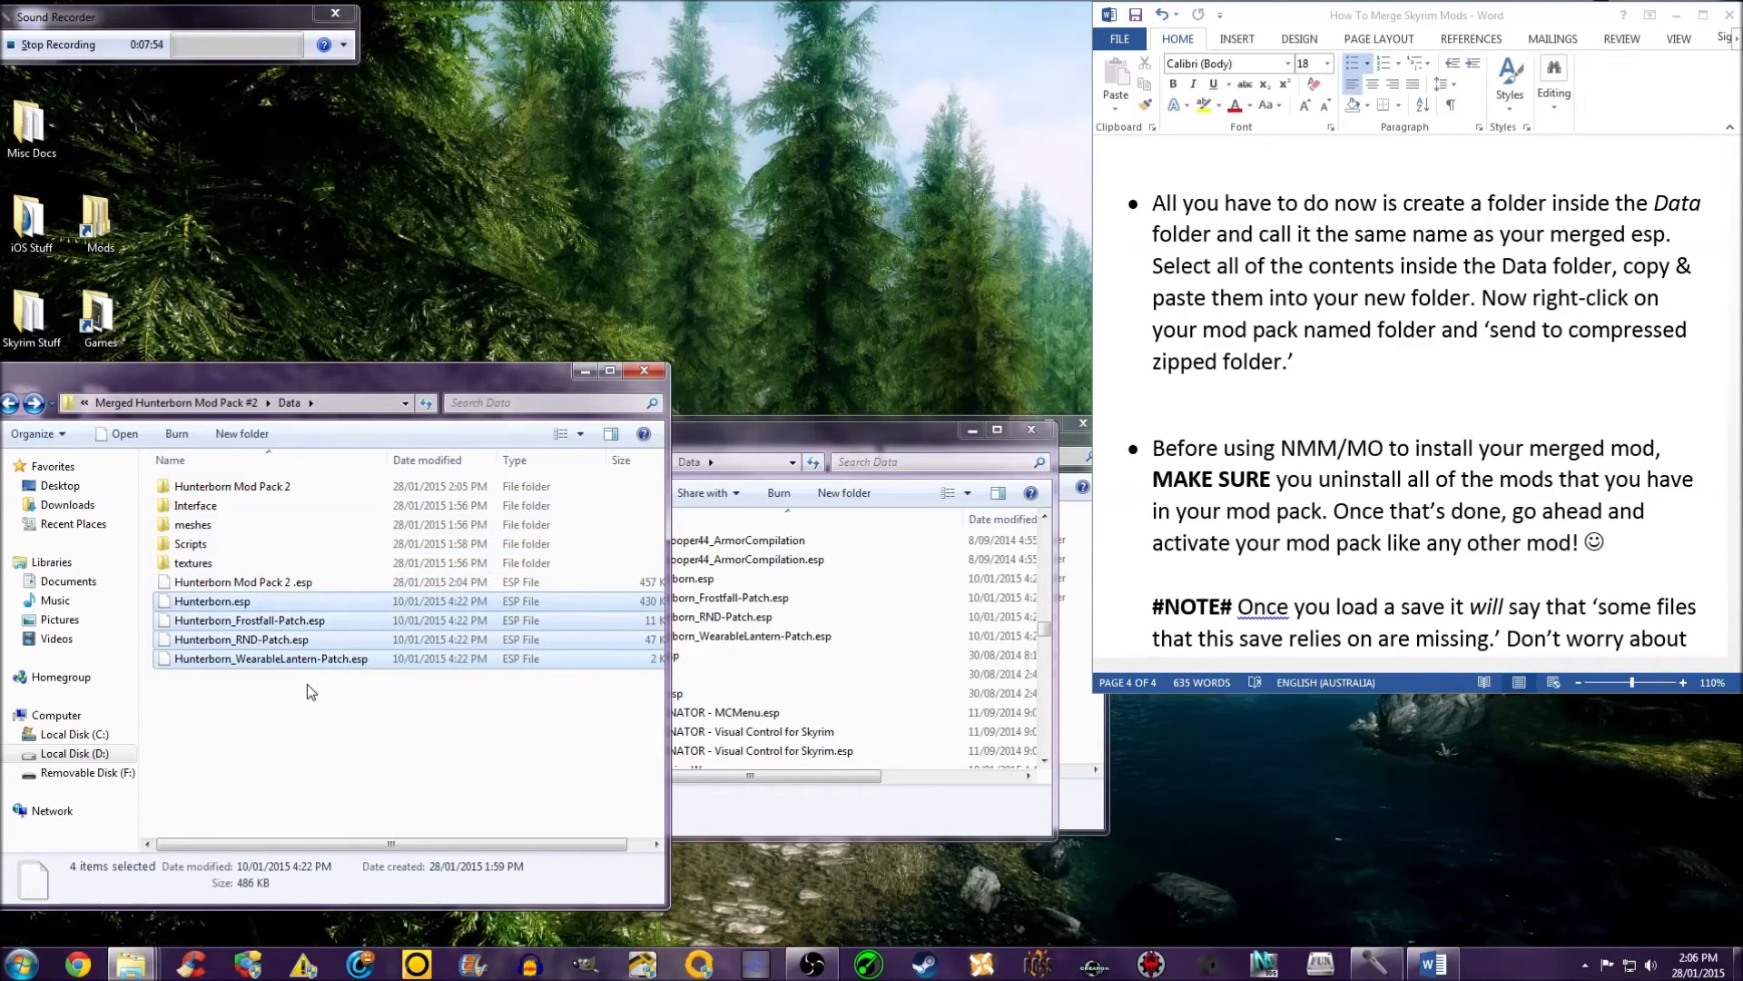
pyautogui.click(295, 658)
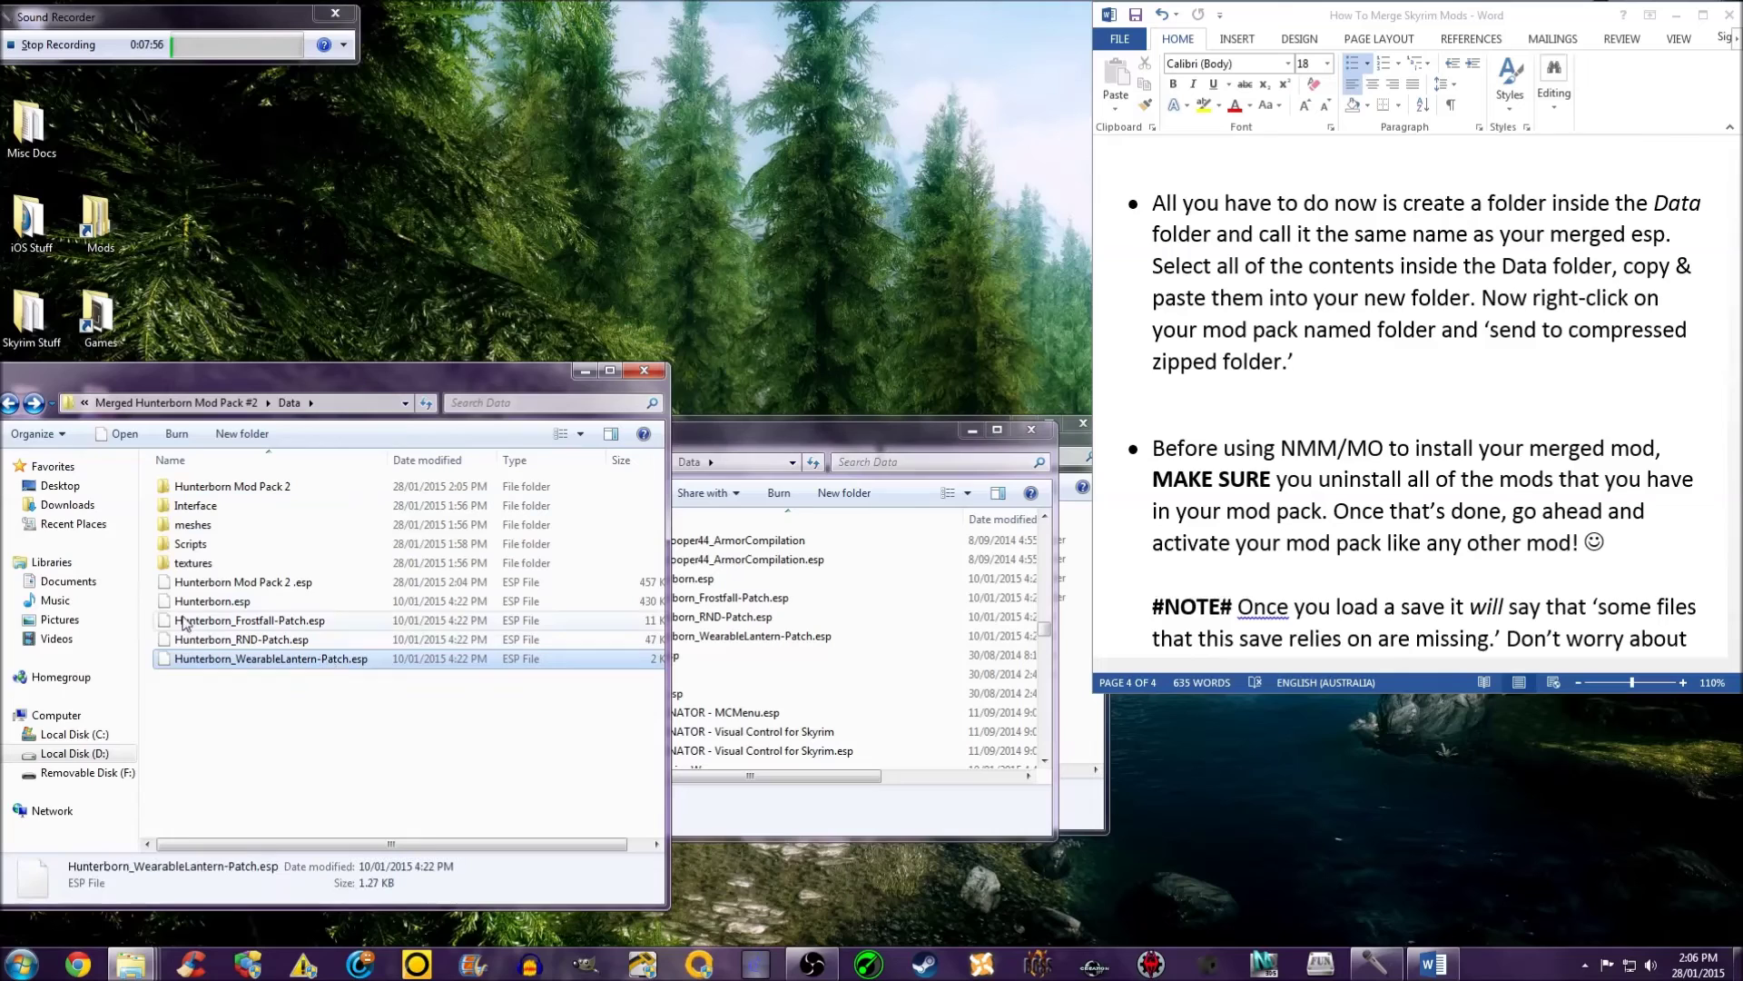
pyautogui.click(243, 581)
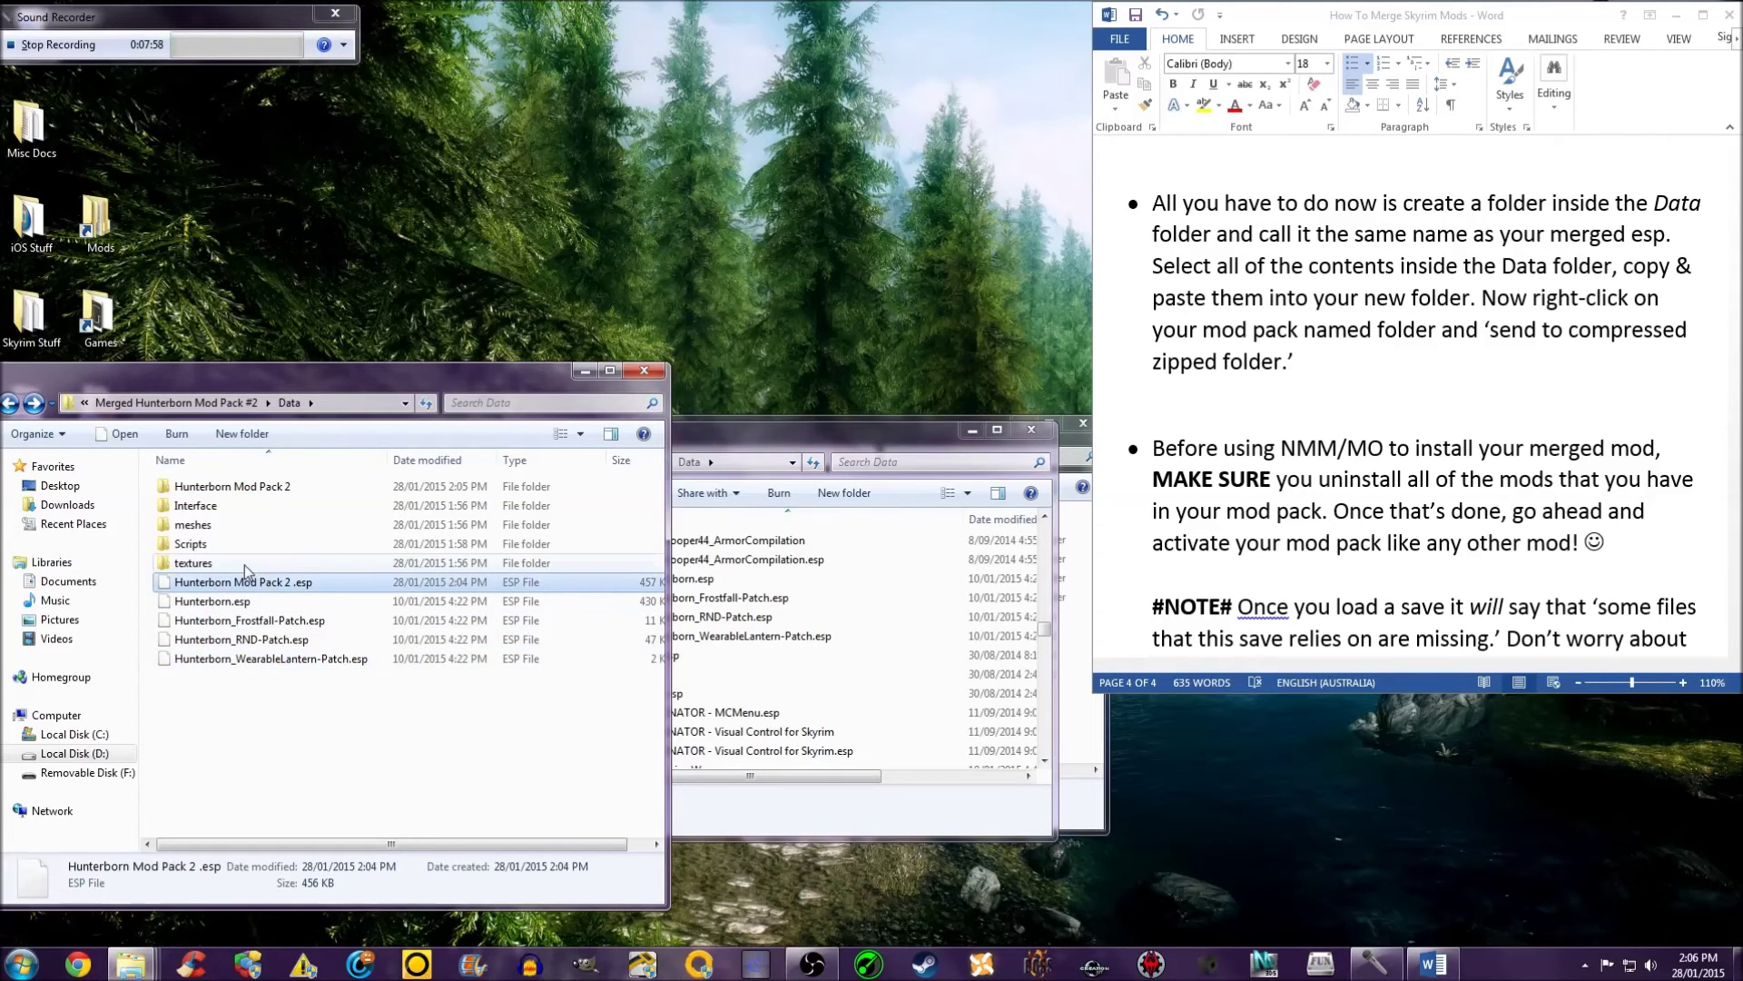
pyautogui.moveTo(243, 565); pyautogui.dragTo(244, 525)
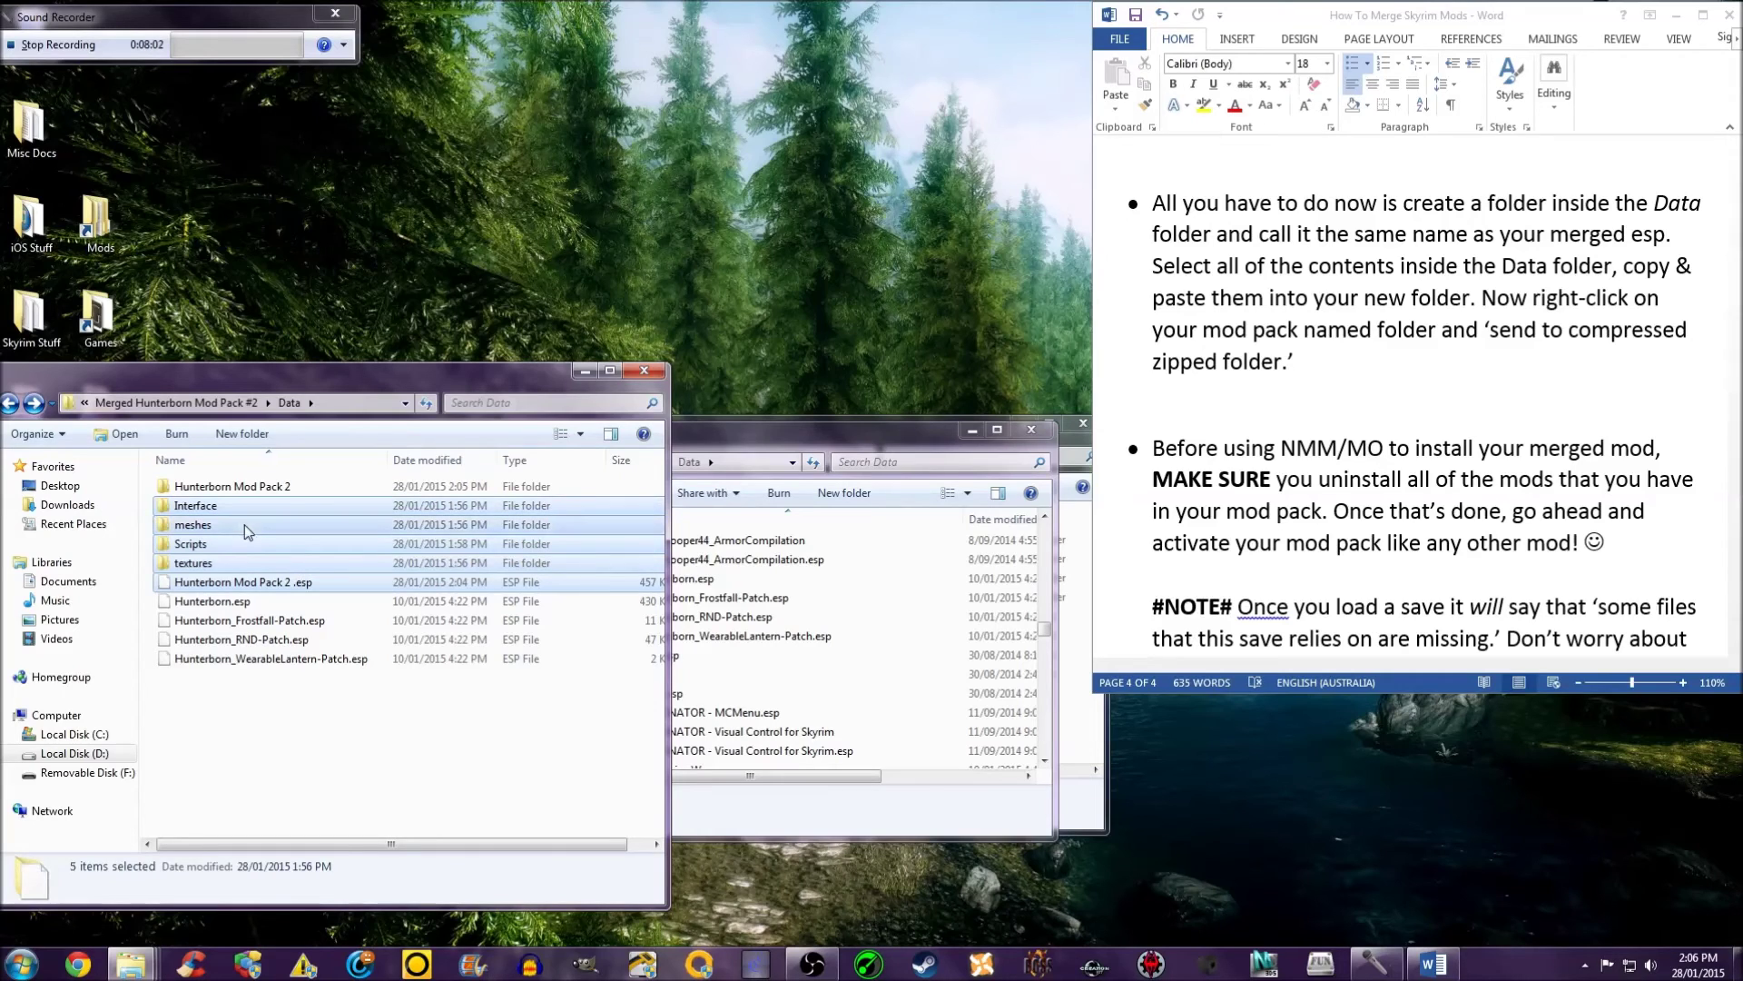
pyautogui.rightClick(243, 524)
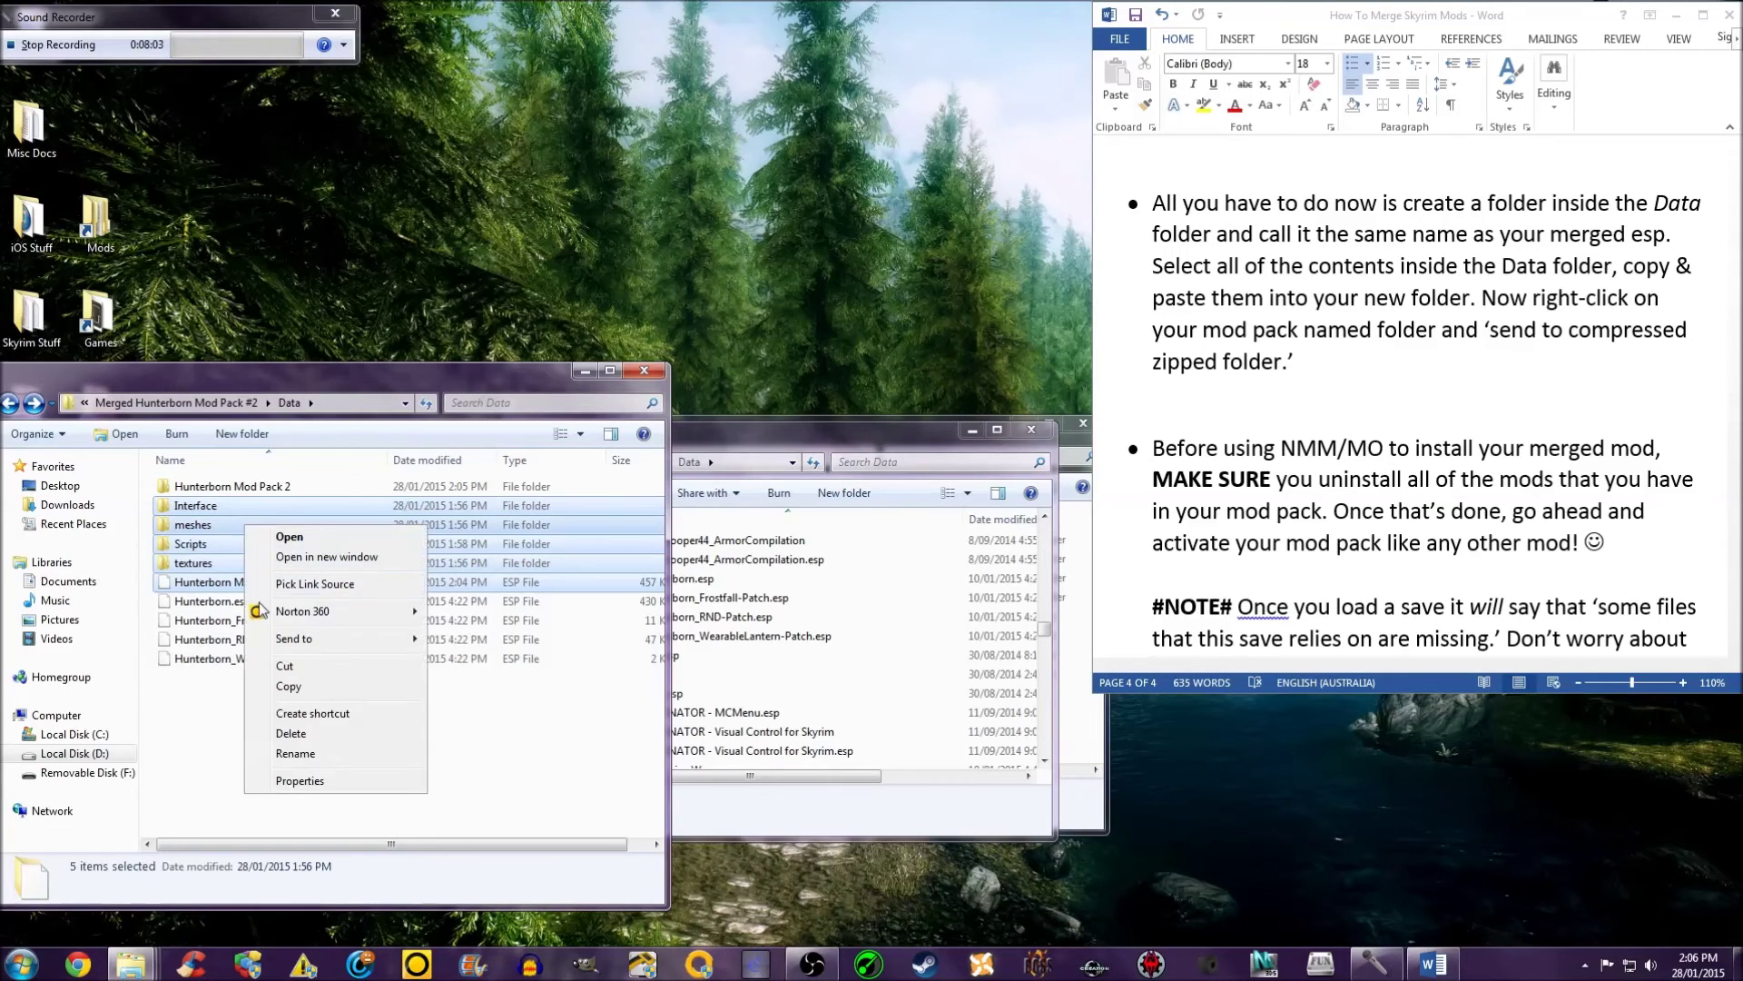
pyautogui.click(287, 685)
# Step: Paste the copied assets and esp into the Hunterborn Mod Pack 2 folder, then return to Data
pyautogui.doubleClick(238, 487)
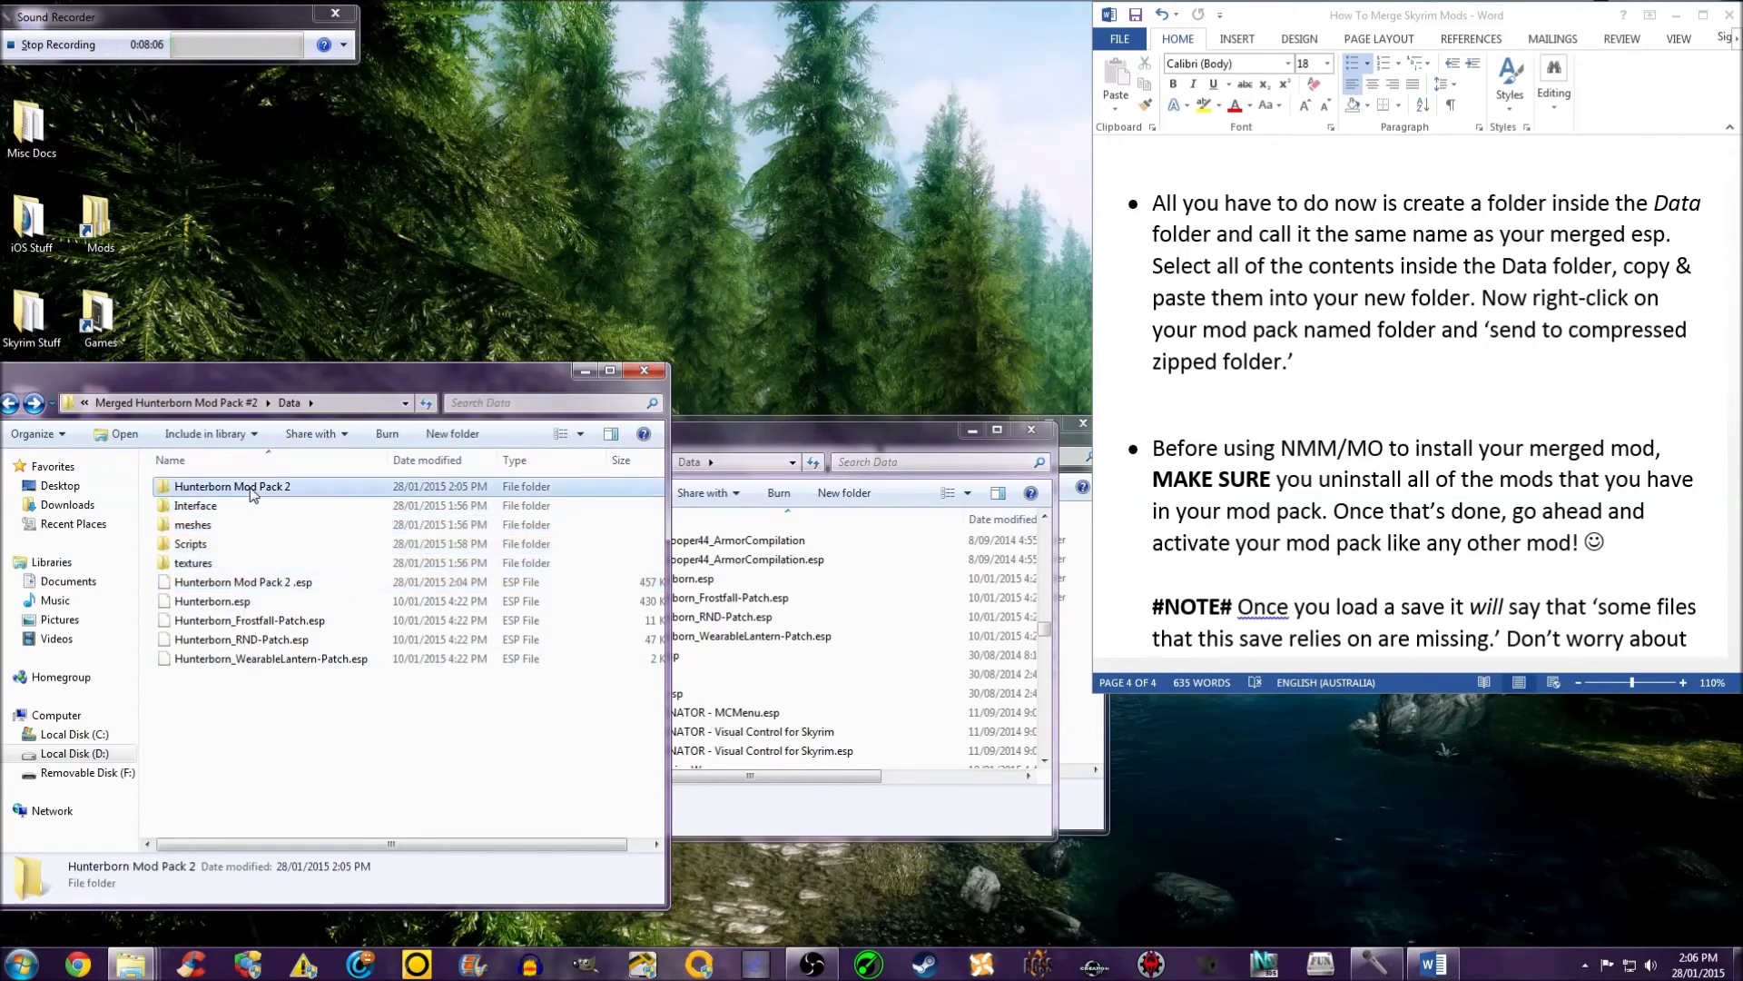
pyautogui.rightClick(241, 535)
pyautogui.click(248, 657)
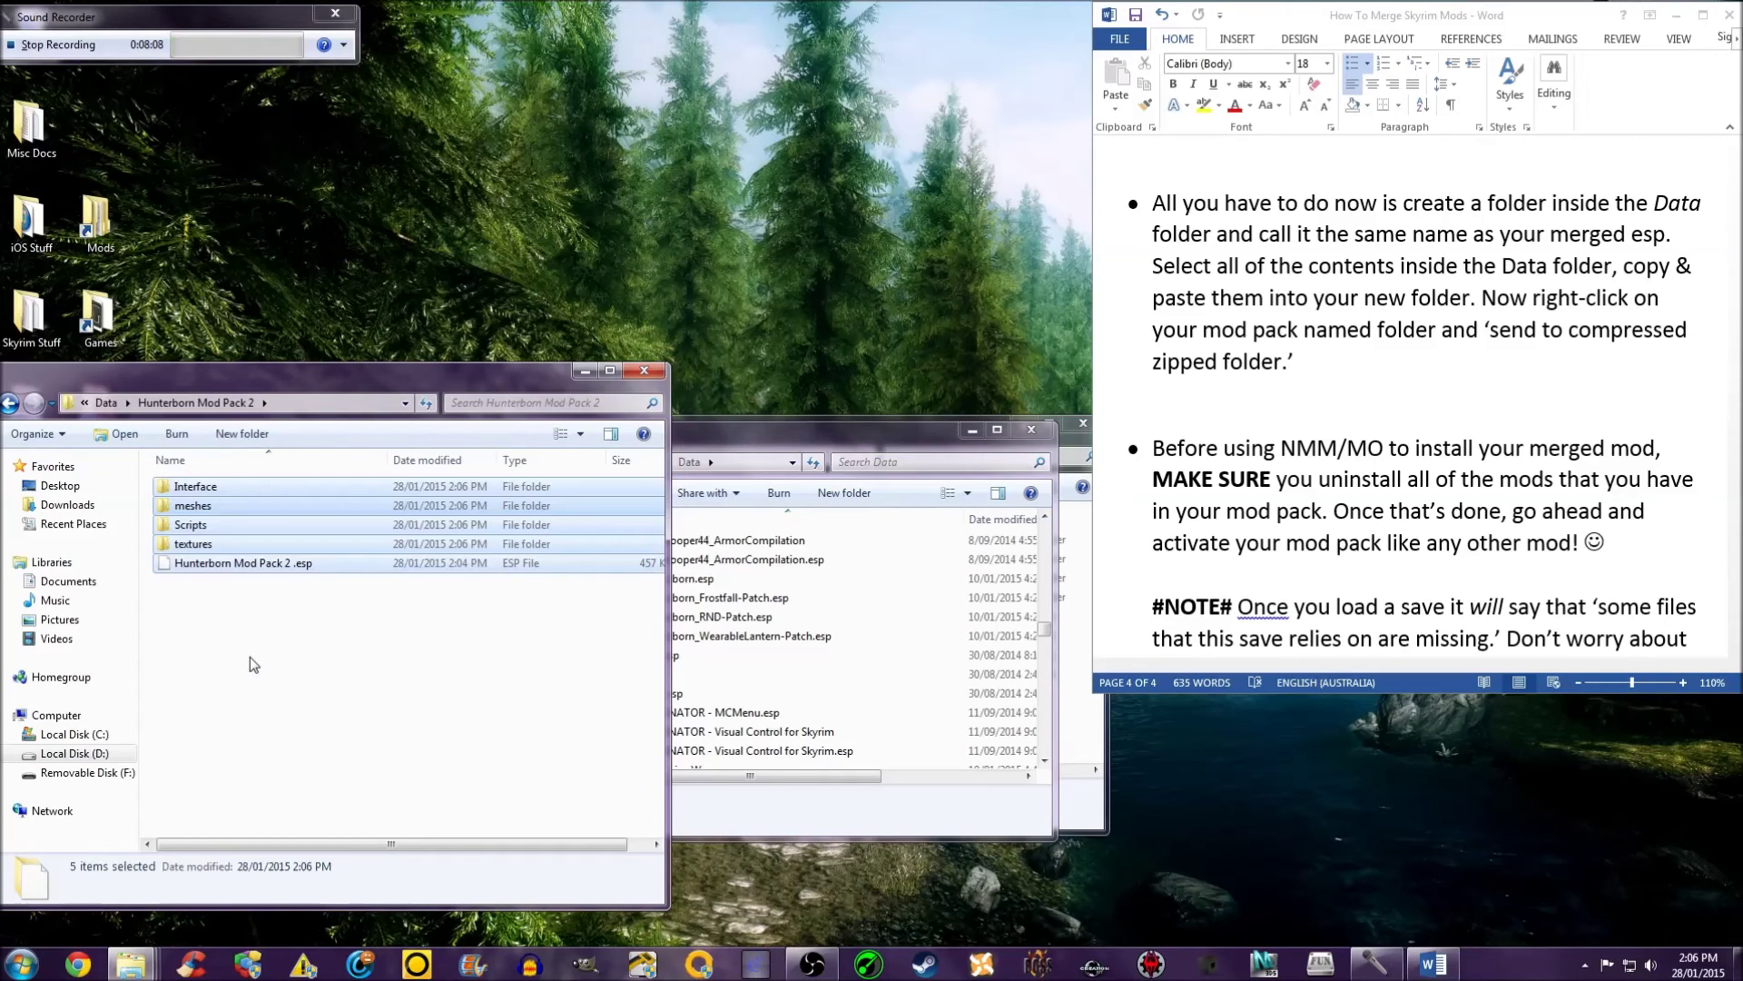
pyautogui.click(249, 656)
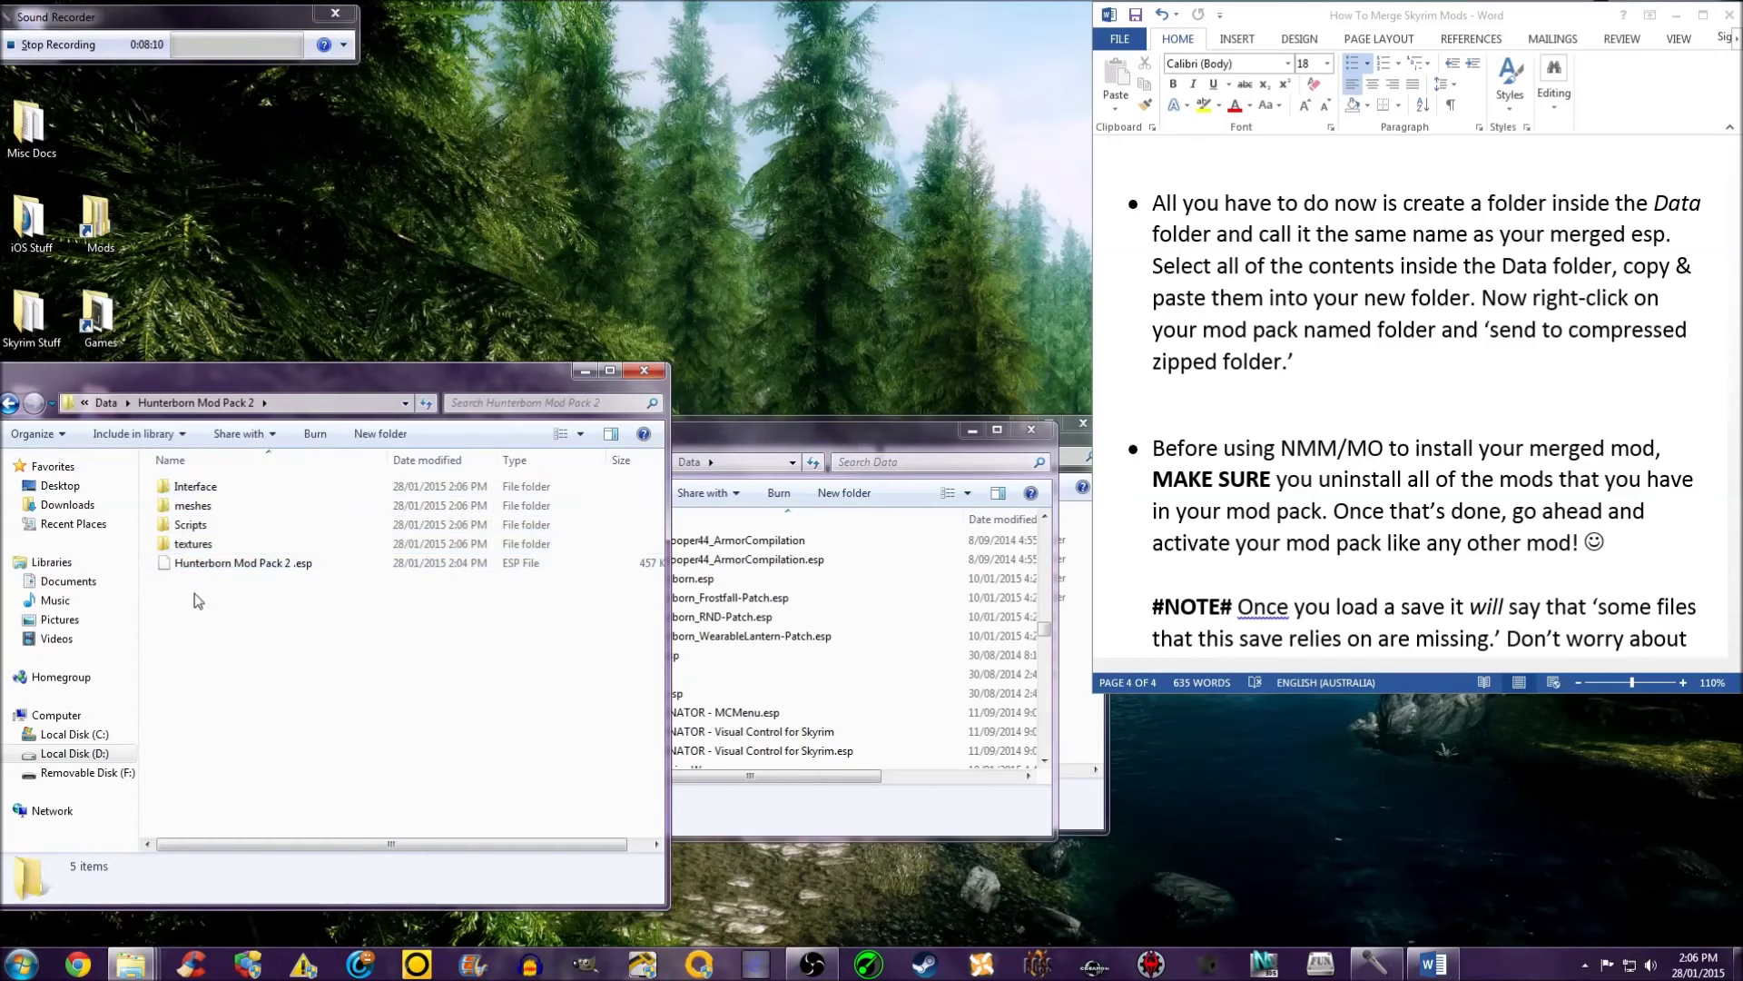
pyautogui.click(9, 403)
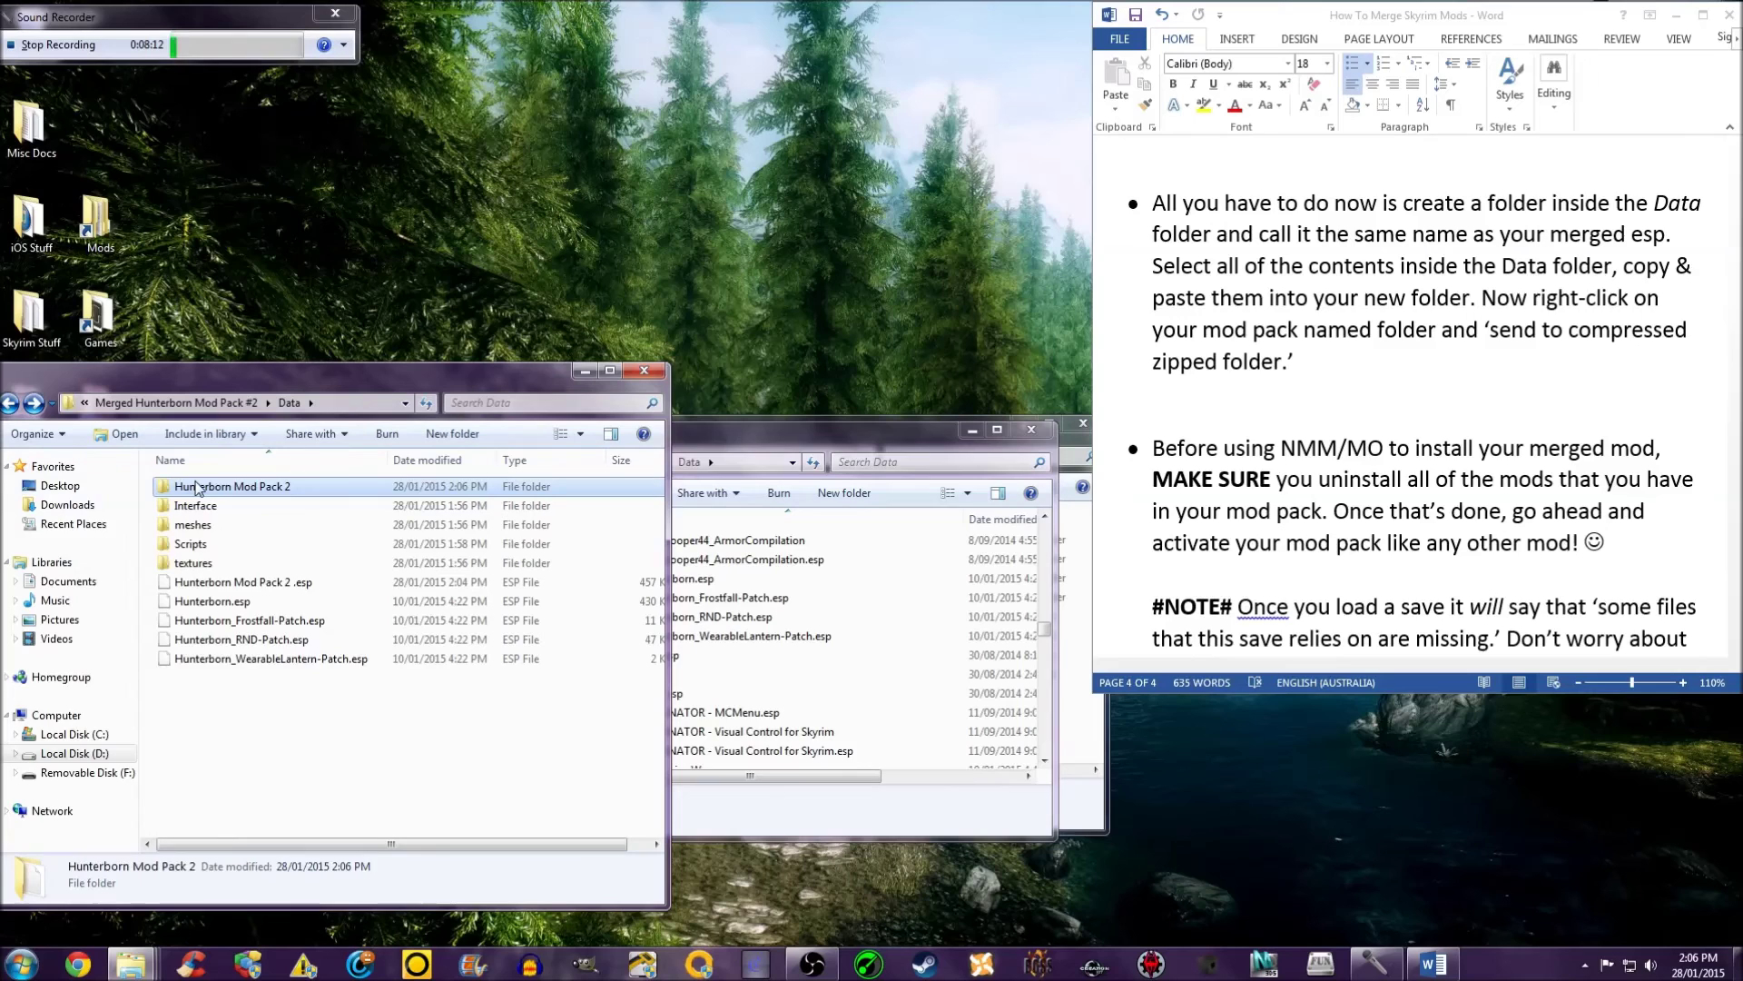
# Step: Zip the Hunterborn Mod Pack 2 folder via Send to > Compressed (zipped) folder, keeping its name
pyautogui.rightClick(194, 486)
pyautogui.moveTo(307, 704)
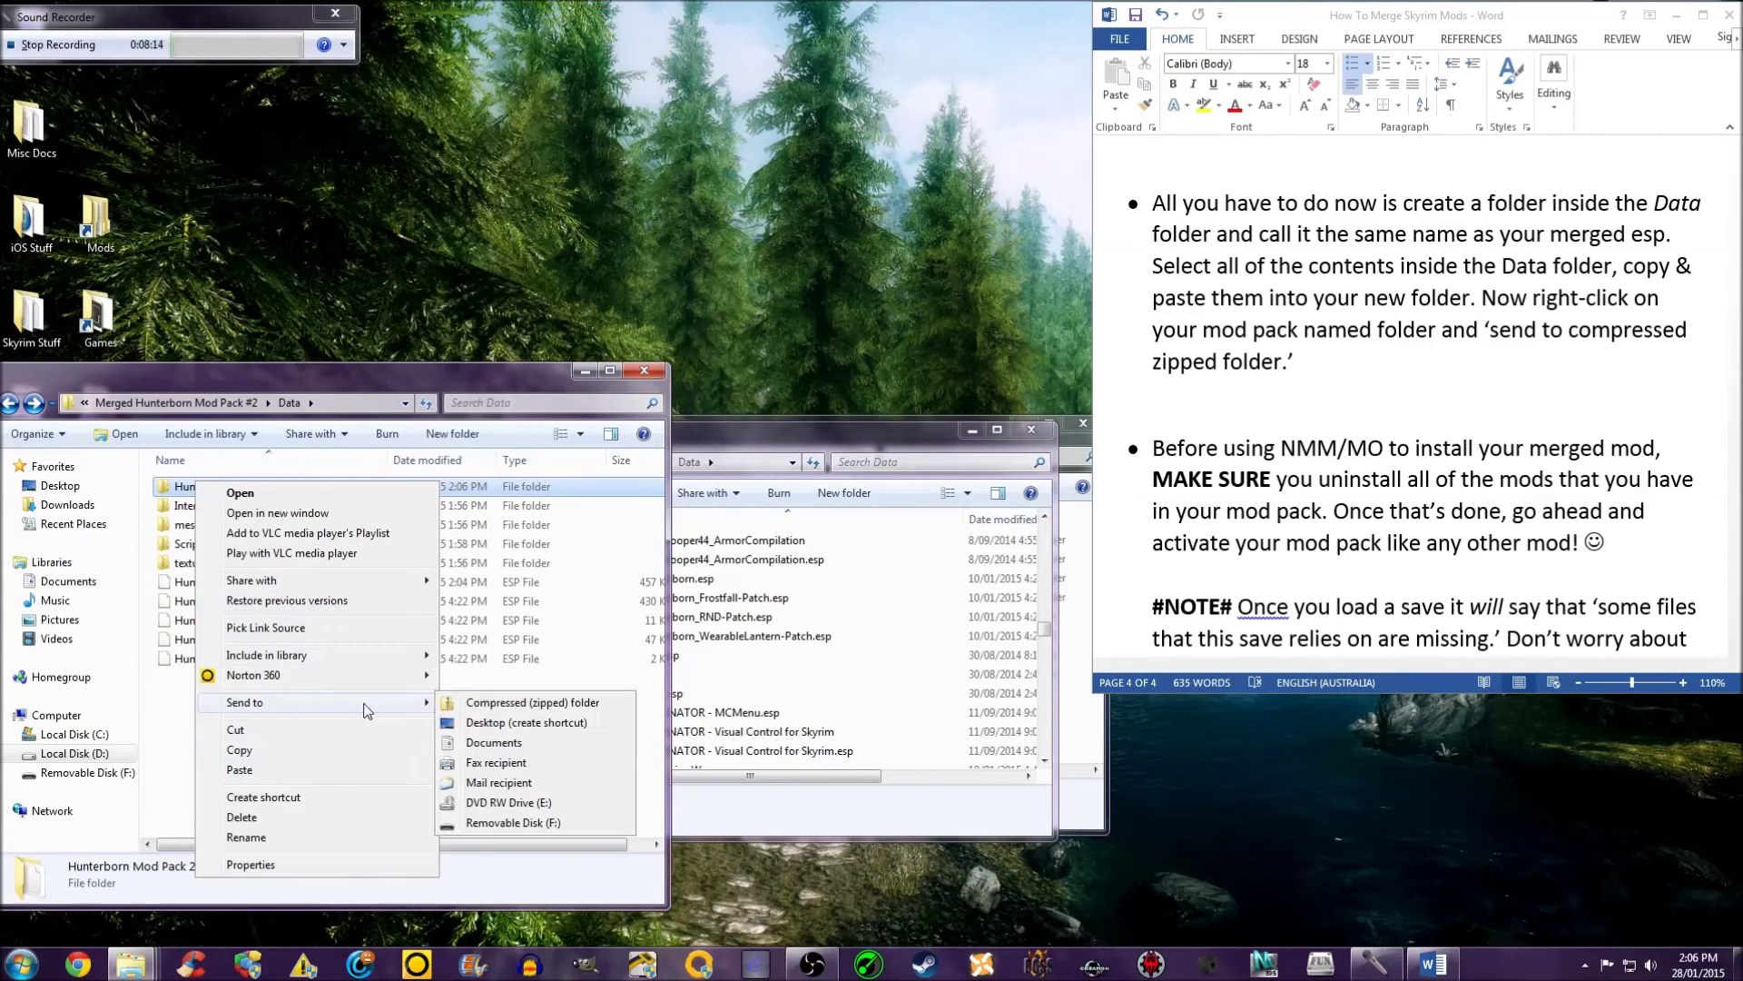
pyautogui.click(473, 704)
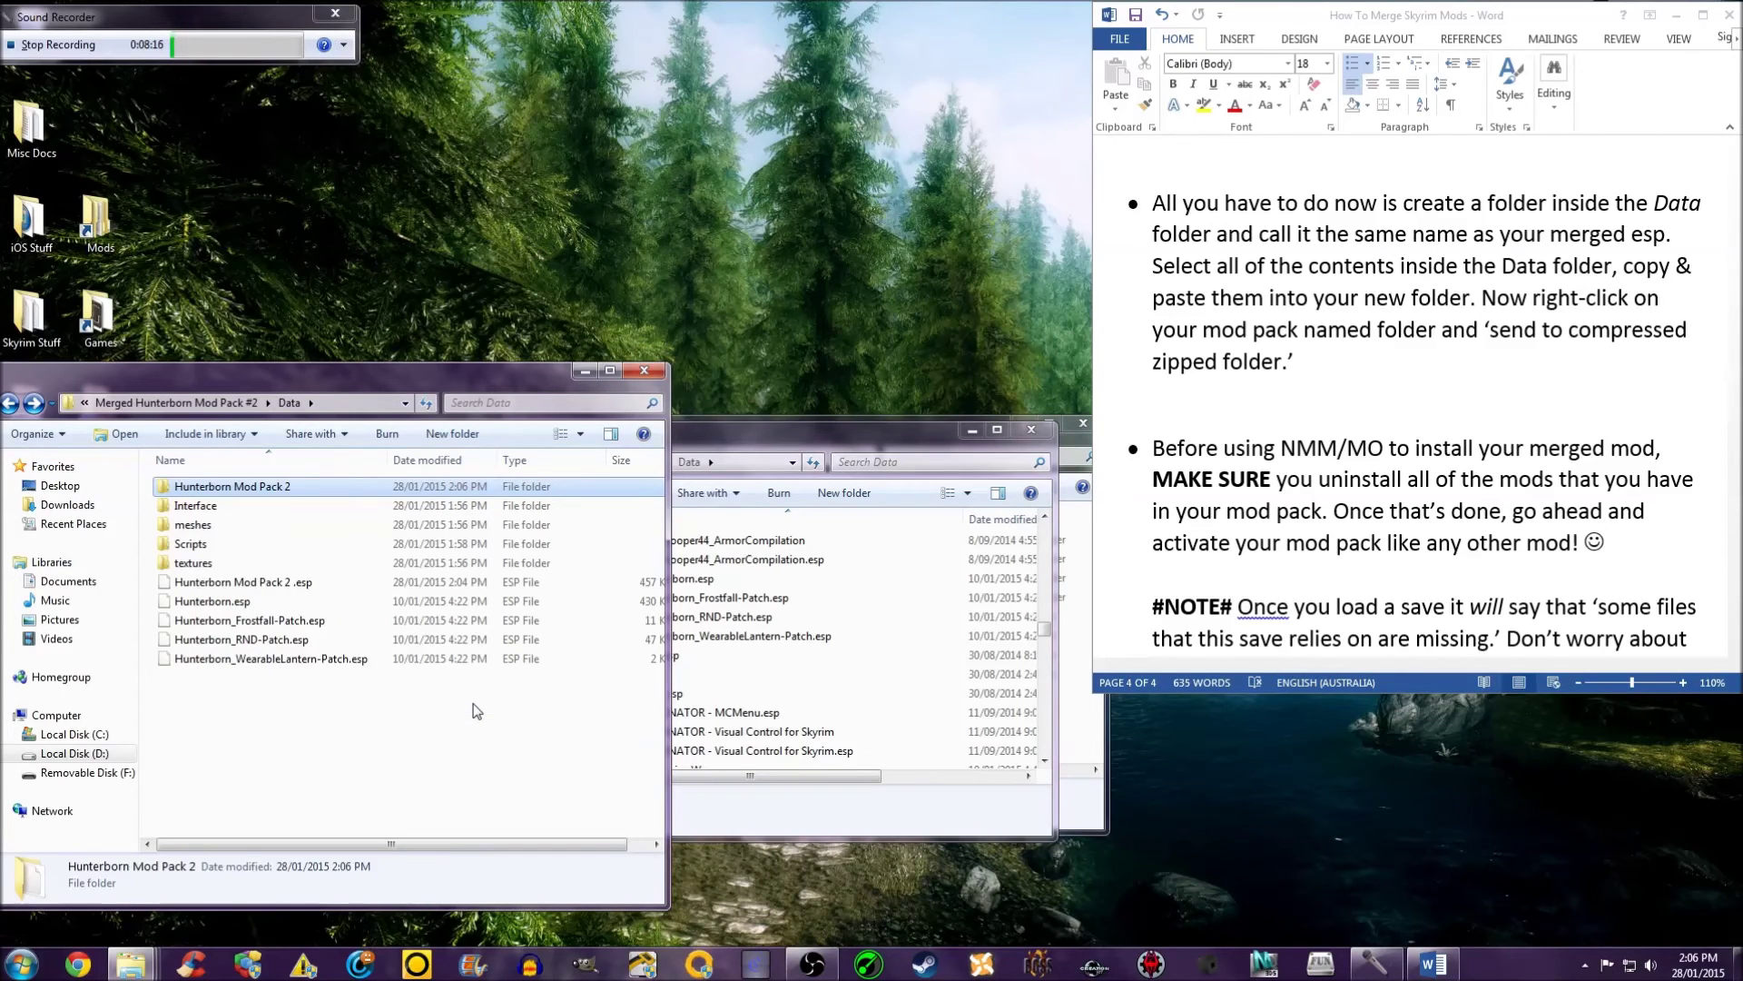
pyautogui.press('Return')
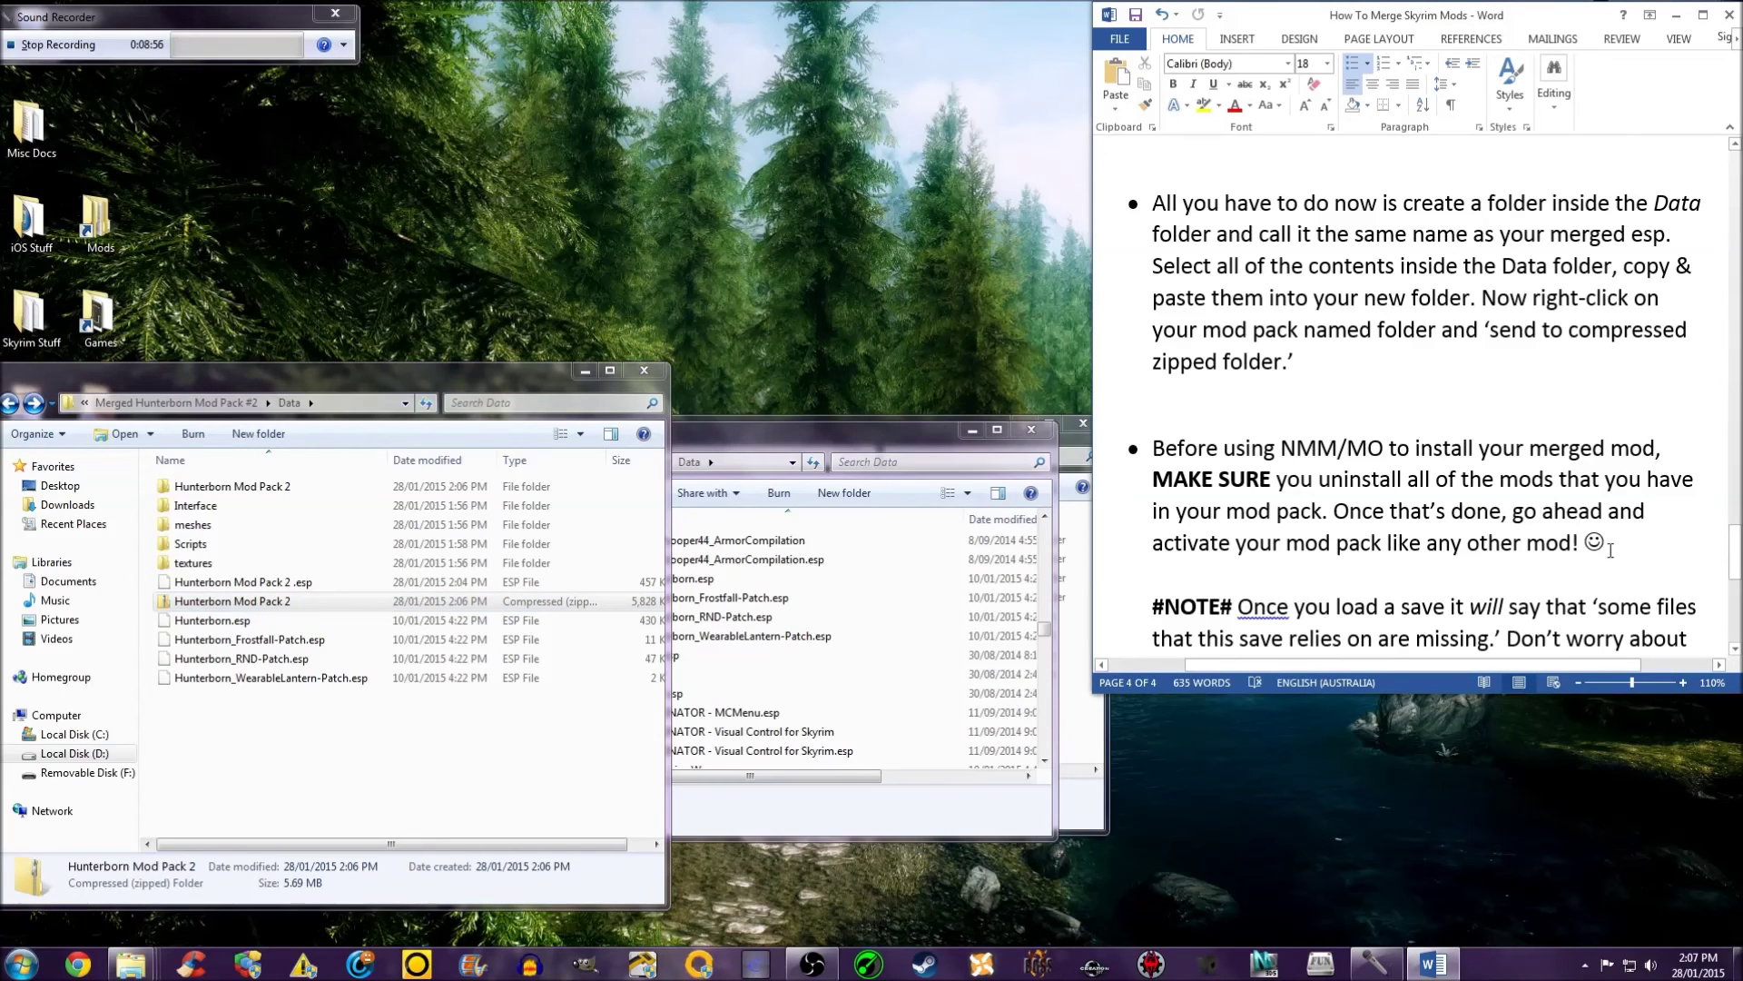
pyautogui.scroll(-1, 1624, 554)
pyautogui.scroll(-2, 1624, 554)
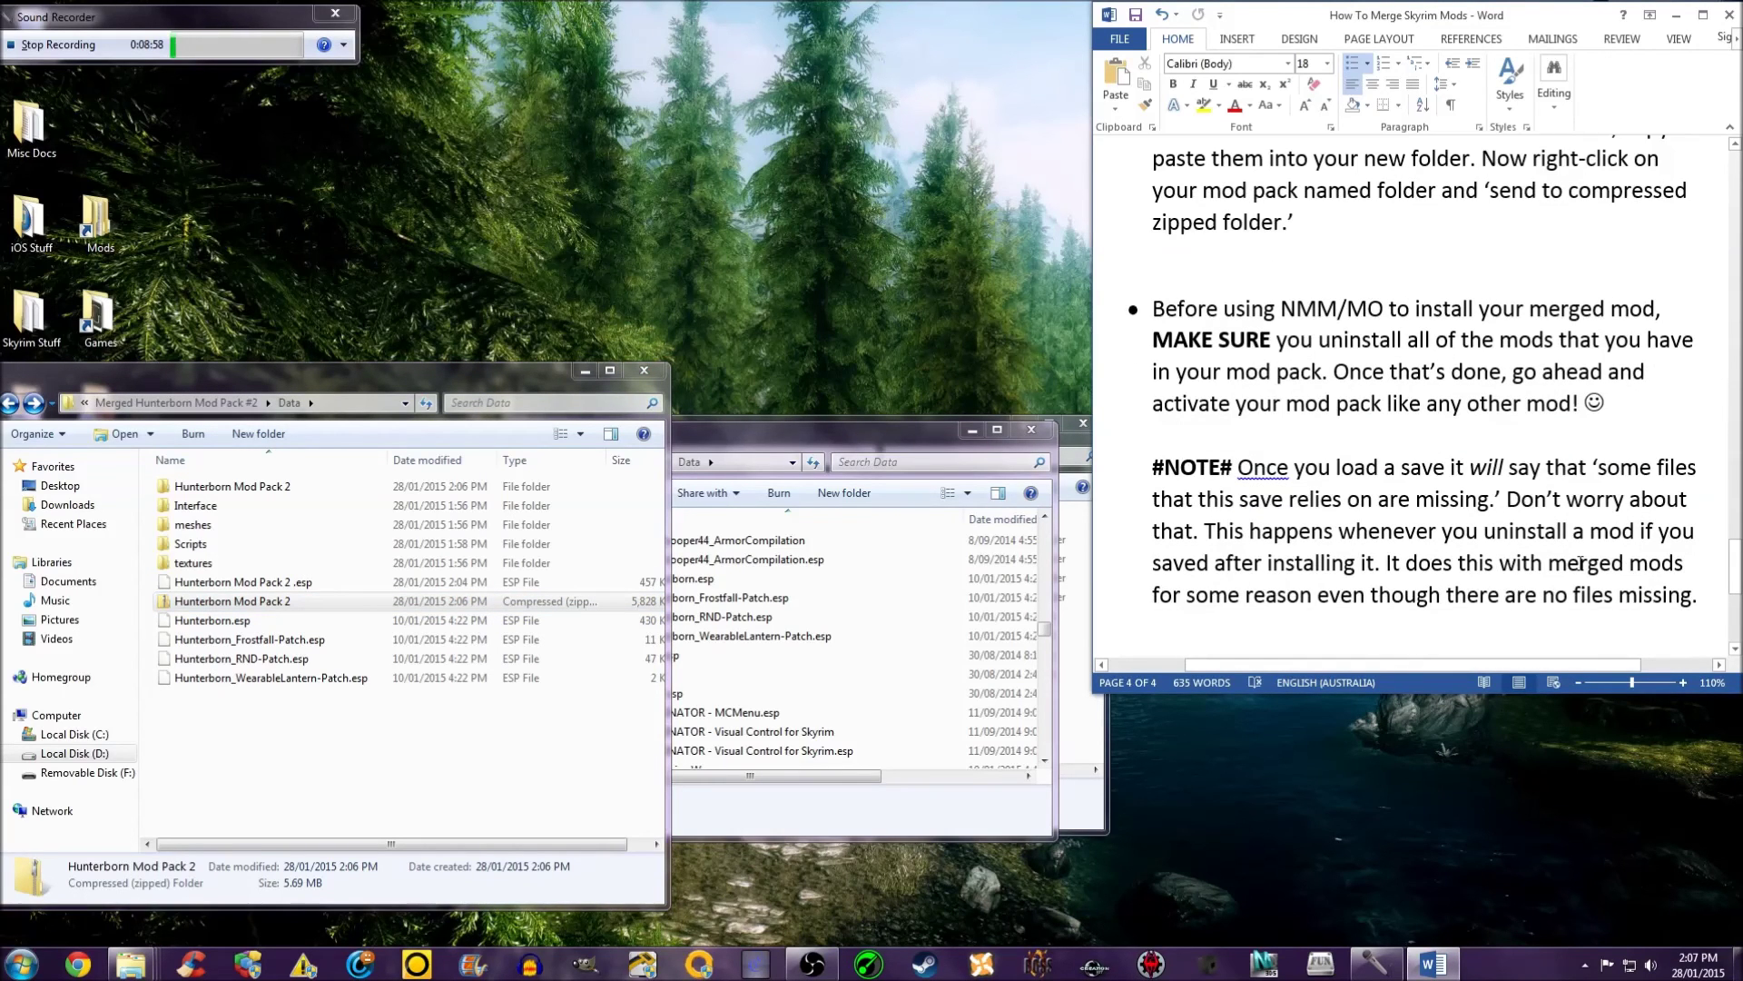